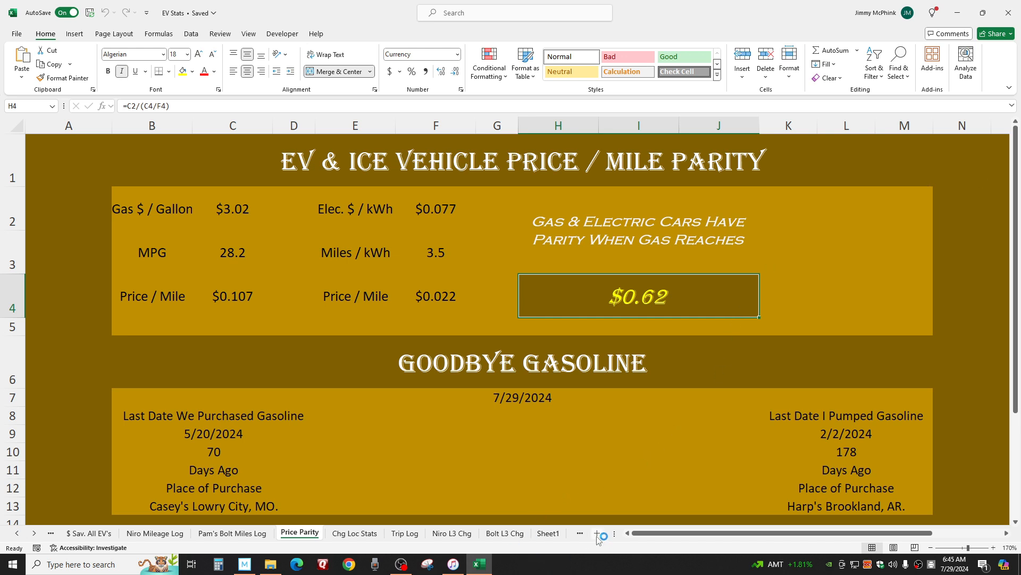
Check Sheet1 and add a new blank worksheet to the workbook
left_click(549, 533)
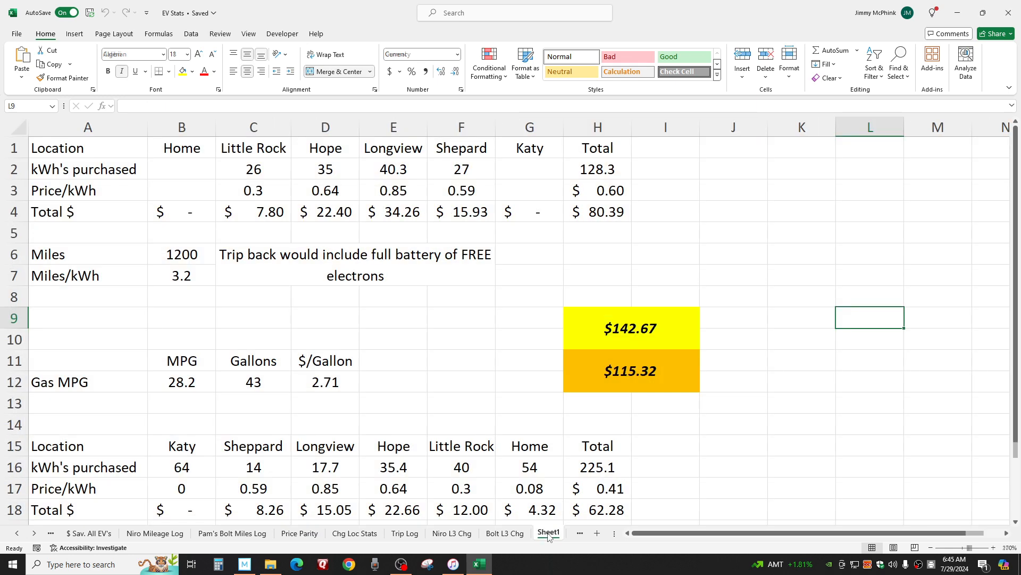
left_click(597, 533)
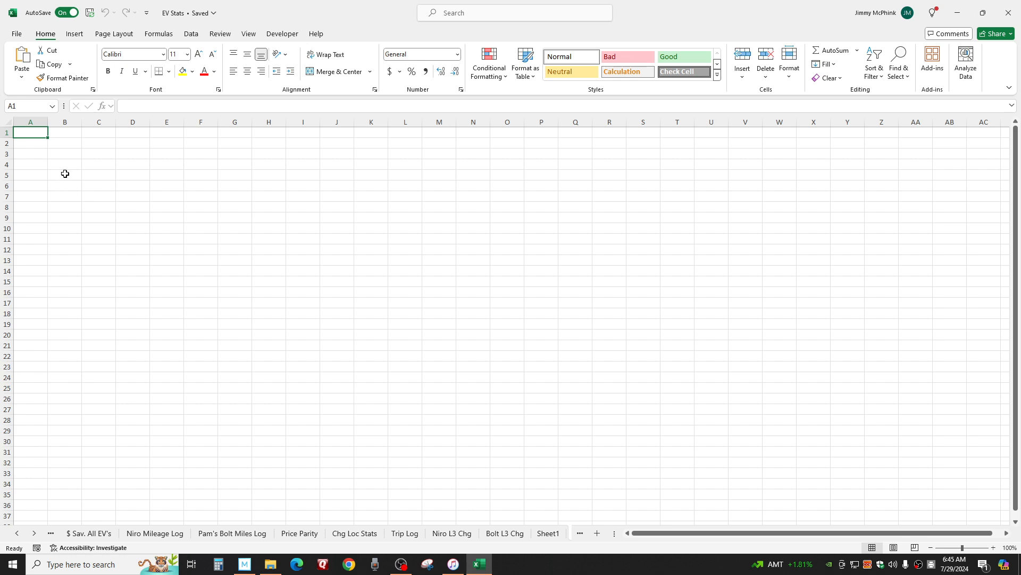
Enter the sample numbers 25, 25, 256 and 25 in cells E5 to E8
left_click(166, 173)
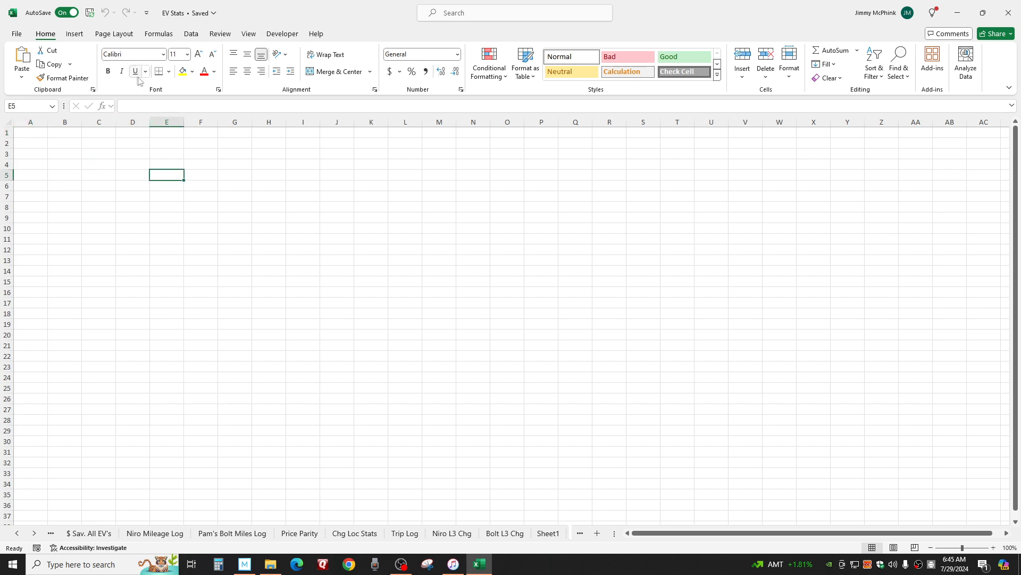
left_click(163, 35)
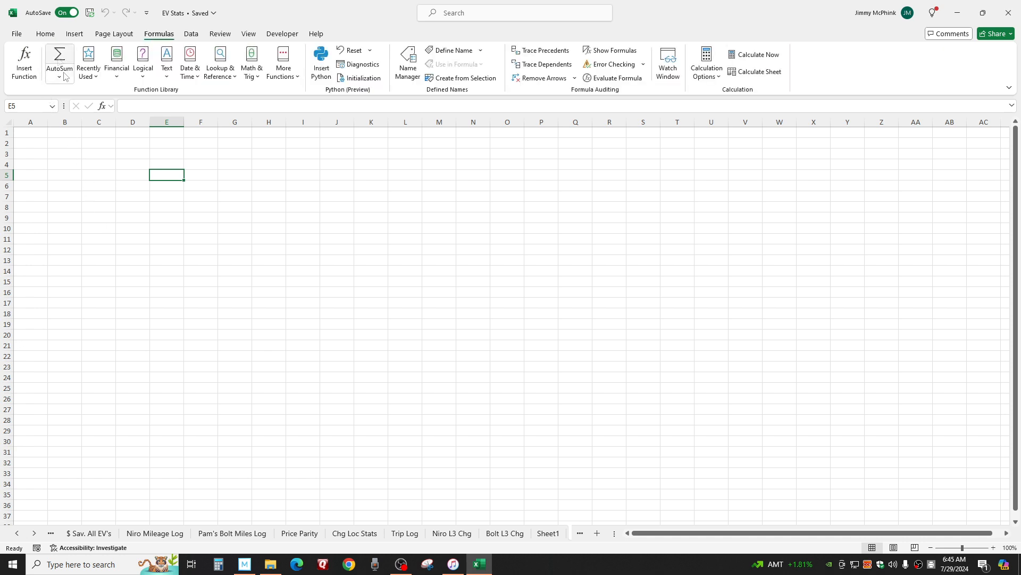
type("25")
key("Return")
type("25")
key("Return")
type("256")
key("Return")
type("25")
key("Return")
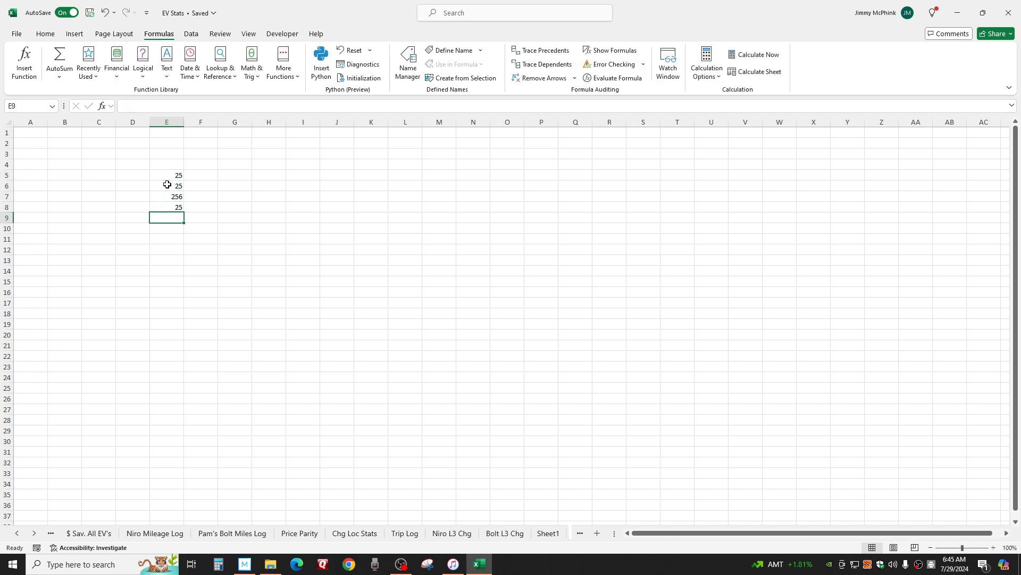
Total E5:E8 in cell E9 with AutoSum, and try another AutoSum in E10 over a larger block starting at E5
left_click(58, 57)
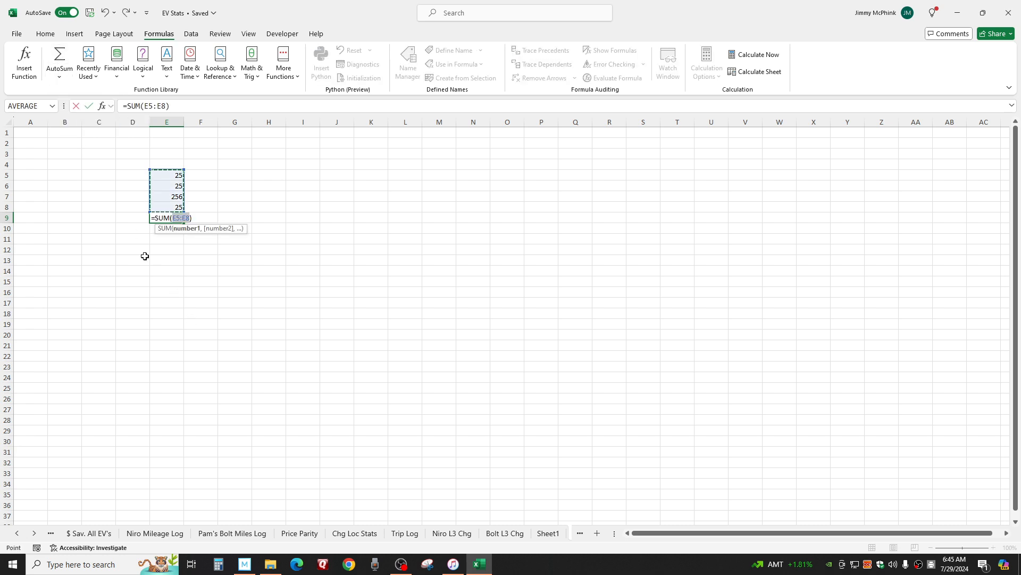
key("Return")
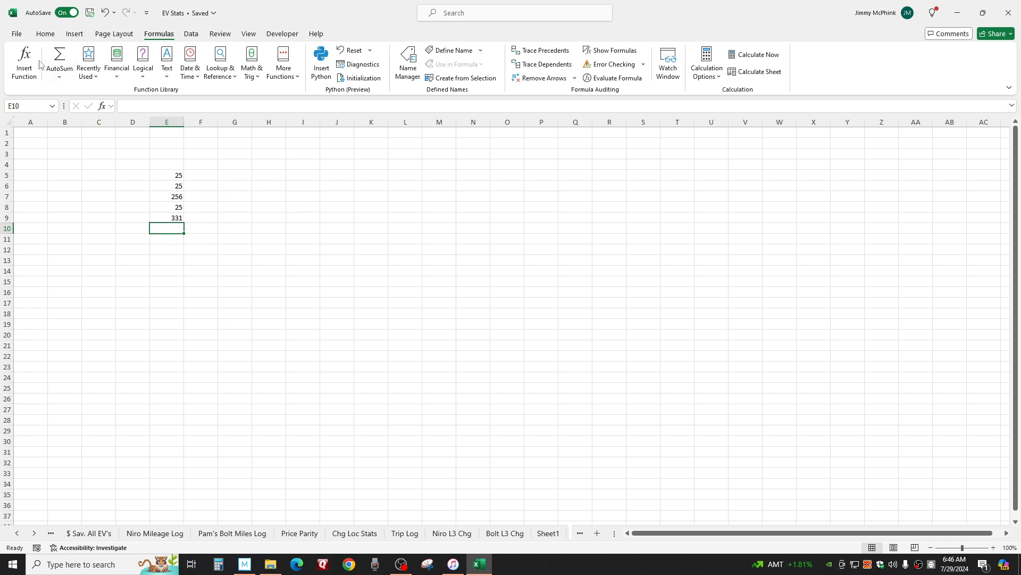
left_click(59, 57)
left_click_drag(160, 175, 425, 247)
key("Return")
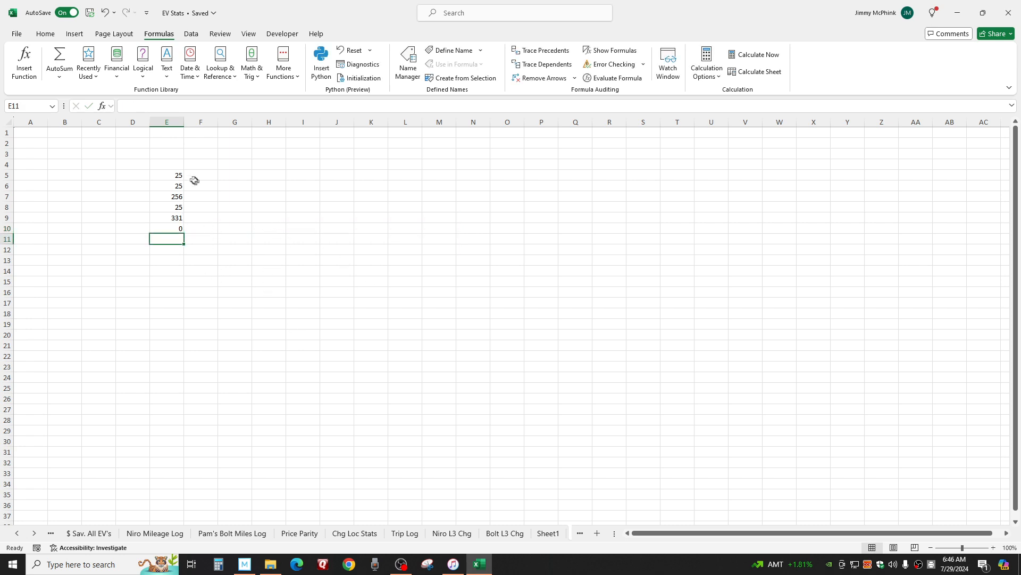
Clear the sample numbers and their sums from E5:F12
left_click_drag(170, 173, 186, 243)
key("Delete")
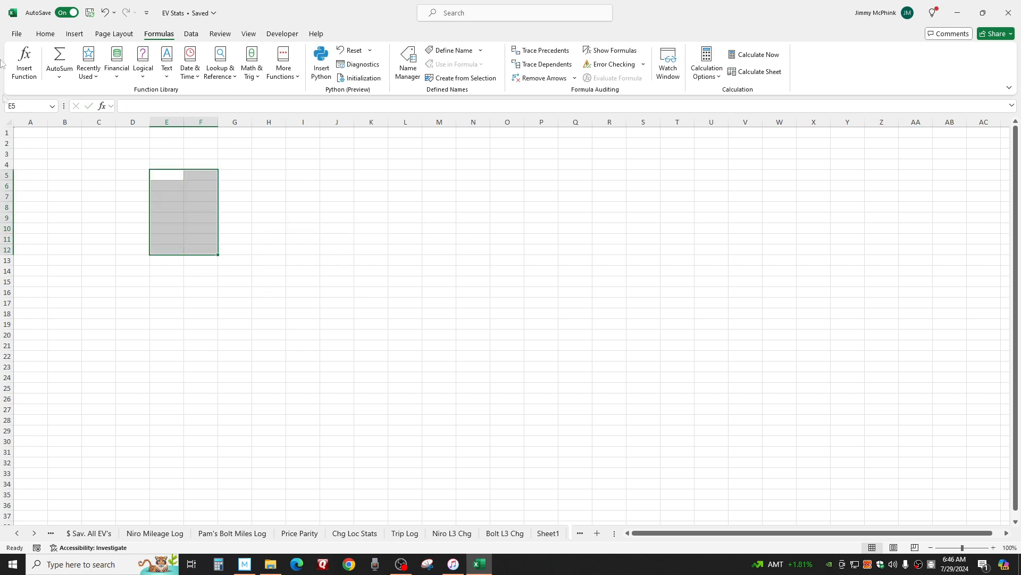
Bring up the arguments of the DAYS function for cell E5 and cancel without inserting it
left_click(157, 175)
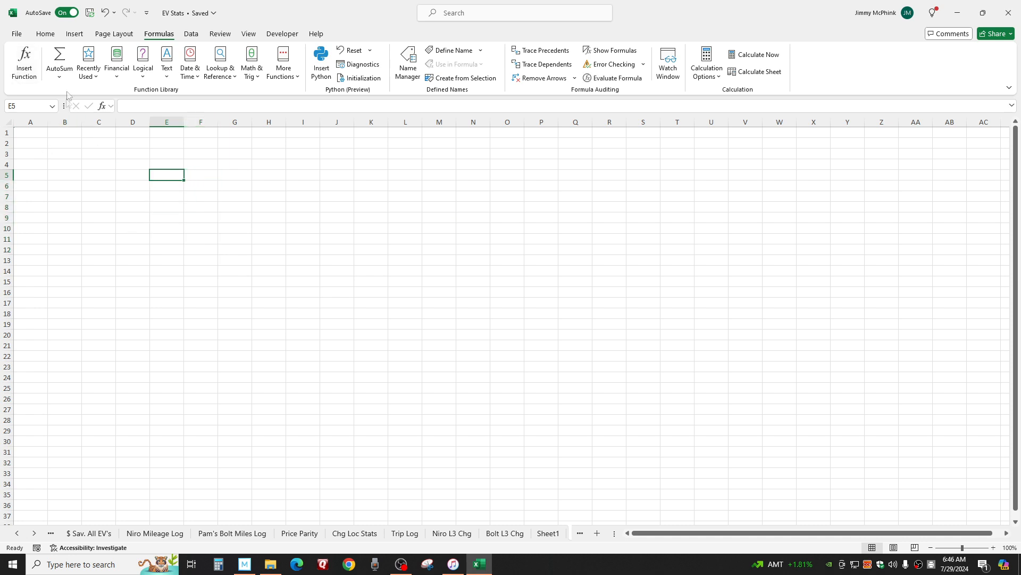
left_click(24, 60)
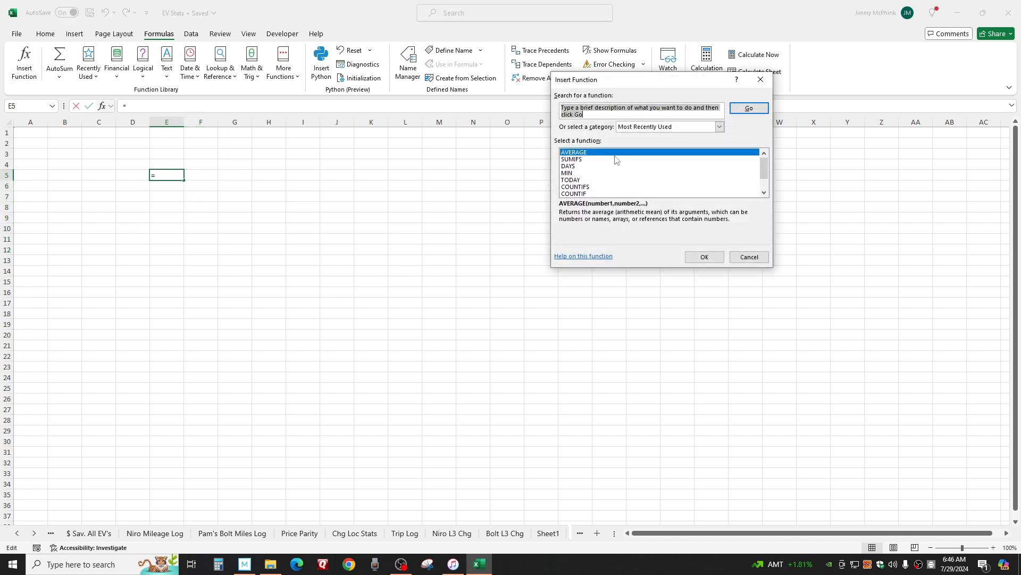
left_click(570, 166)
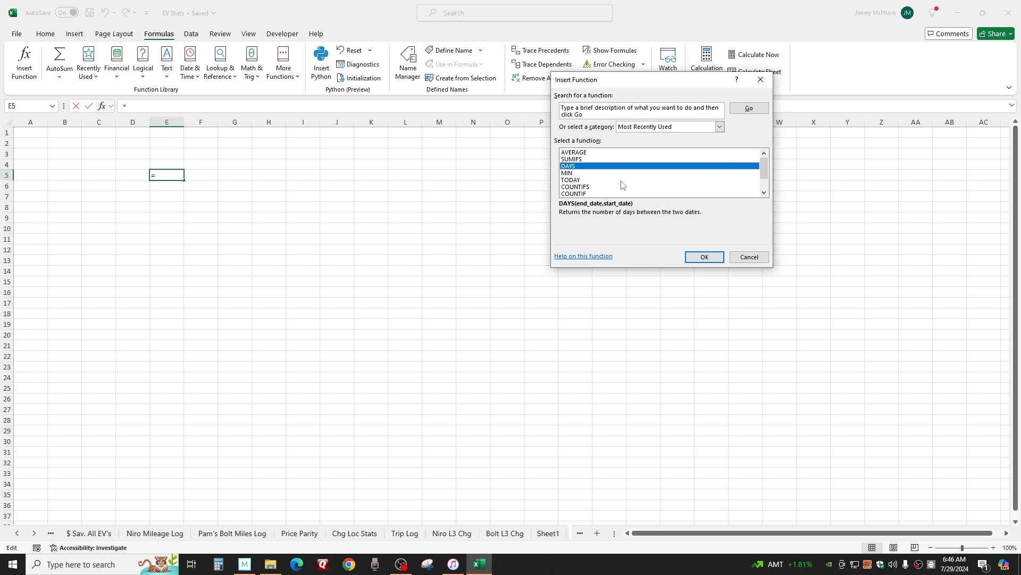
left_click(704, 257)
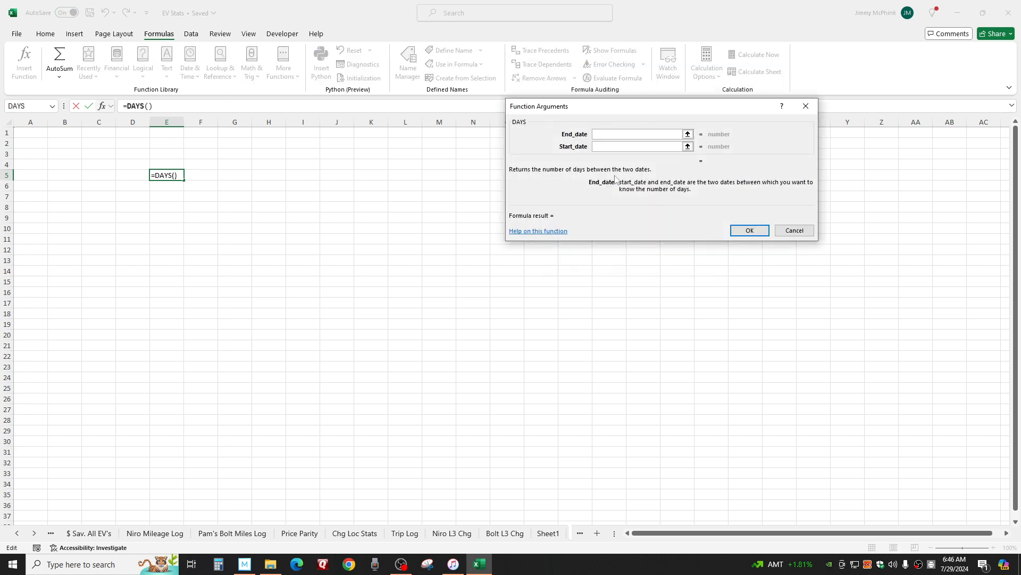
left_click(795, 229)
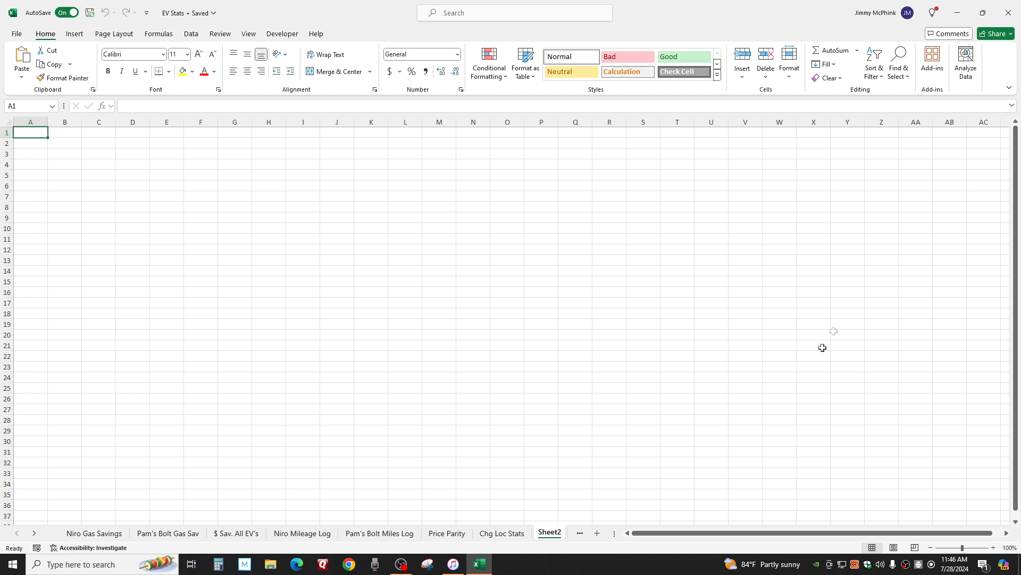
Look through the Niro and Bolt gas savings, $ Sav. All EV's, Niro Mileage Log and Chg Loc Stats worksheets
left_click(104, 535)
left_click(169, 535)
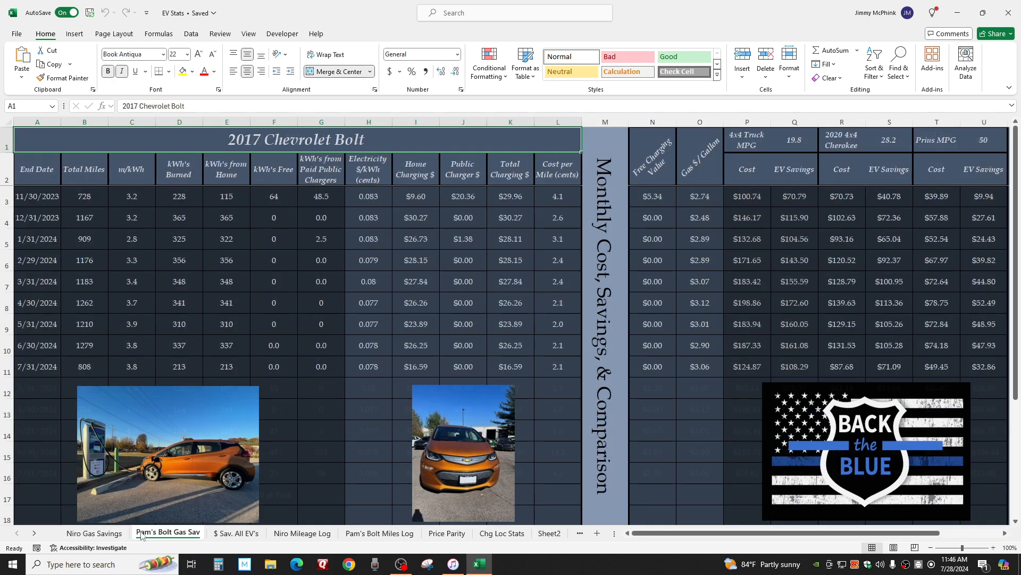
left_click(237, 535)
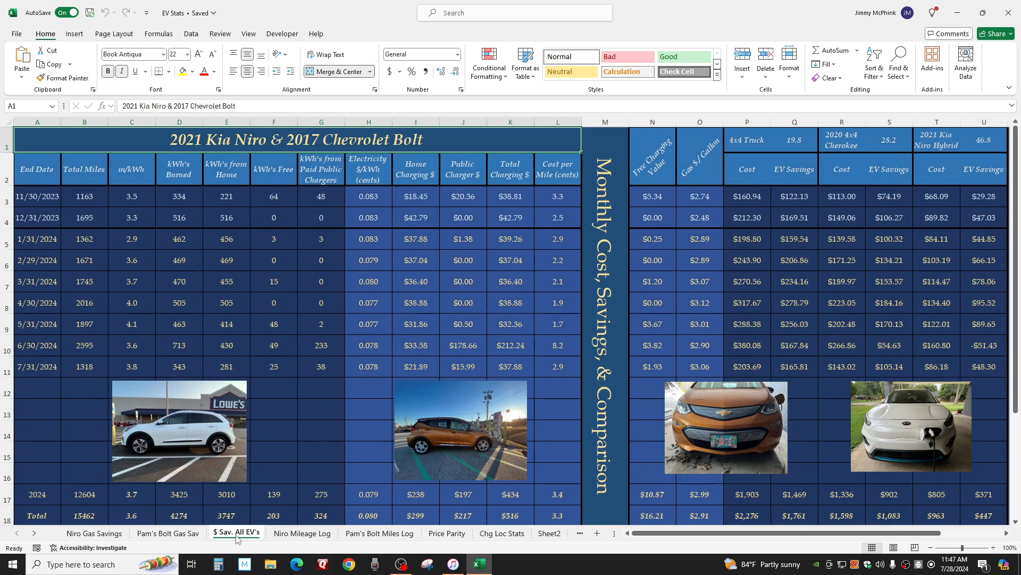
left_click(298, 535)
left_click(501, 537)
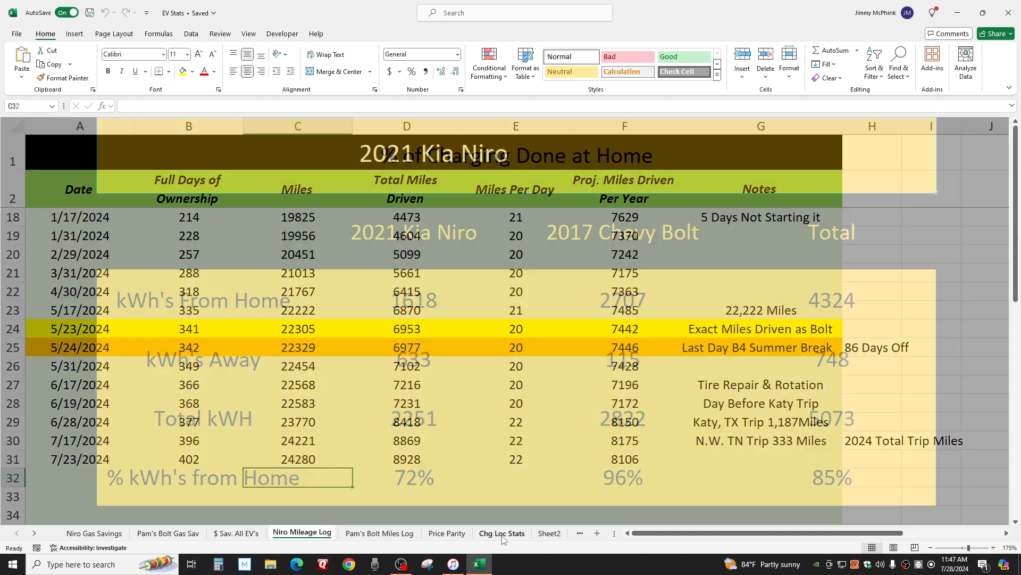
Rename the blank Sheet2 worksheet as Trip Log
left_click(550, 539)
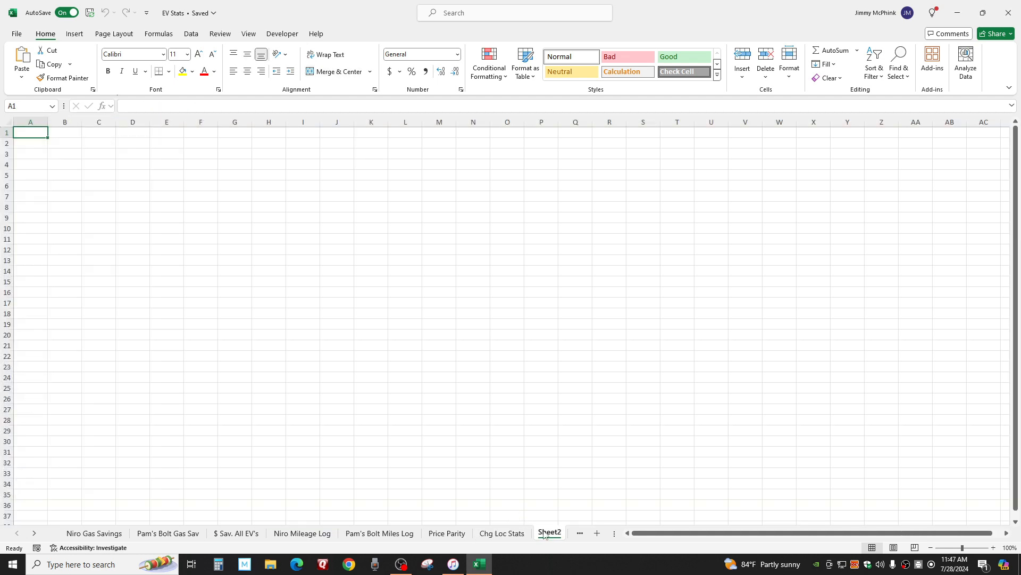
double_click(548, 533)
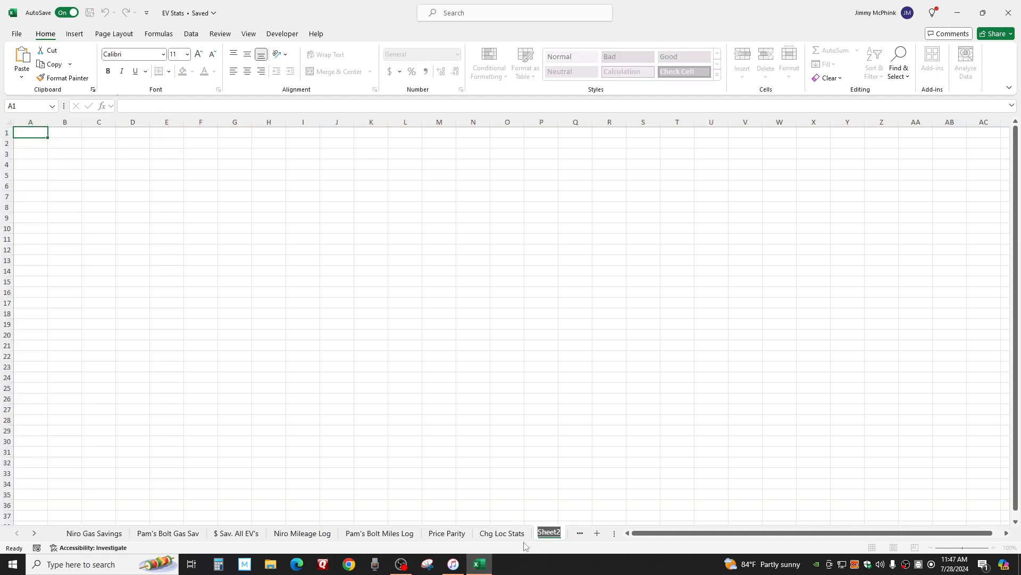
left_click(502, 534)
double_click(550, 538)
type("Trip Log")
key("Return")
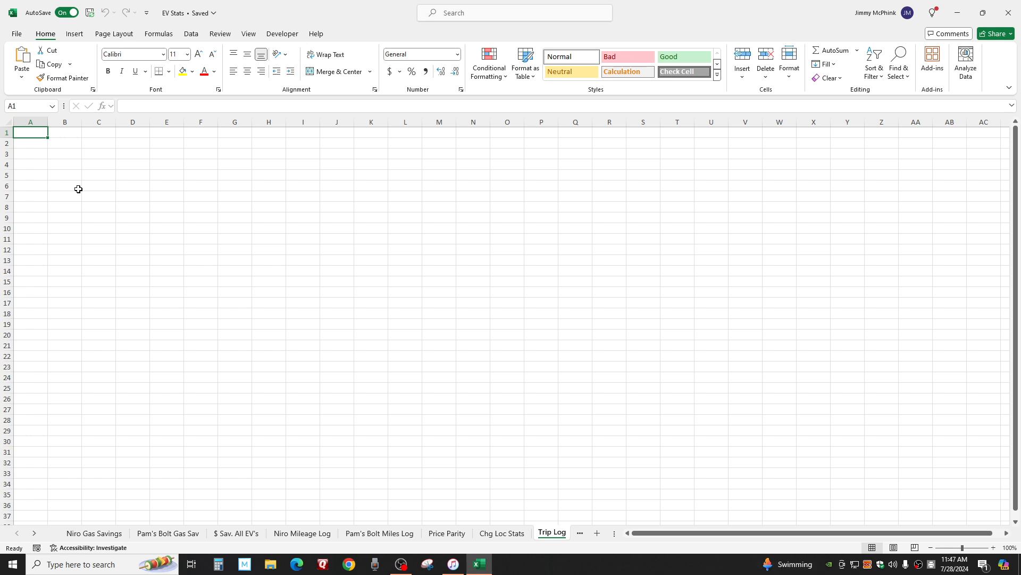
Enter the title "Trip Log or Trip History" in cell A1
type("Trip Lo")
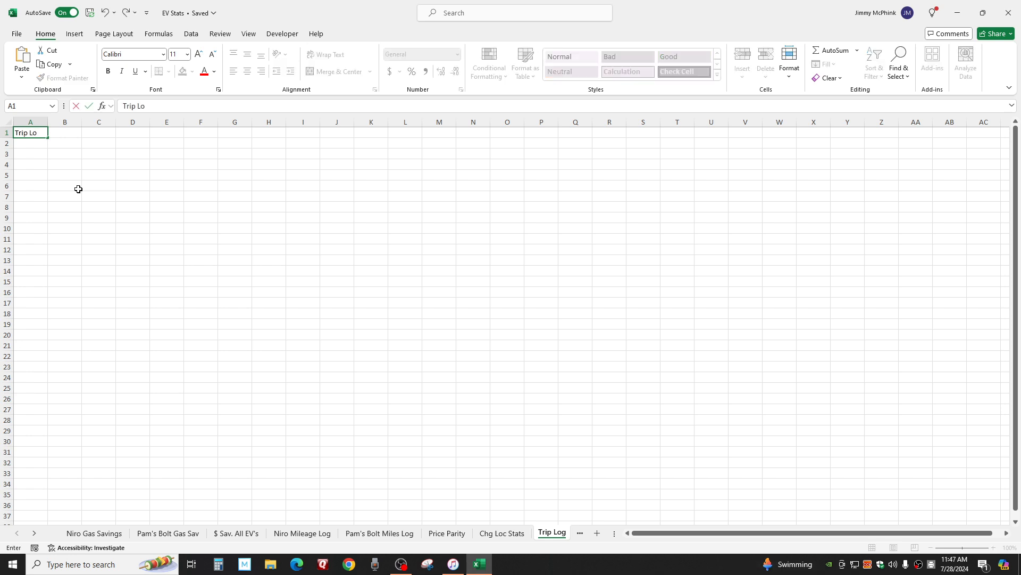
type("g or Trip History")
key("Return")
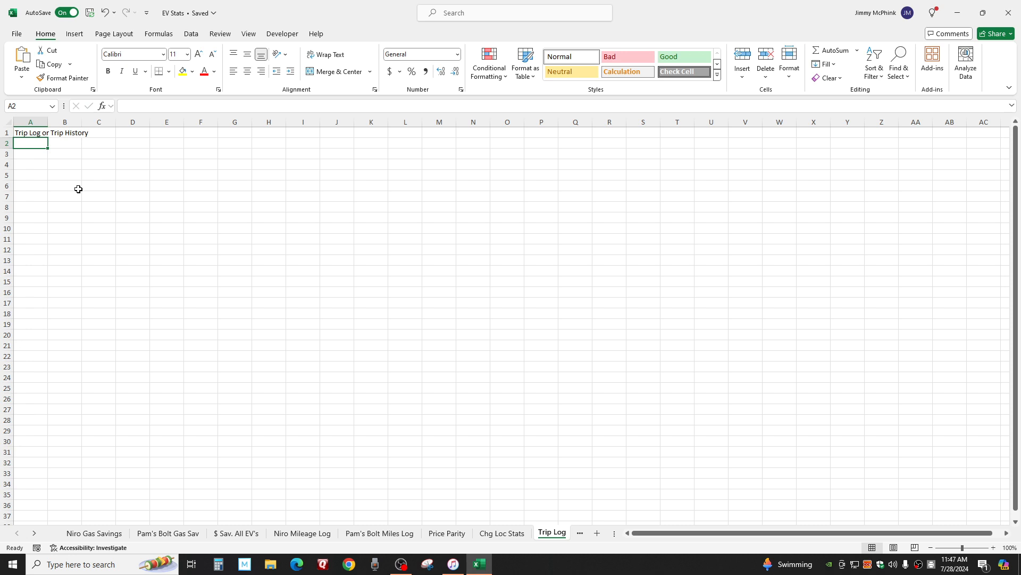
Enter the column headings Beg Date, End Date and No. Days in cells A3 to C3
key("Down")
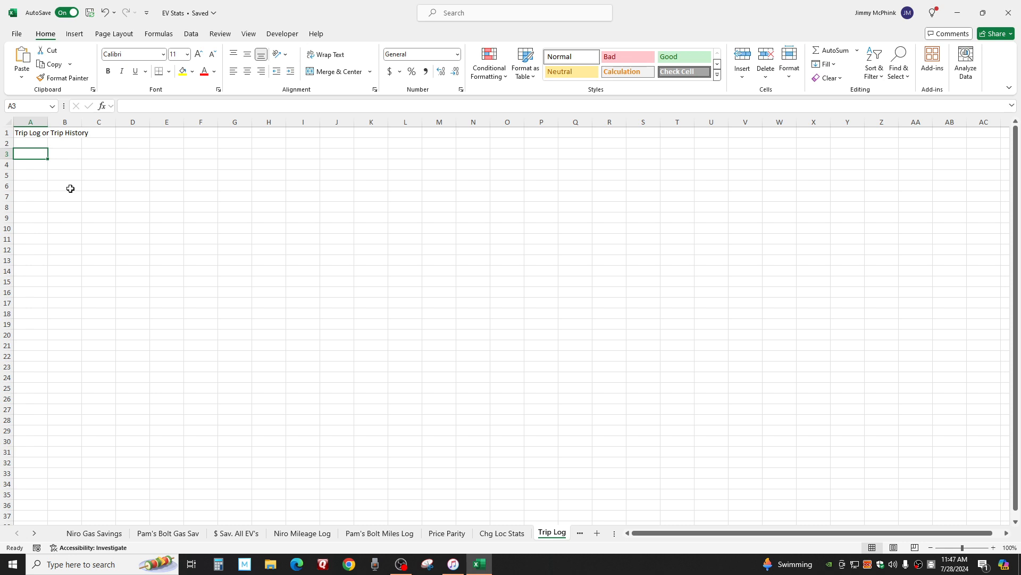
type("Beg Date")
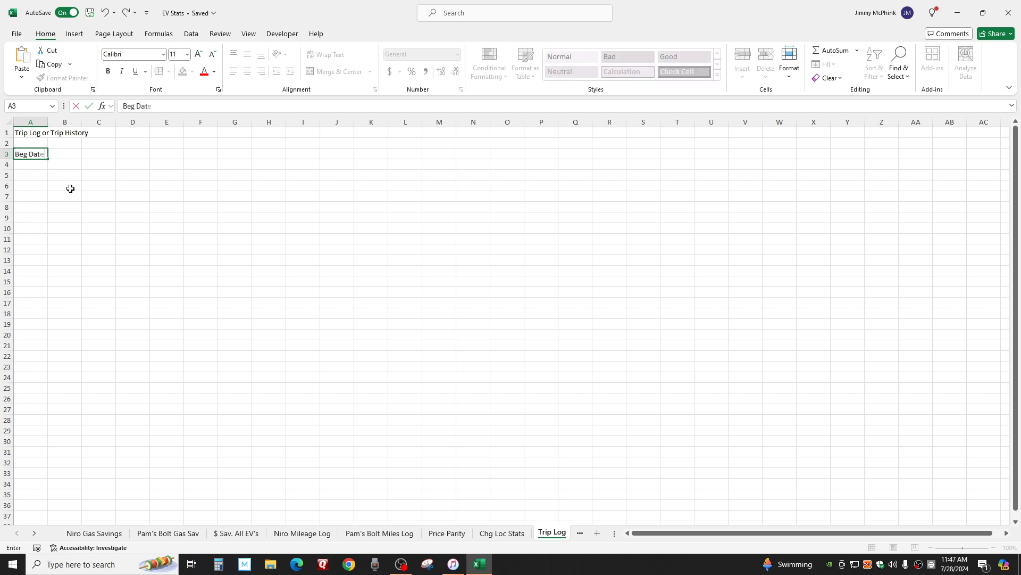
key("Tab")
type("End")
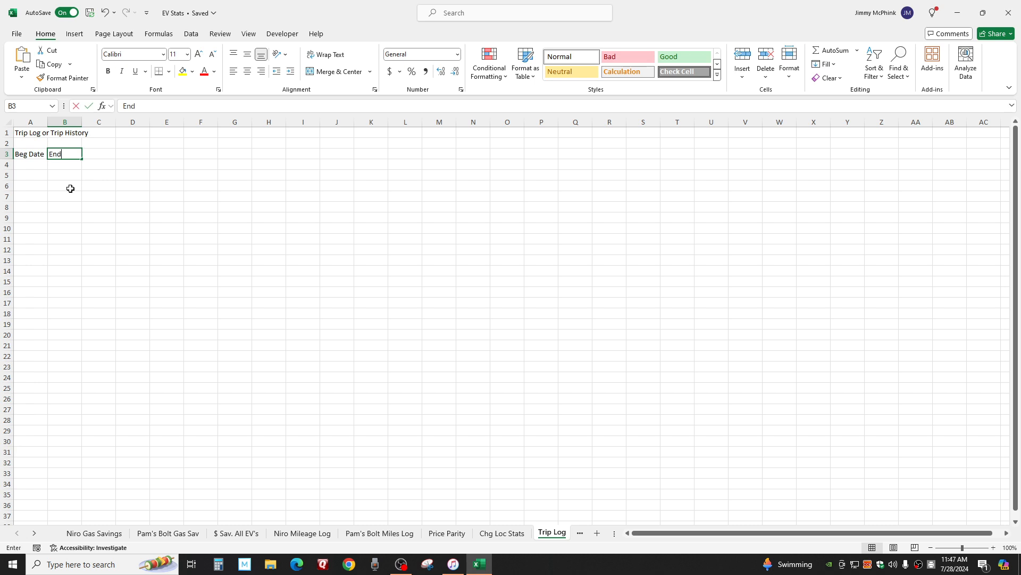
type(" Date")
key("Tab")
type("N")
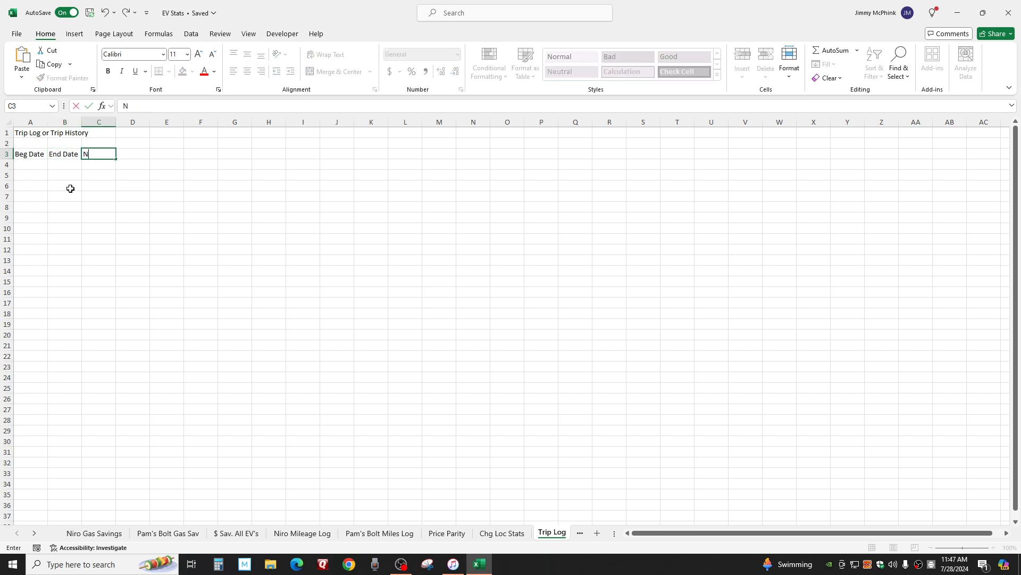
type("o. Days")
key("Tab")
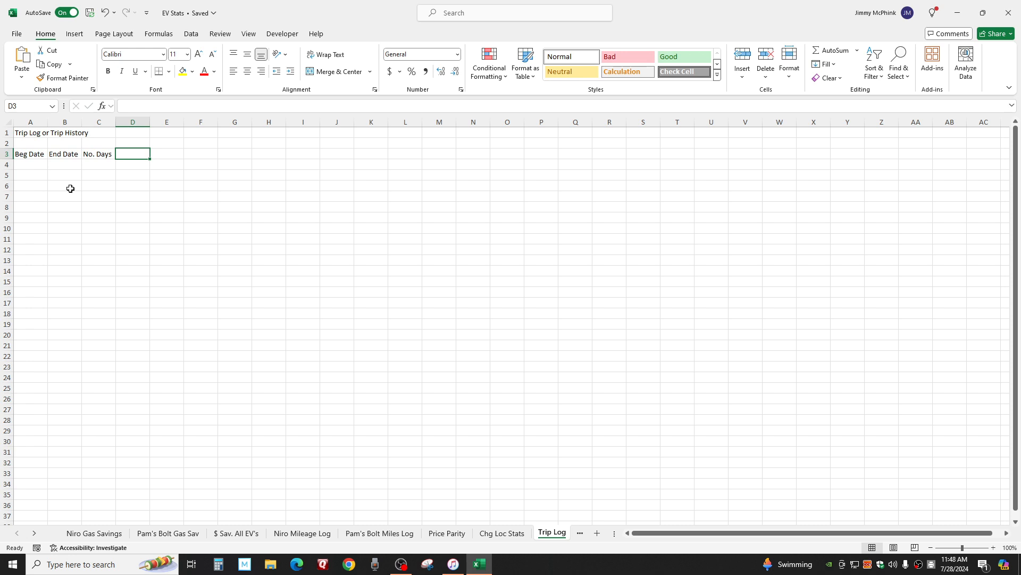
Enter the column headings Beg Odom., End Odom. and Trip Miles in cells D3 to F3
type("Beg Odo")
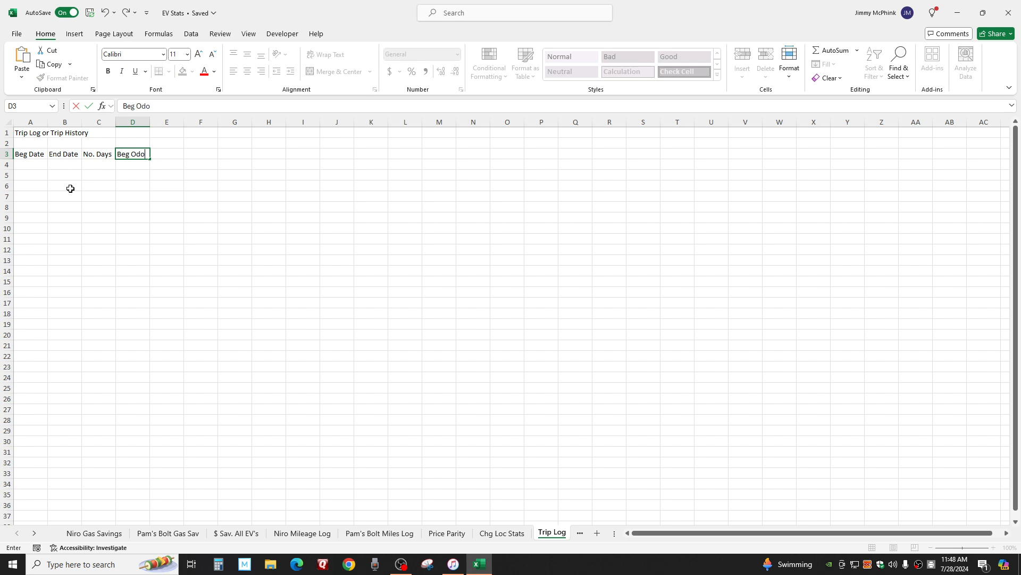
type("m.")
key("Tab")
type("End Odom")
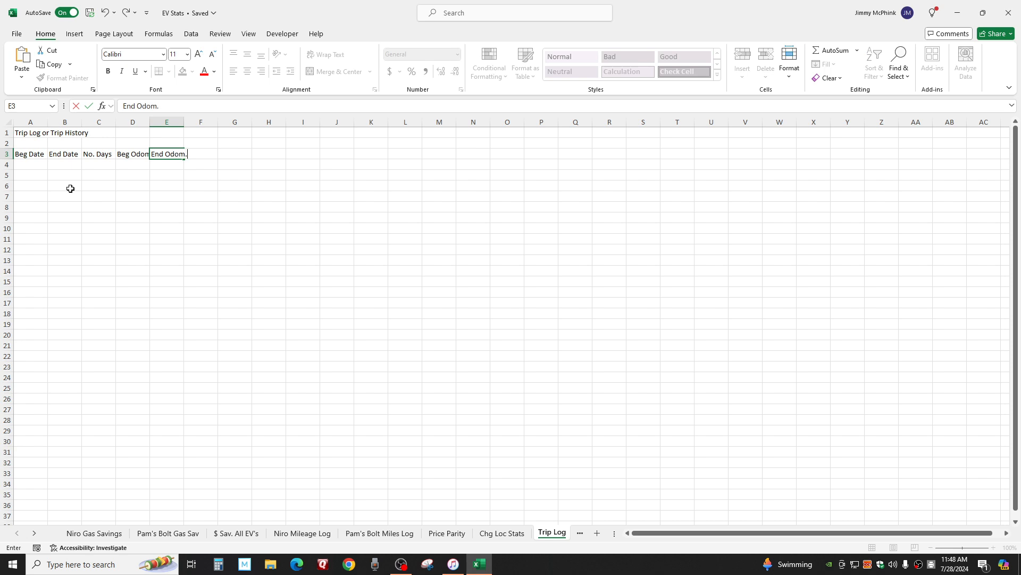
key("Tab")
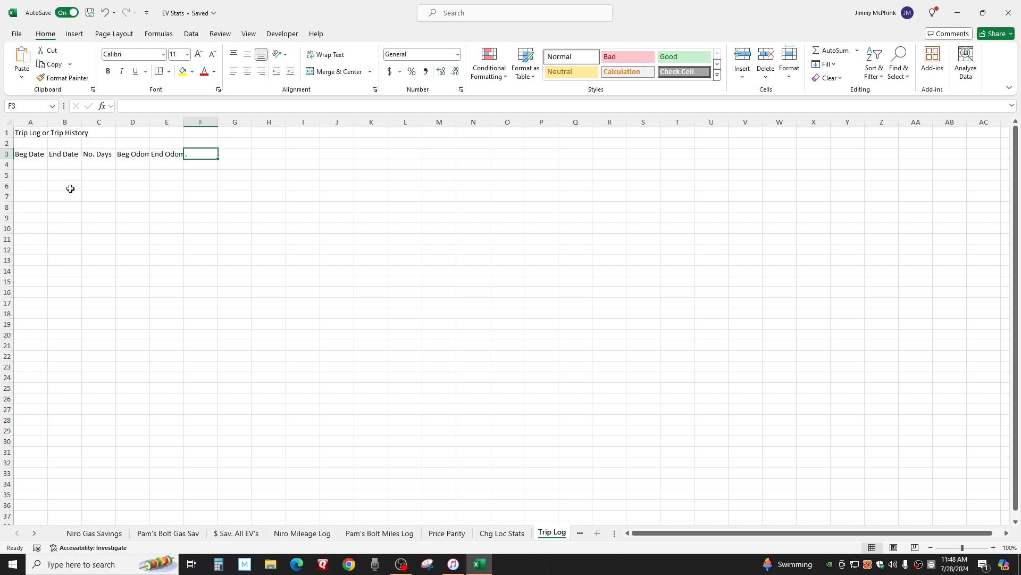
type("Trip Miles")
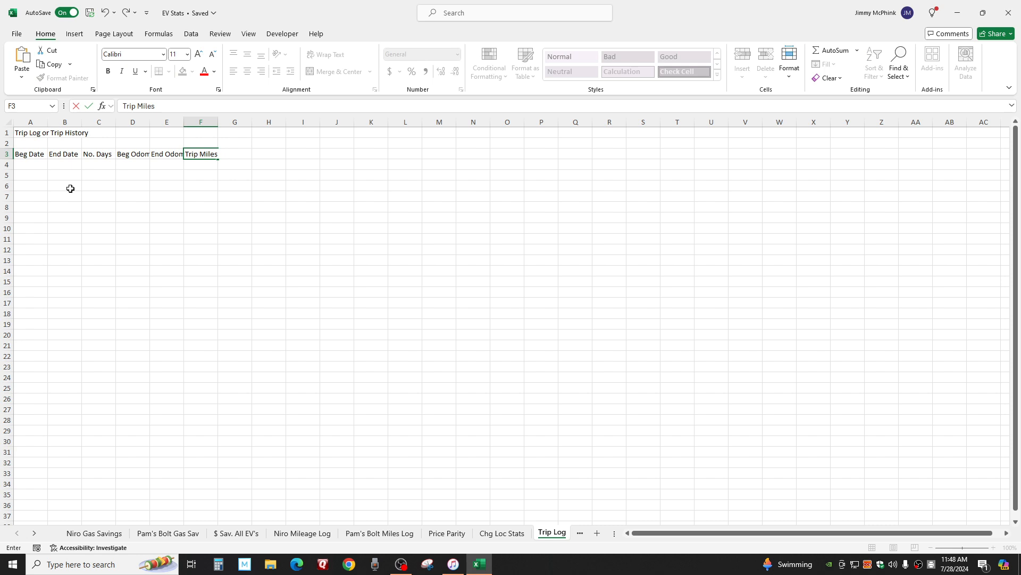
key("Tab")
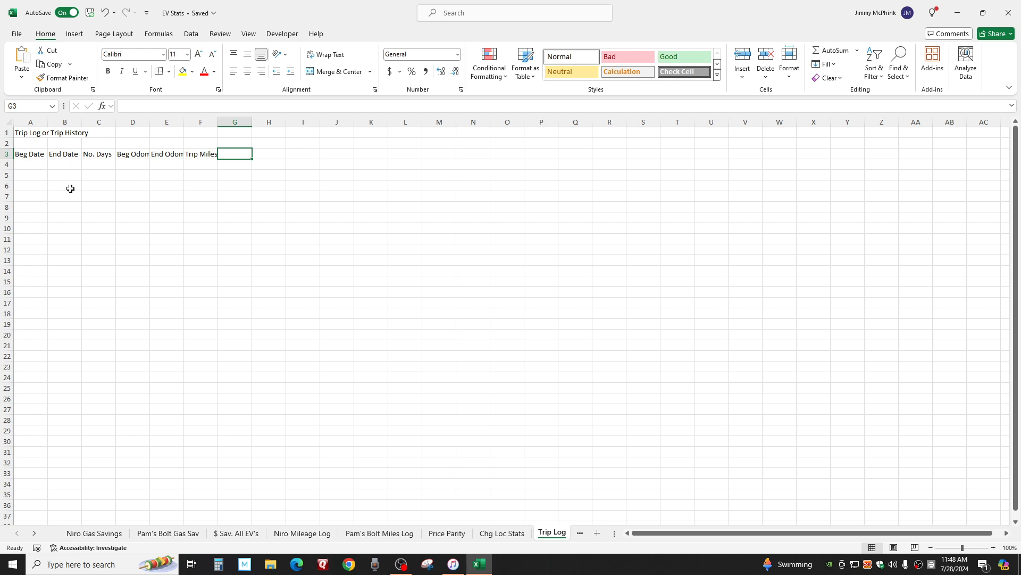
Enter the column headings Fuel Cost and Miles / Day in cells G3 and H3
type("Fuel Cost")
key("Tab")
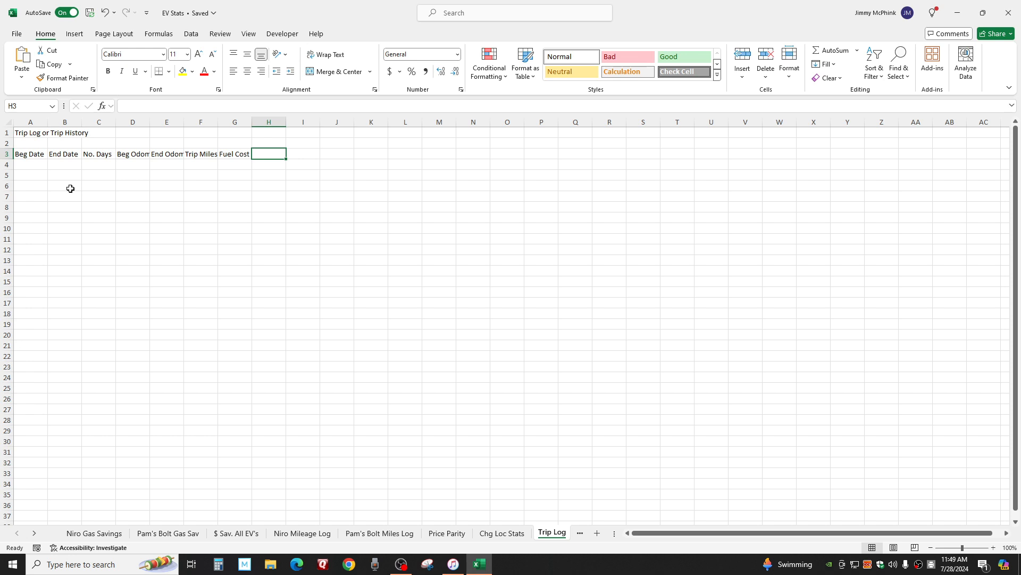
type("Miles per")
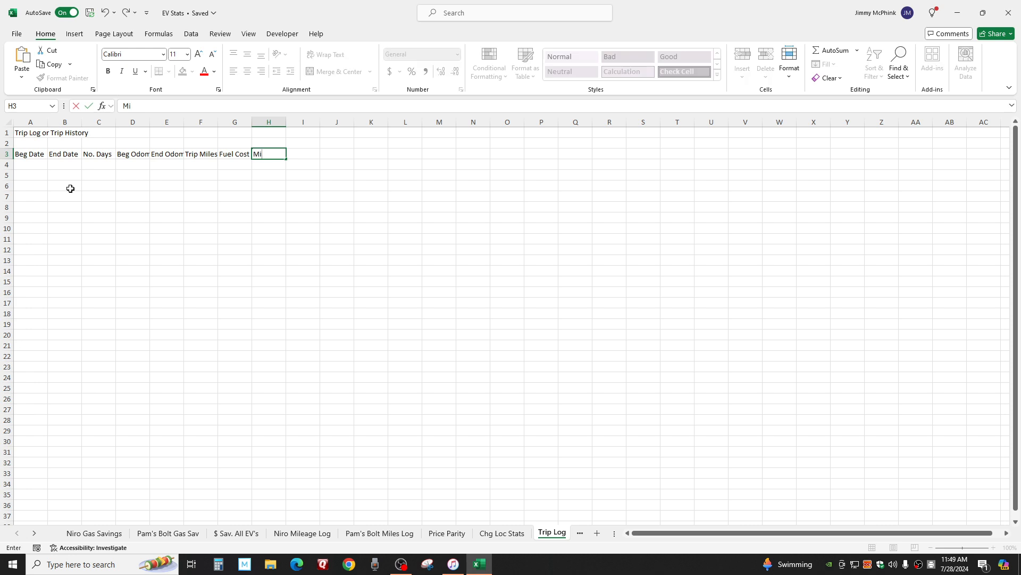
key("BackSpace")
key("BackSpace")
key("BackSpace")
key("BackSpace")
type("/ Day")
key("Tab")
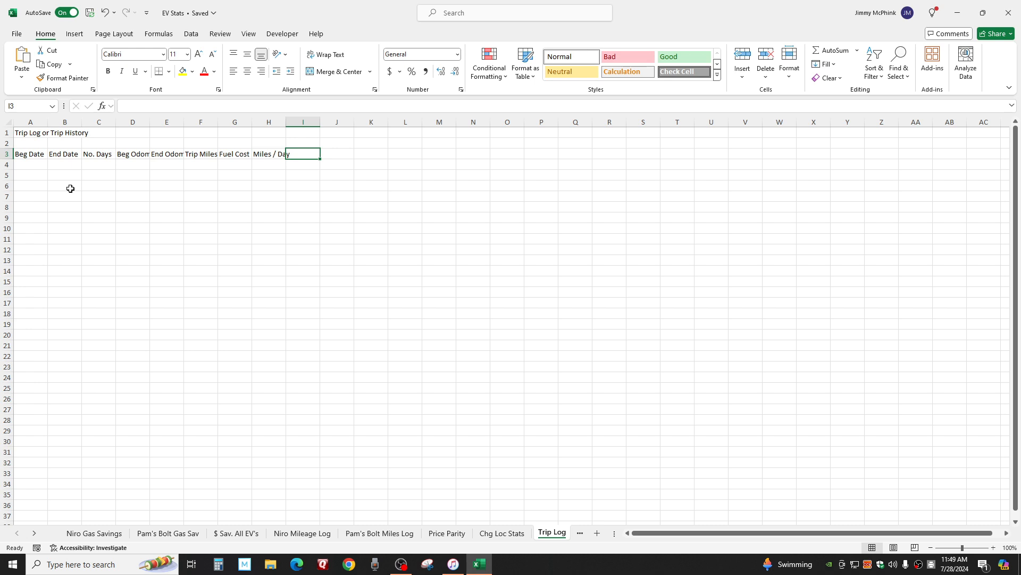
Enter the column heading Fuel Cost / Mile in cell I3 and fit column I's width to it
type("Fuel Cost// Mile")
key("Tab")
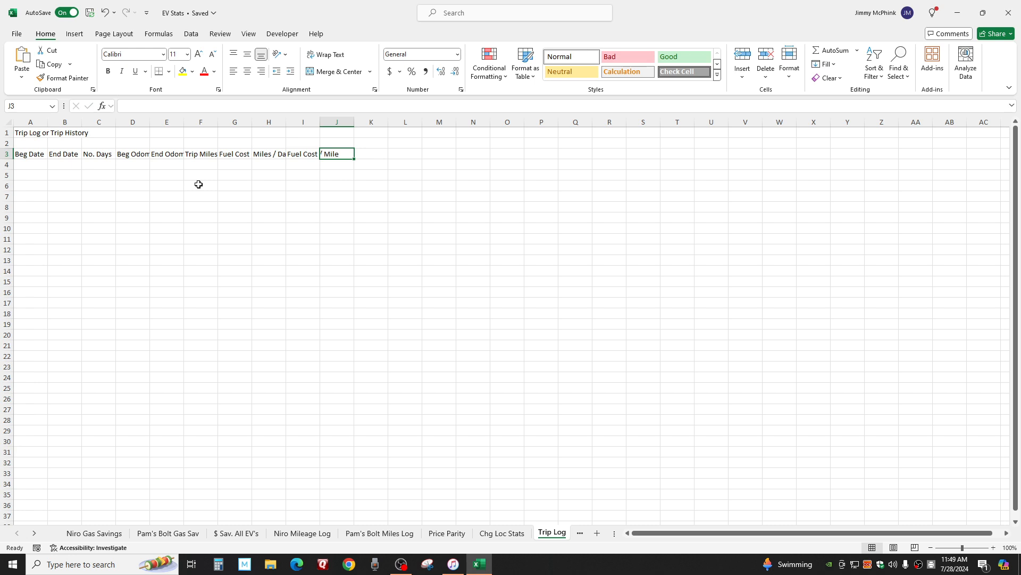
double_click(322, 122)
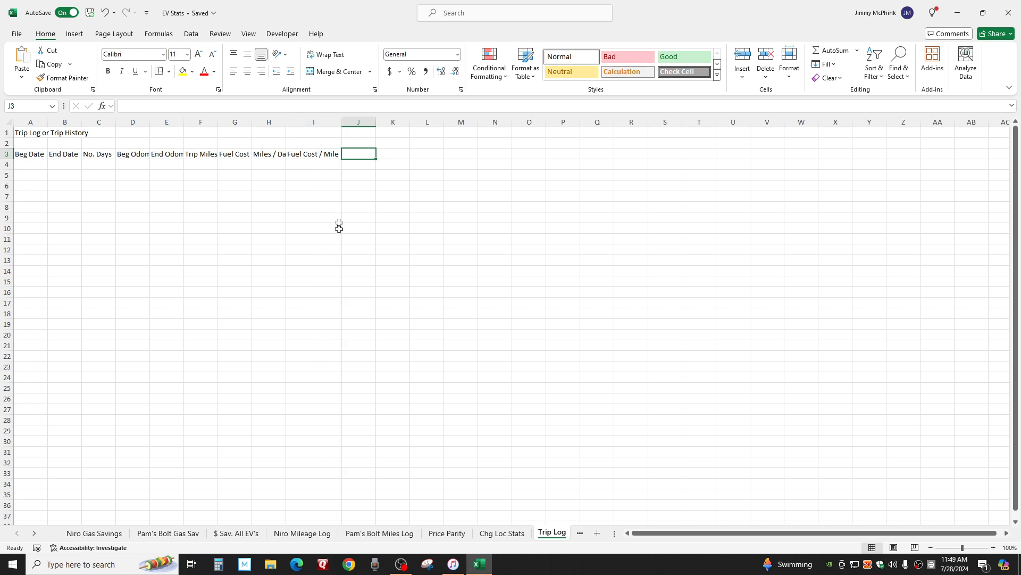
Check the exact column width of column I without changing it
right_click(306, 124)
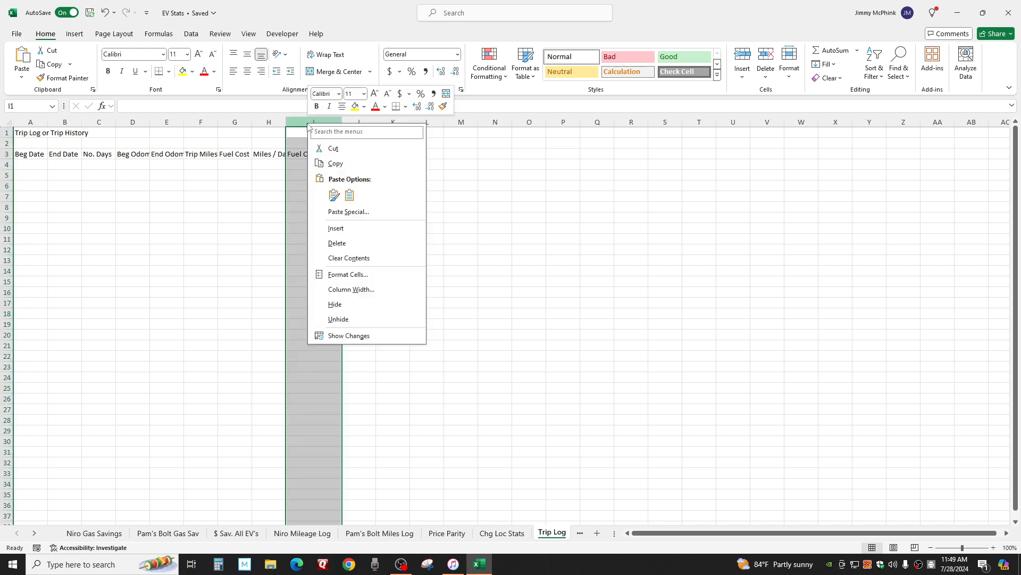
left_click(333, 290)
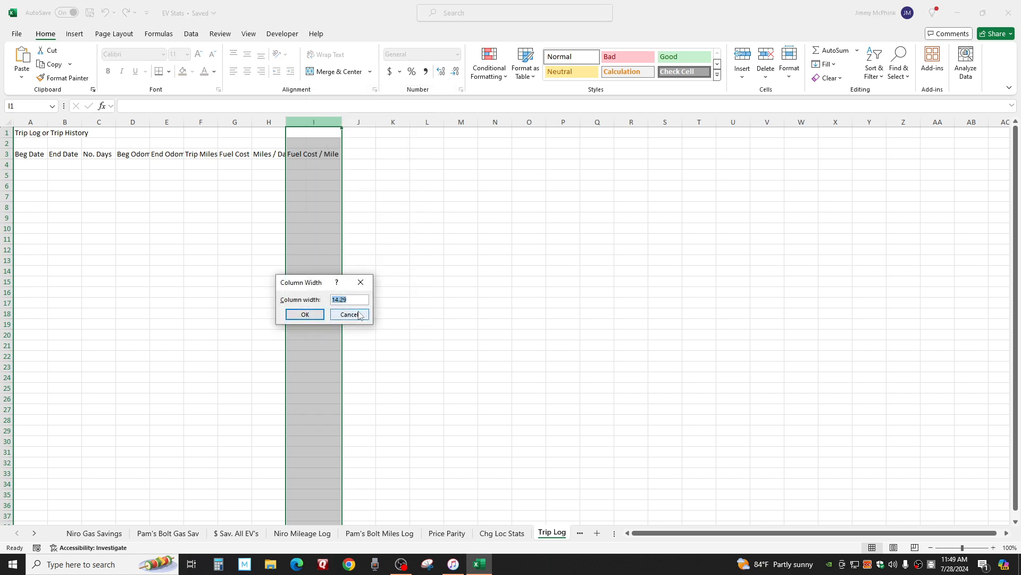
left_click(341, 314)
left_click(174, 260)
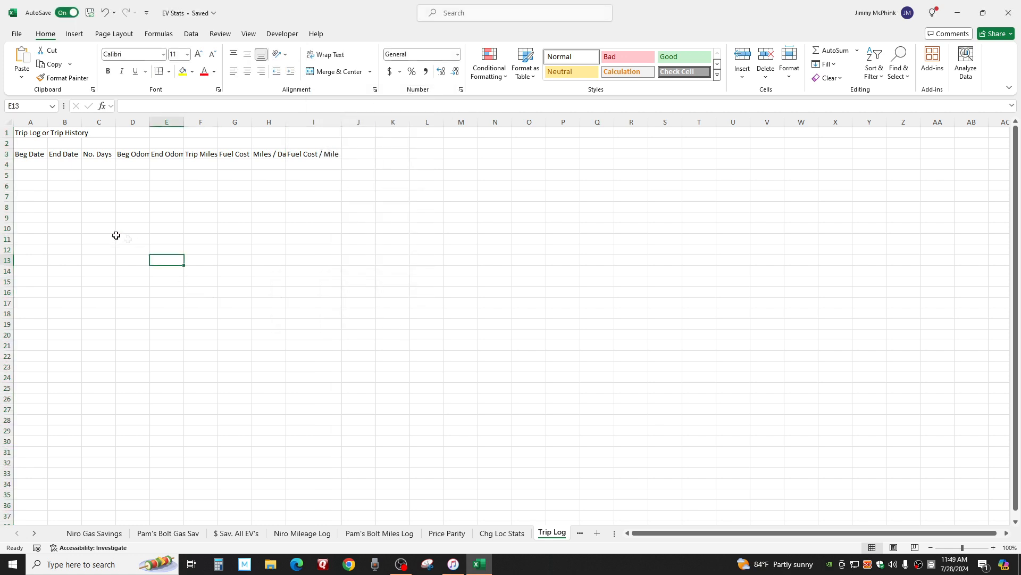
left_click_drag(26, 118, 319, 121)
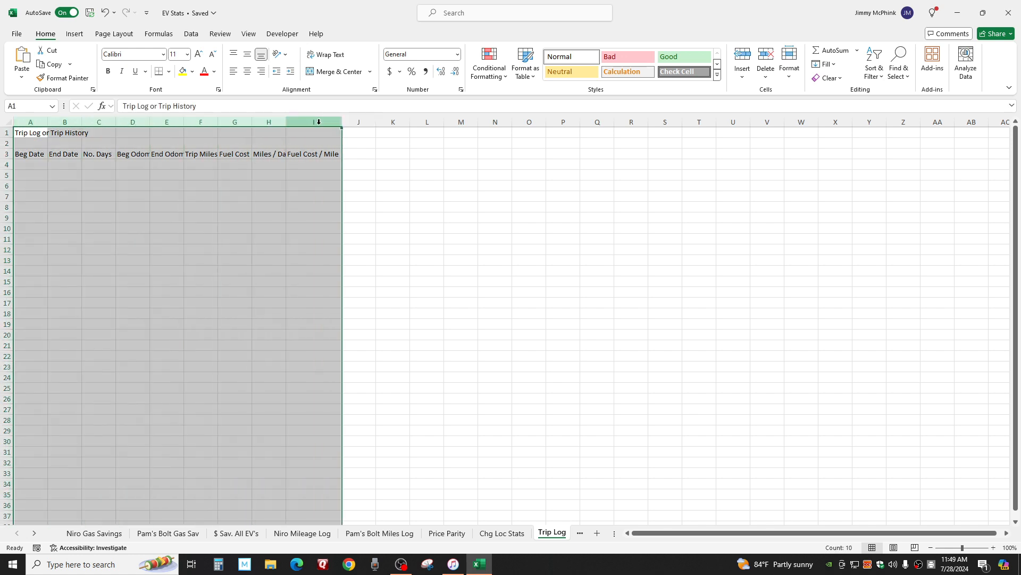
right_click(319, 122)
left_click(76, 213)
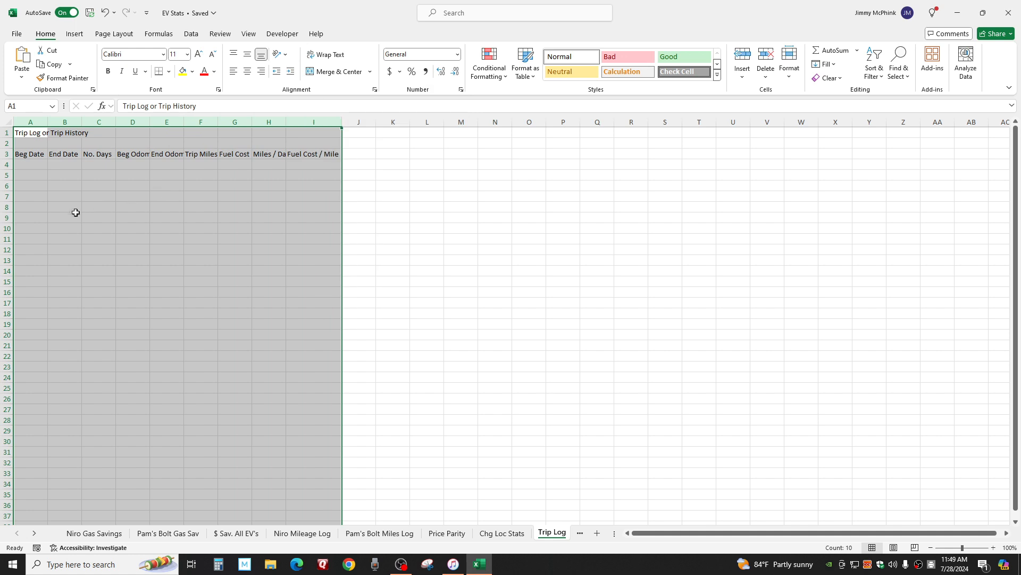
left_click(195, 259)
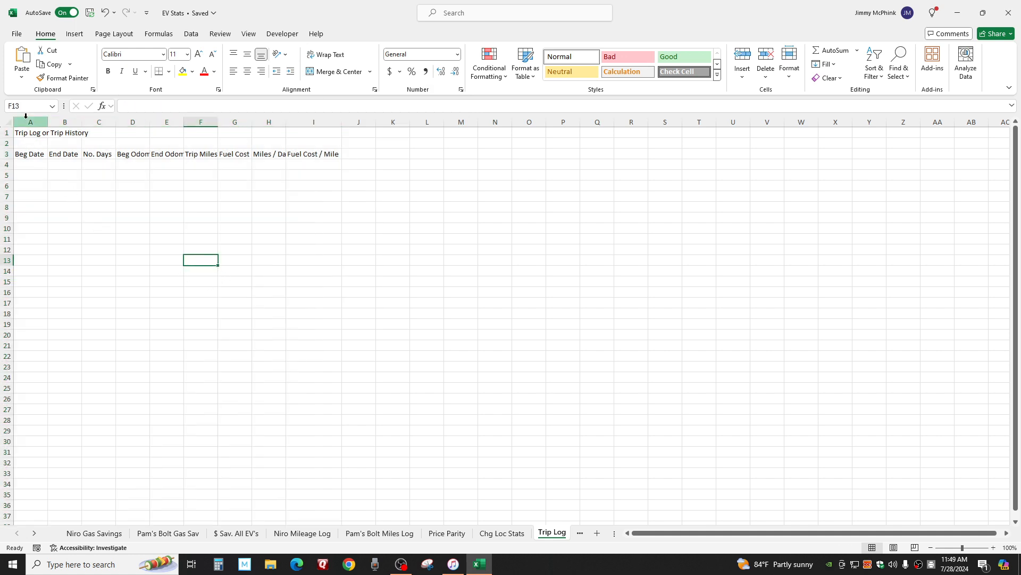
Set the width of columns A through I to 18
left_click_drag(22, 118, 298, 118)
right_click(308, 125)
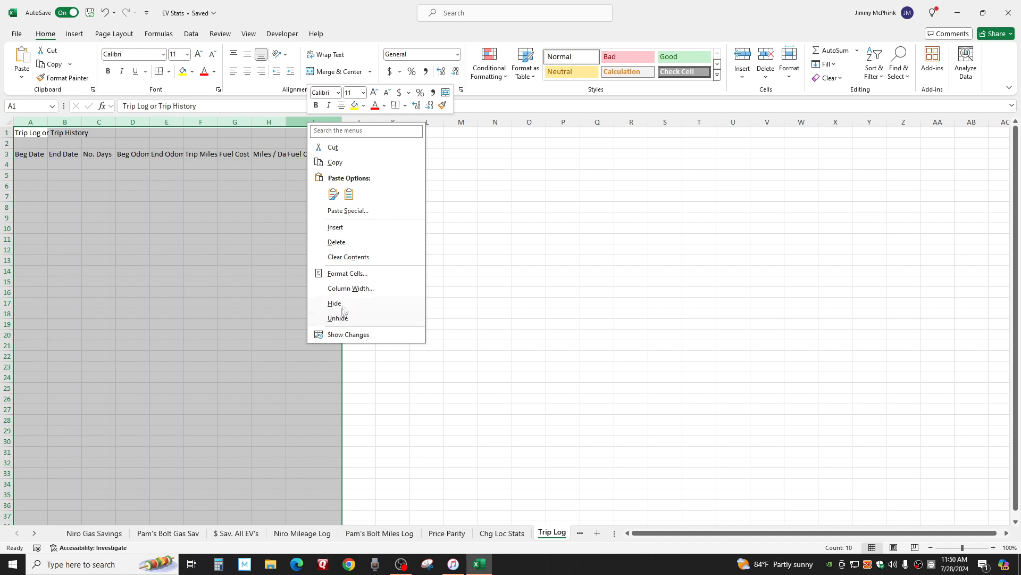
left_click(356, 289)
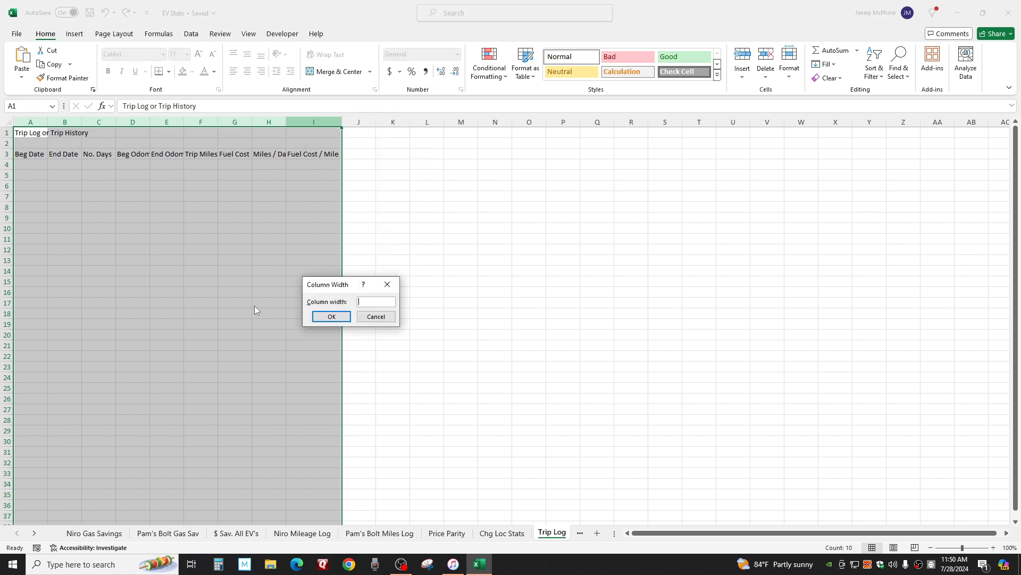
type("18")
key("Return")
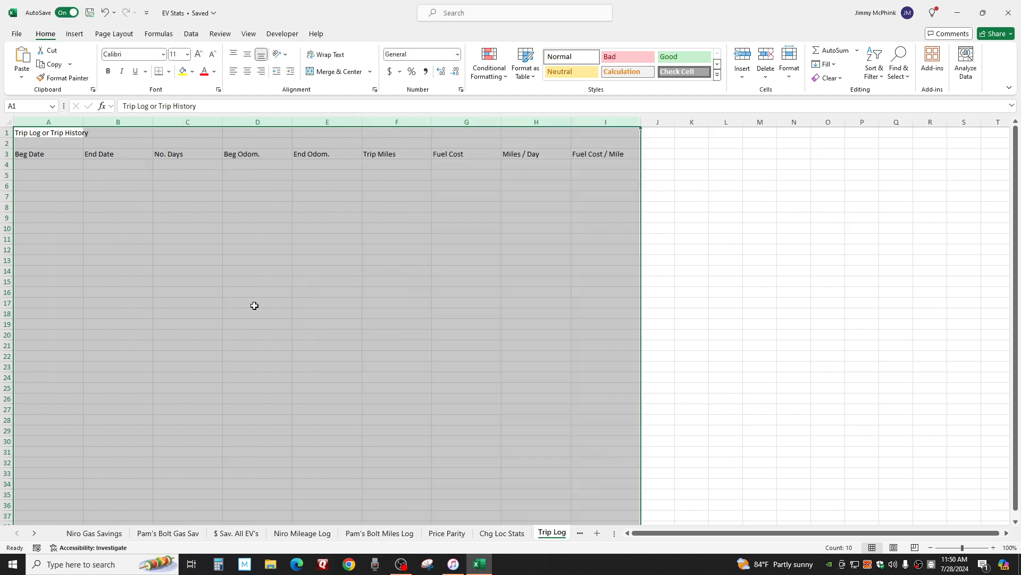
left_click(254, 306)
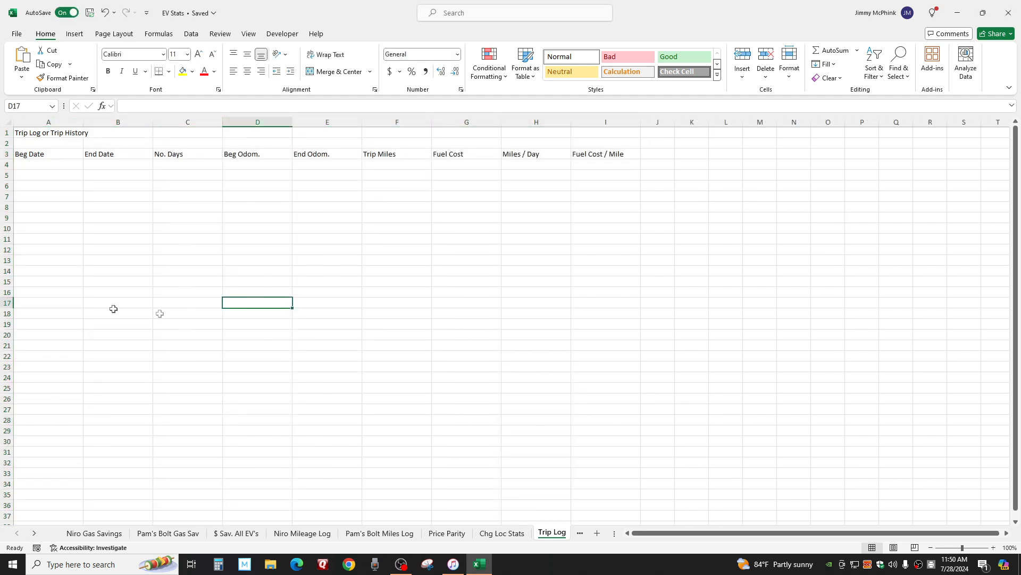
Fit the widths of columns A, B and C to their contents
double_click(223, 119)
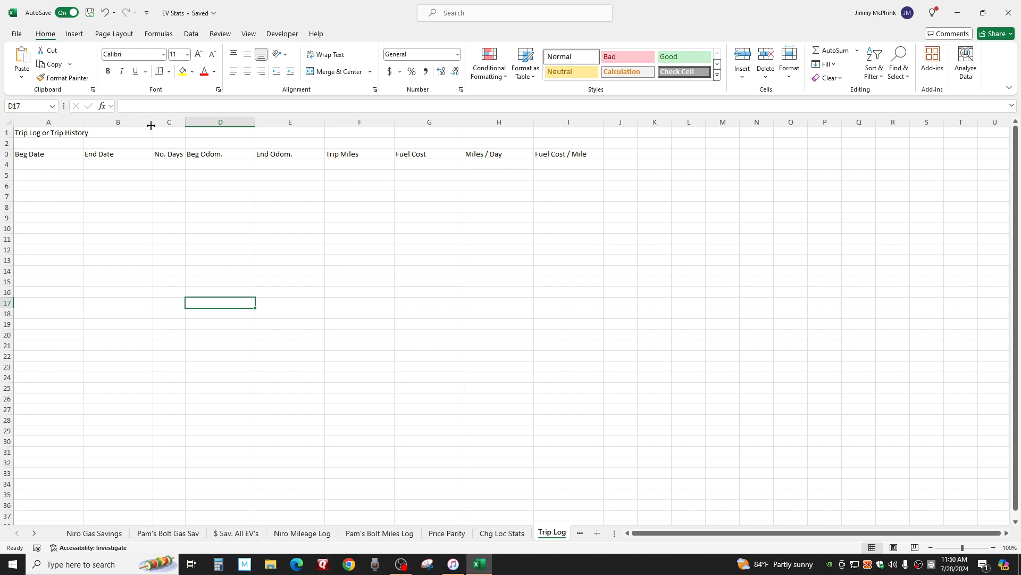
mouse_move(151, 126)
left_mouse_down()
mouse_move(82, 130)
mouse_move(164, 130)
left_mouse_up()
left_click(128, 261)
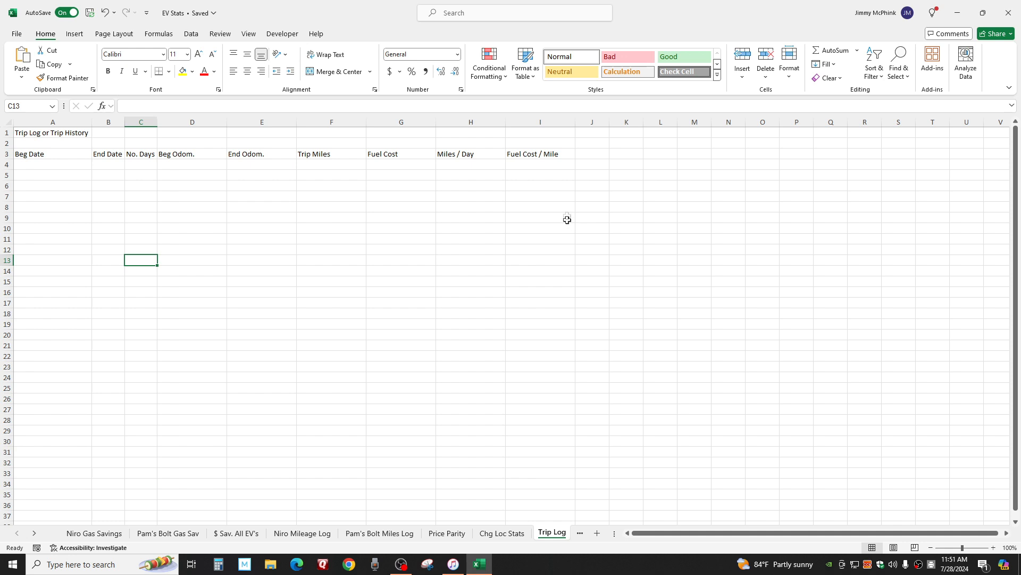
Enter the column heading Avg. Cost / Gal or kWh in cell J3 and fit column J's width to it
left_click(593, 154)
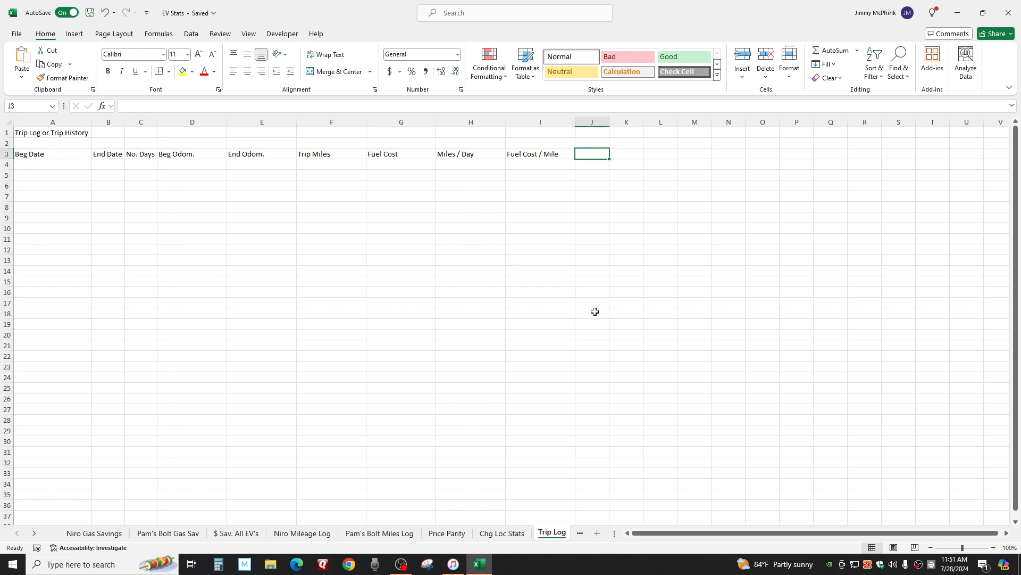
type("Avg. Cost")
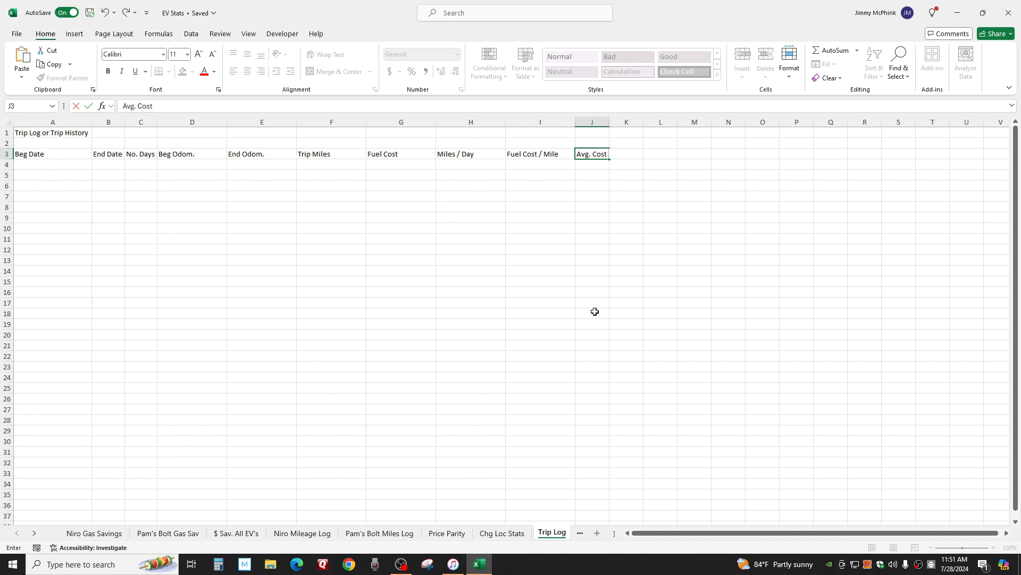
type(" / Gal or kWh")
key("Return")
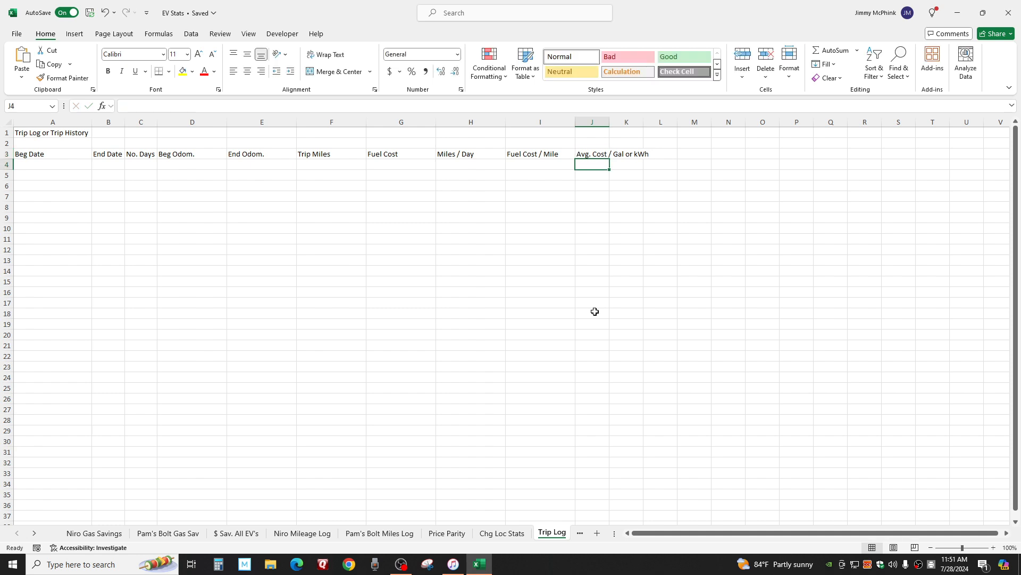
double_click(611, 122)
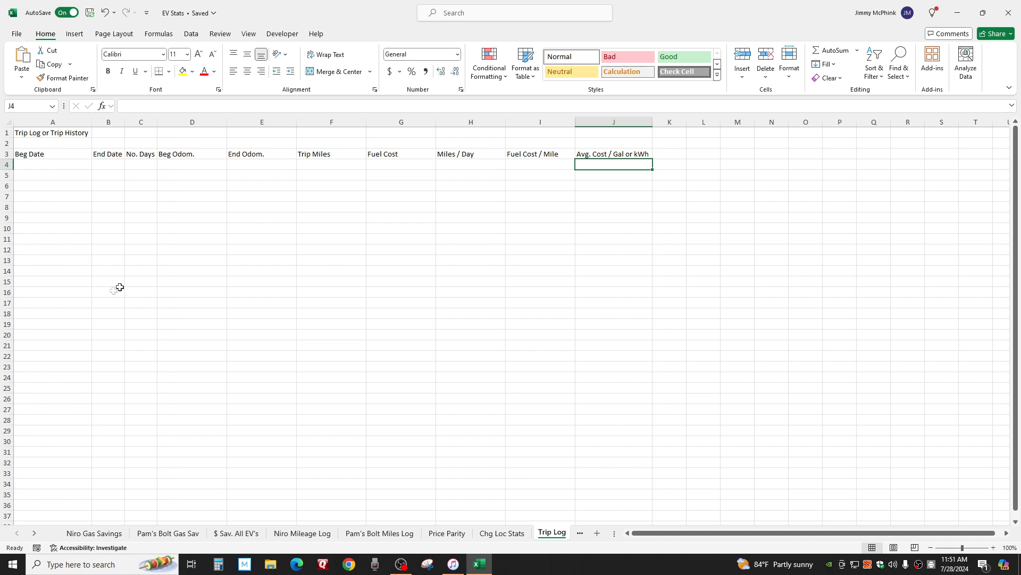
Merge cells A1 to J1 and center the title across them
left_click(59, 133)
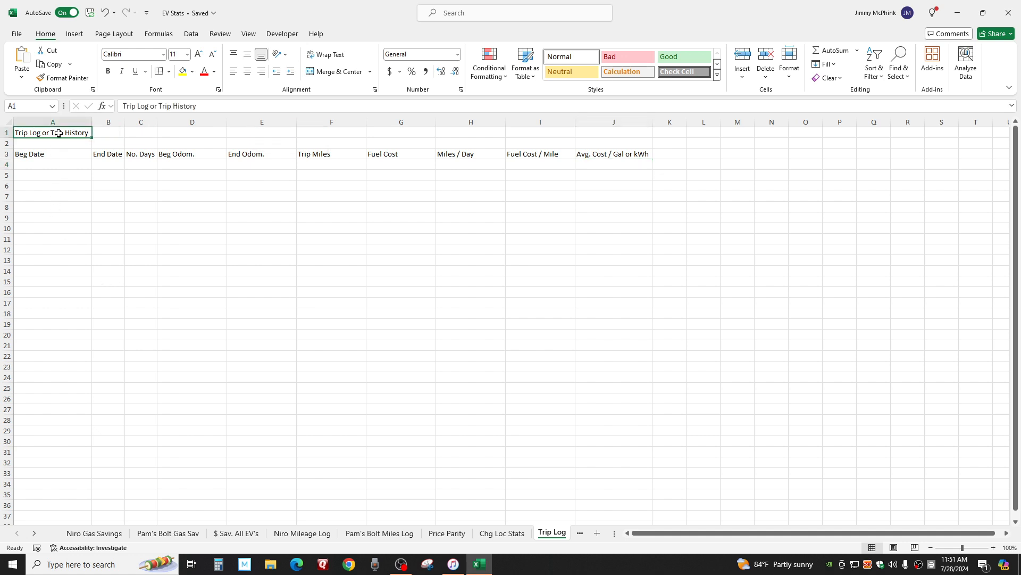
left_click_drag(58, 133, 611, 123)
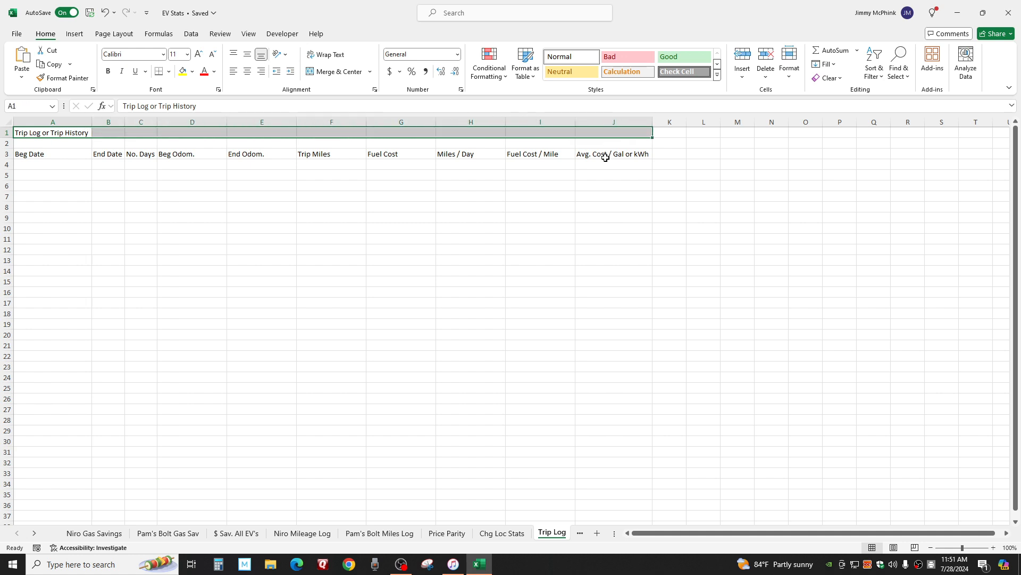
left_click(342, 73)
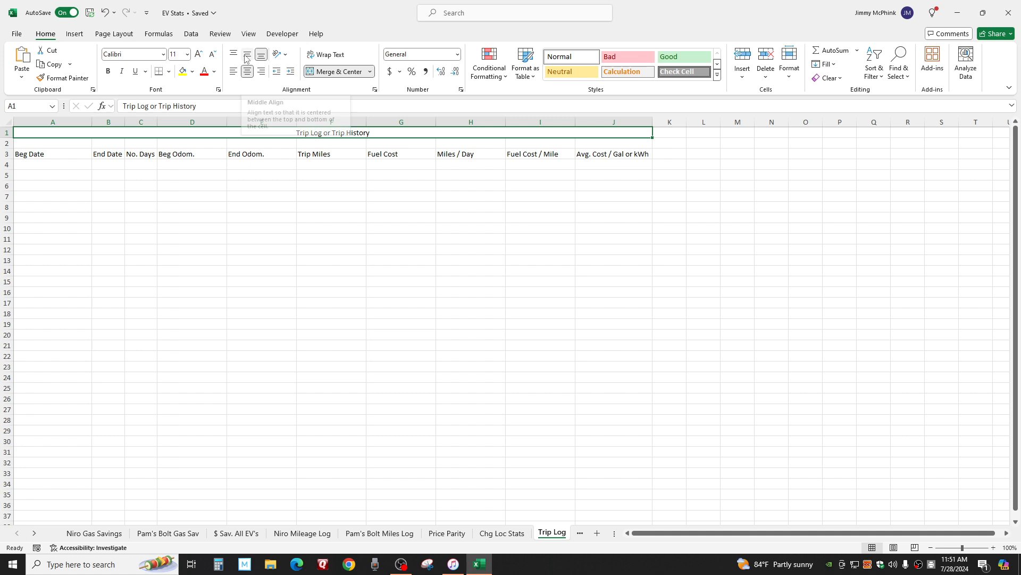
Set the height of title row 1 to 36
right_click(7, 132)
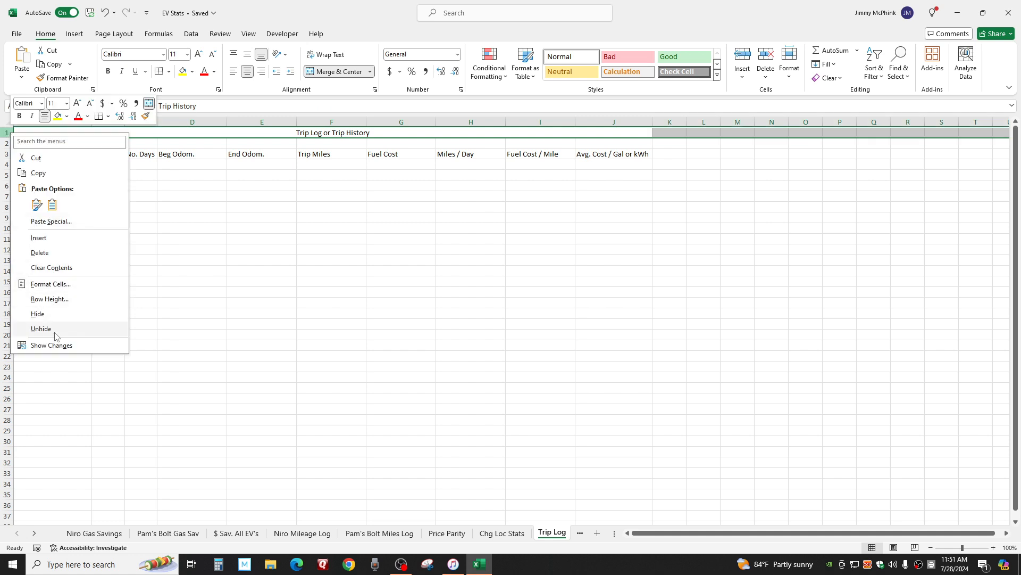
left_click(48, 299)
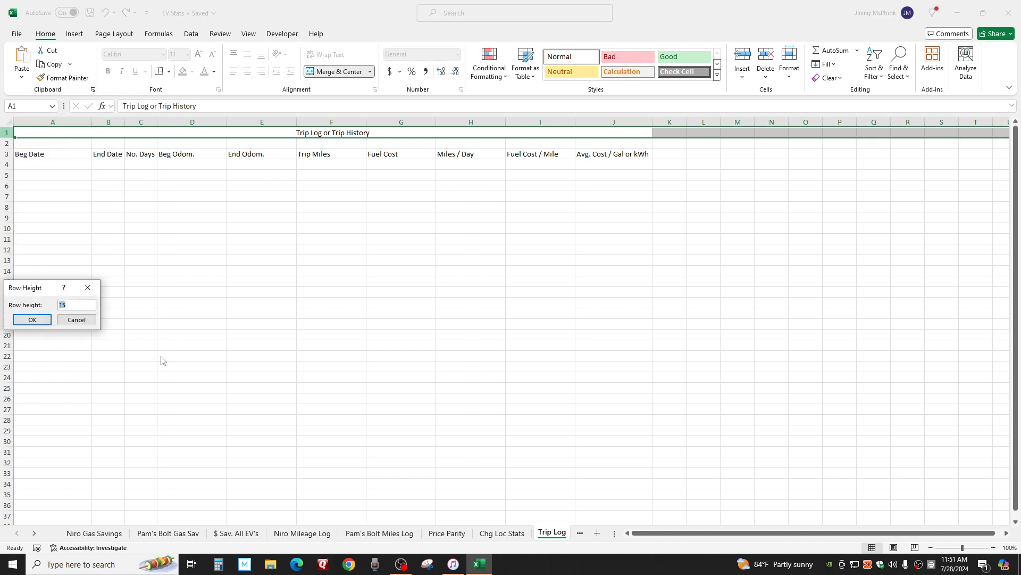
type("36")
key("Return")
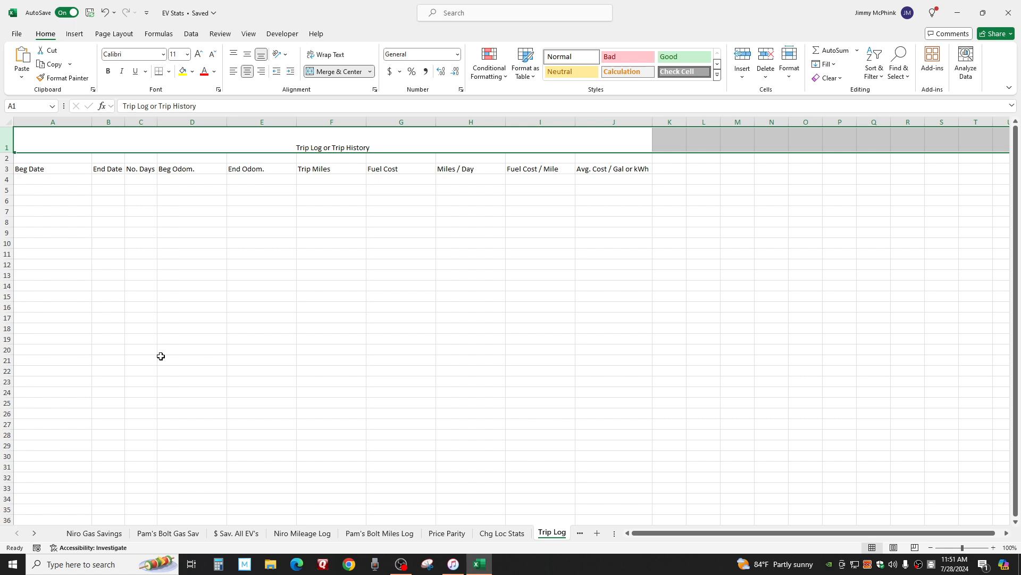
Try different horizontal and vertical alignments on the title in row 1, ending with it centered and middle-aligned
left_click(228, 142)
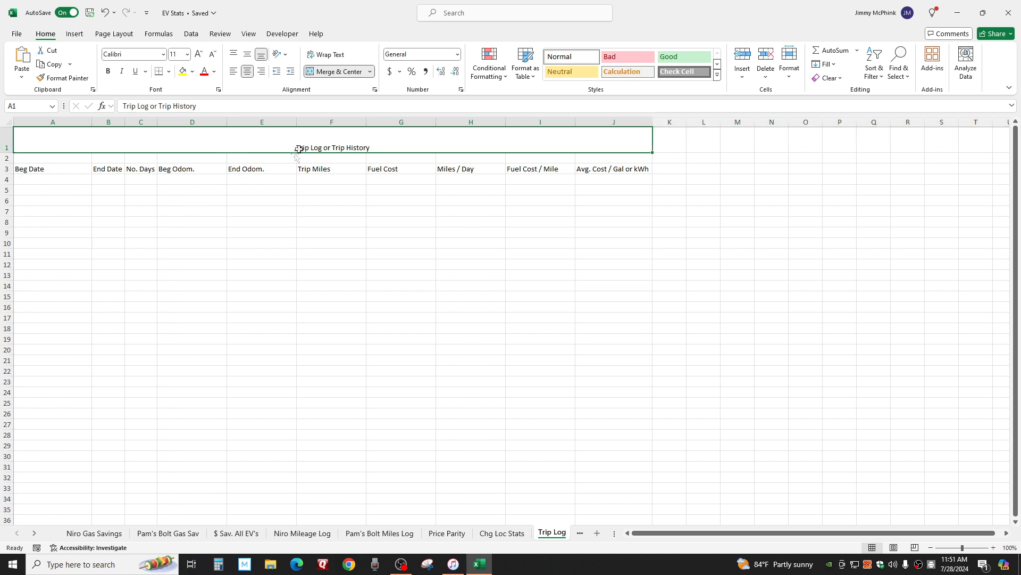
left_click(248, 55)
left_click(233, 71)
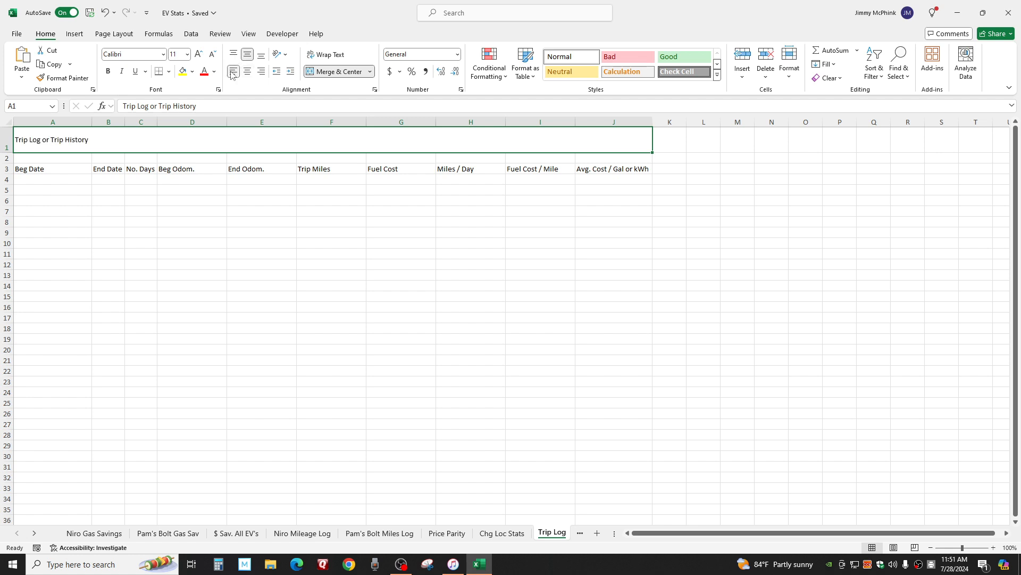
left_click(261, 72)
left_click(248, 71)
left_click(261, 55)
left_click(234, 53)
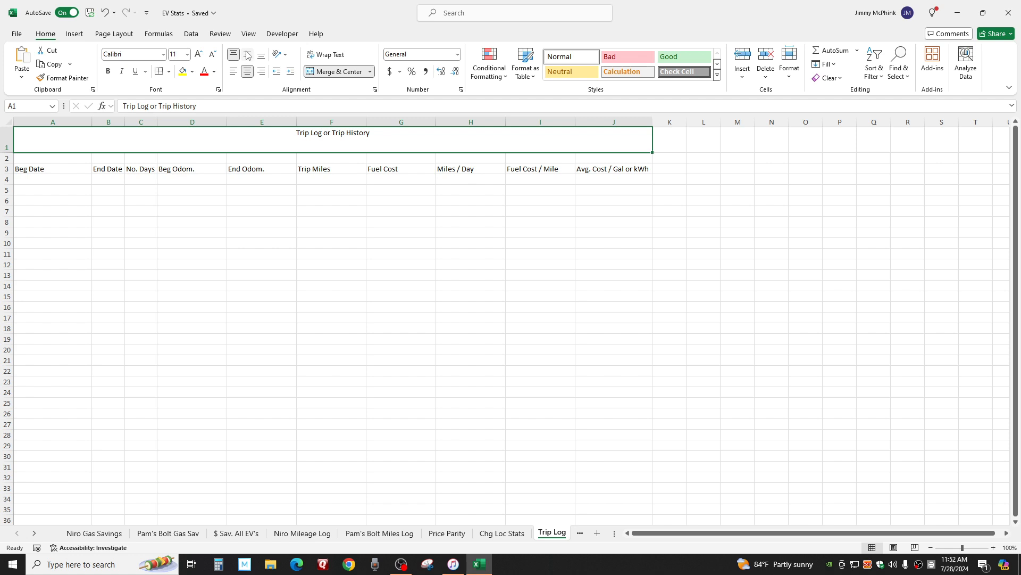
left_click(247, 55)
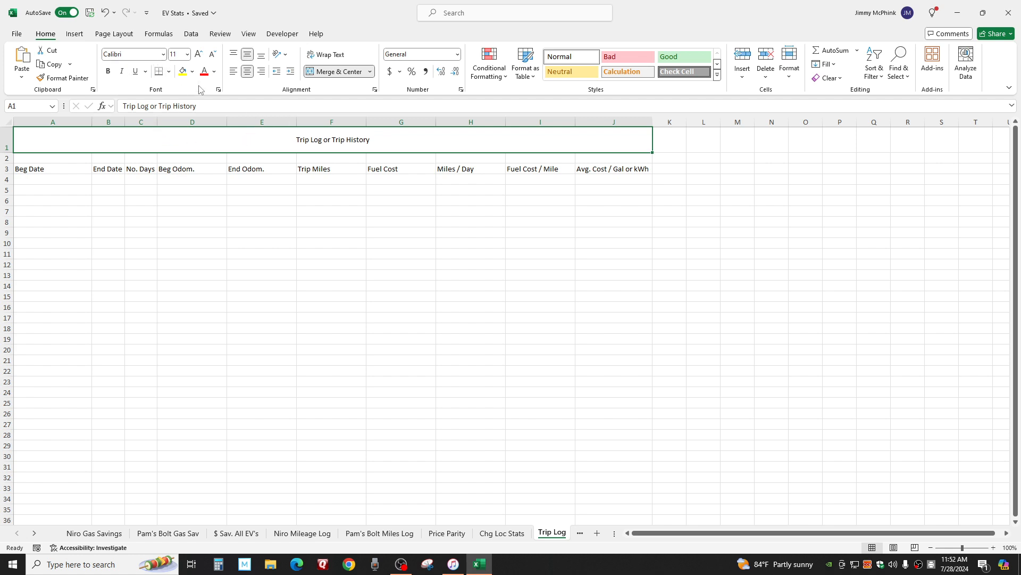
Set the title's font size to 22
left_click(187, 54)
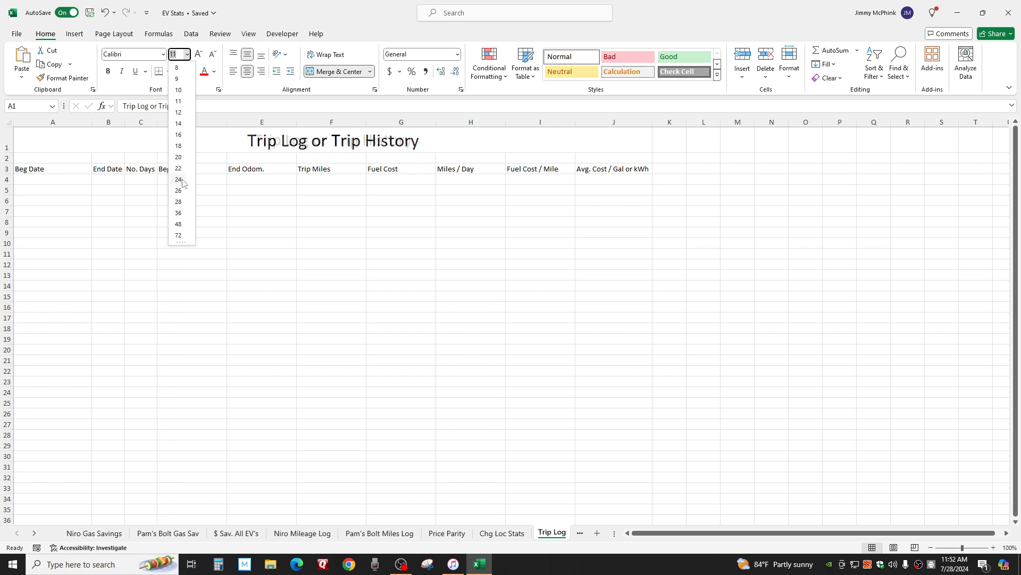
left_click(178, 168)
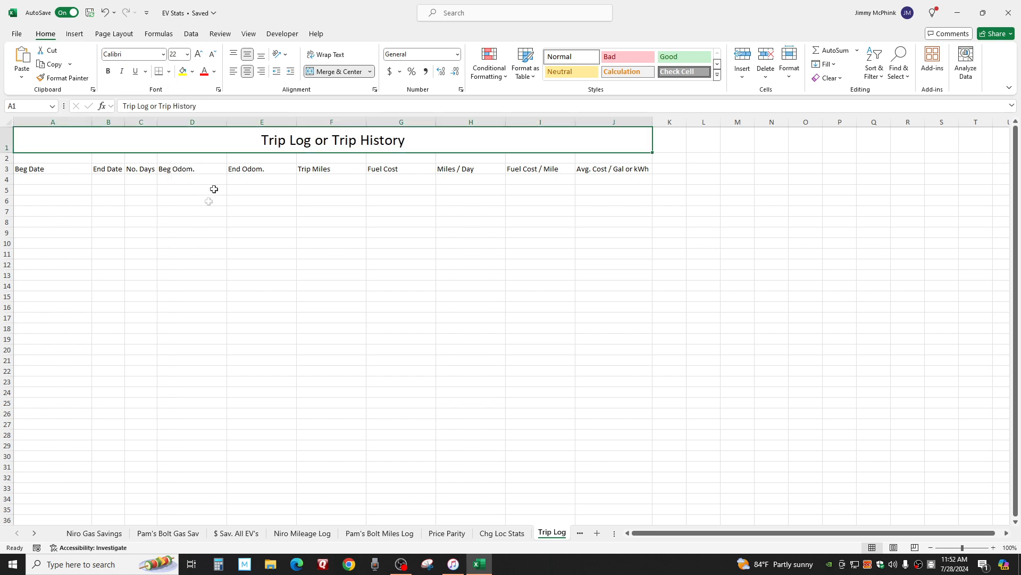
left_click(161, 274)
Center the column headings in cells A3 to J3 horizontally and vertically
left_click_drag(37, 172, 594, 168)
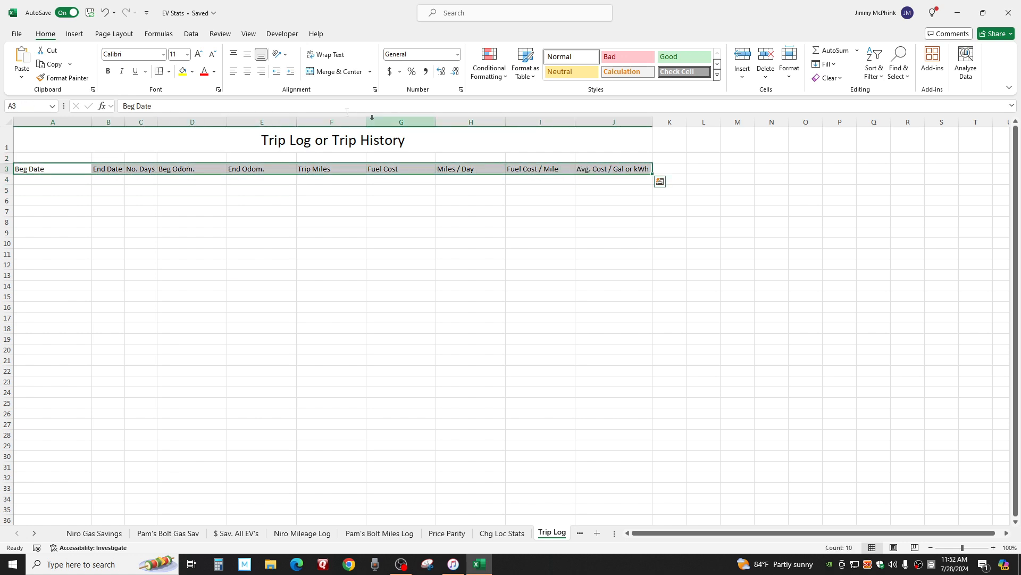
left_click(248, 71)
left_click(248, 54)
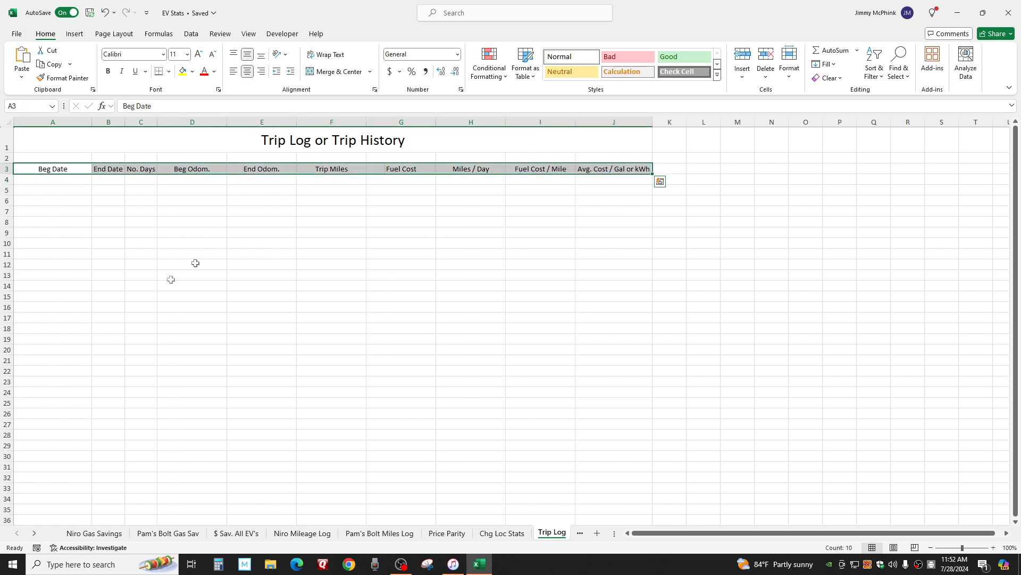
Set the height of heading row 3 to 25 and fit column A's width to its heading
right_click(4, 169)
left_click(28, 328)
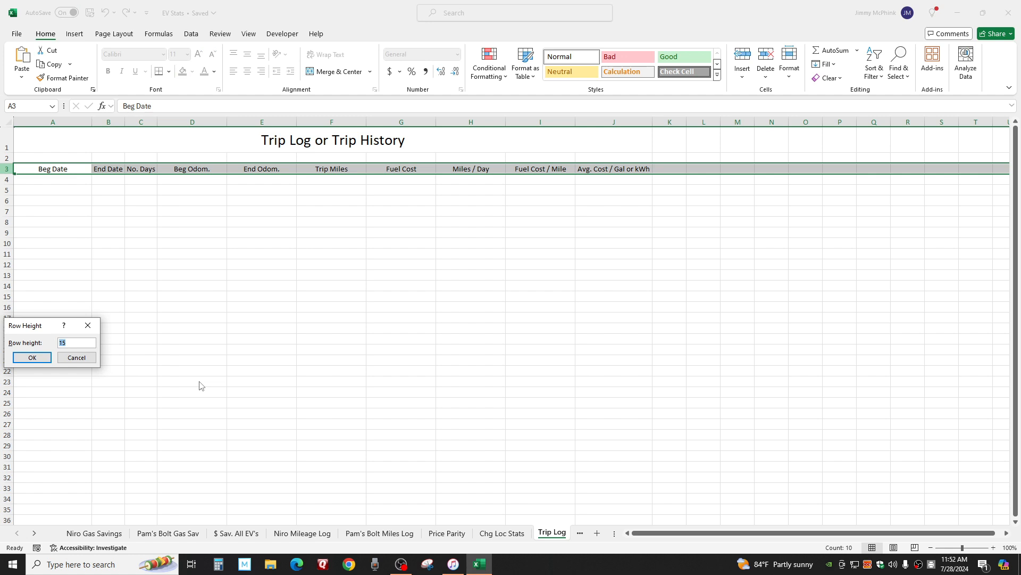
type("25")
key("Return")
left_click(198, 380)
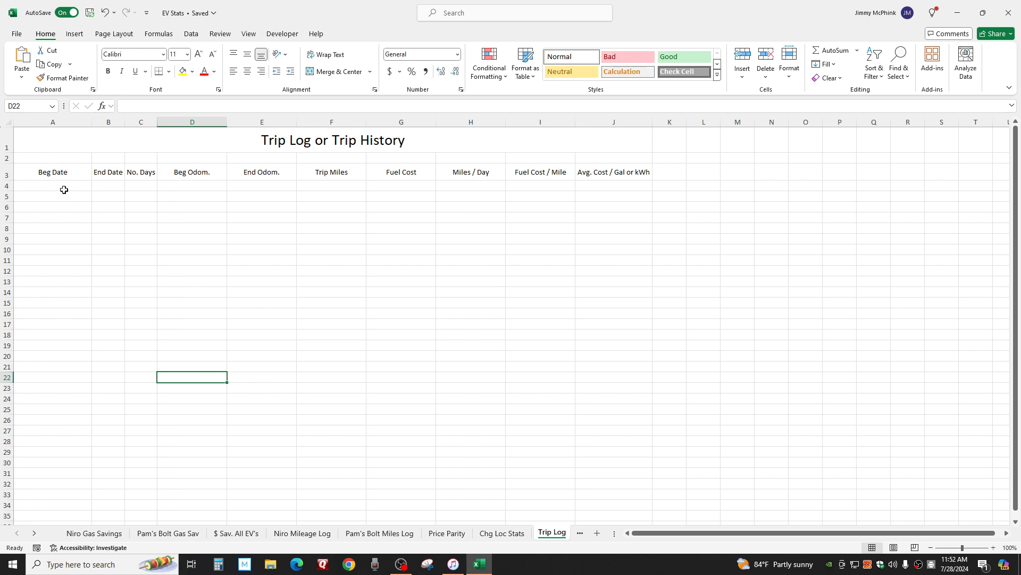
double_click(92, 122)
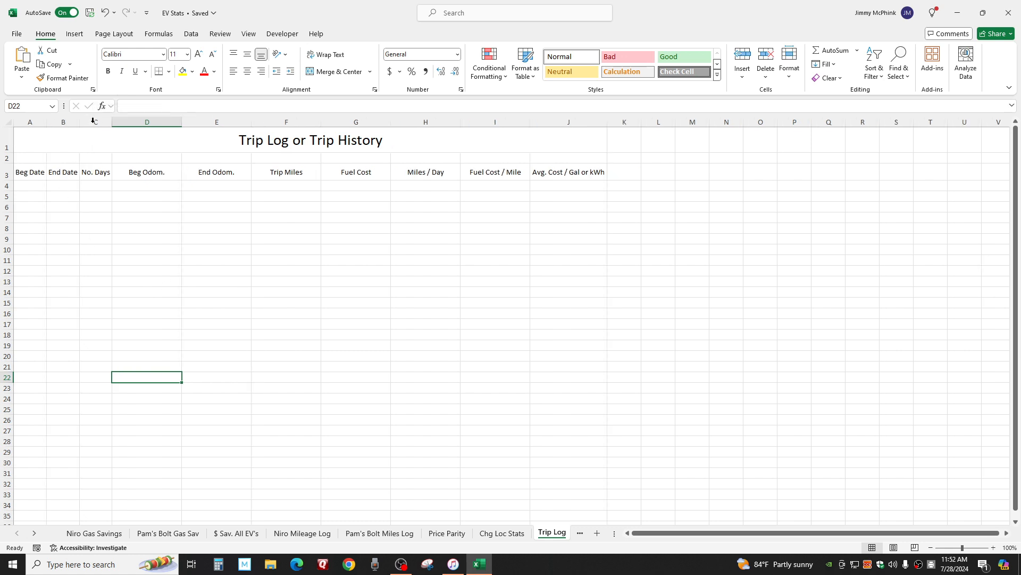
Enter the beginning date 7/21 in cell A4 and format it as Short Date
left_click(30, 187)
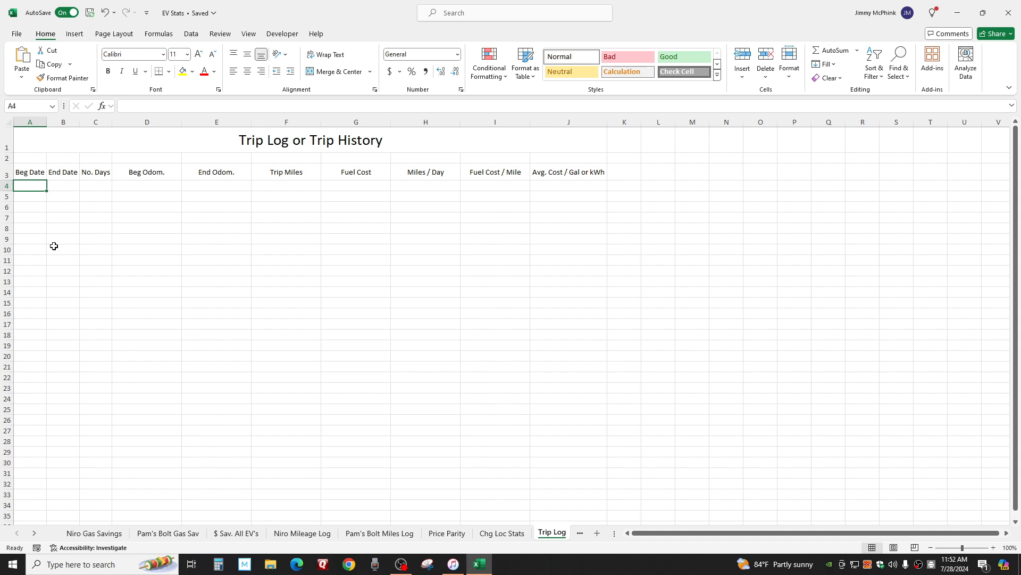
type("7/21")
key("Tab")
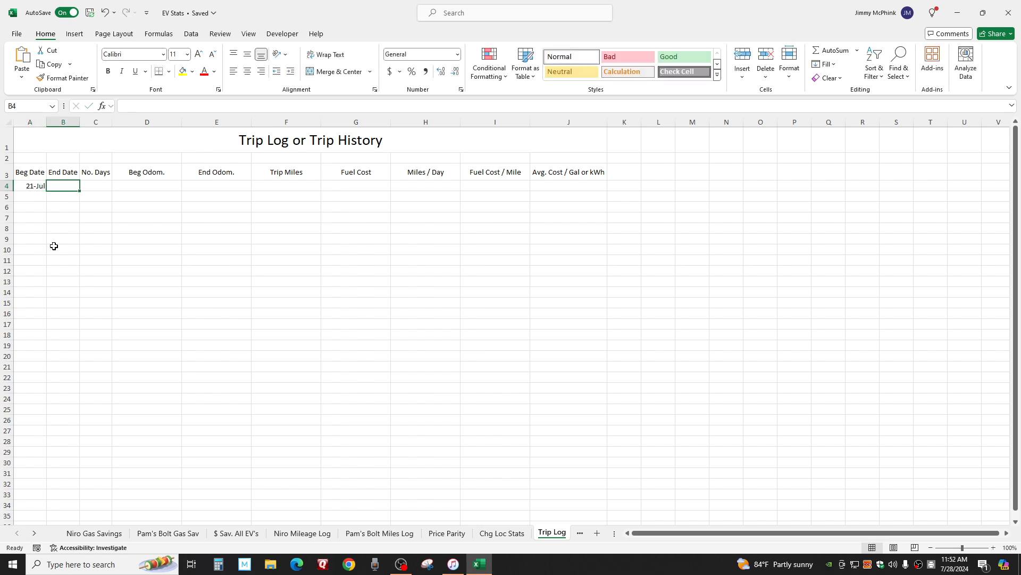
left_click(36, 185)
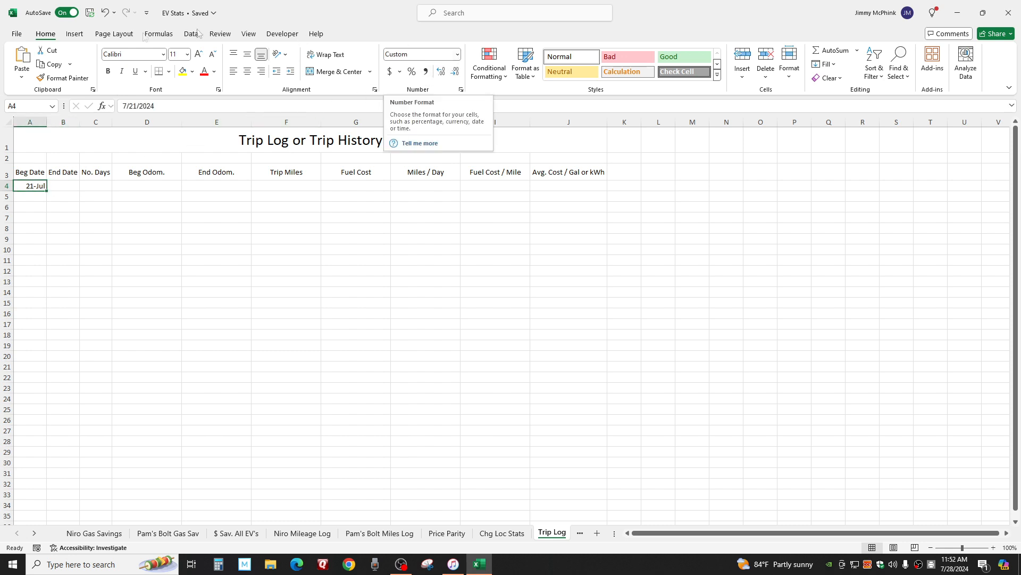
left_click(457, 55)
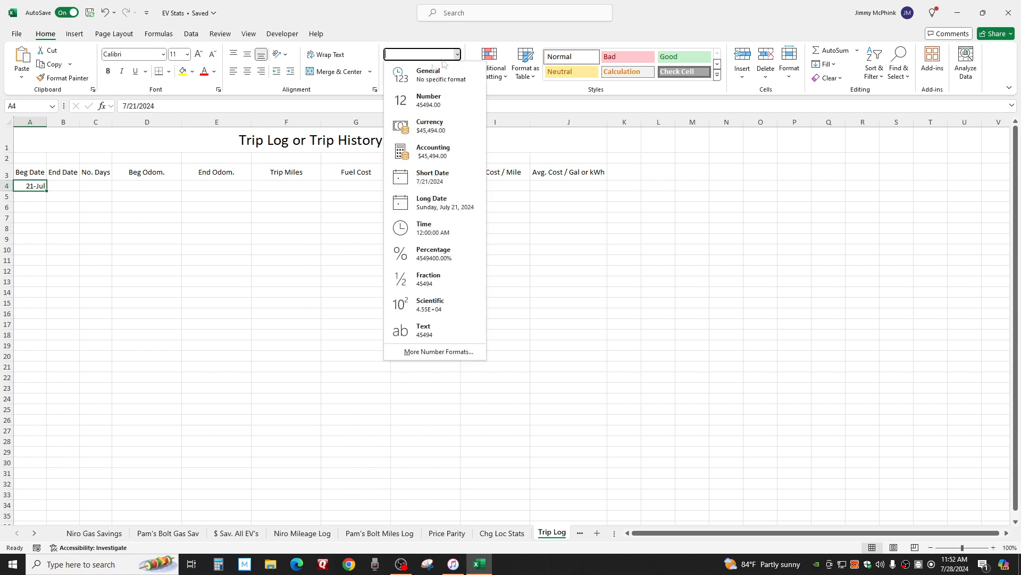
left_click(450, 176)
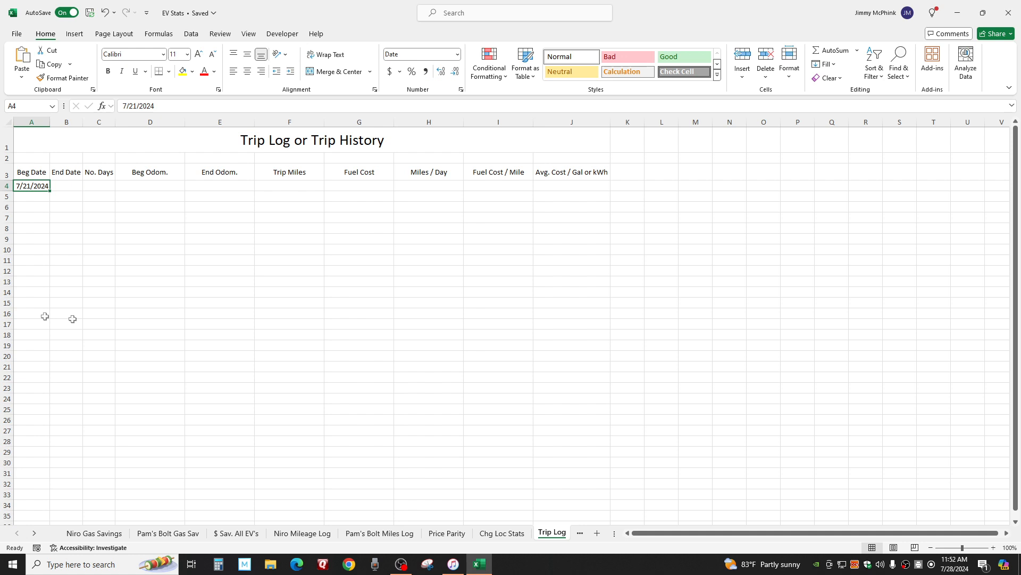
Try entering the date 7/22 in cell A5, and undo the entry
left_click(27, 197)
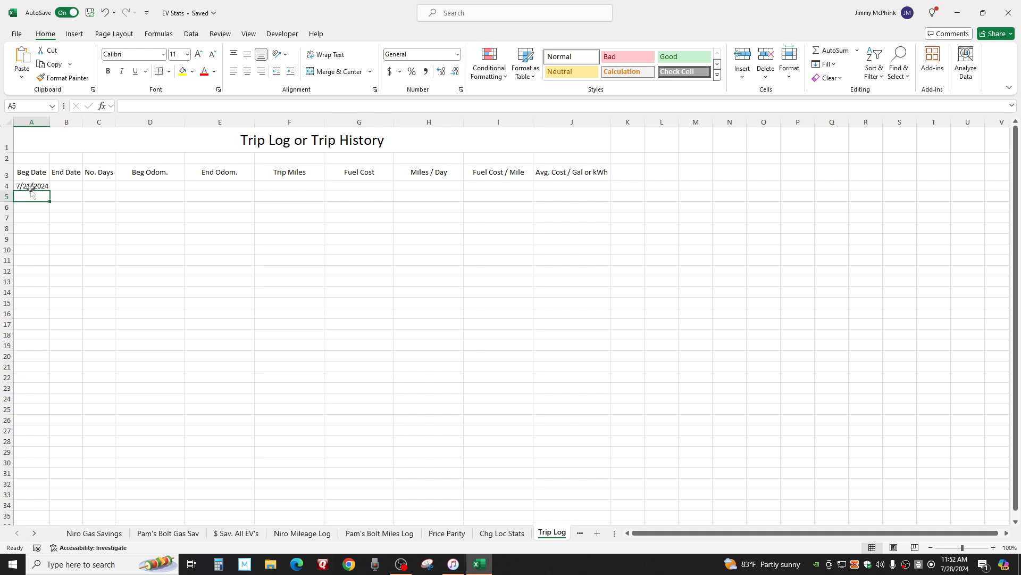
left_click(30, 187)
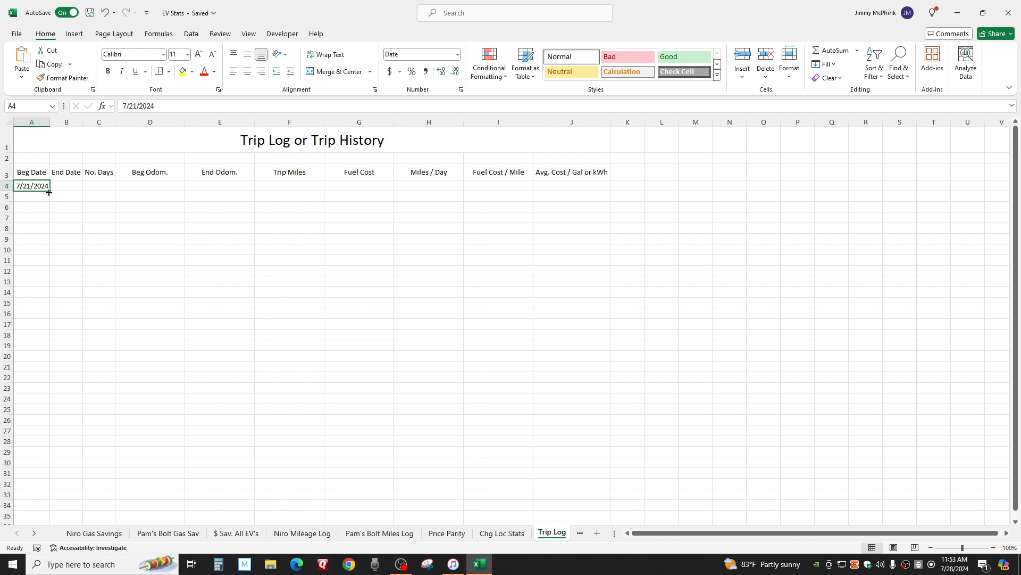
left_click(30, 198)
type("7/22")
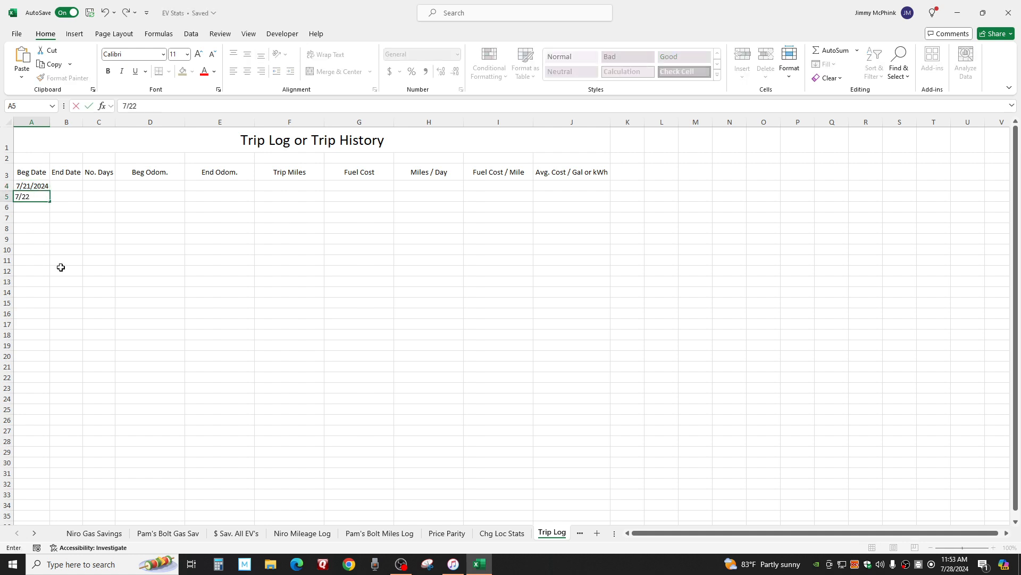
key("Return")
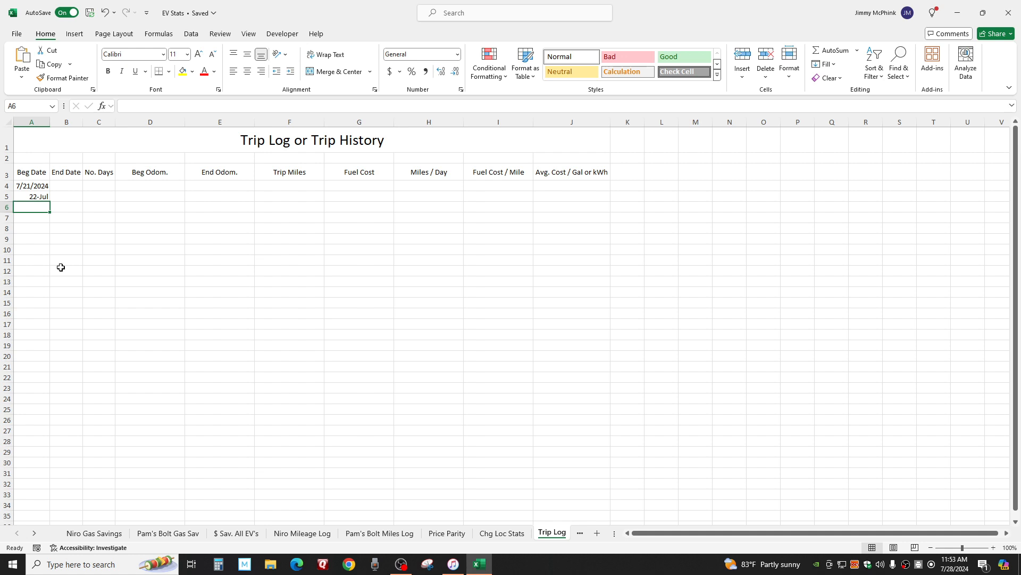
left_click(105, 12)
Fill the date in A4 down to A35 to carry over its format, and clear the filled dates from A5 to A35
left_click(25, 185)
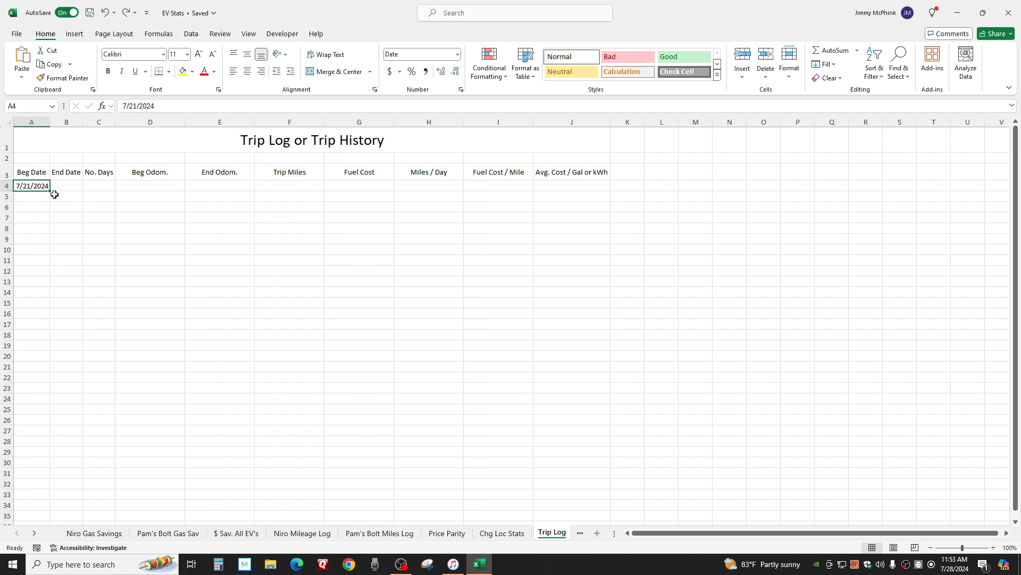
left_click_drag(49, 190, 38, 522)
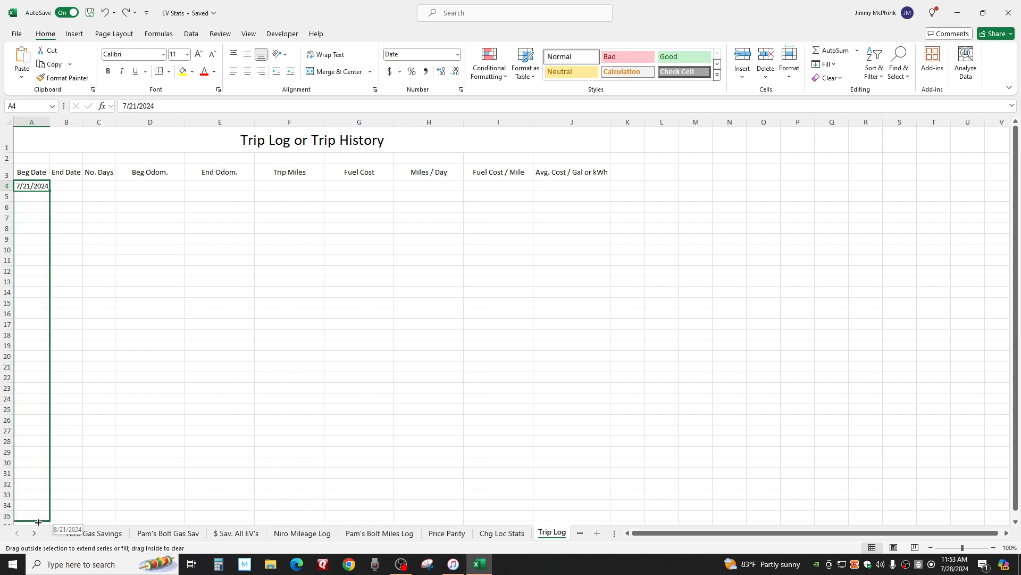
left_click_drag(38, 525, 39, 524)
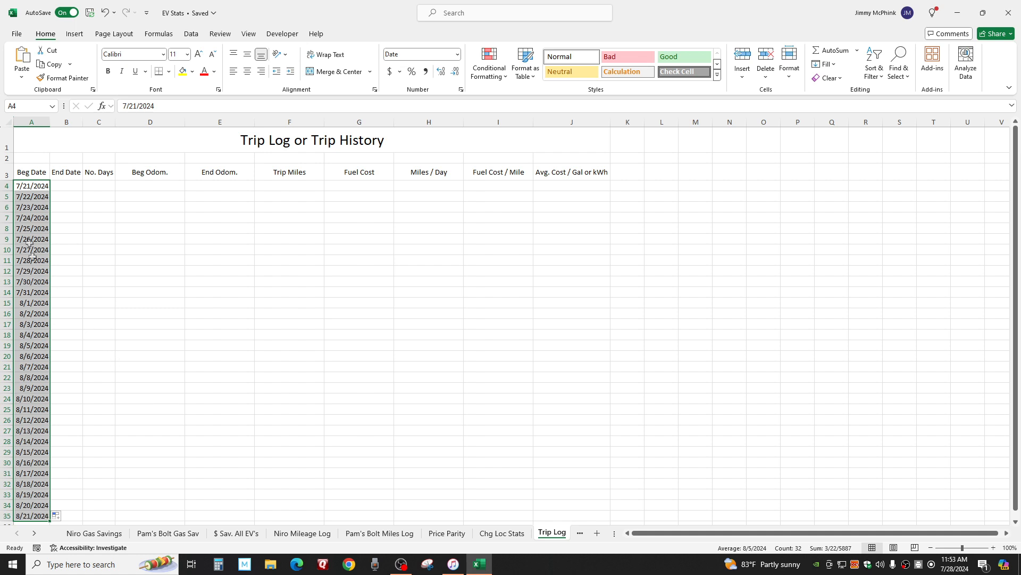
left_click(24, 198)
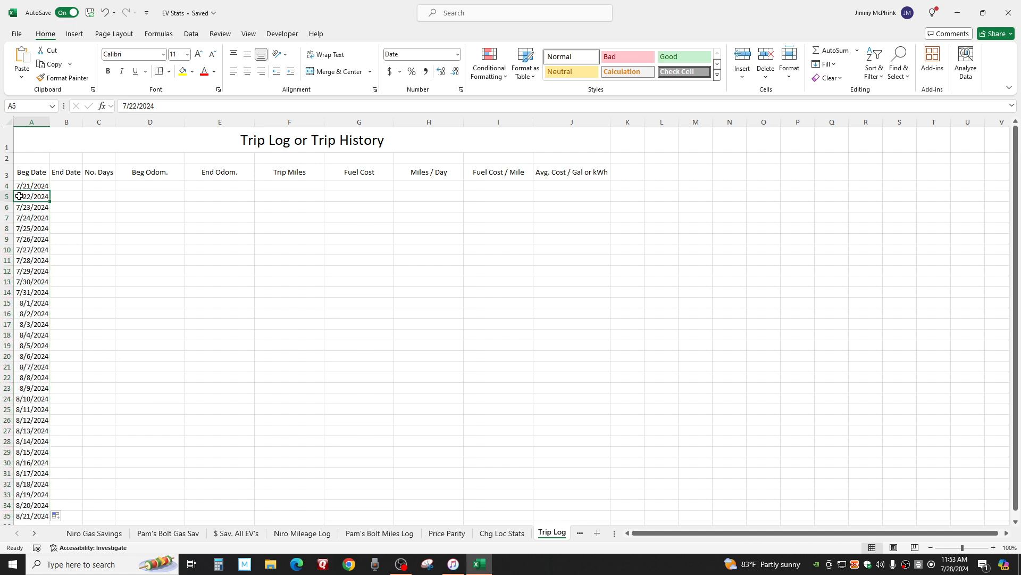
left_click_drag(19, 197, 16, 518)
key("Delete")
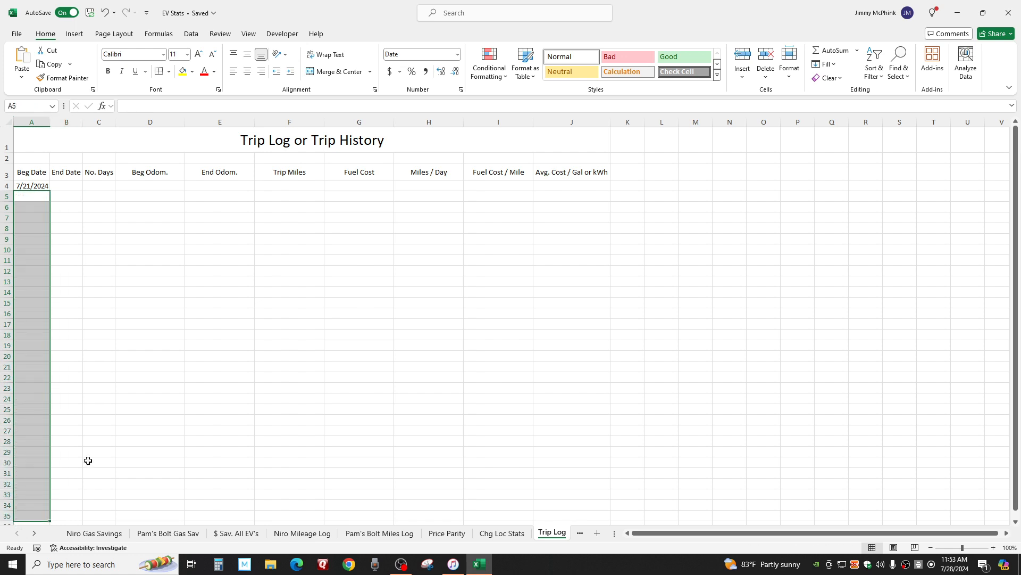
Test the date format by entering 7/22 in cell A5, and delete the test entry
left_click(23, 198)
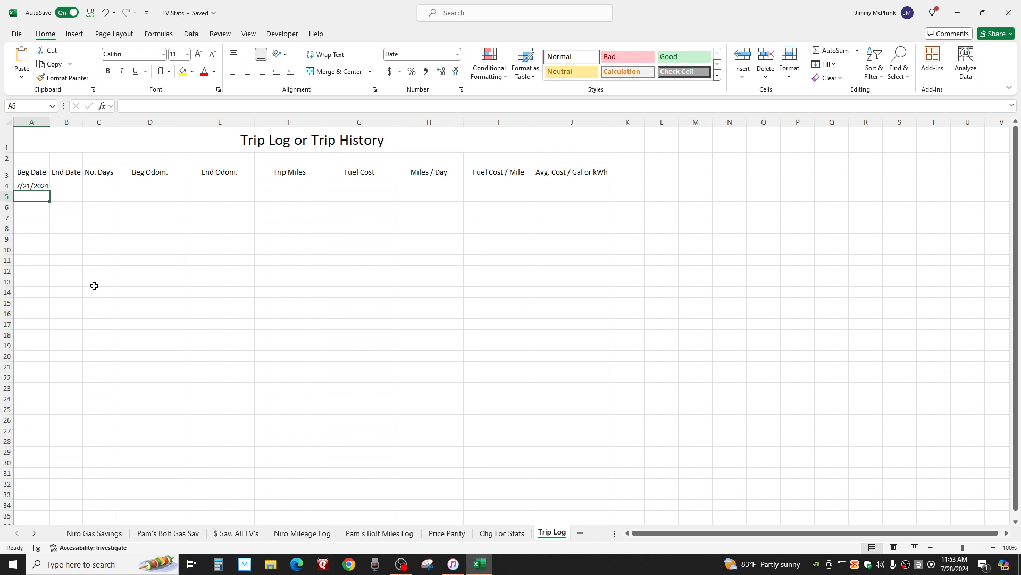
type("7/22")
key("Return")
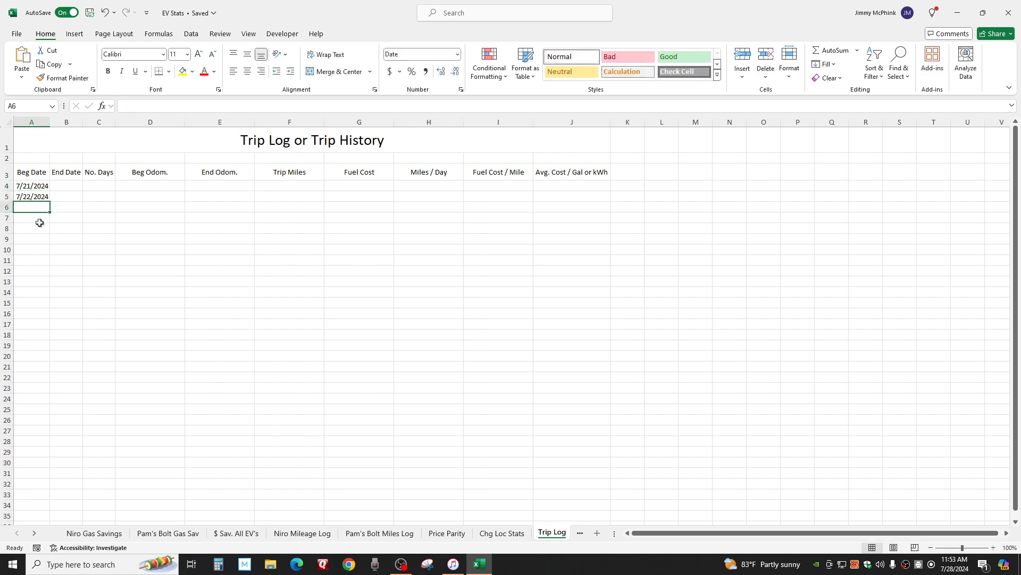
left_click(32, 197)
key("Delete")
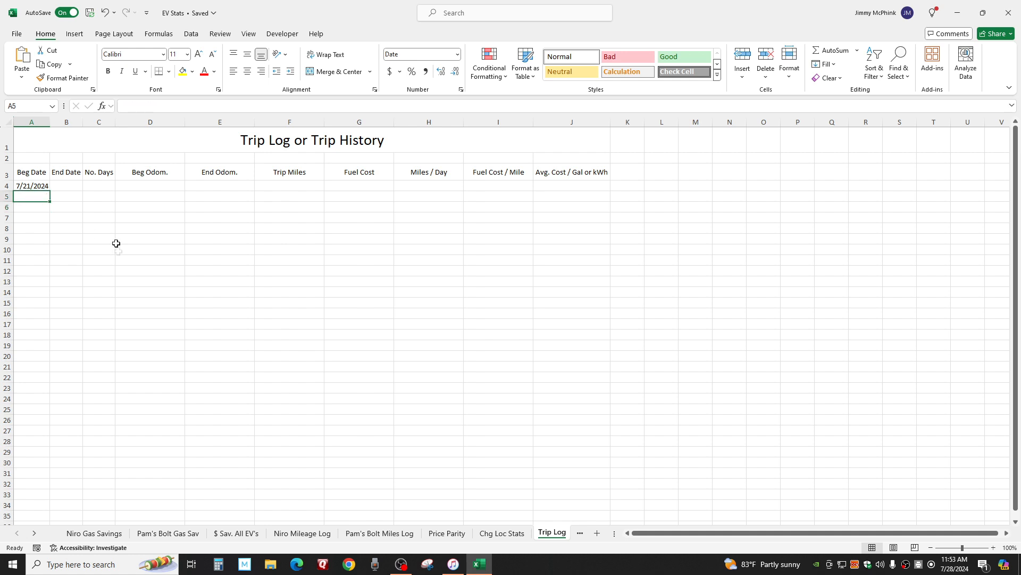
Enter the end date 7/28 in cell B4 and format it as Short Date
left_click(69, 186)
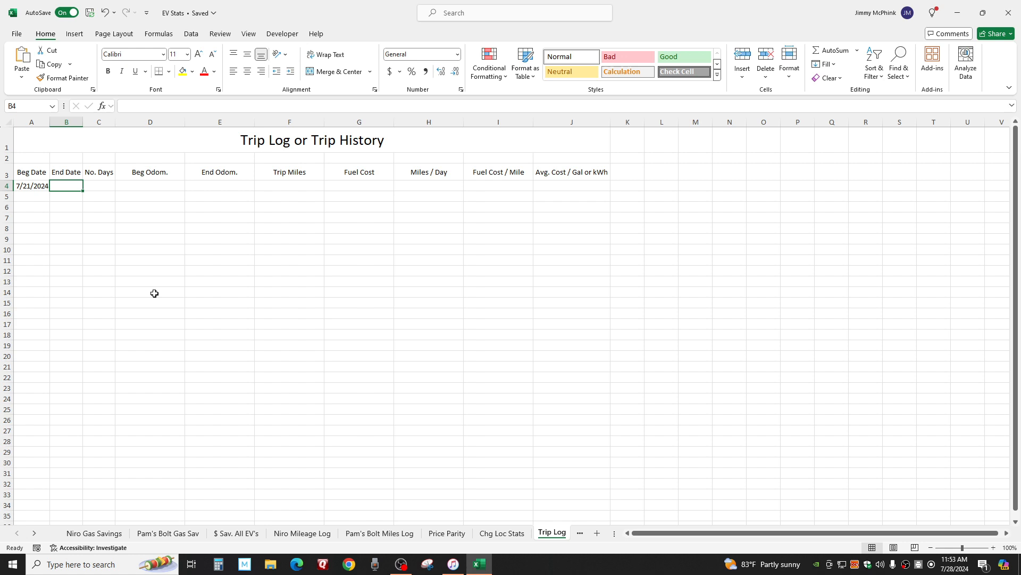
type("7/28")
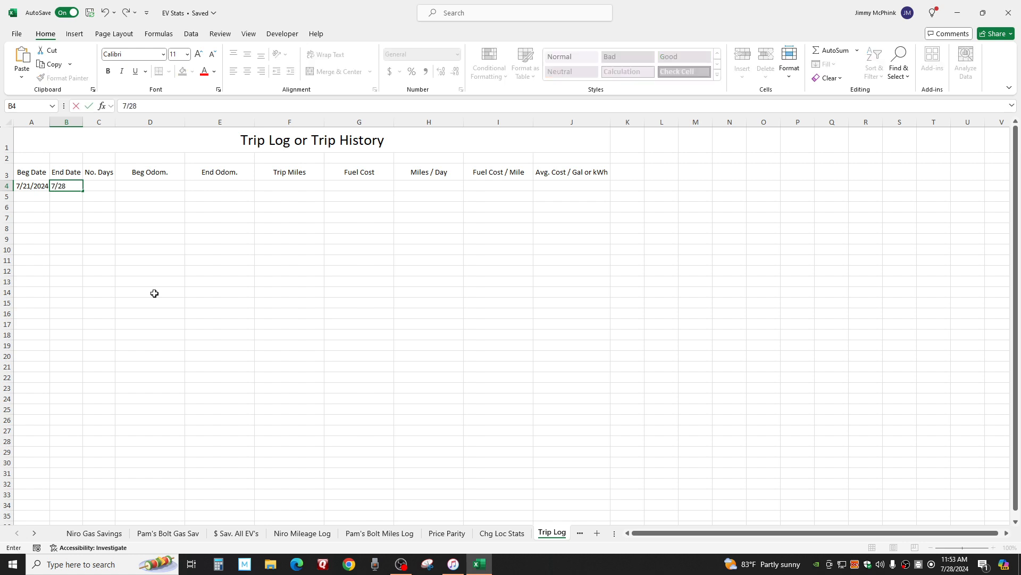
key("Tab")
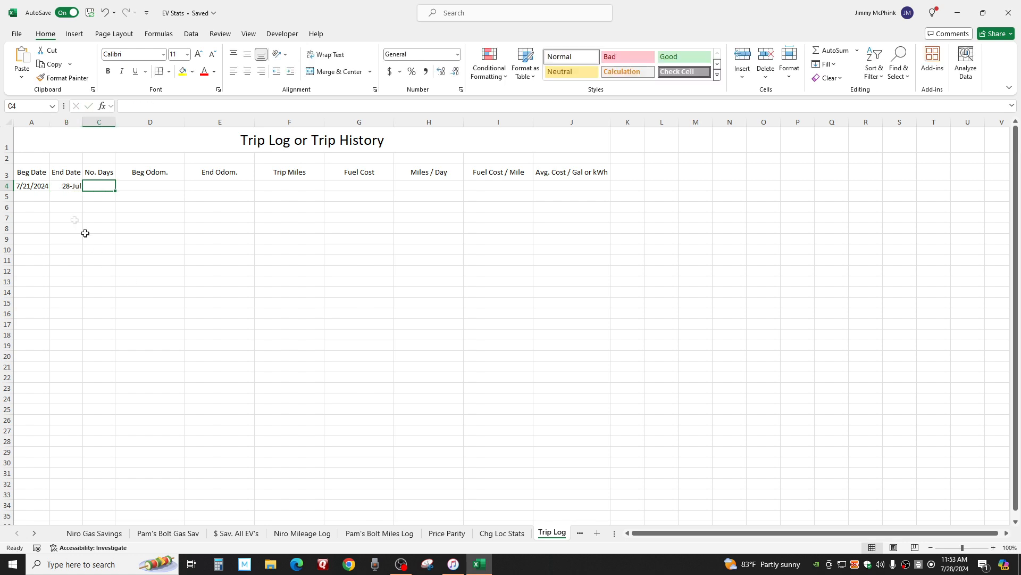
left_click(75, 185)
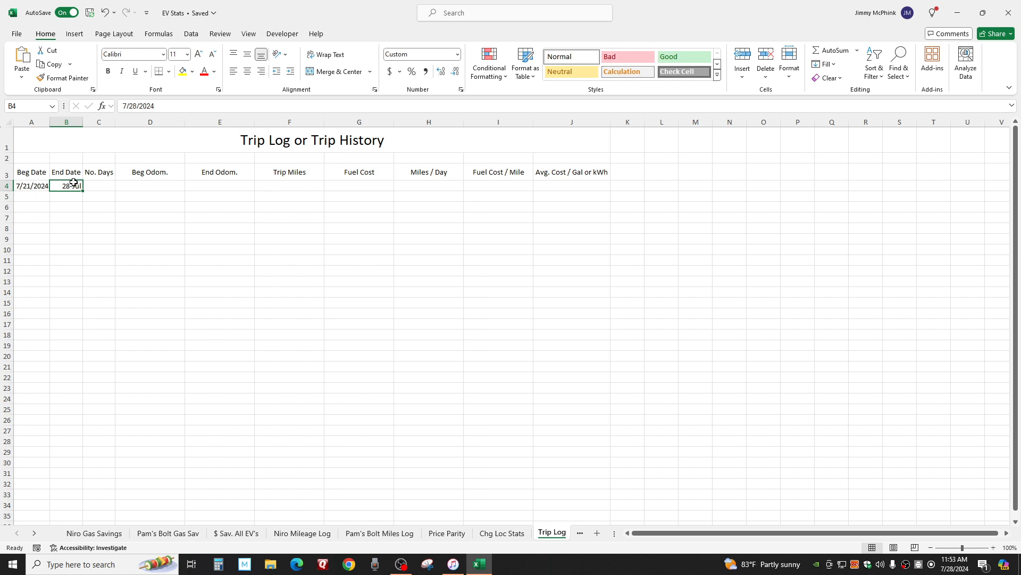
left_click(457, 54)
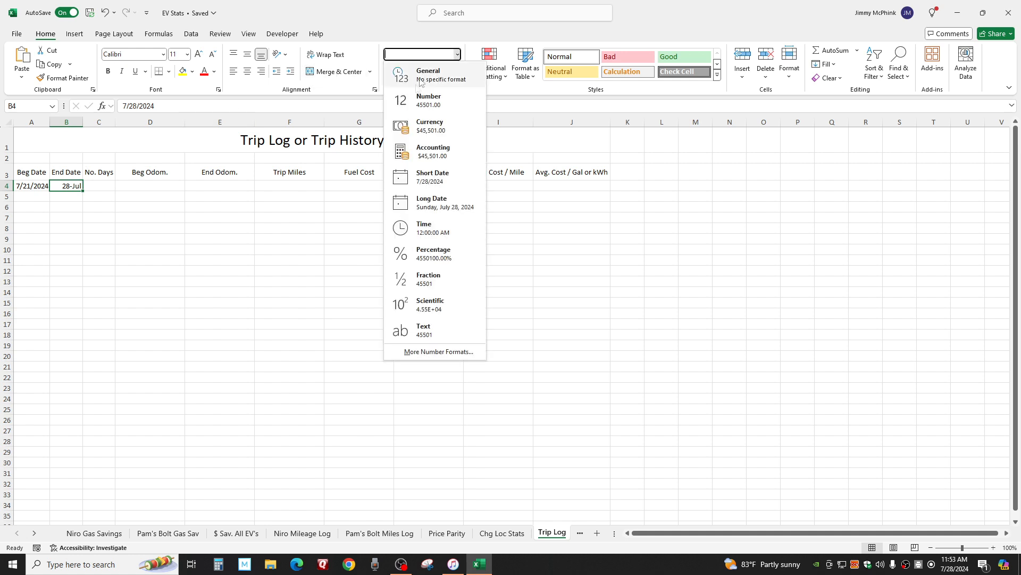
left_click(432, 176)
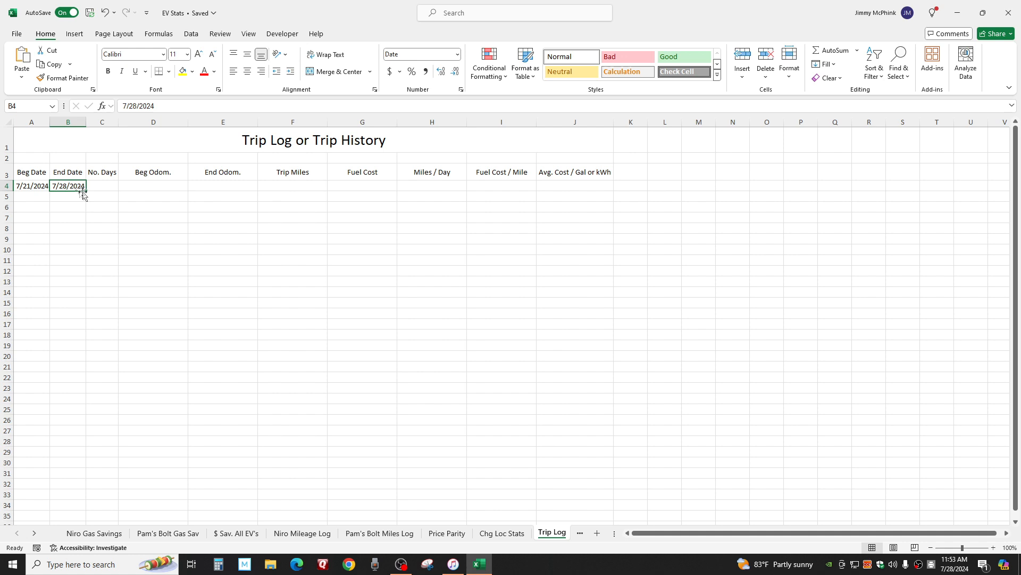
Fill the end date in B4 down to B35 to copy its format, and clear the filled dates from B5 to B35
left_click_drag(85, 193, 89, 517)
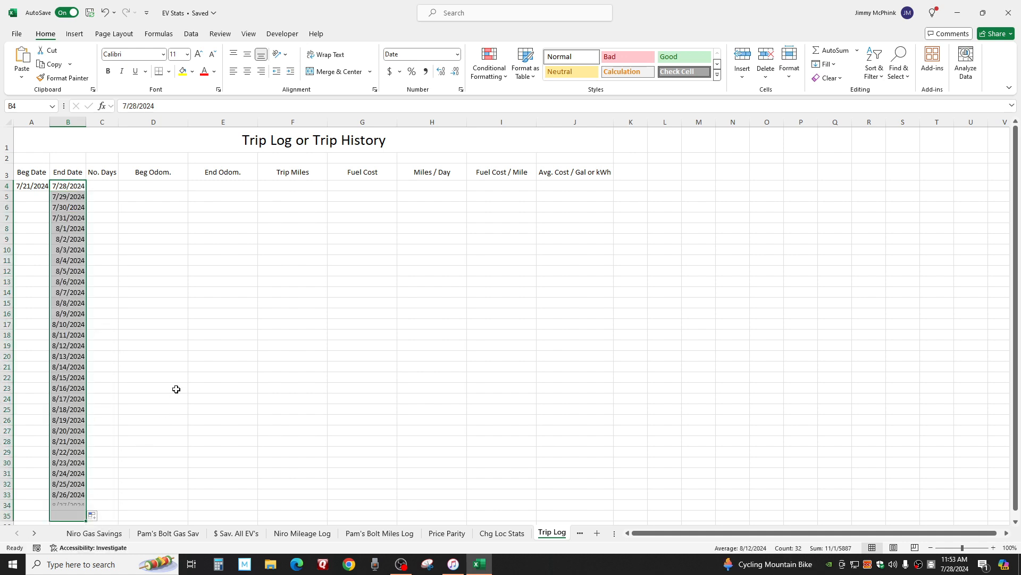
left_click(175, 387)
left_click_drag(62, 196, 64, 516)
key("Delete")
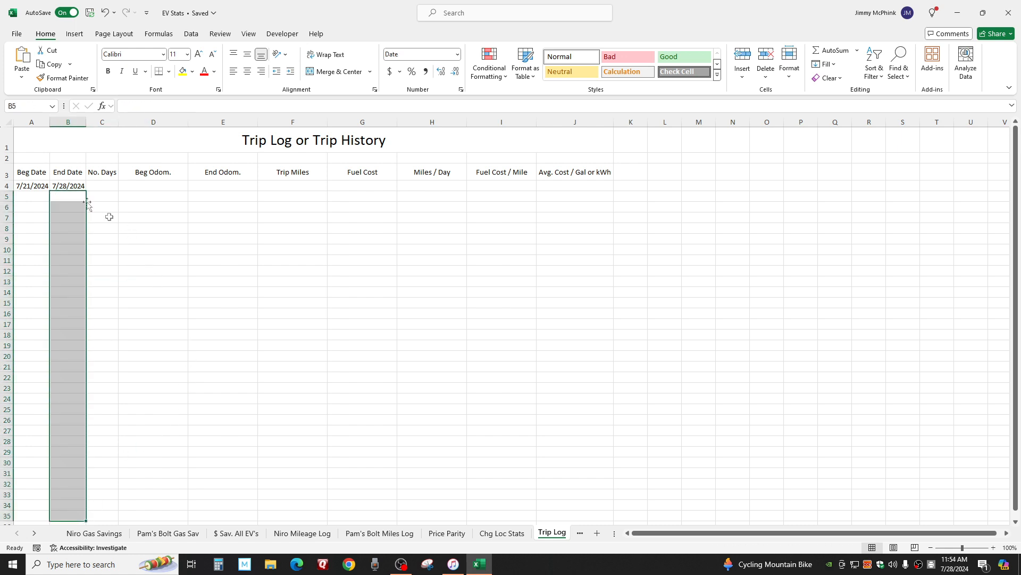
Calculate the number of trip days in cell C4 with the formula =DAYS(B4,A4)
left_click(101, 186)
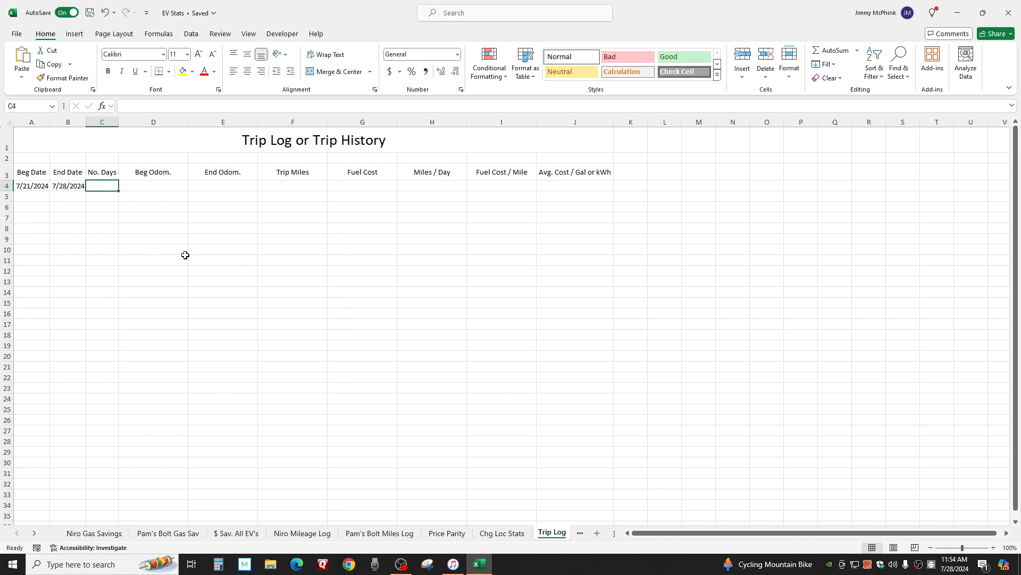
type("=")
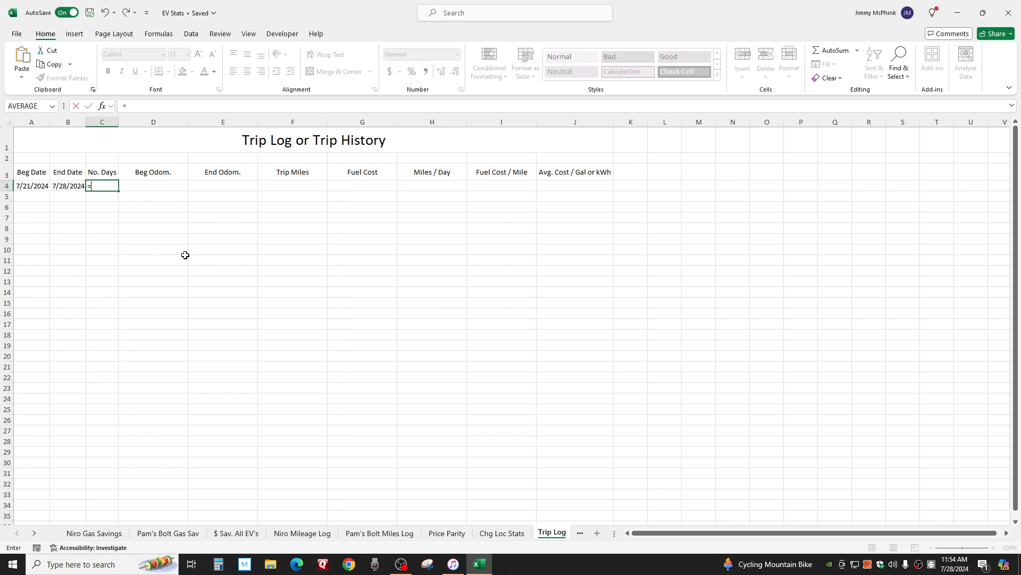
type("DAYS")
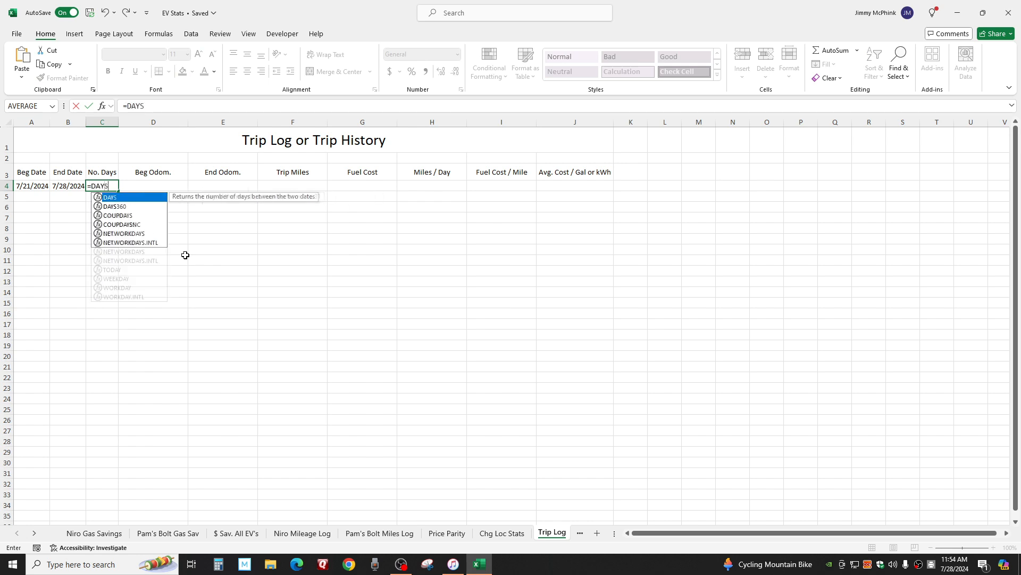
type("(")
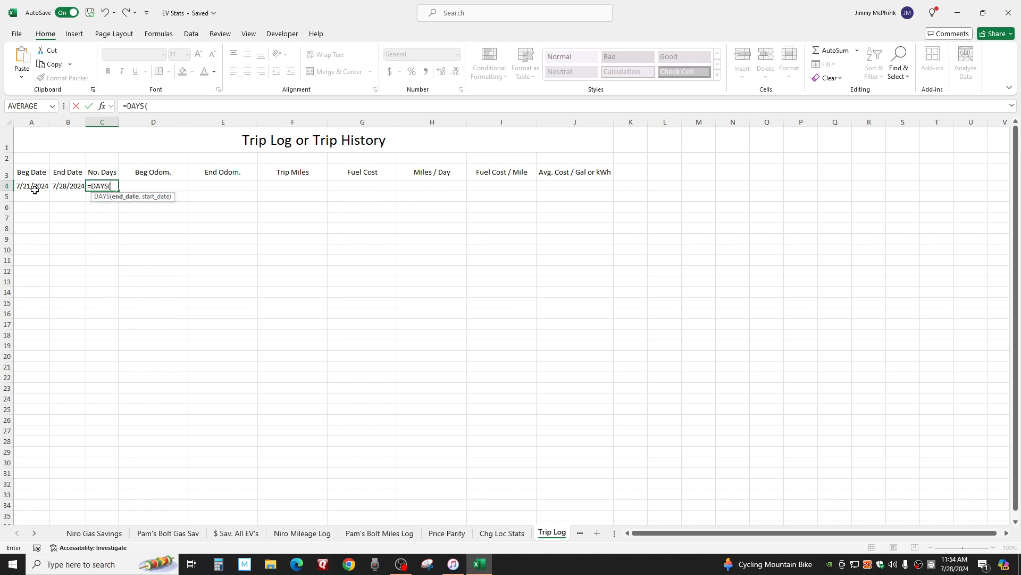
left_click(65, 183)
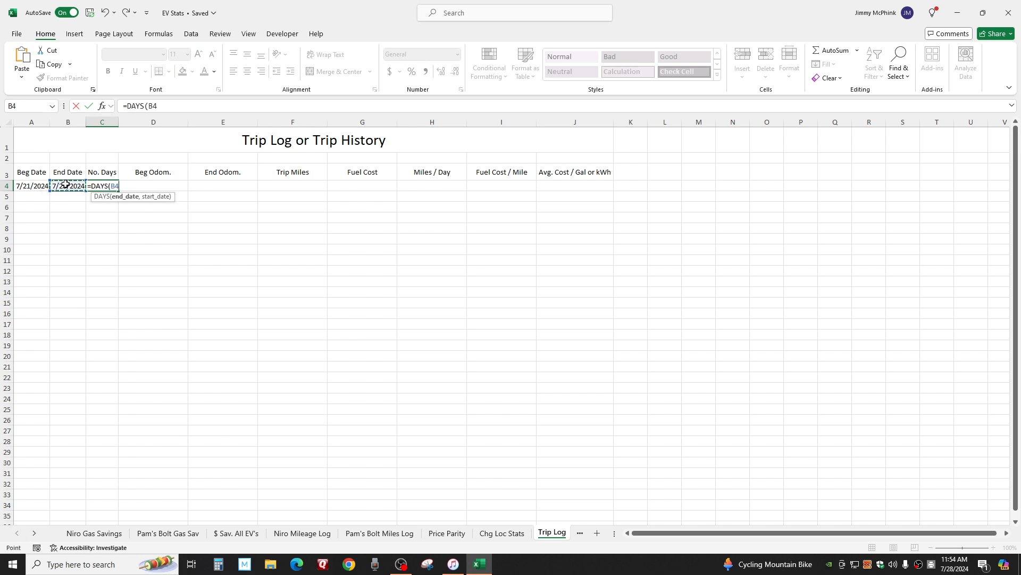
type(",")
left_click(39, 187)
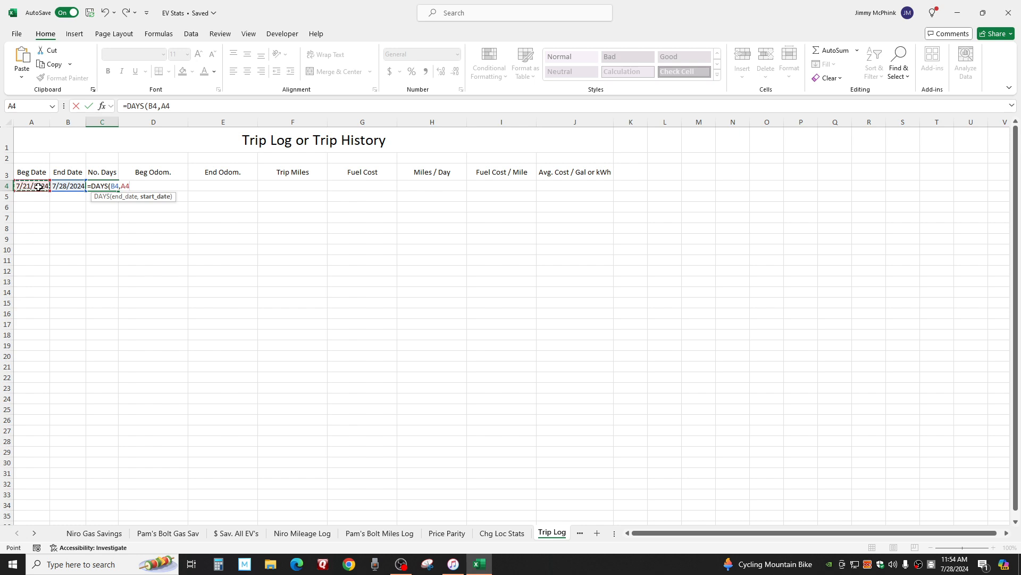
type(")")
key("Return")
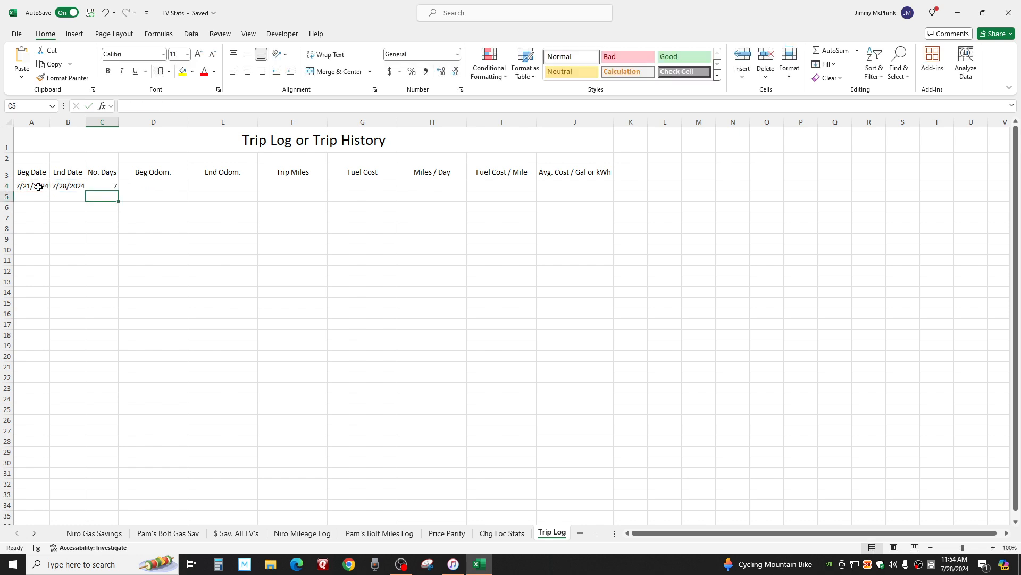
Center the data cells from C4 to J36 horizontally and align them to the middle vertically
left_click(113, 186)
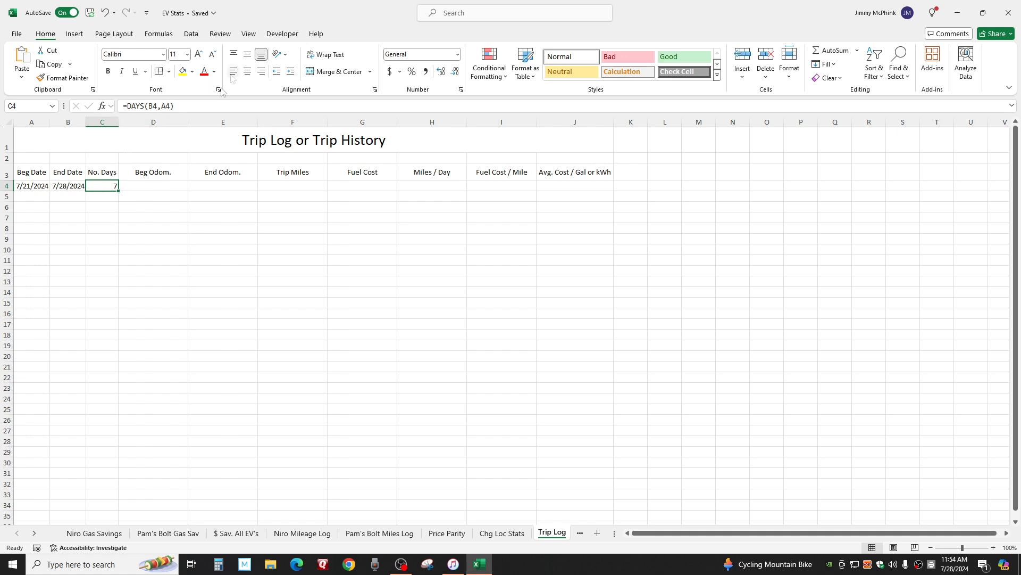
left_click_drag(101, 186, 610, 523)
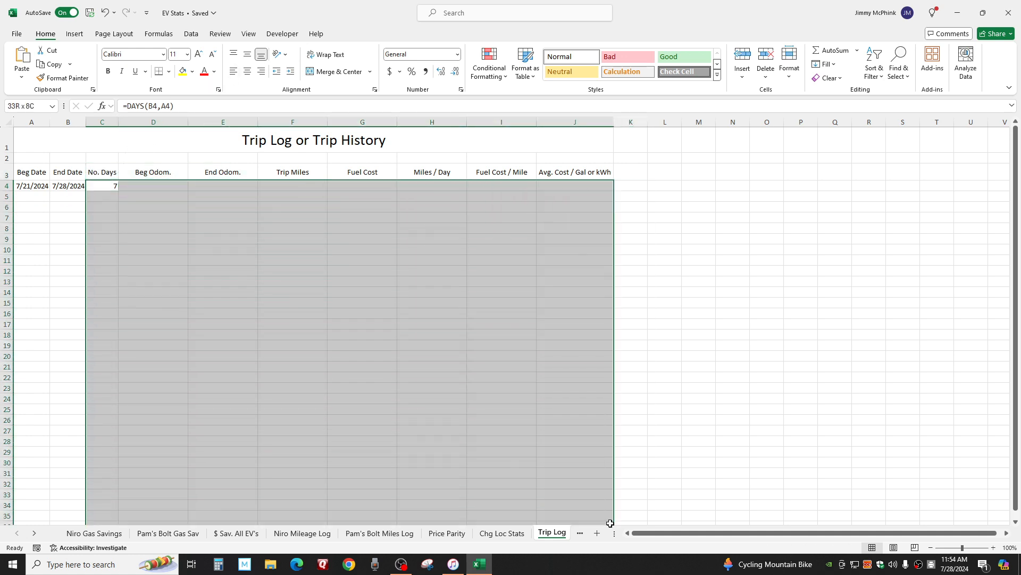
left_click(247, 71)
left_click(248, 56)
left_click(144, 240)
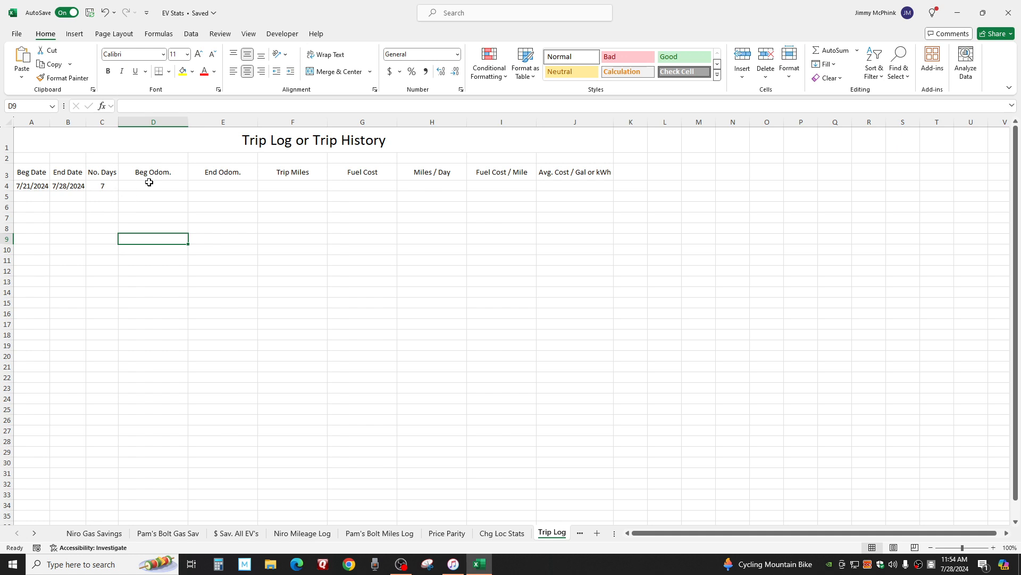
Fill the days formula from C4 down to C18 and clear the copies from C5 to C18
left_click(108, 188)
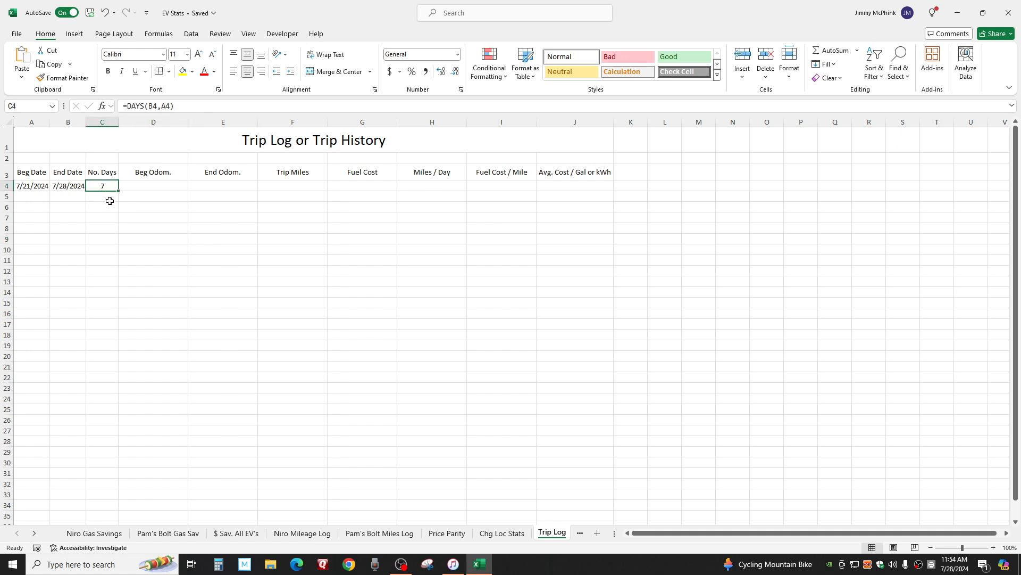
left_click_drag(117, 192, 126, 336)
left_click(181, 335)
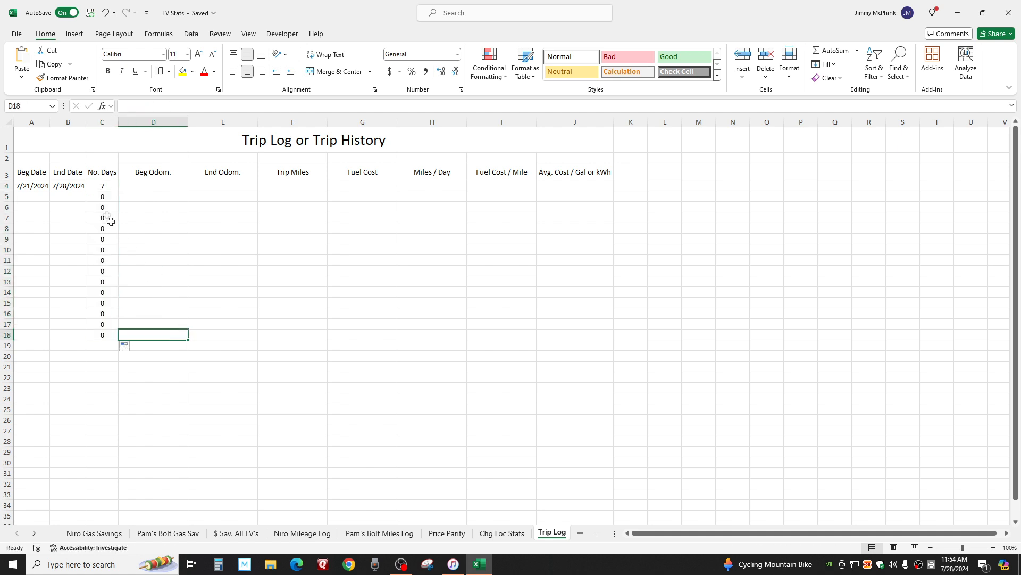
left_click_drag(99, 197, 105, 334)
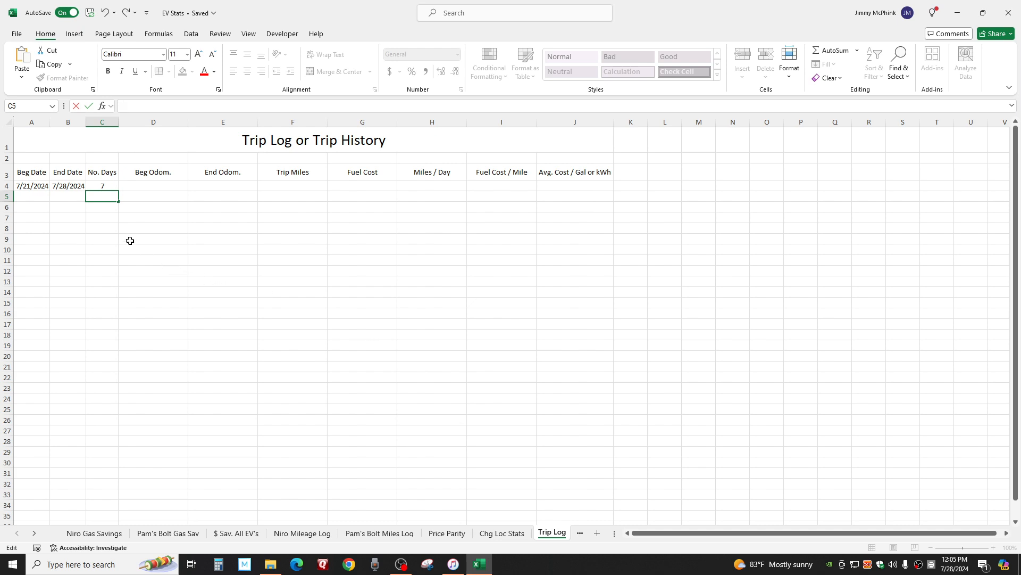
Fill the trip days formula from C4 down to C16
left_click(102, 186)
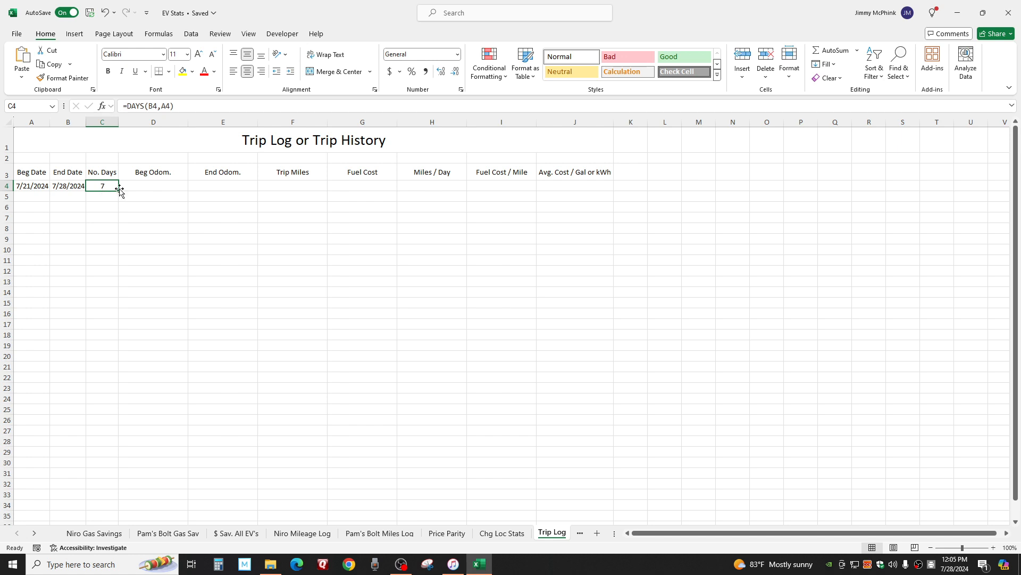
left_click_drag(119, 192, 119, 193)
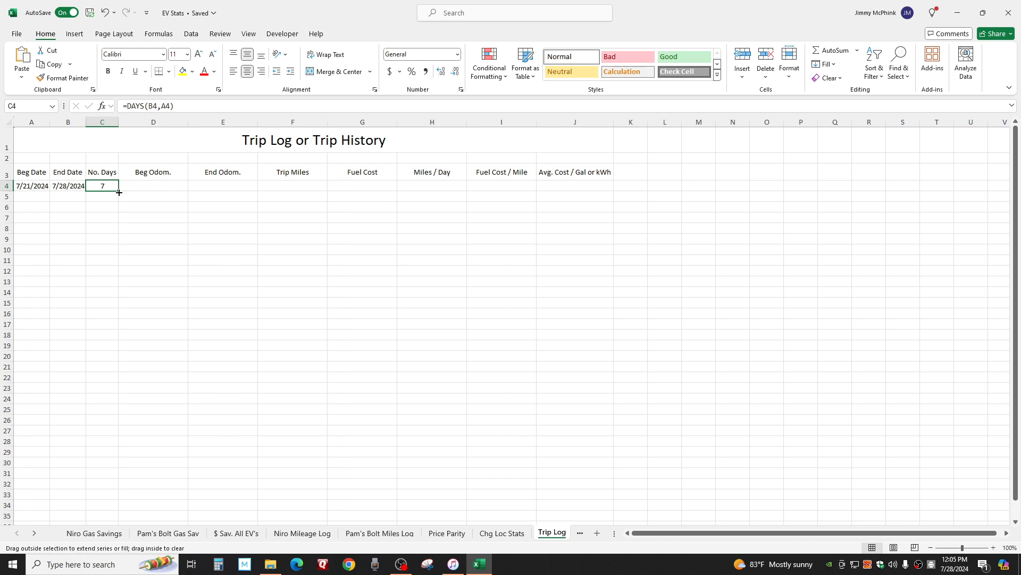
left_click_drag(119, 192, 118, 317)
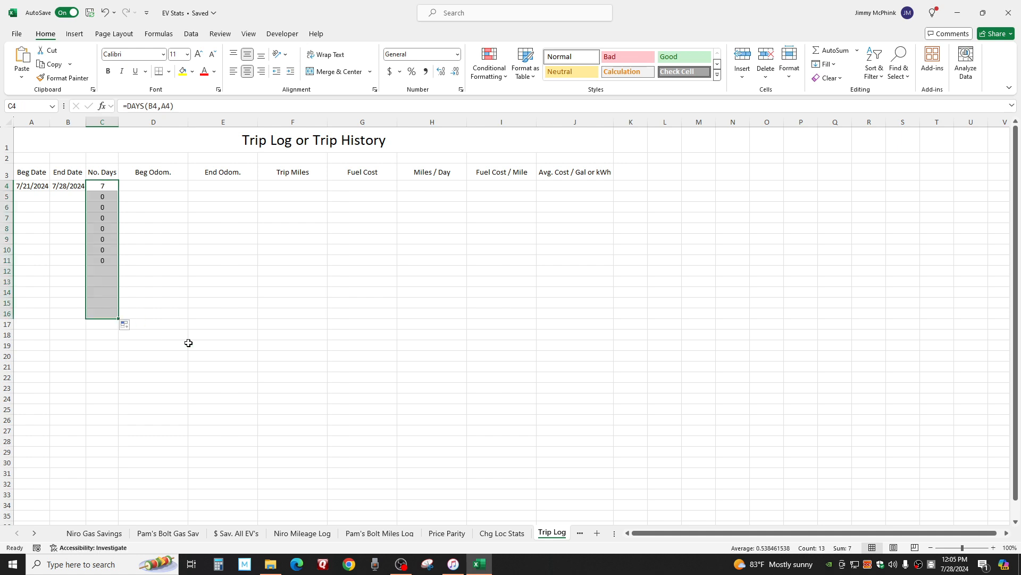
Enter a second trip in row 5 with beginning date 7/24 and end date 7/26
left_click(27, 196)
type("7/")
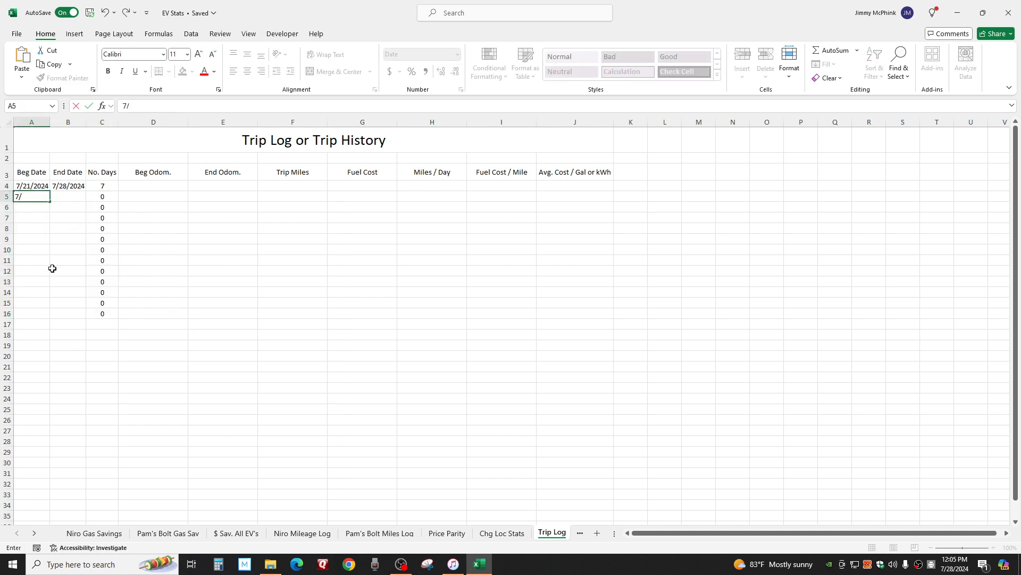
type("24")
key("Tab")
type("7/26")
key("Return")
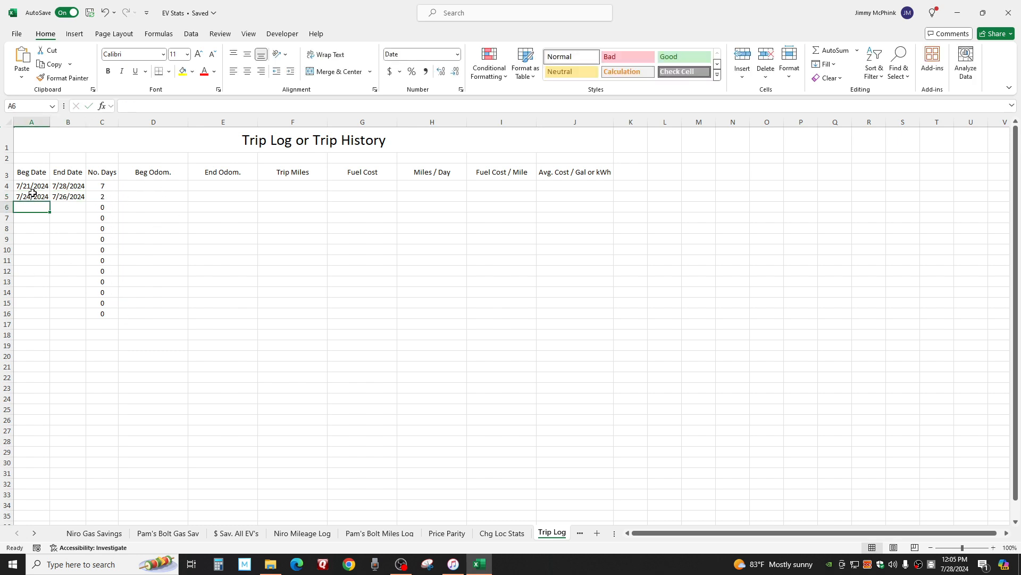
Clear the dates and copied day formulas from A5 to C16
left_click_drag(31, 196, 116, 311)
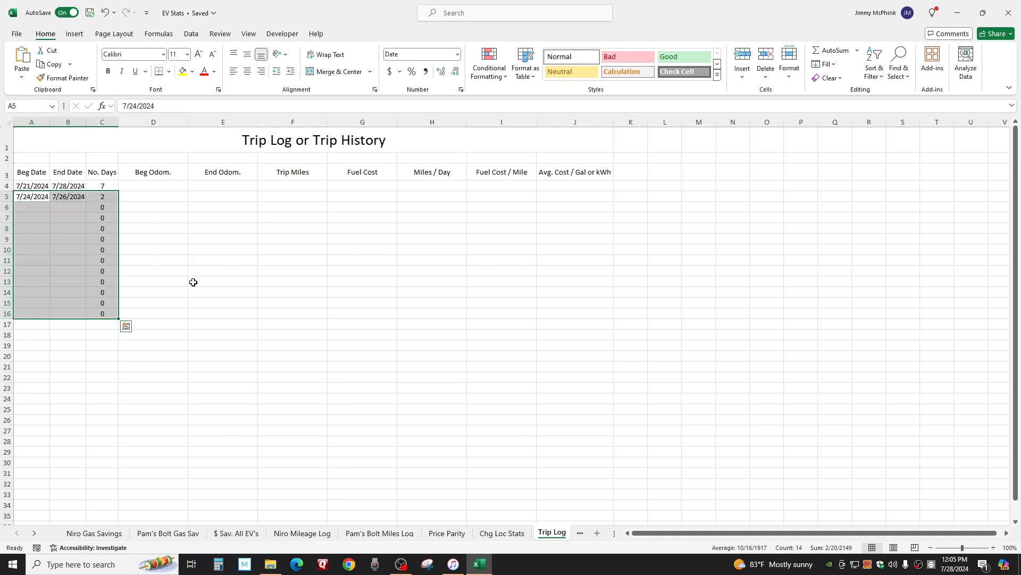
key("Delete")
left_click(108, 198)
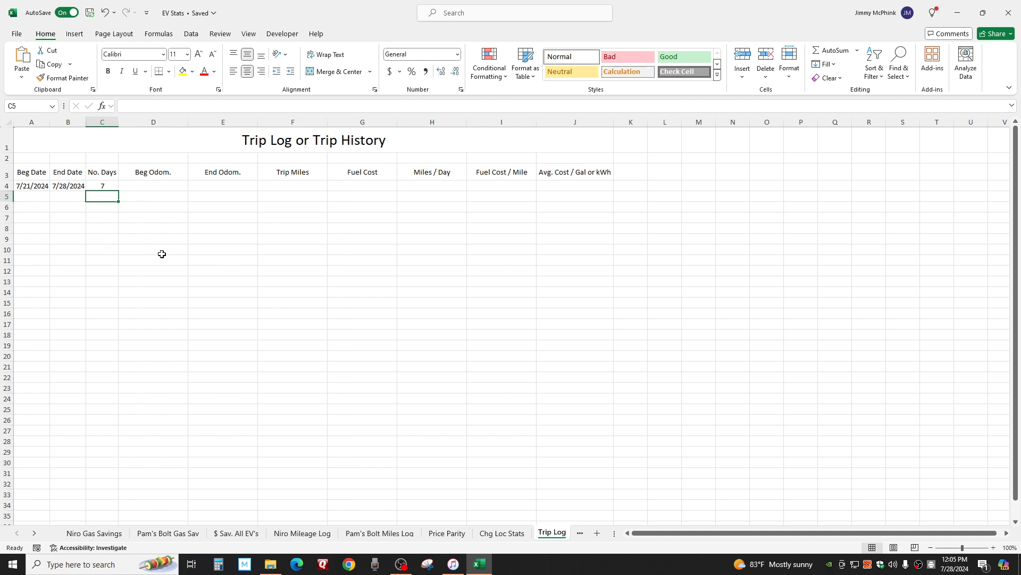
left_click(64, 198)
left_click(23, 194)
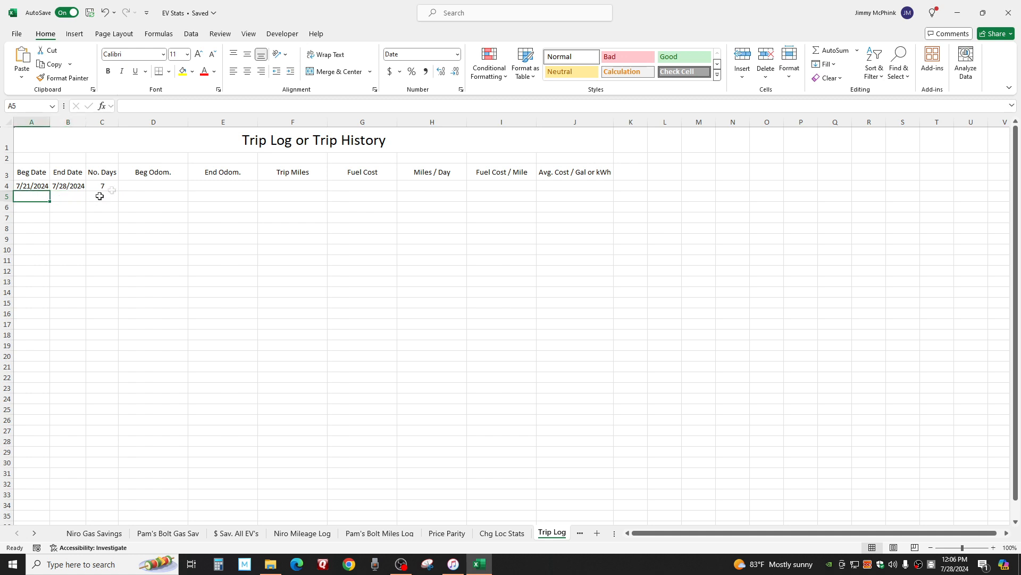
left_click(70, 195)
left_click(37, 196)
left_click(69, 195)
left_click(94, 195)
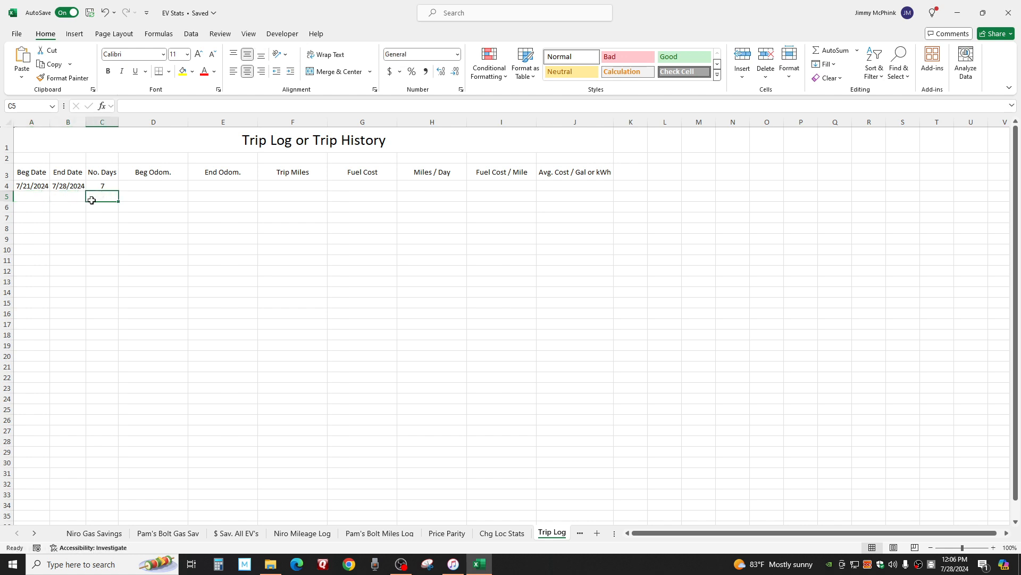
left_click(64, 193)
left_click(28, 193)
left_click(66, 196)
left_click(98, 198)
left_click(66, 198)
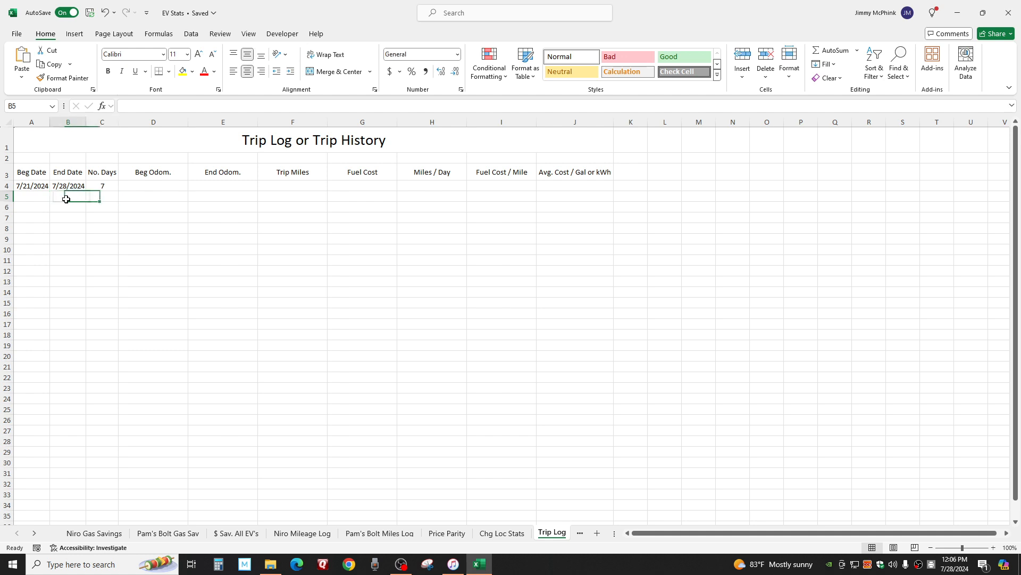
Enter the formula =IF(B5=0,"",DAYS(B5,A5)) in cell C5 so the day count stays blank without an end date
left_click(103, 198)
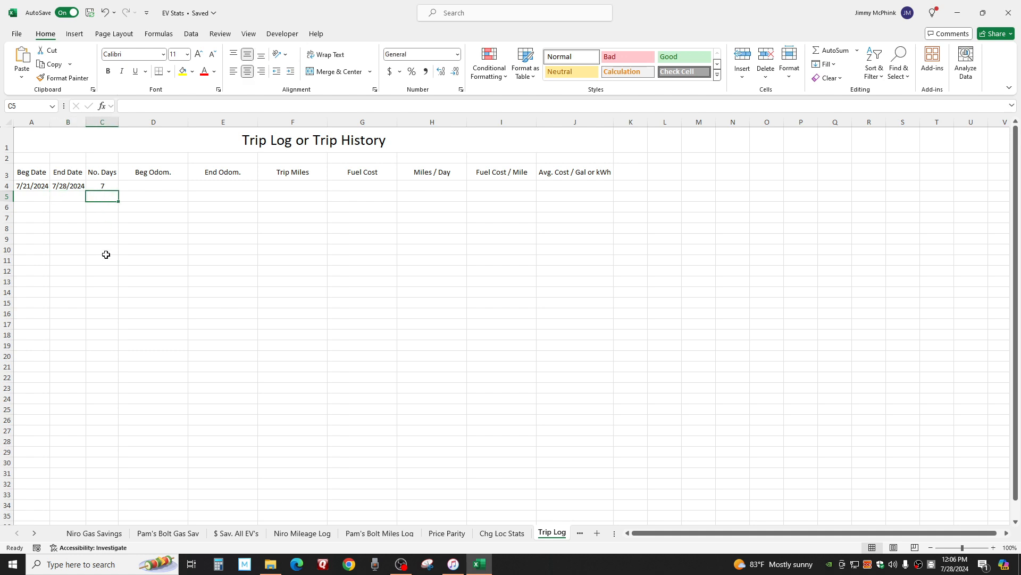
type("-")
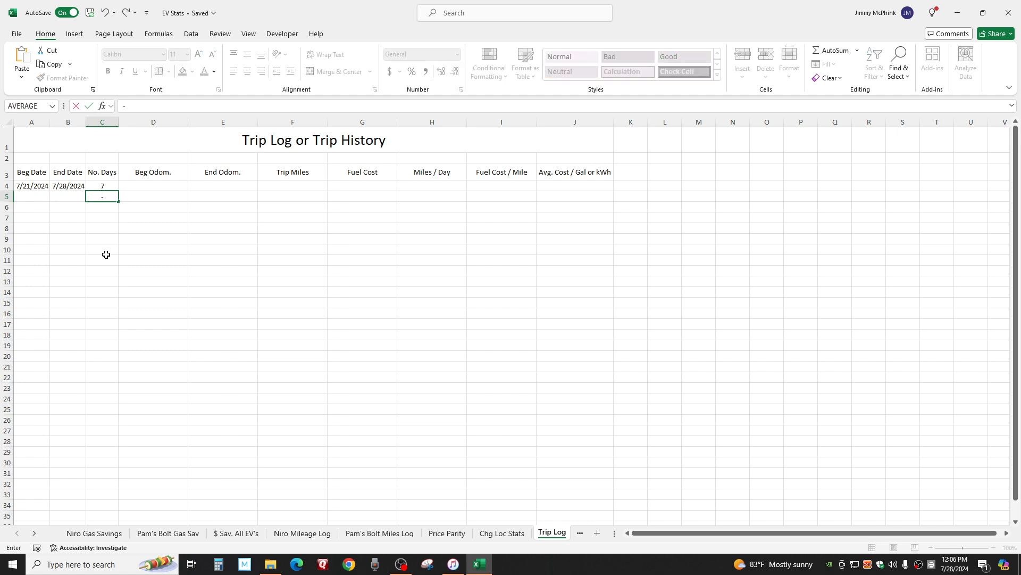
key("BackSpace")
type("=if")
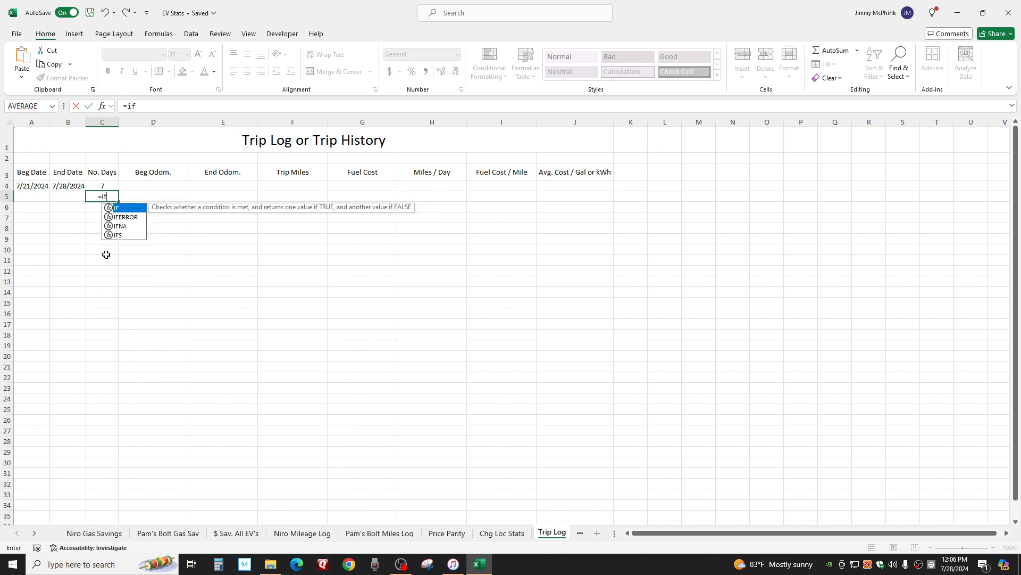
type("(")
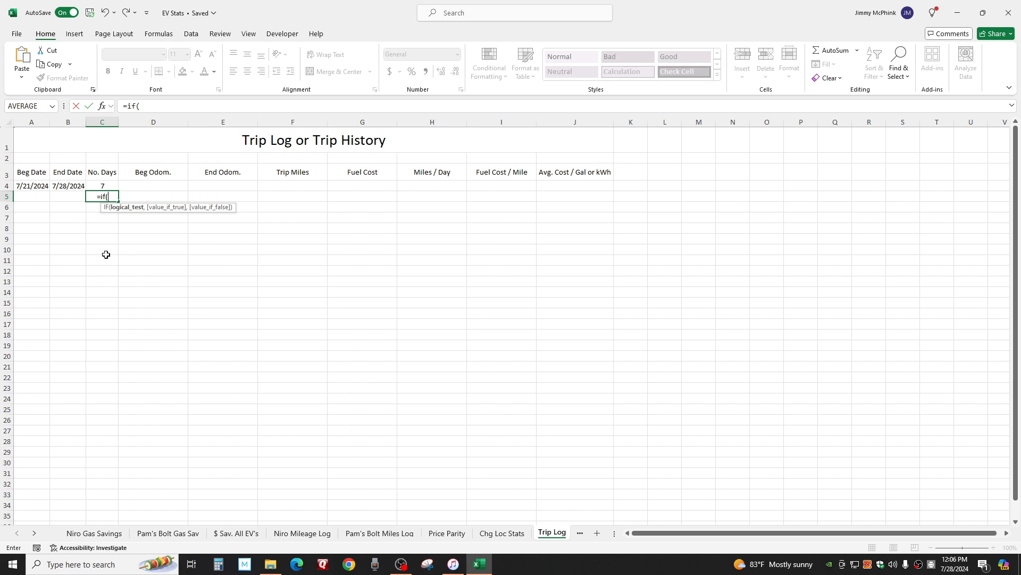
left_click(67, 194)
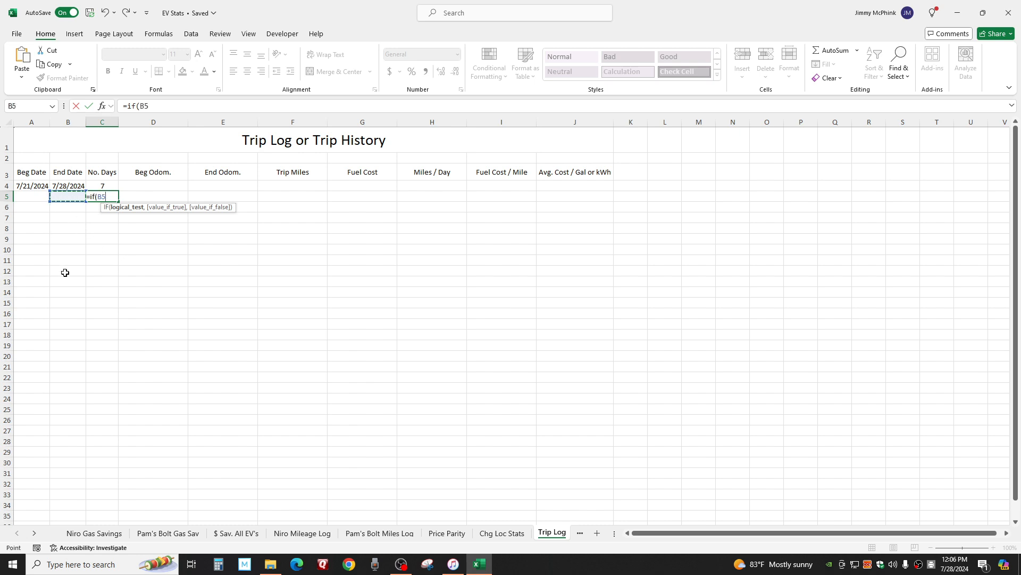
type("=")
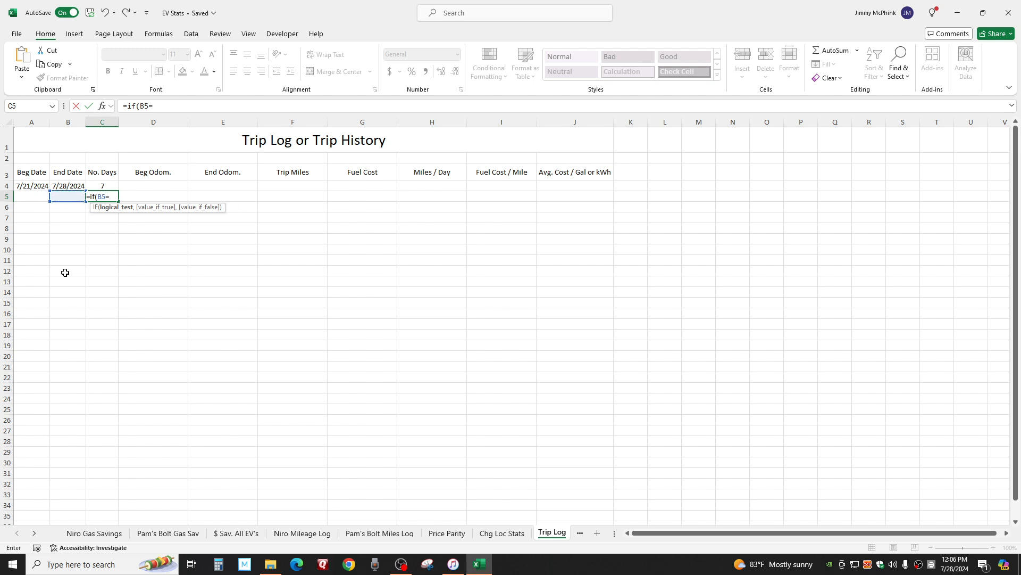
type("0,\"\",")
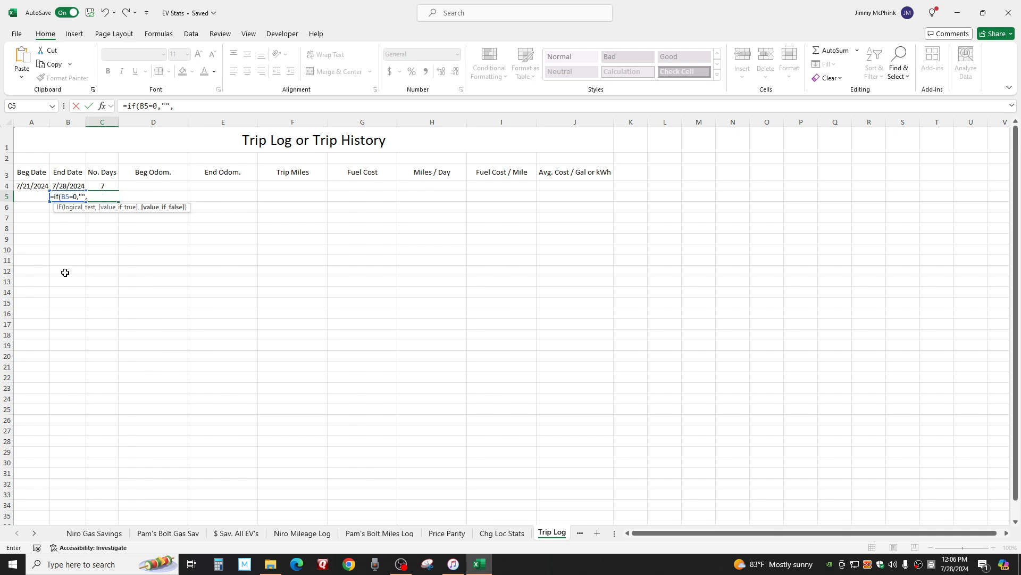
type("Days")
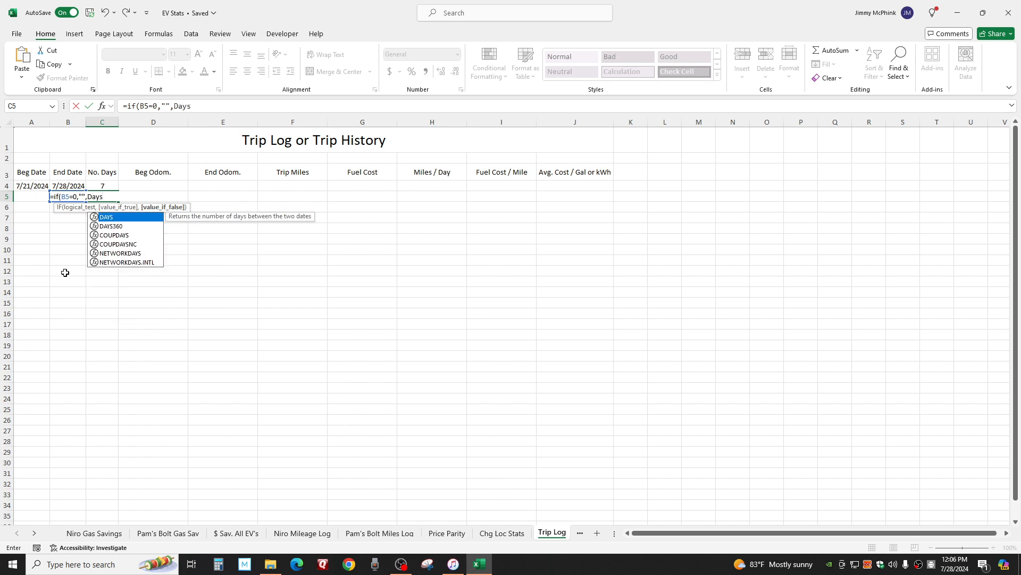
type("(")
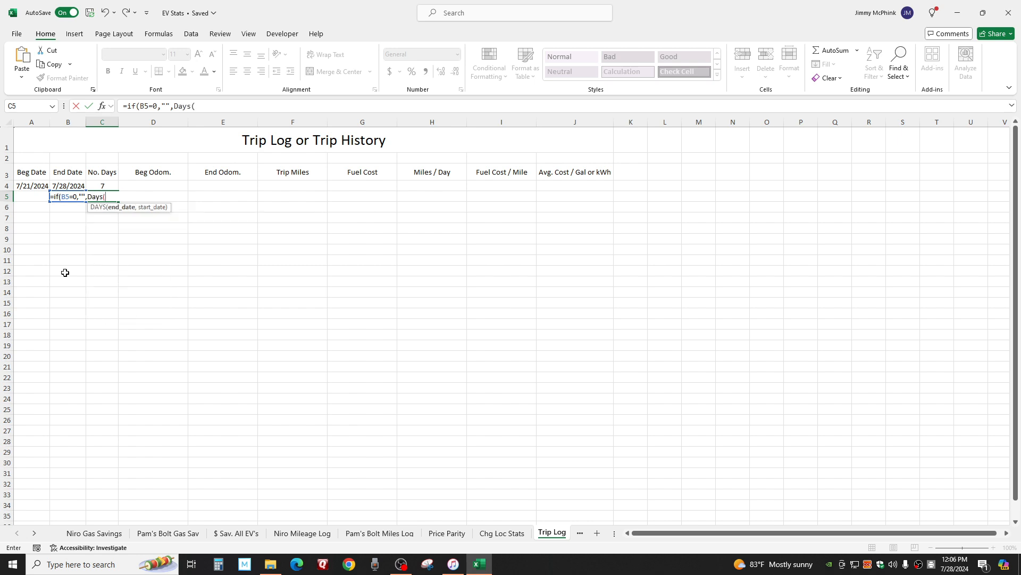
type("B")
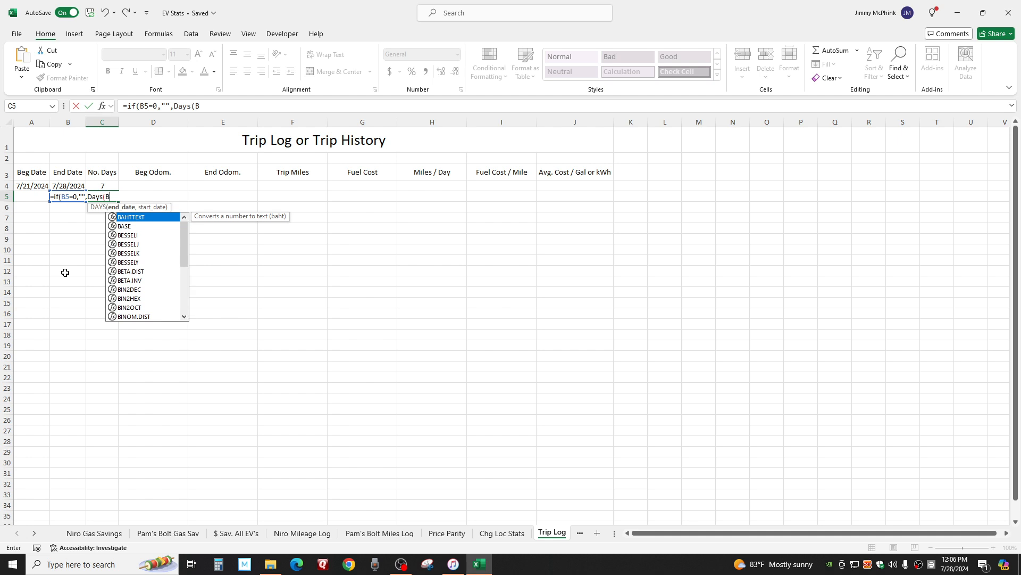
type("5,a")
key("BackSpace")
type("ays(B5,A")
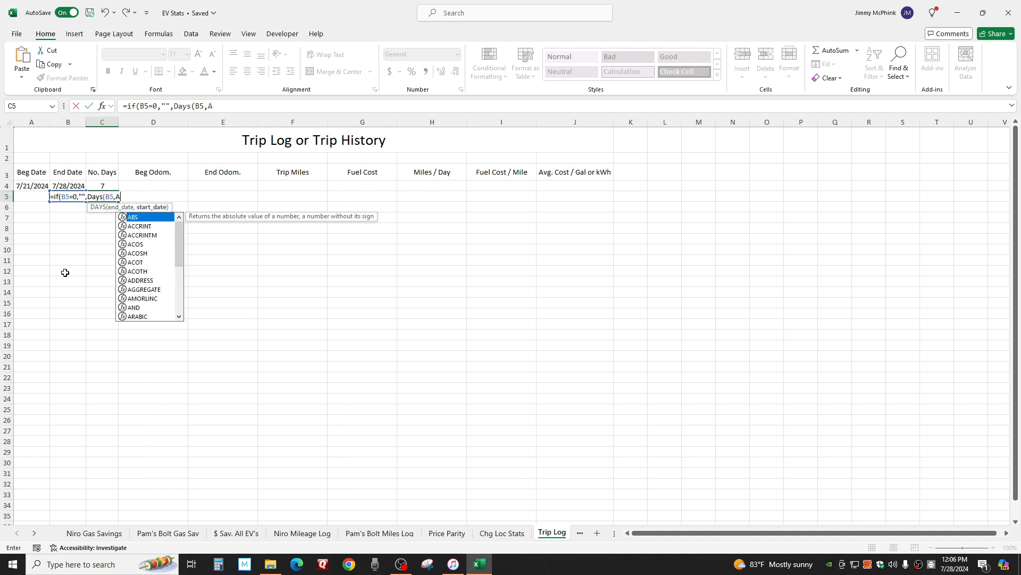
type(",")
key("BackSpace")
type(")")
key("Return")
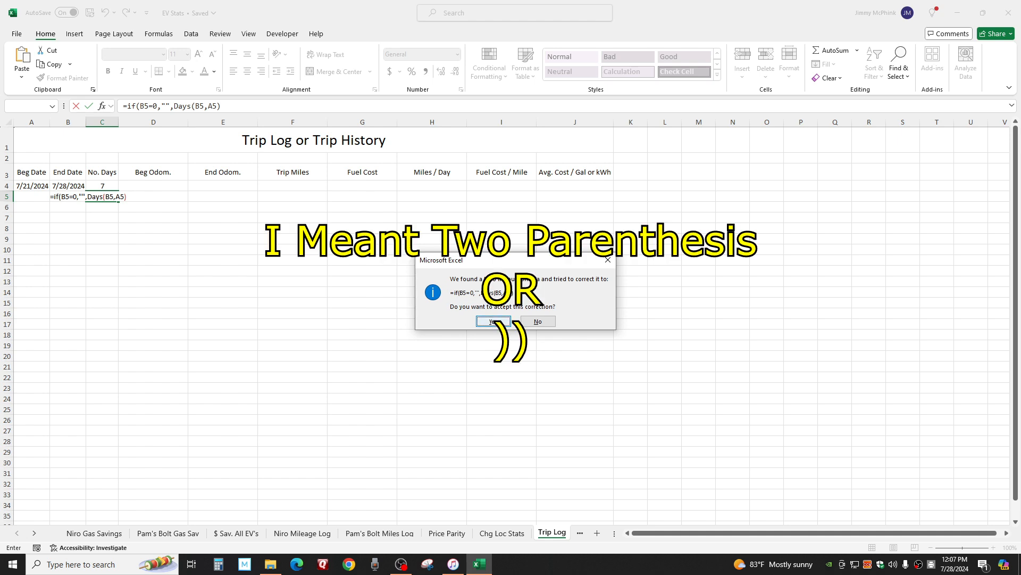
left_click(494, 320)
left_click(103, 196)
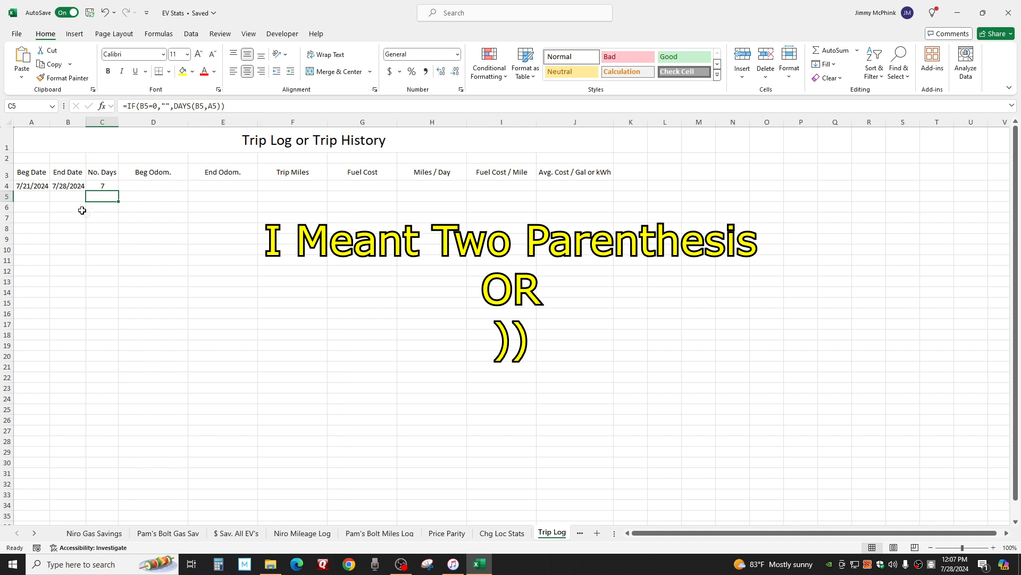
left_click(27, 196)
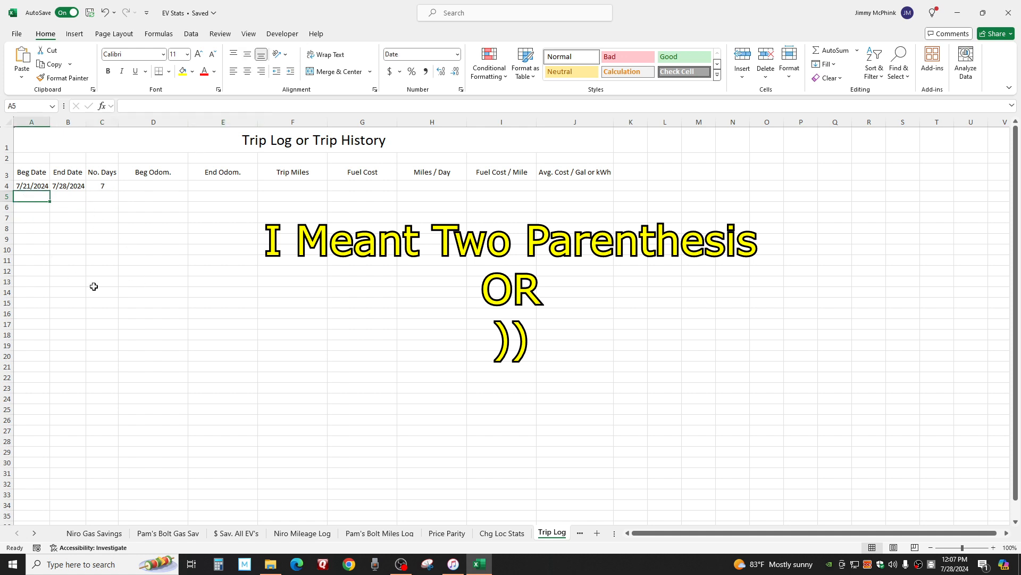
left_click(102, 197)
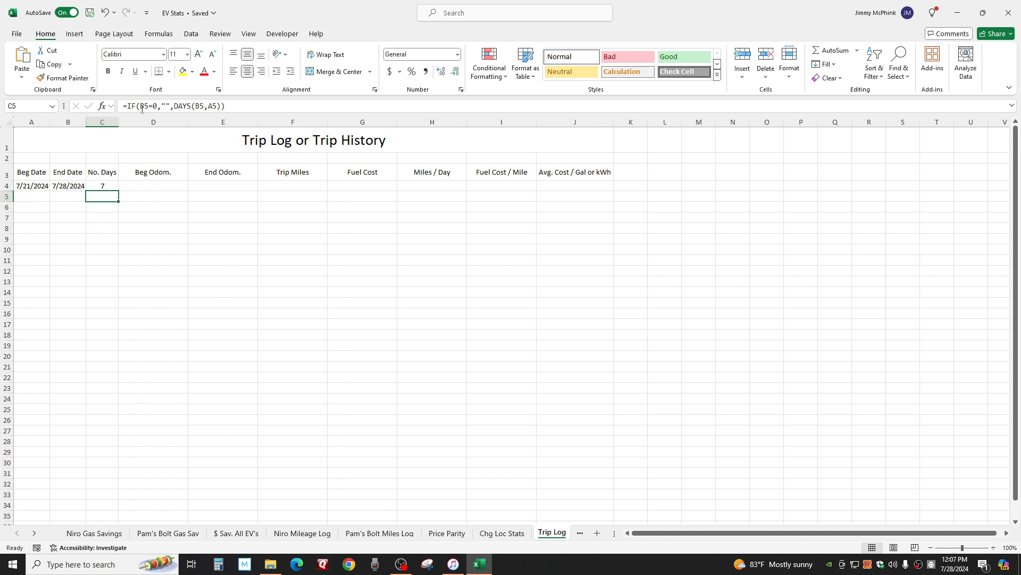
Enter the beginning date 8/1 in cell A5 and the end date 8/2 in cell B5
left_click(27, 194)
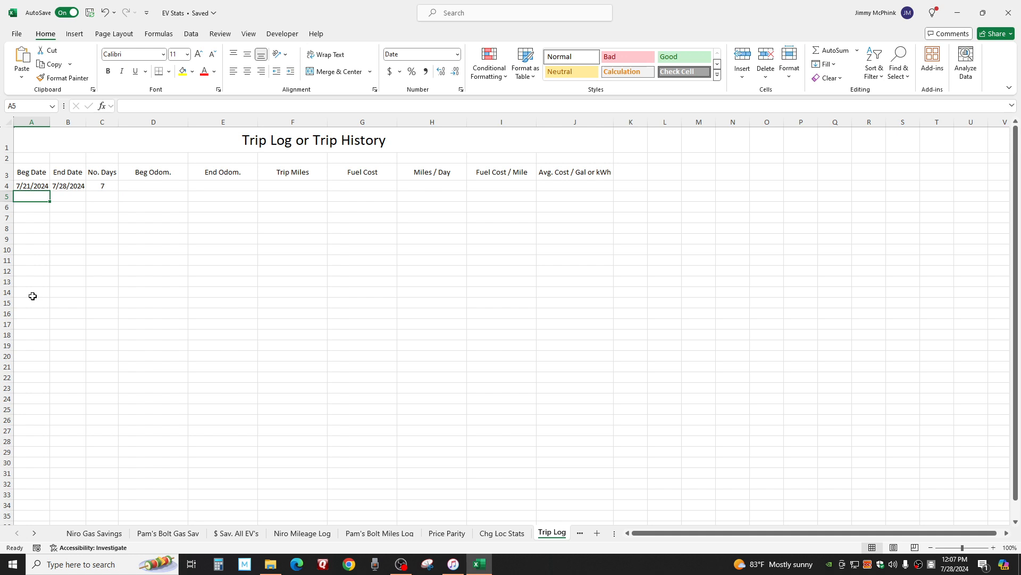
type("8/1")
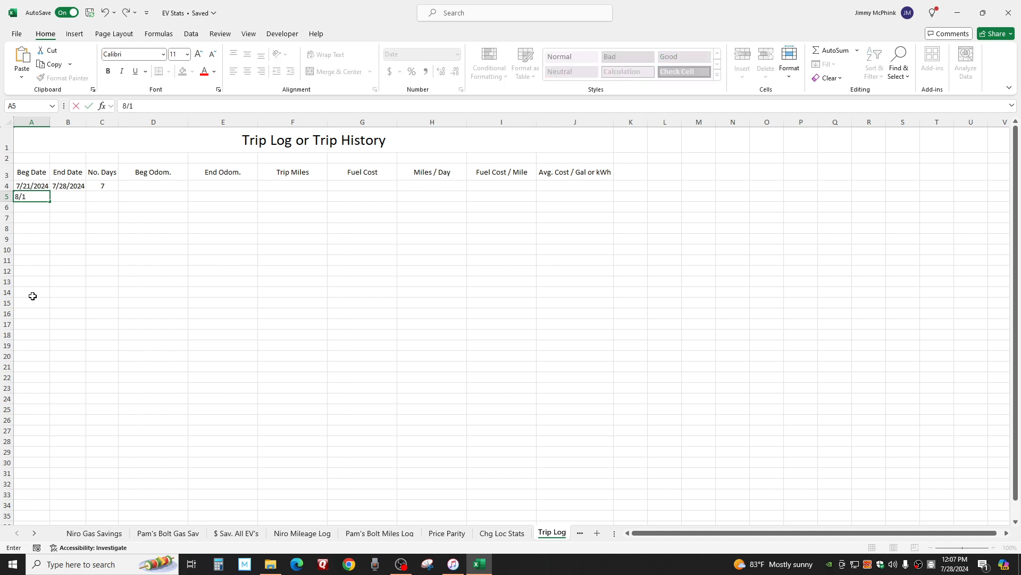
key("Tab")
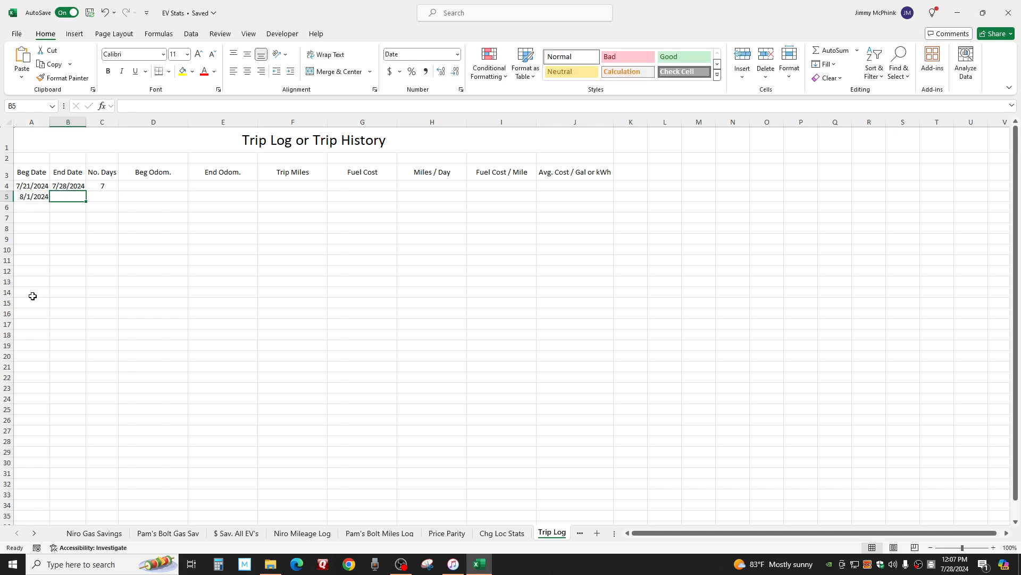
type("8/2")
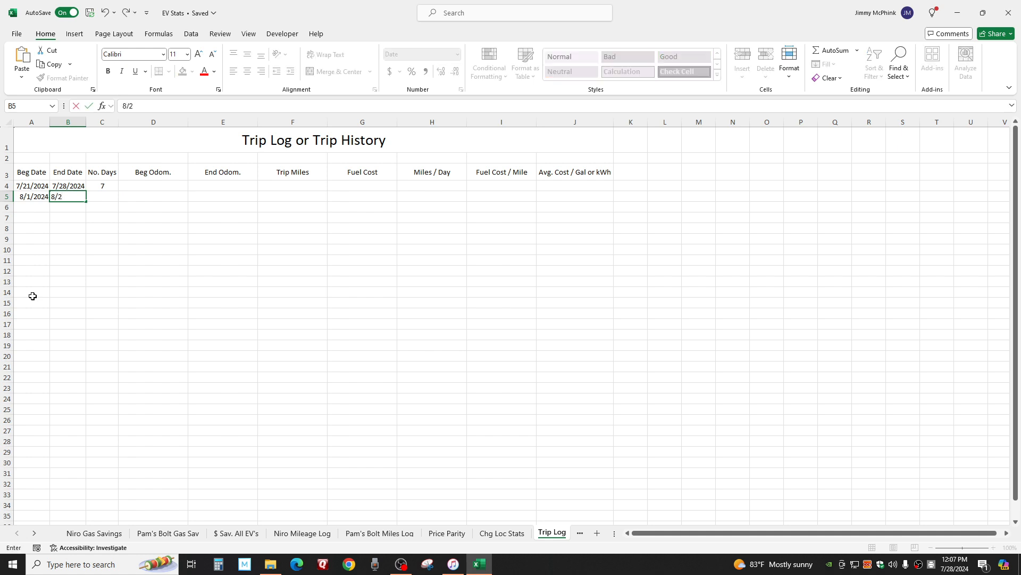
key("Return")
key("Up")
key("Right")
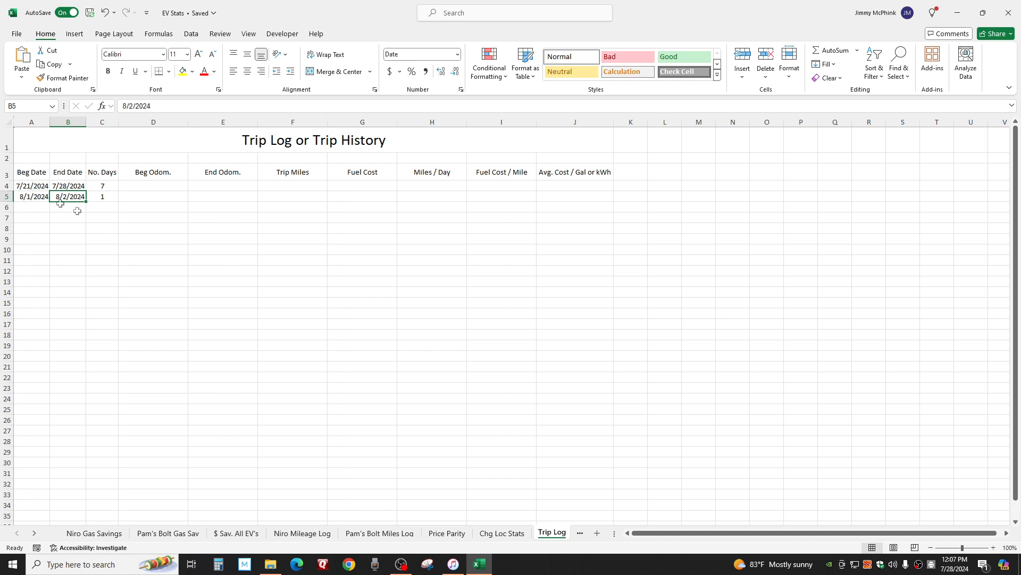
Fill the conditional days formula from C5 down to C35
left_click(104, 198)
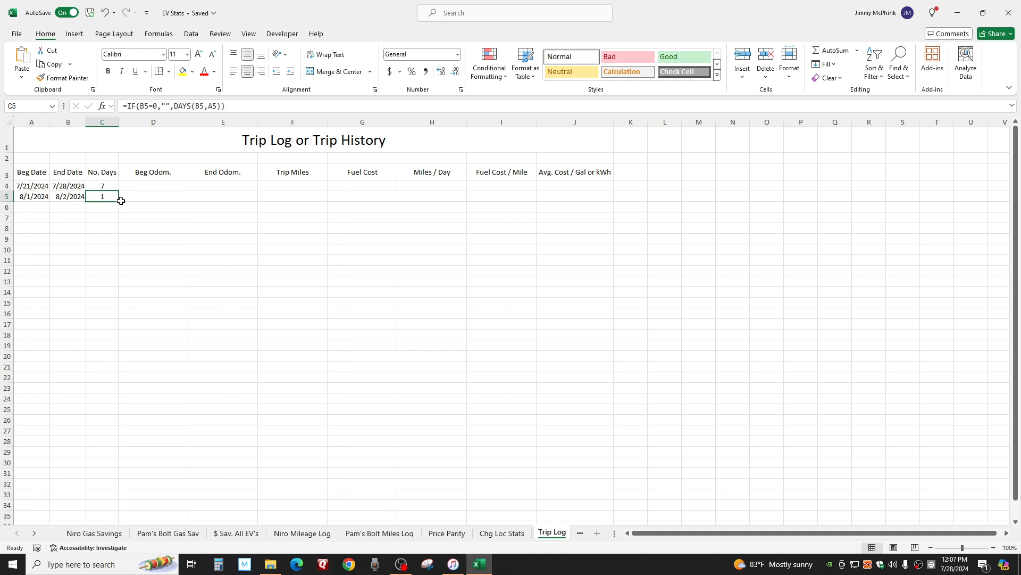
left_click_drag(118, 201, 124, 521)
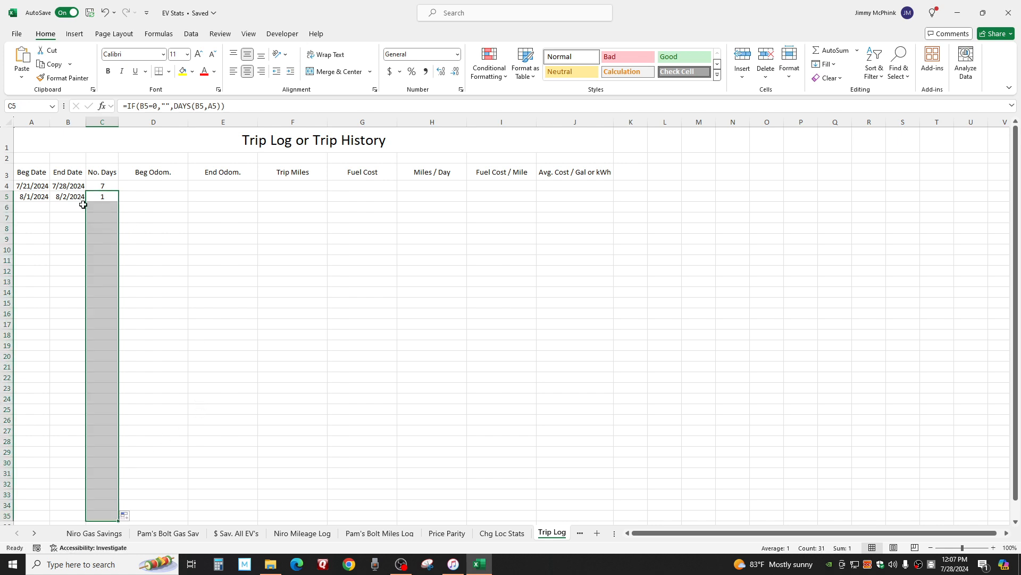
Enter the beginning date 8/2 in cell A6 and the end date 8/8 in cell B6
left_click(46, 206)
type("8/2")
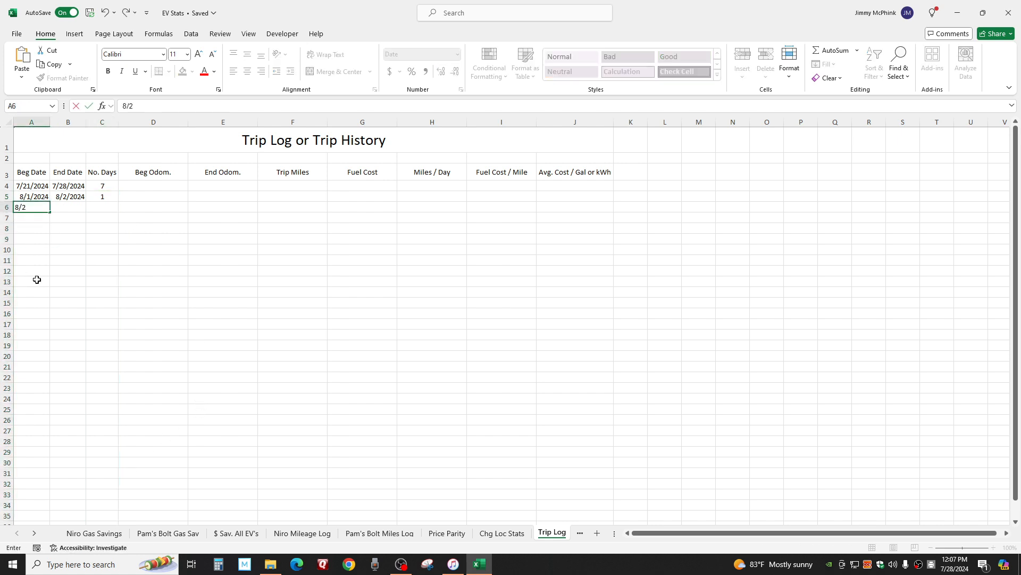
key("Tab")
type("8/8")
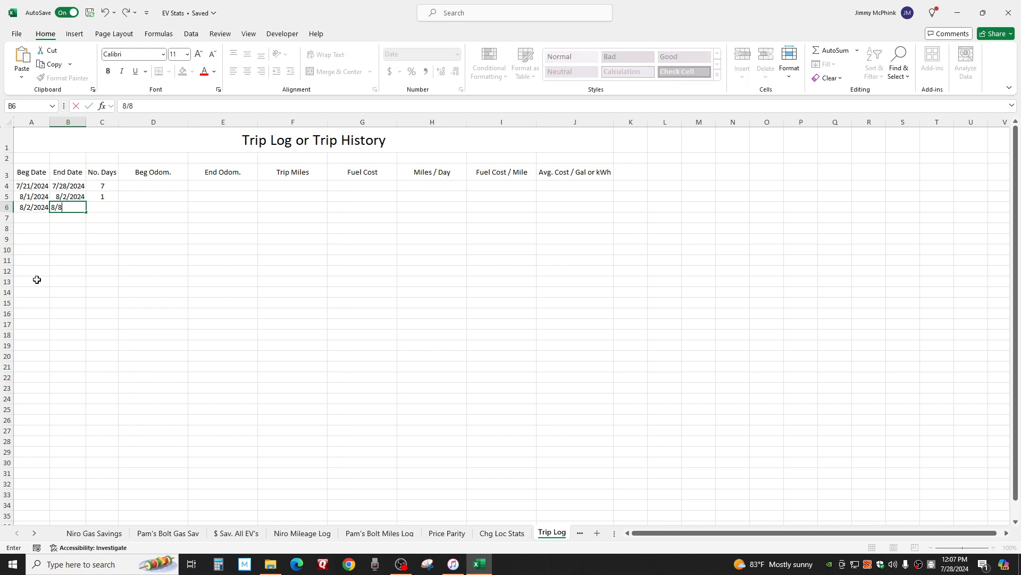
key("Return")
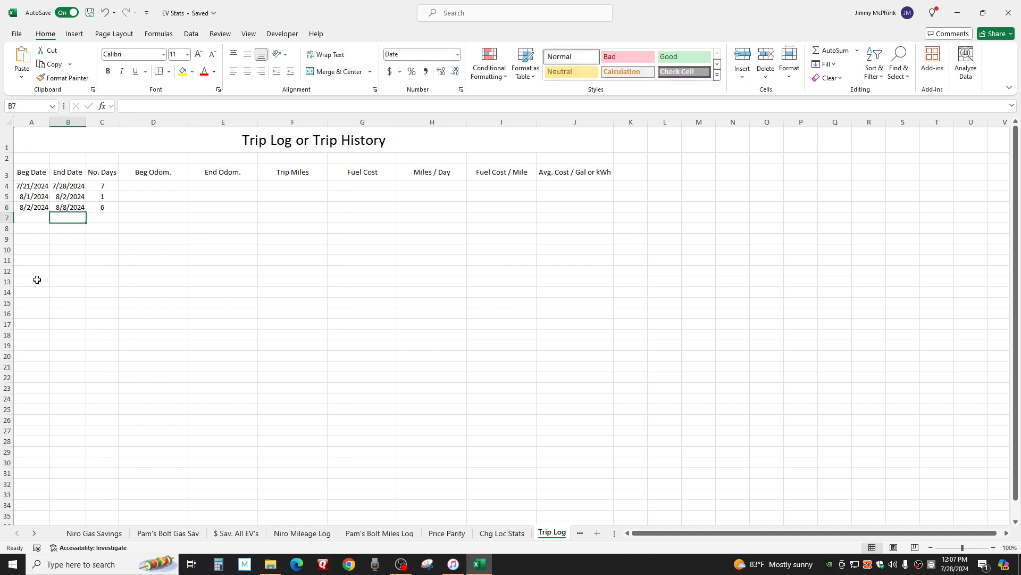
Enter the beginning date 8/15 in cell A7 and the end date 8/16 in cell B7
key("Left")
type("8/4")
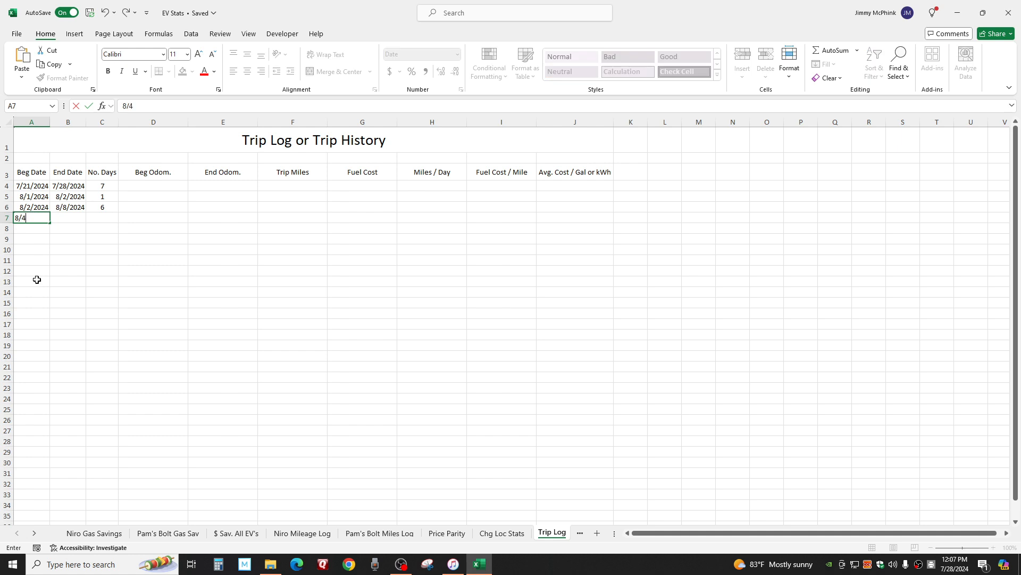
key("BackSpace")
type("15")
key("Tab")
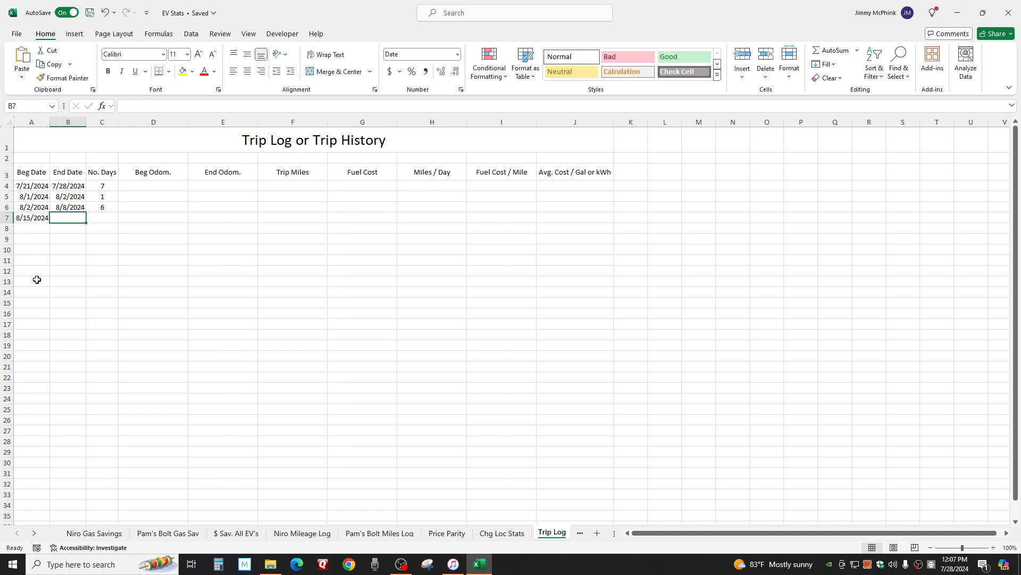
type("8/16")
key("Return")
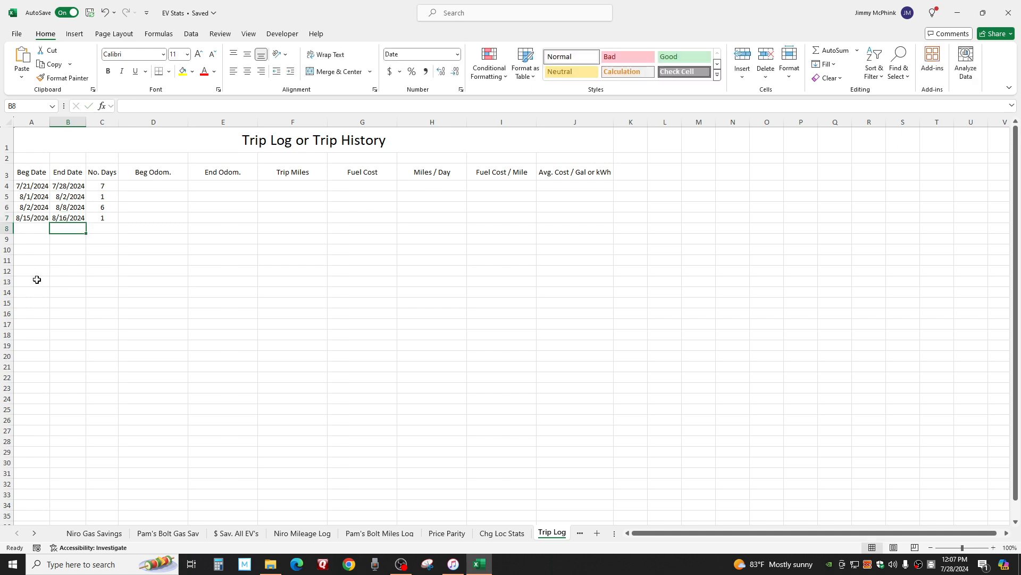
Clear the trial dates from A5 to B8 and check the days formulas in C5 and C35
left_click_drag(38, 196, 71, 229)
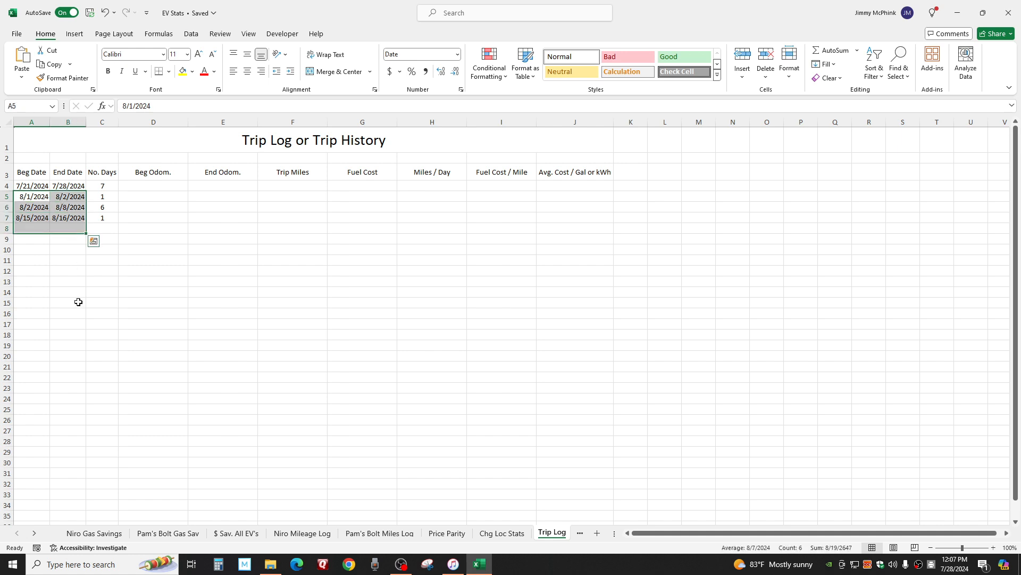
key("Delete")
left_click(93, 196)
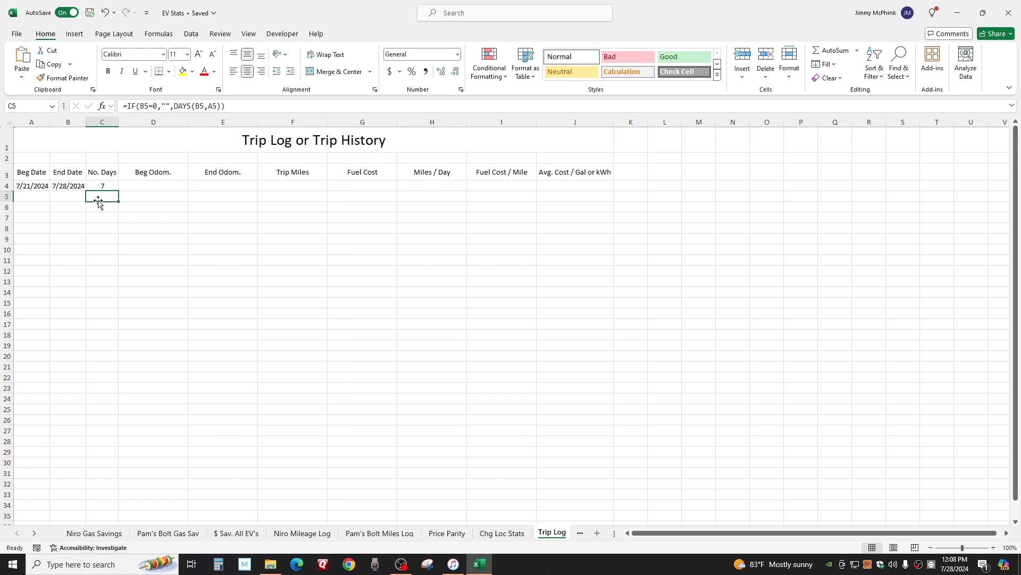
left_click(106, 515)
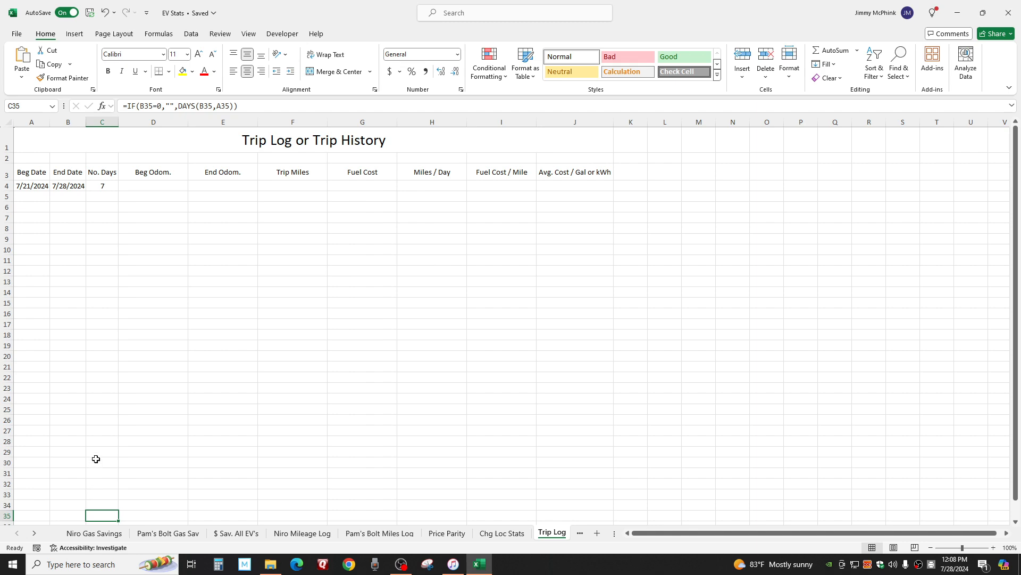
scroll(94, 456, "down", 2)
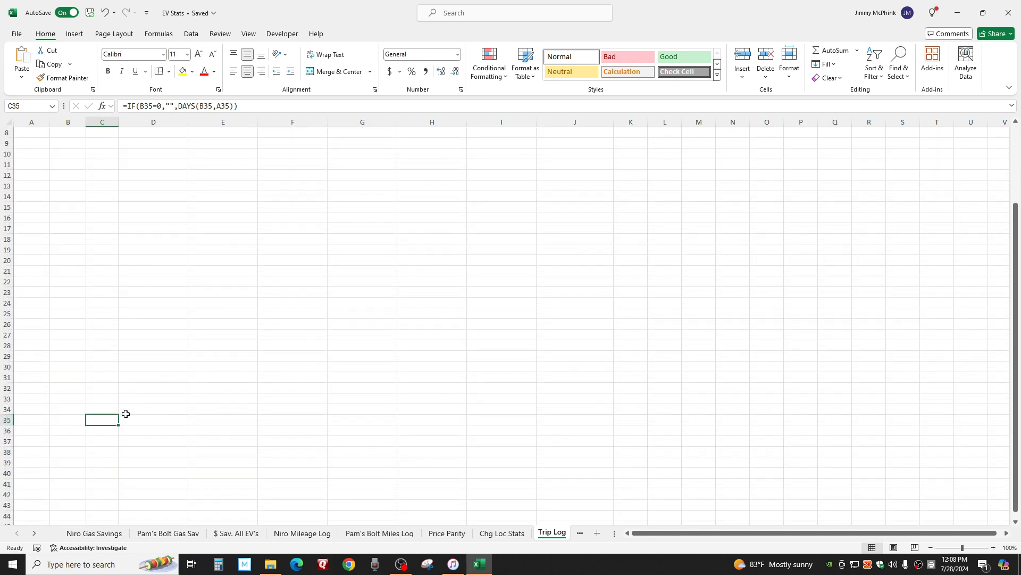
scroll(127, 410, "up", 3)
left_click(35, 196)
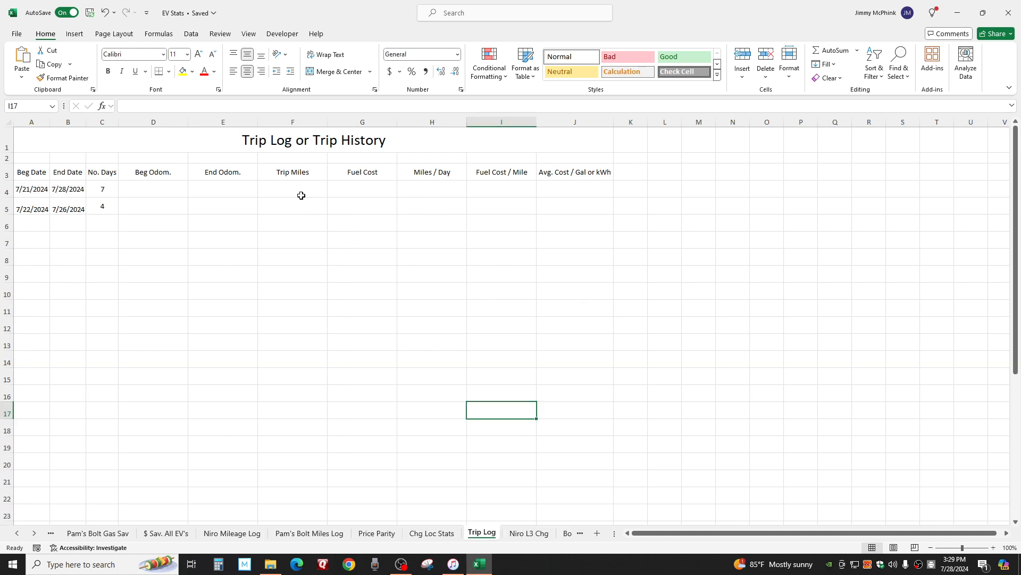
Enter the trip miles formula =E4-D4 in cell F4
left_click(238, 191)
left_click(161, 192)
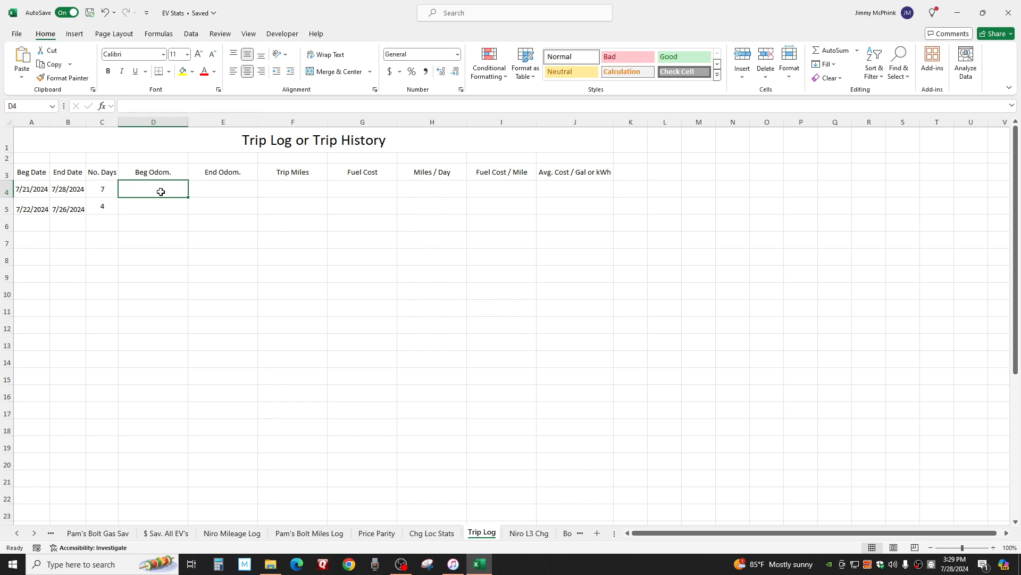
left_click(278, 192)
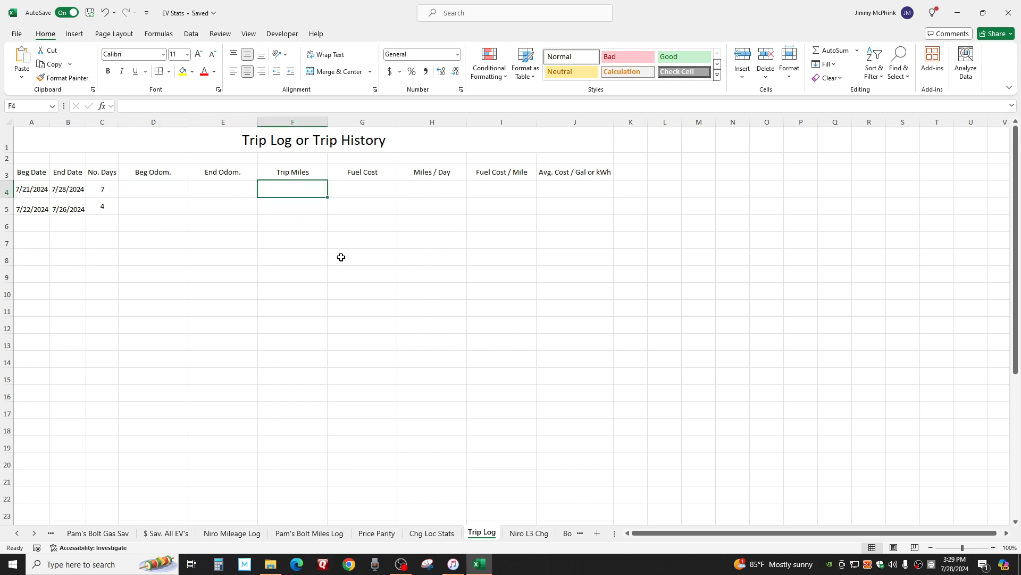
type("=")
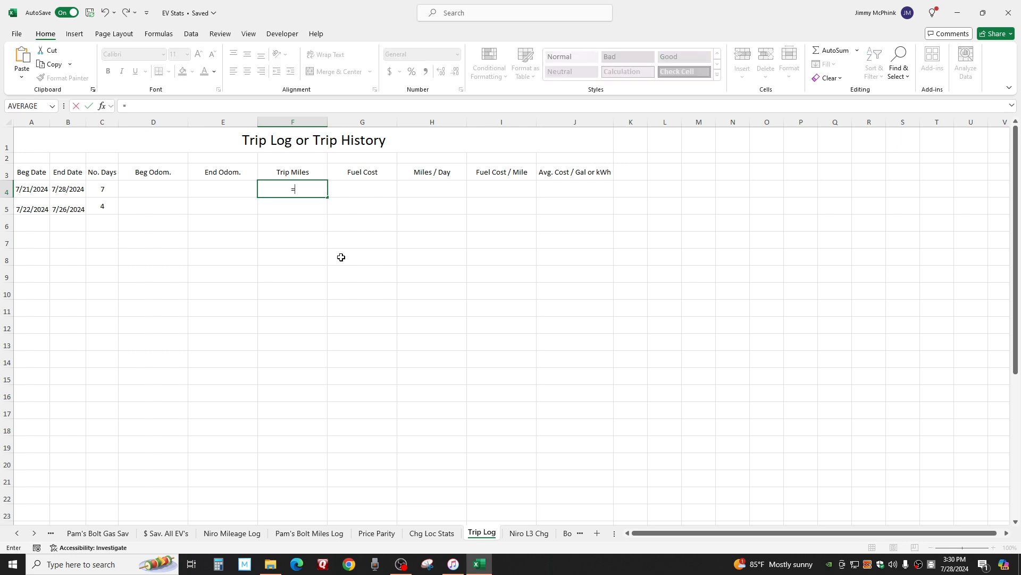
left_click(224, 190)
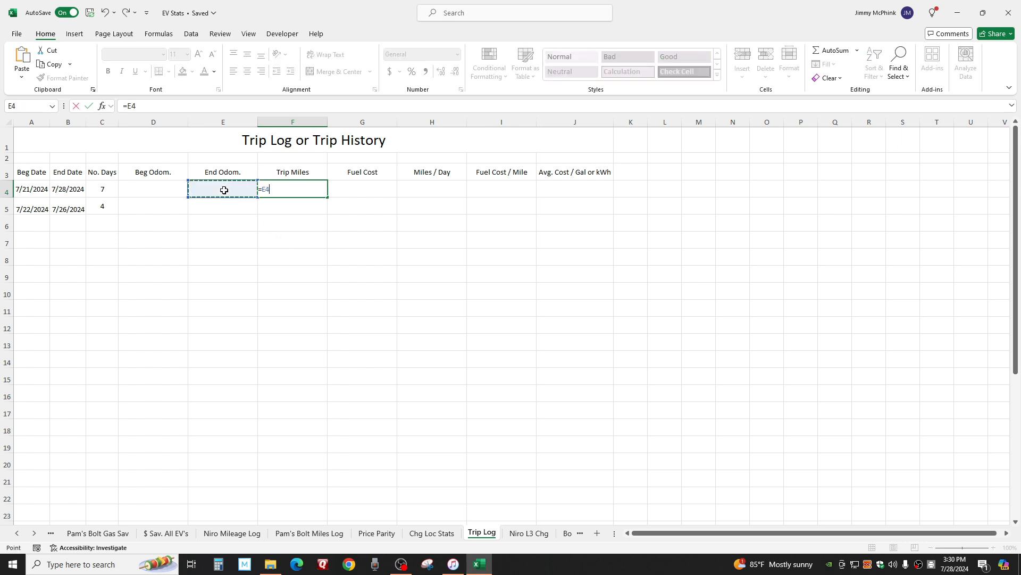
type("-")
left_click(146, 189)
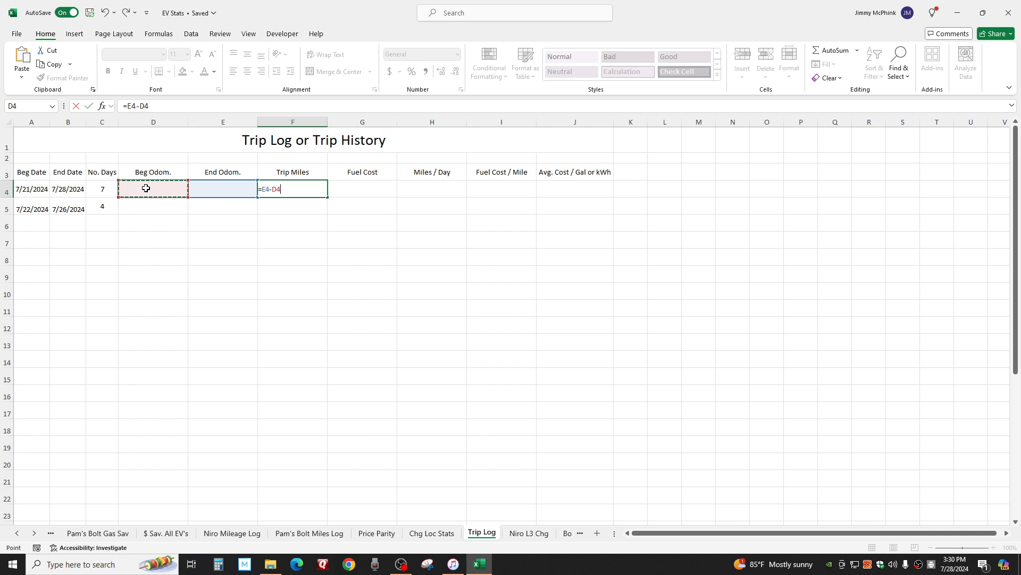
key("Return")
Enter the beginning odometer reading 10500 in cell D4 and the ending reading 10600 in cell E4
left_click(152, 189)
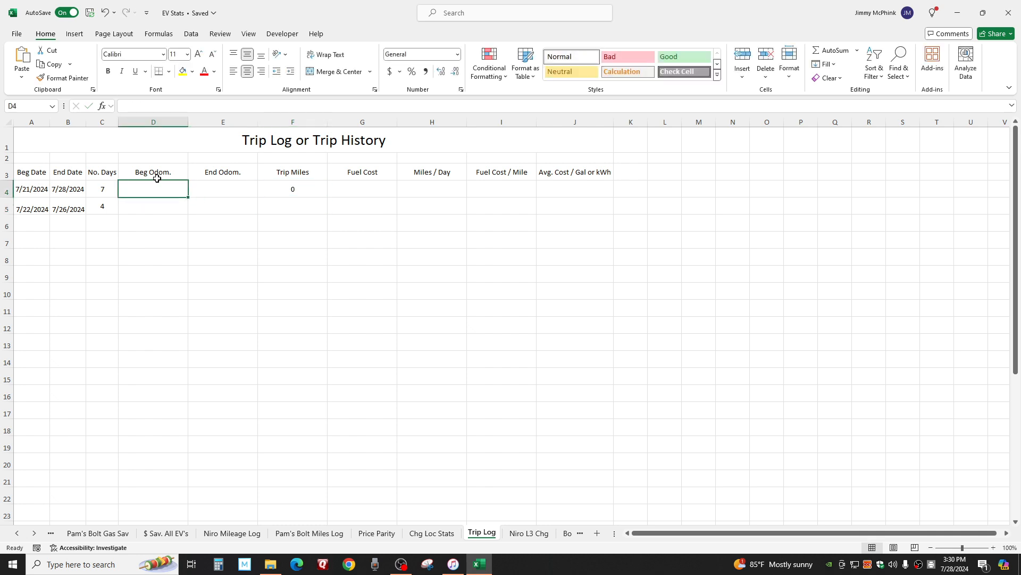
type("10500")
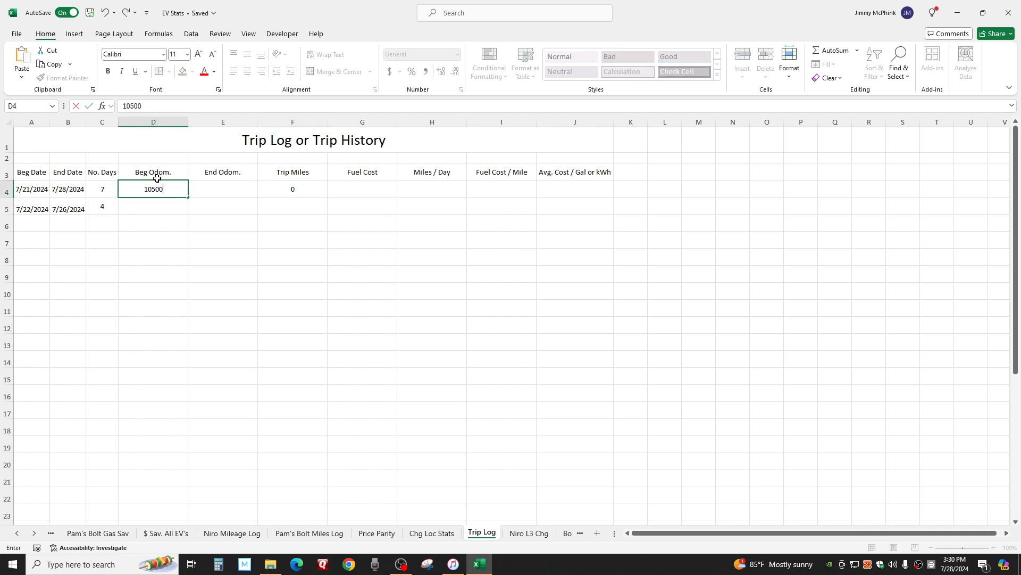
key("Tab")
type("10600")
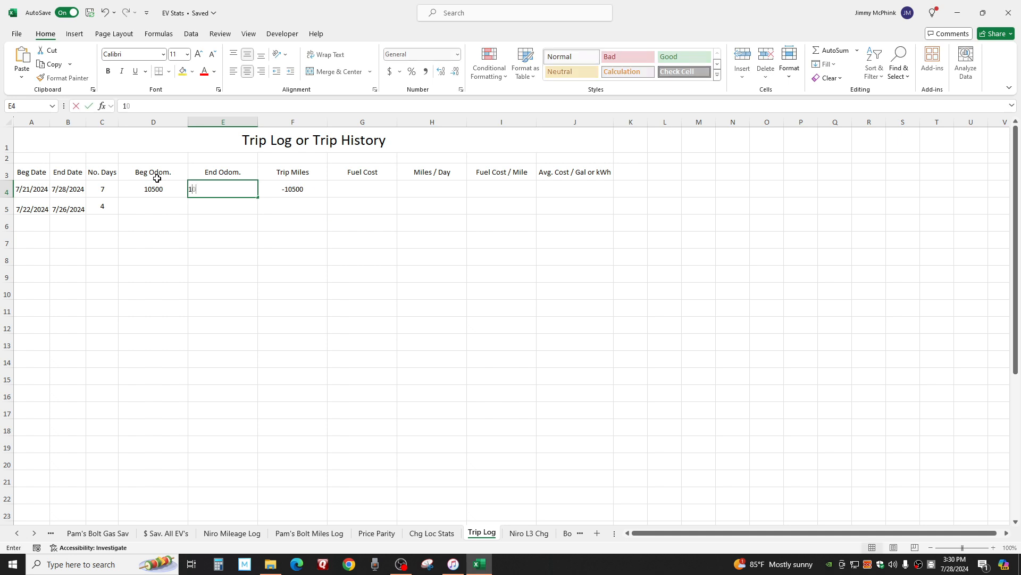
key("Return")
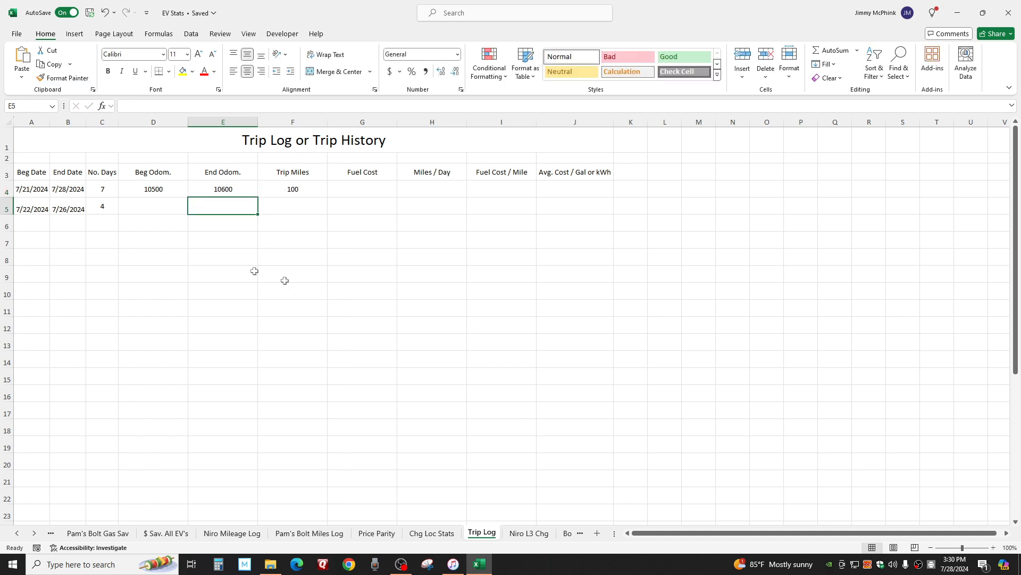
Try filling the trip miles formula from F4 down to F8 and clear the copies from F5 to F8
left_click(299, 193)
left_click_drag(326, 198, 326, 264)
left_click_drag(299, 204, 304, 262)
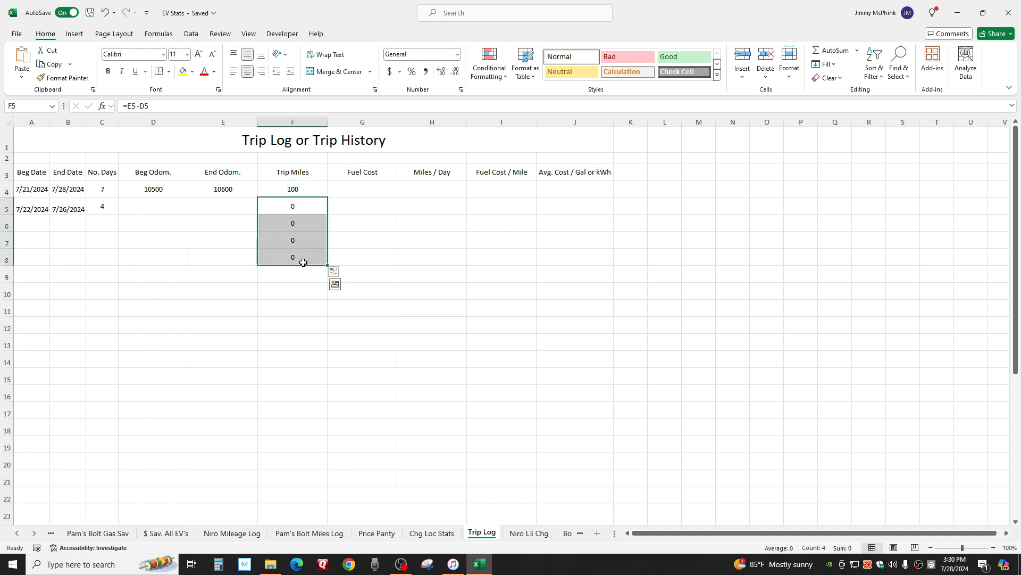
key("Delete")
Enter the formula =IF(E4=0,"",E4-D4) in cell F4 so trip miles stay blank without an ending odometer reading
left_click(276, 192)
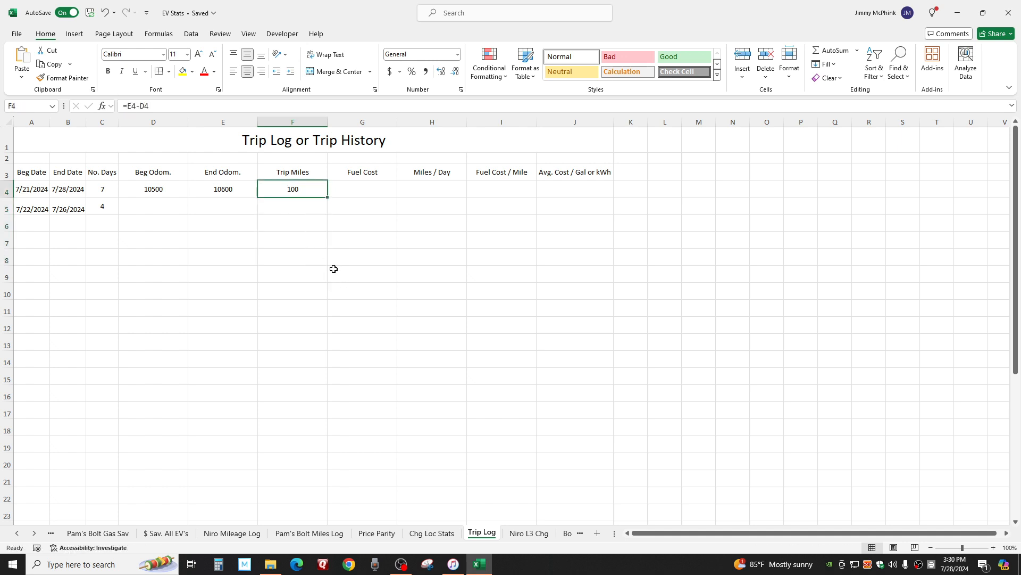
type("=IF(")
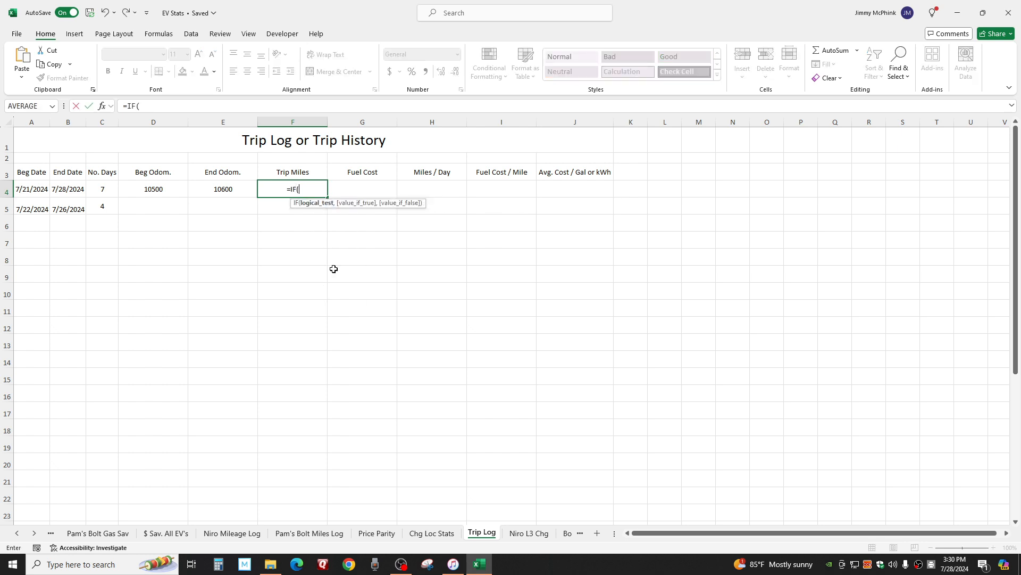
left_click(223, 187)
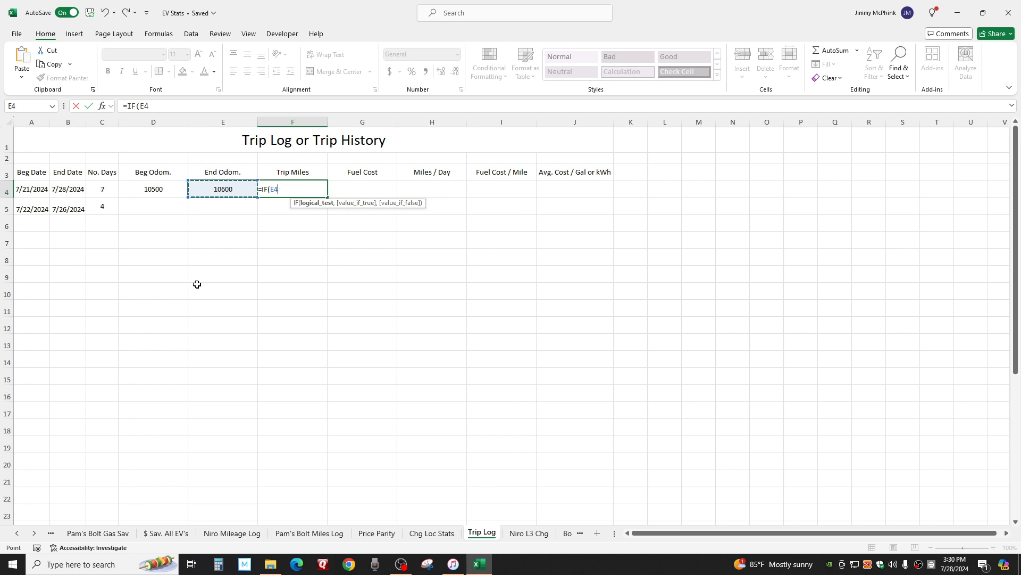
type("=0,\"\",")
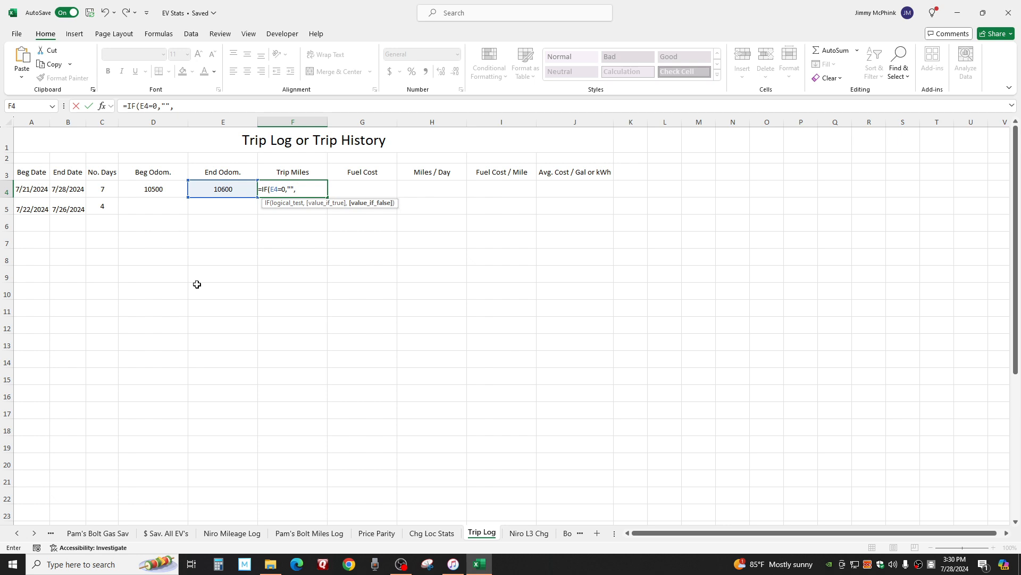
left_click(224, 189)
type("-")
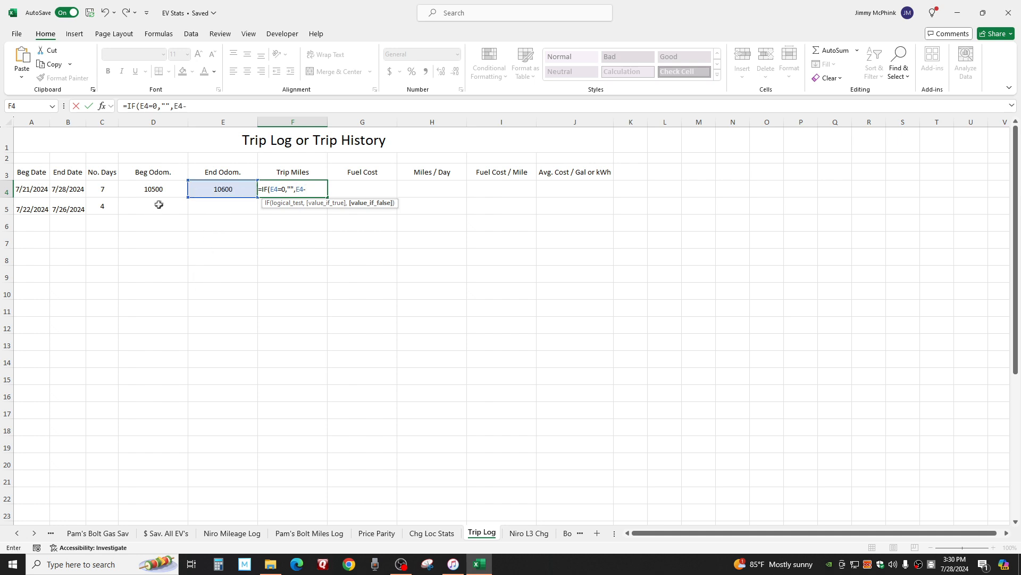
left_click(168, 187)
type(")")
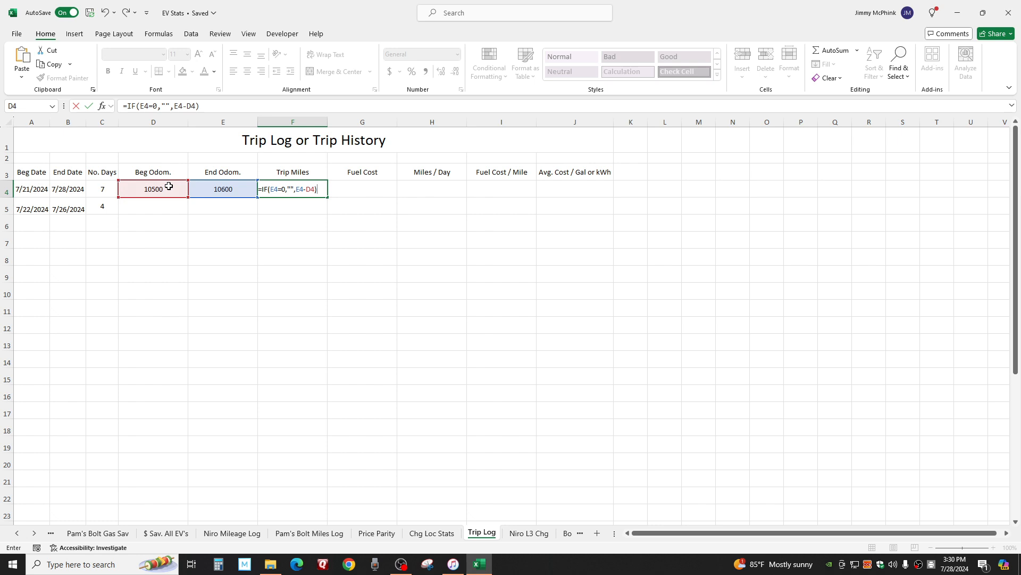
key("Return")
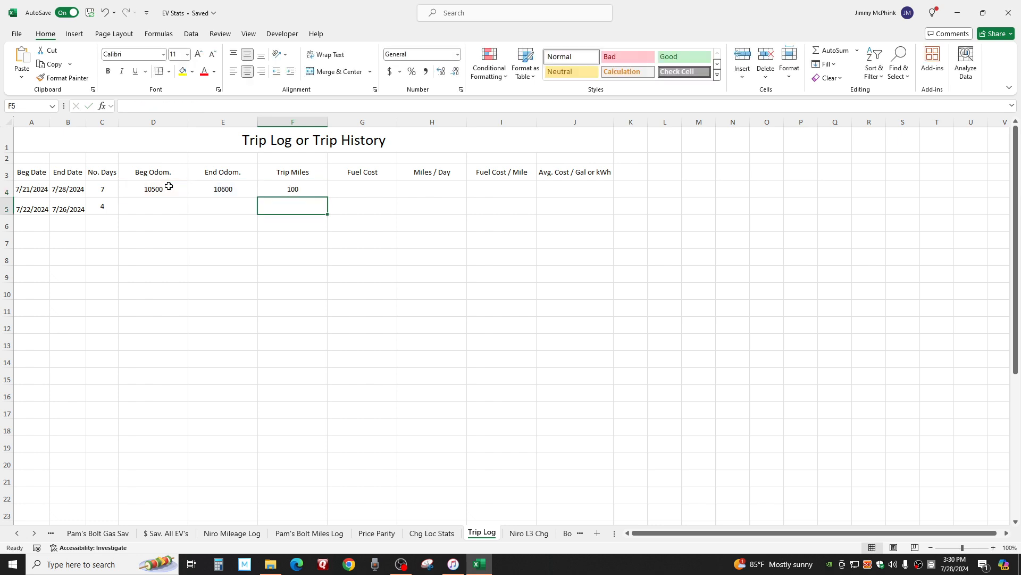
Fill the conditional trip miles formula from F4 down to F35 and check the copy in F29
left_click(295, 187)
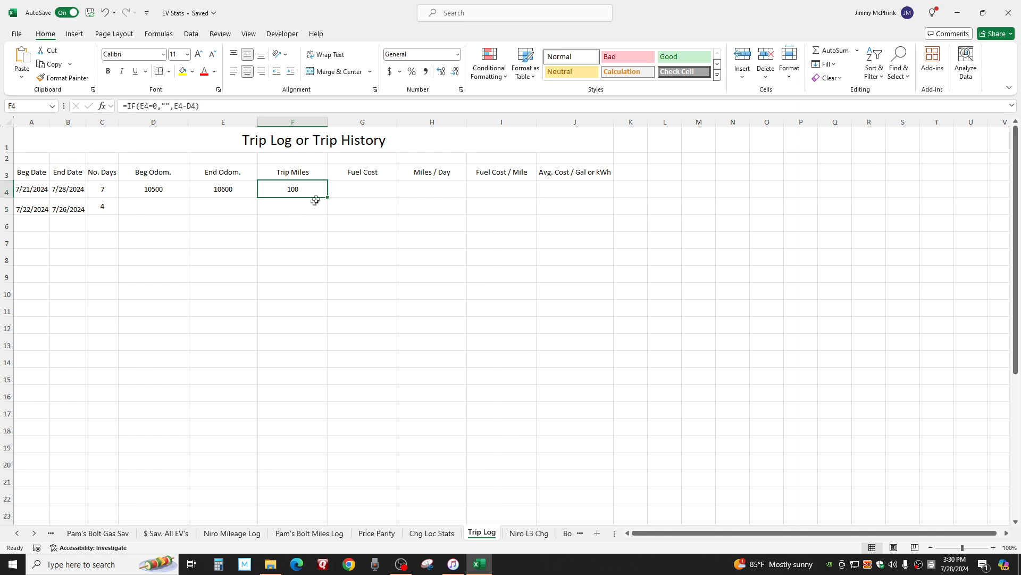
left_click_drag(327, 197, 330, 497)
left_click(295, 390)
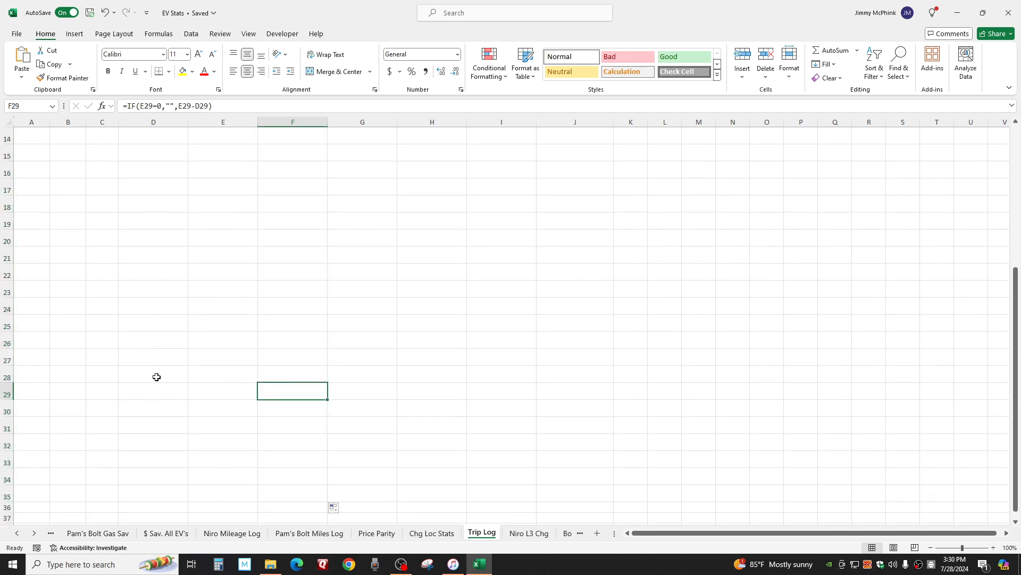
scroll(156, 377, "up", 5)
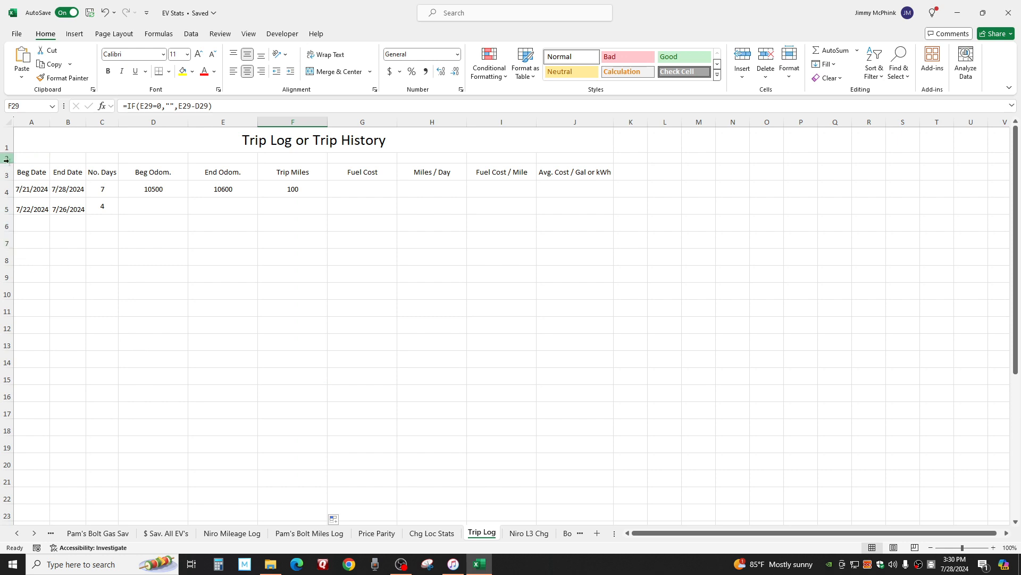
Set the row height of rows 4 through 35 to 36
left_click_drag(4, 190, 2, 487)
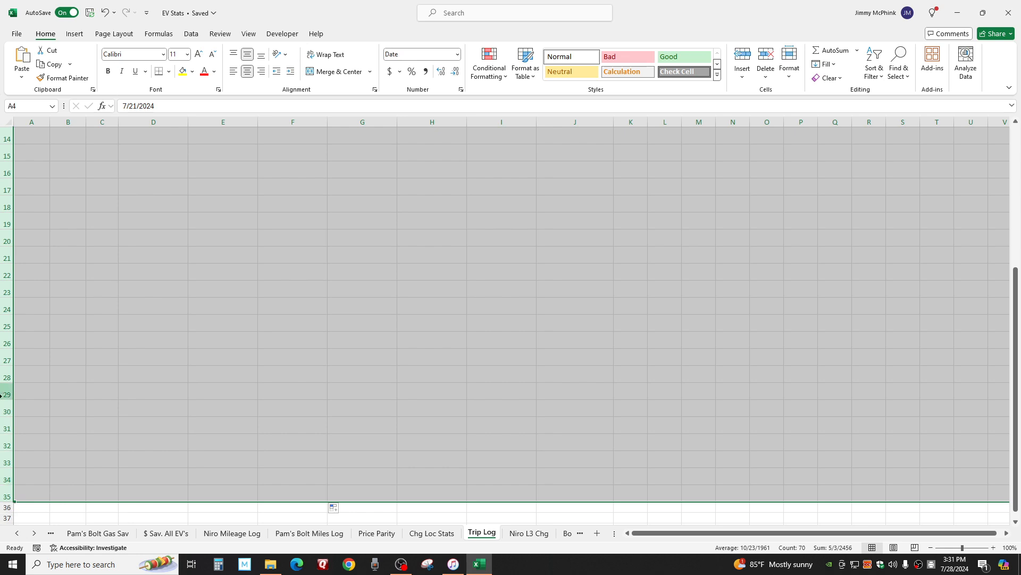
right_click(2, 384)
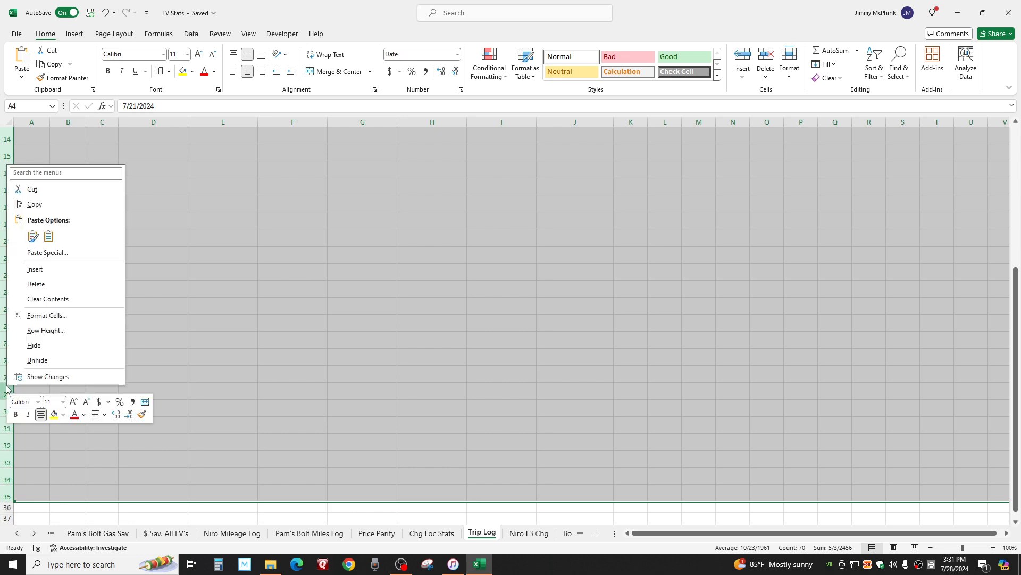
left_click(46, 329)
type("36")
key("Return")
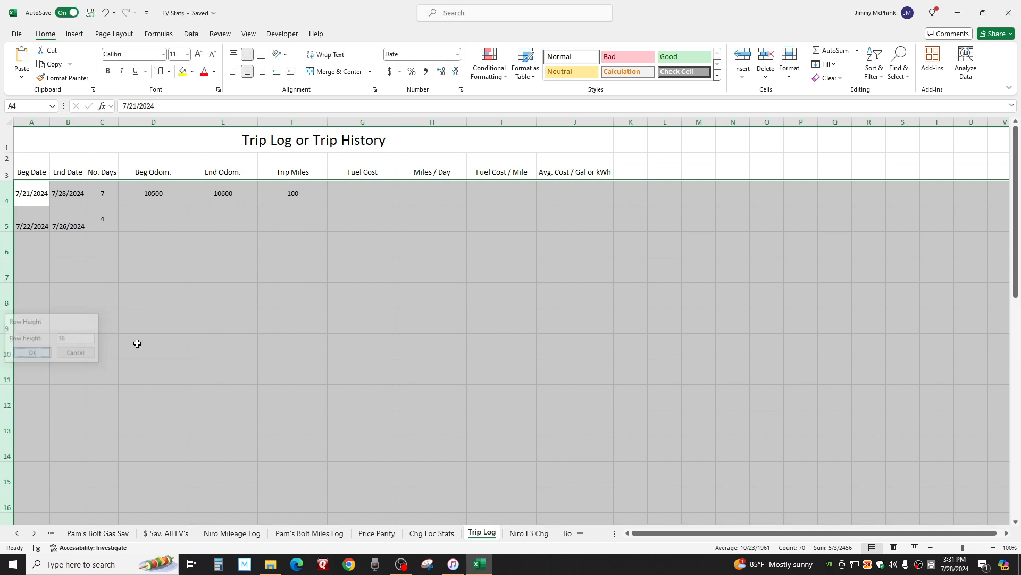
left_click(107, 278)
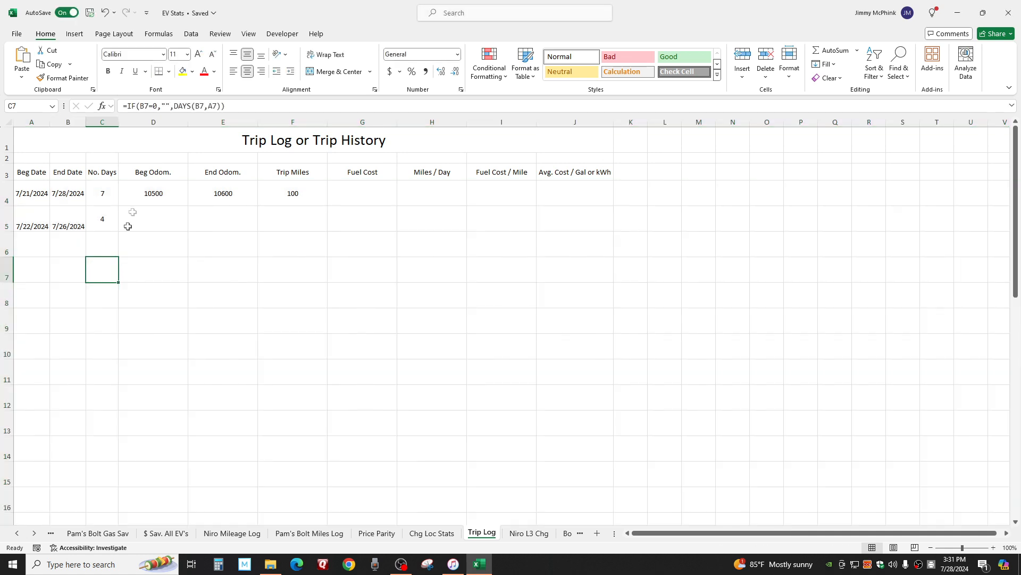
Undo the last row height change and centre cells A4 through J35 both vertically and horizontally
left_click(105, 12)
left_click(127, 324)
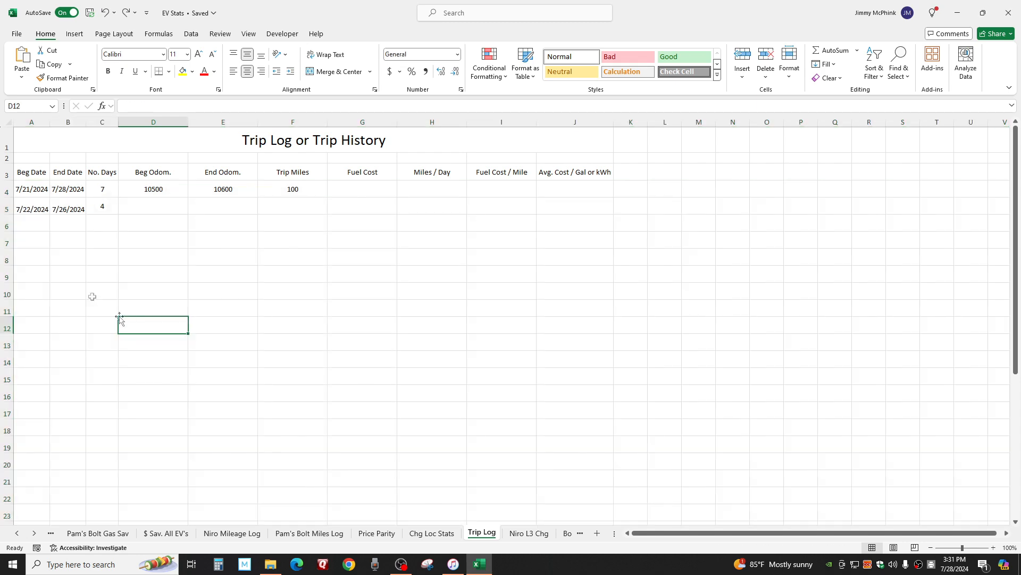
left_click_drag(36, 189, 596, 495)
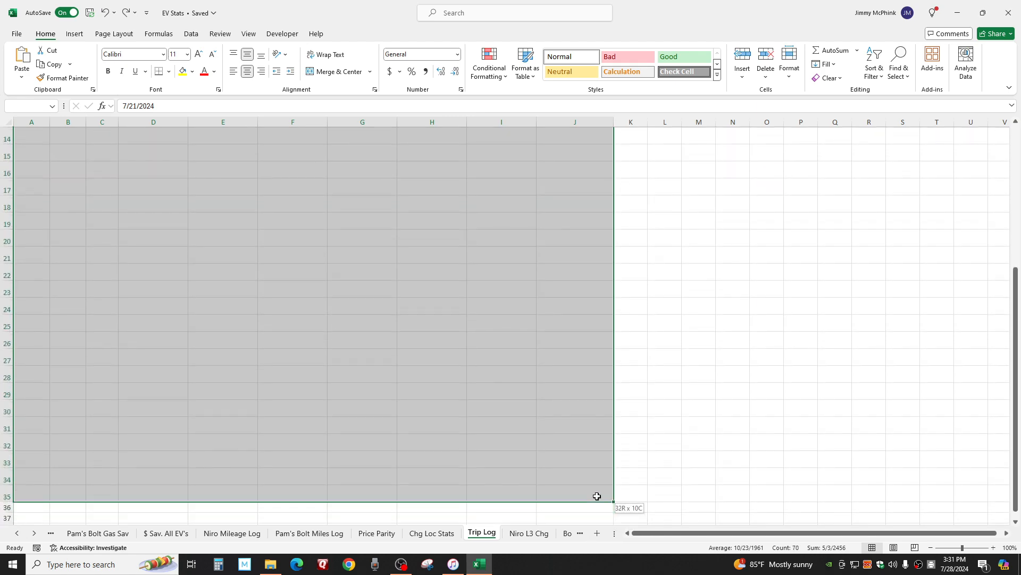
left_click(259, 73)
left_click(248, 74)
left_click(248, 54)
left_click(298, 302)
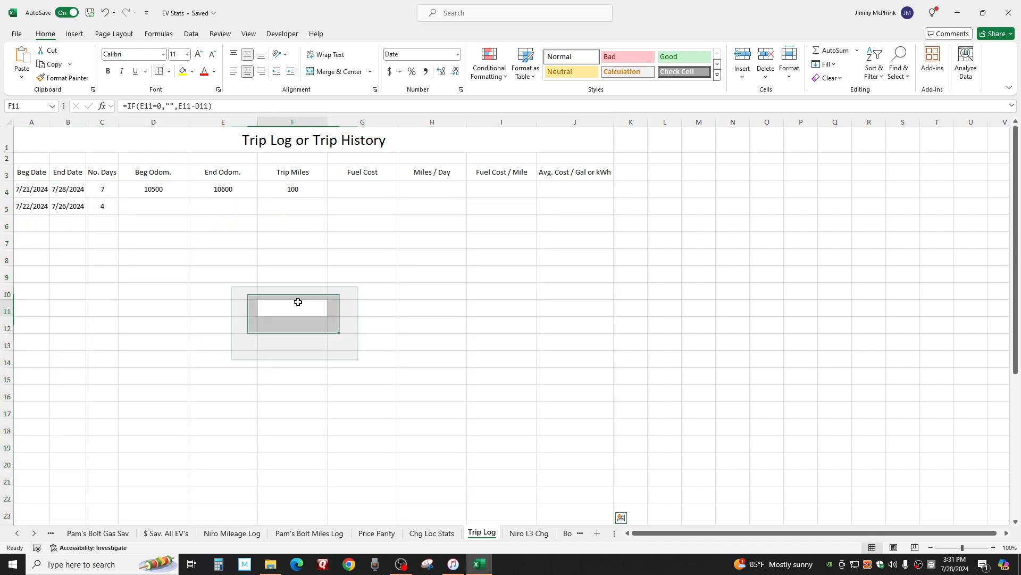
Enter a fuel cost of 40 in cell G4 for the first trip
left_click(373, 190)
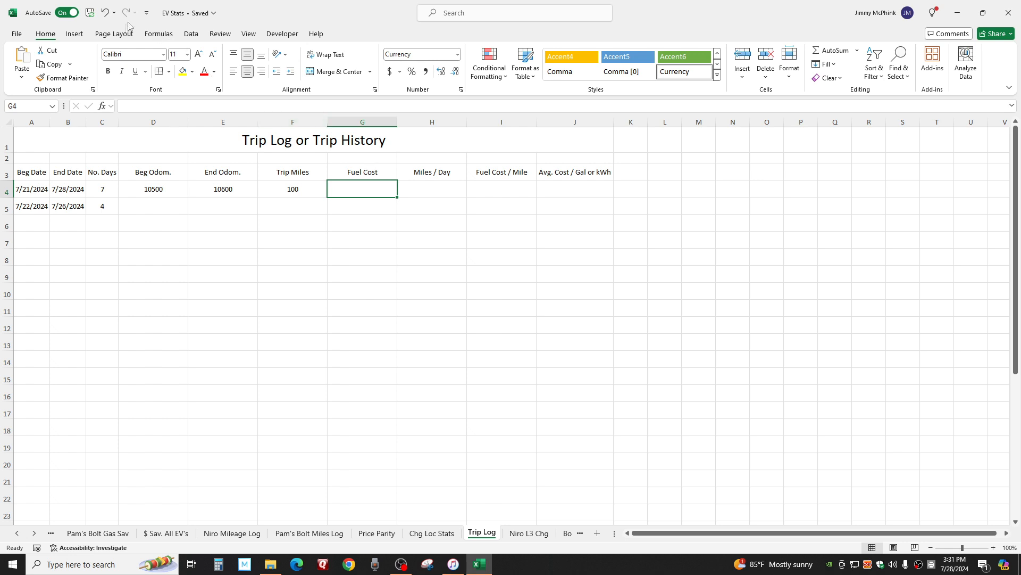
left_click(159, 34)
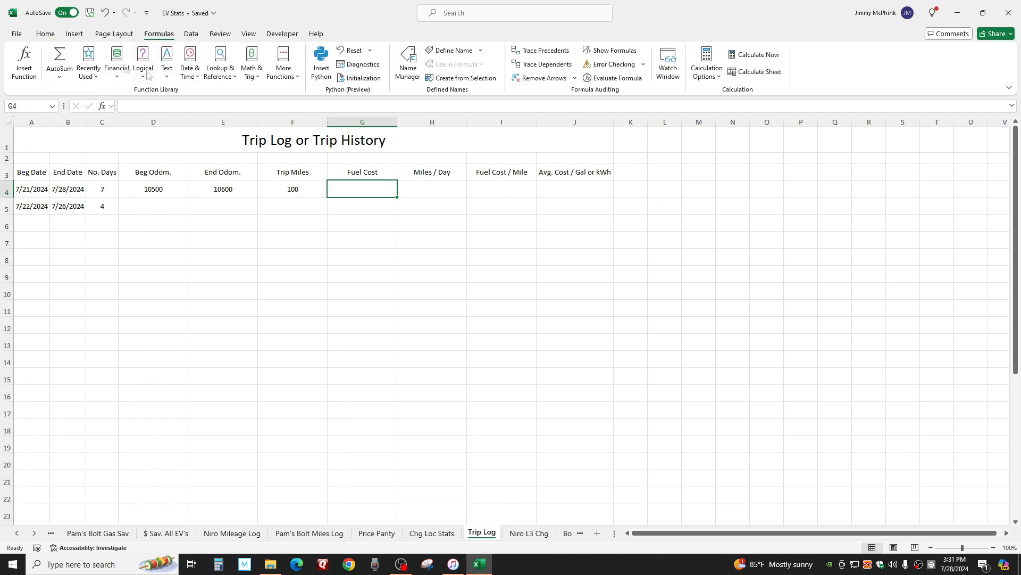
left_click(45, 33)
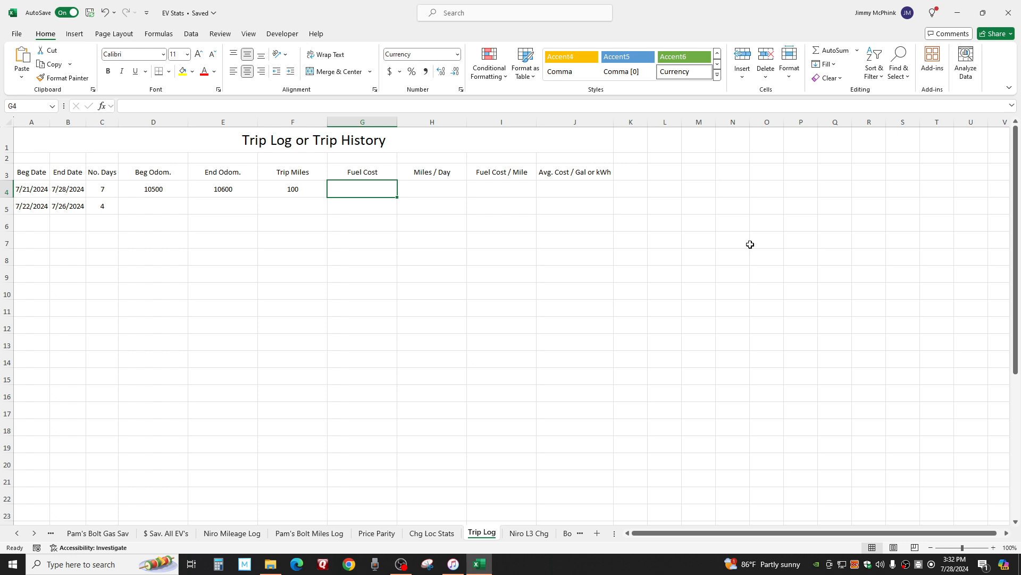
type("40")
key("Return")
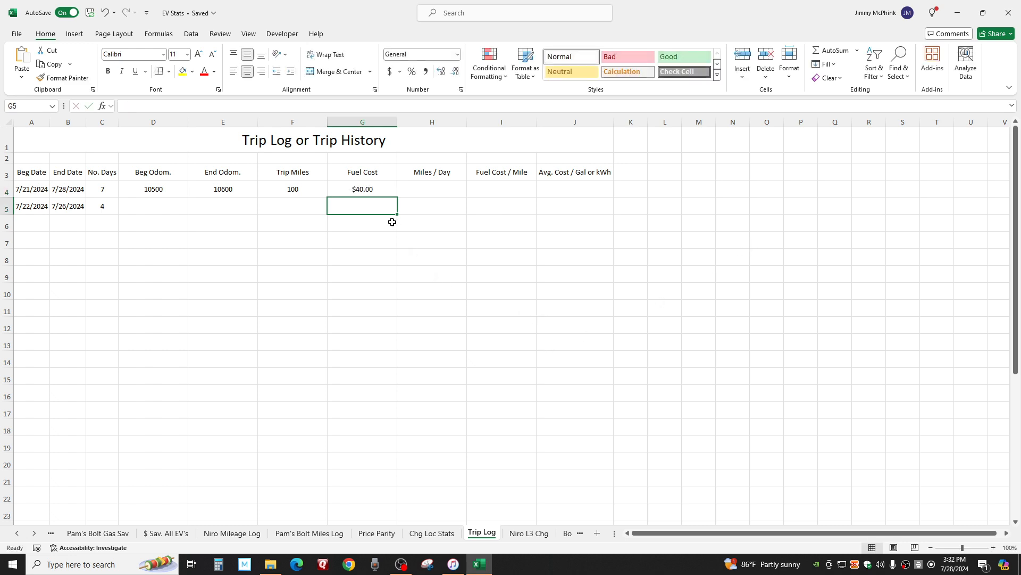
Try the Accounting number format on the fuel cost in cell G4
left_click(371, 188)
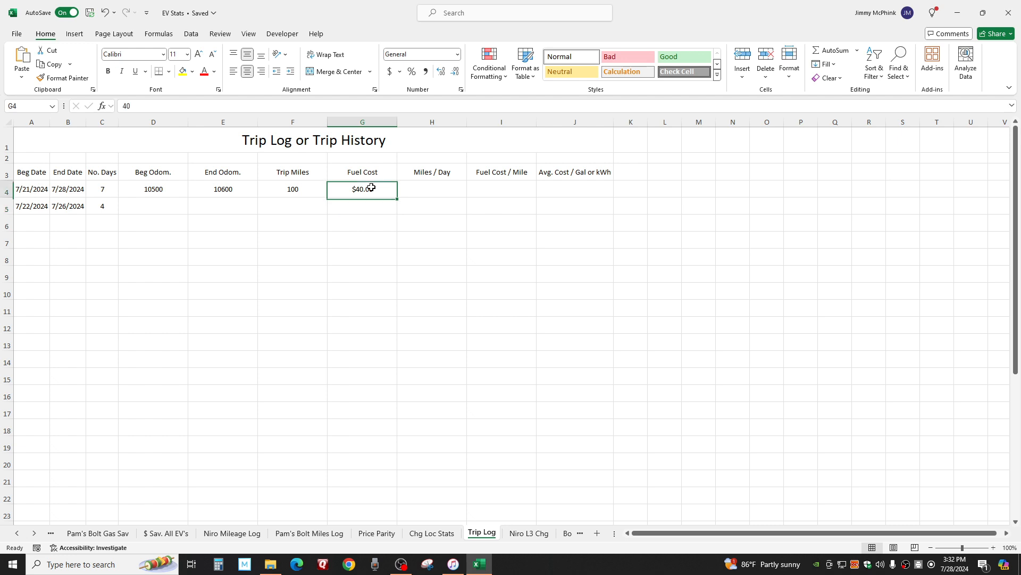
left_click(457, 54)
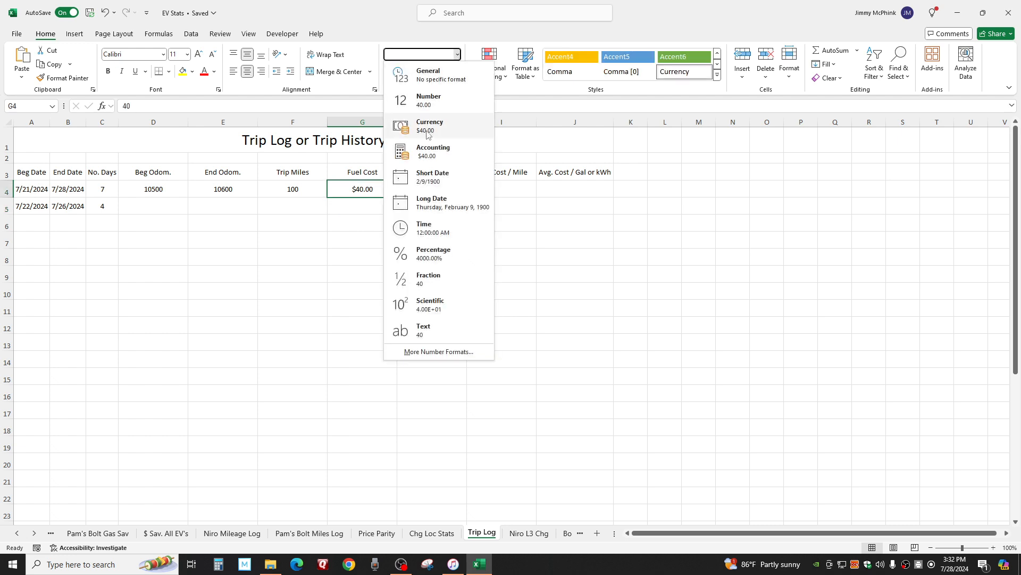
left_click(432, 149)
left_click(407, 326)
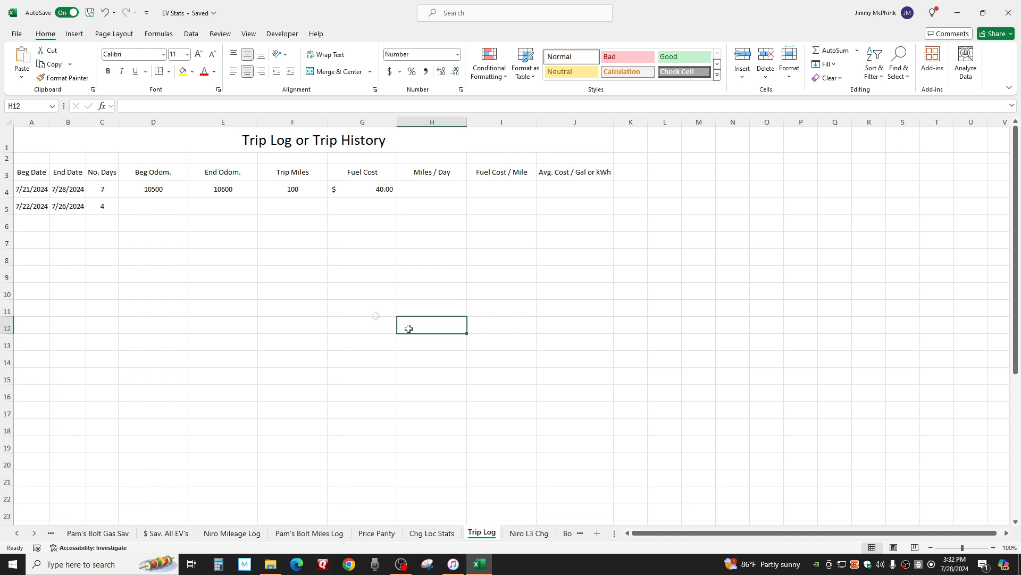
Apply the Currency number format to the fuel cost in cell G4
left_click(363, 186)
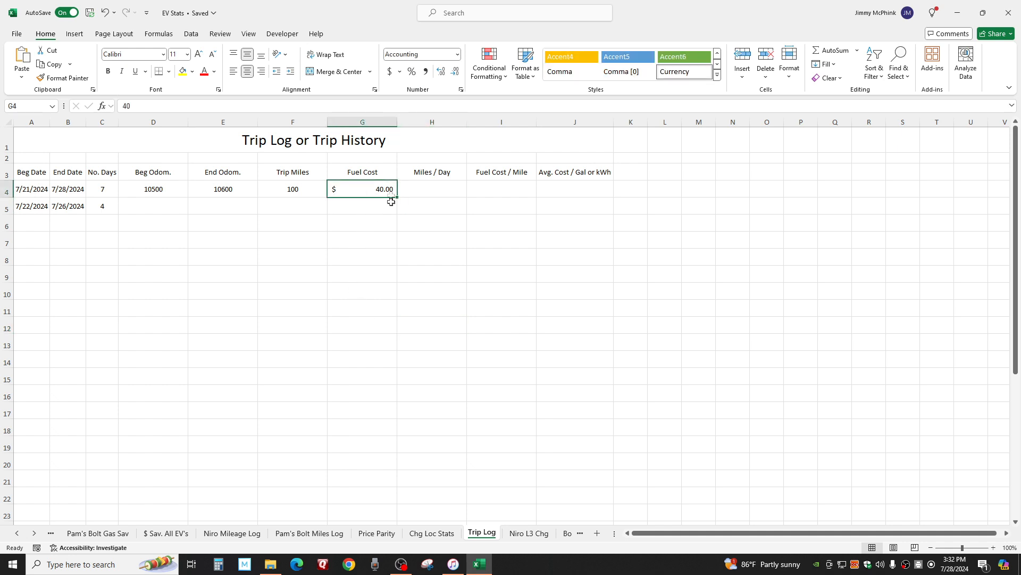
left_click(458, 54)
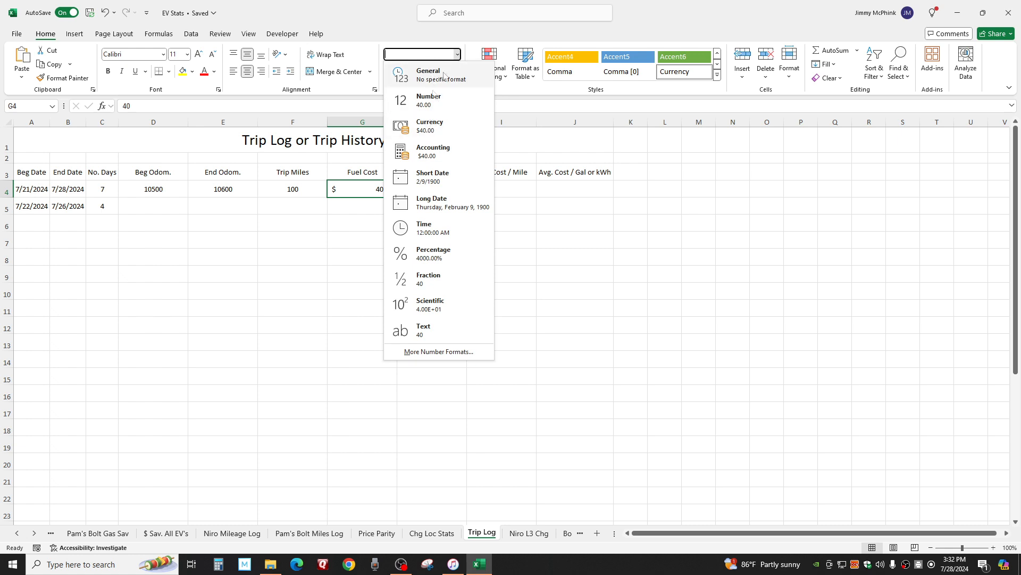
left_click(430, 125)
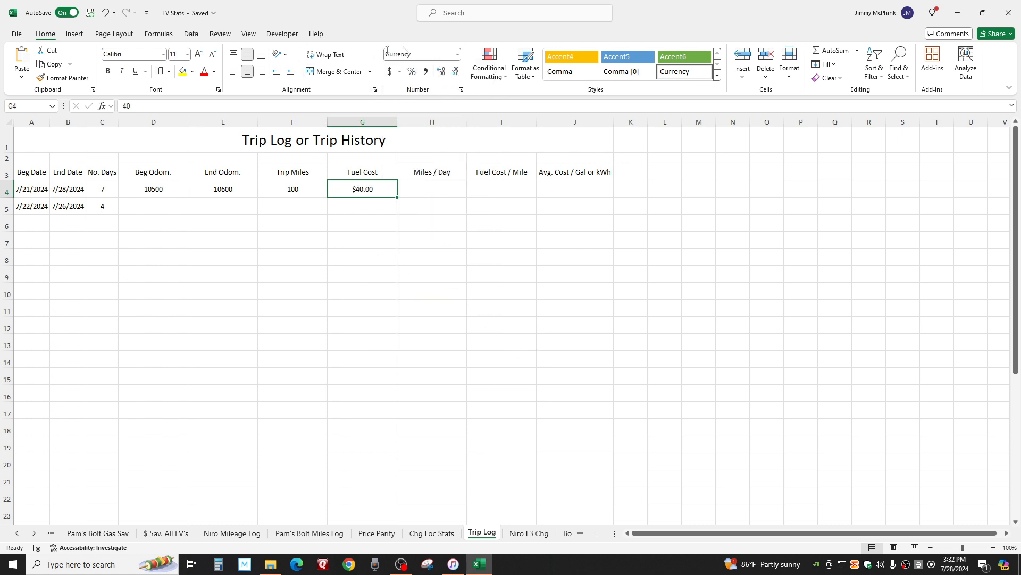
left_click(457, 55)
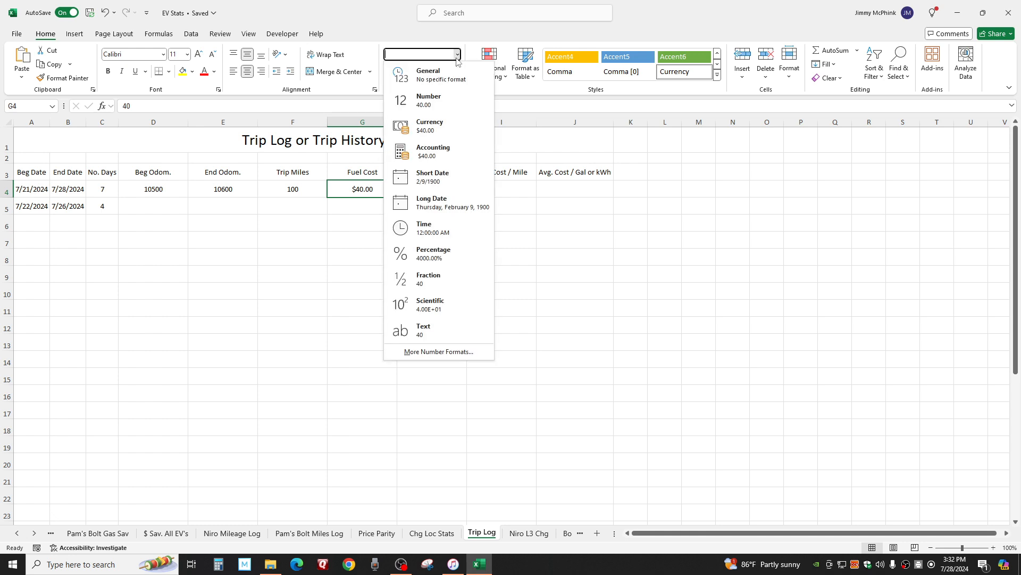
left_click(457, 55)
left_click(502, 294)
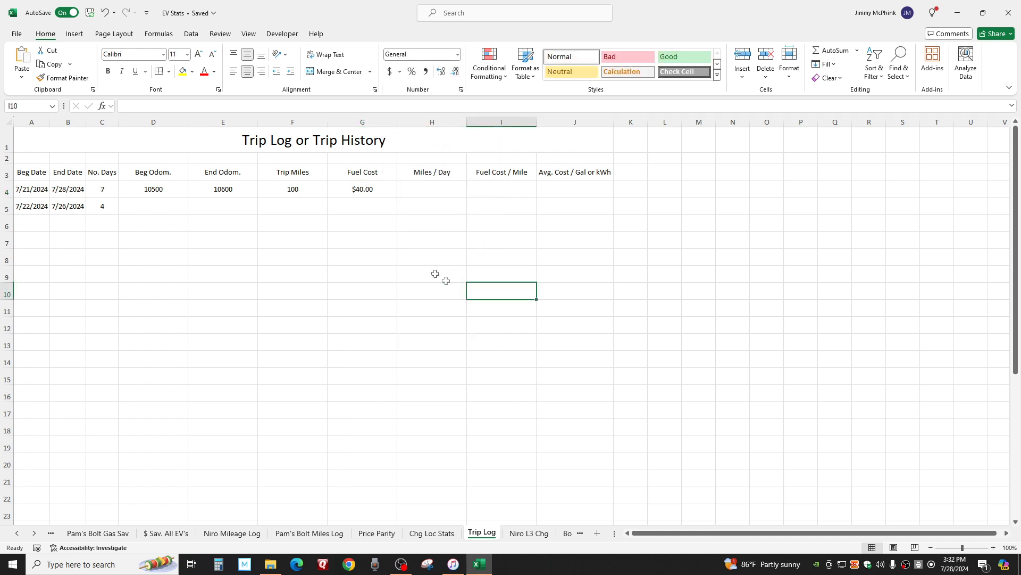
left_click(369, 205)
left_click(361, 187)
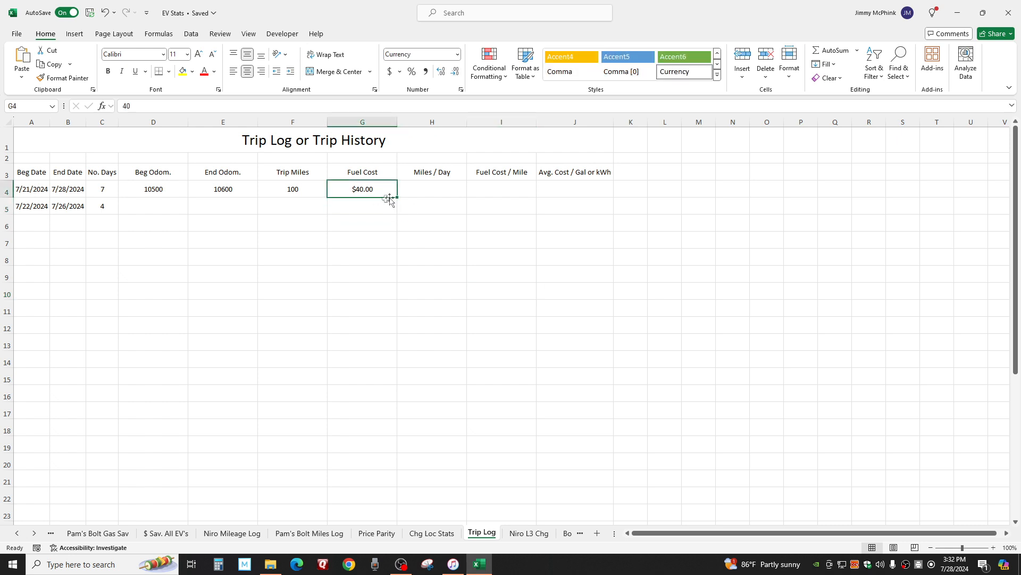
left_click(441, 193)
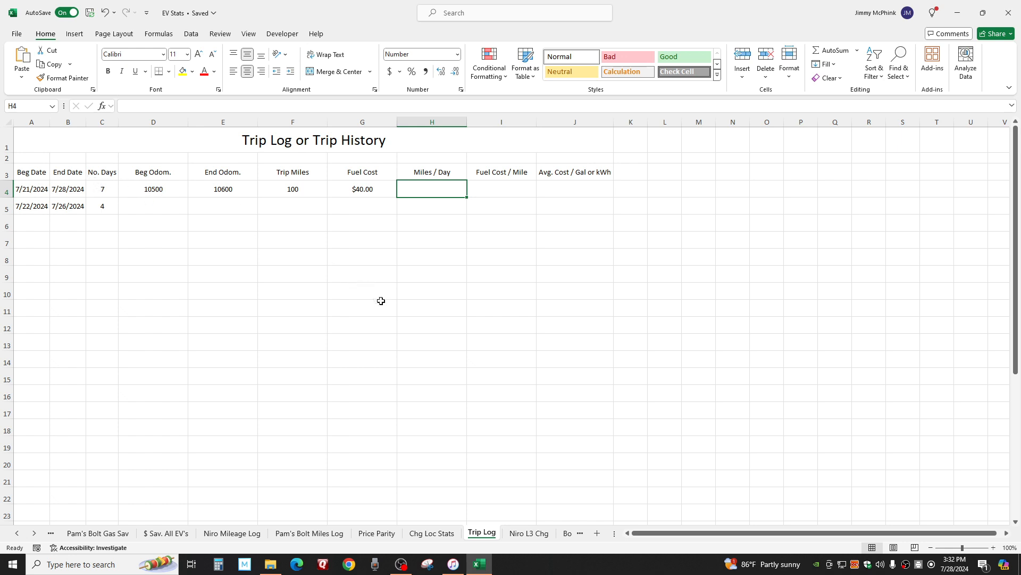
type("+IF9")
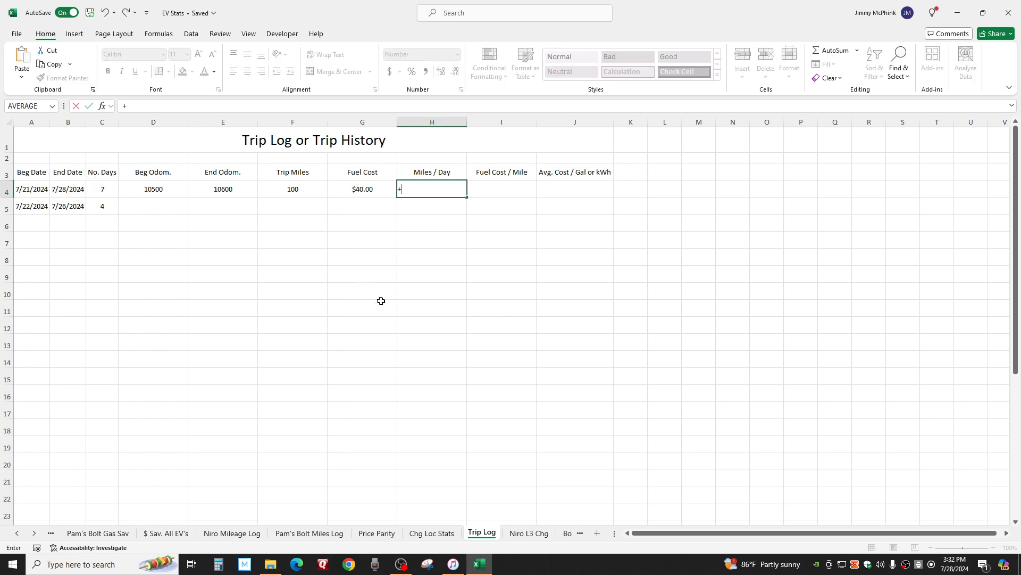
key("BackSpace")
key("BackSpace")
key("BackSpace")
key("BackSpace")
Enter the formula =IF(F4,"",F4/C4) in cell H4 to divide trip miles by the number of days
type("=if(")
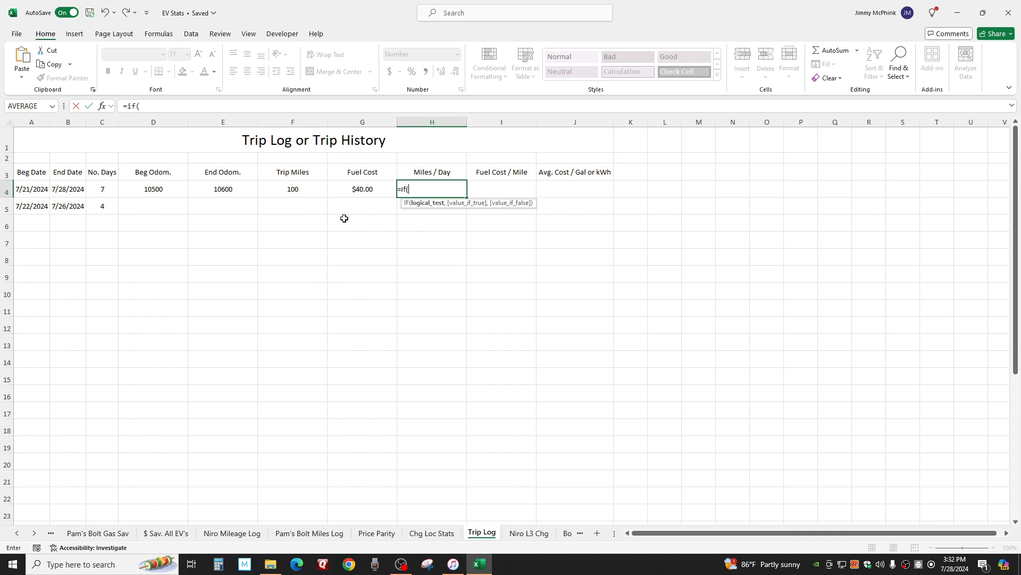
left_click(297, 189)
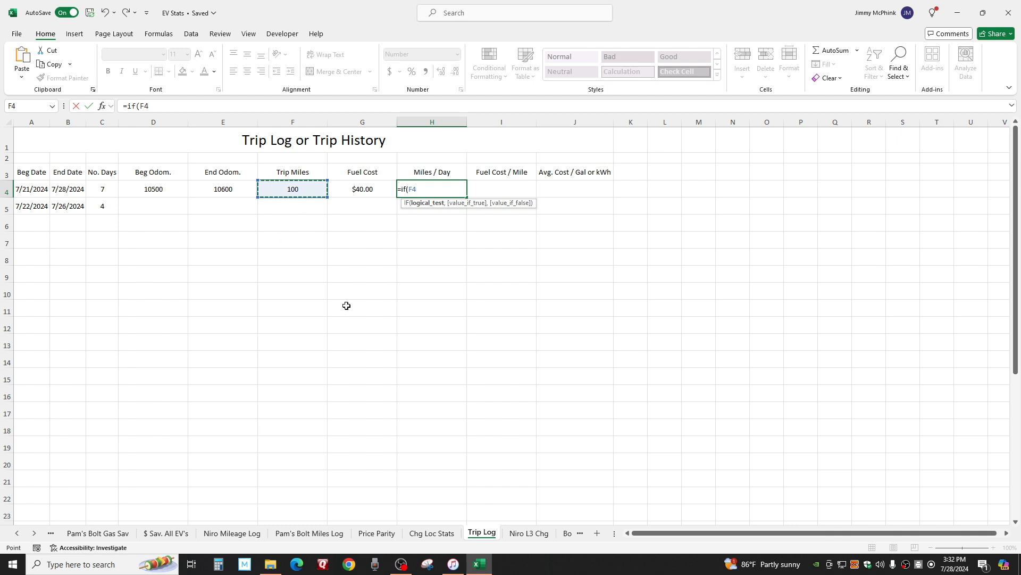
type(",")
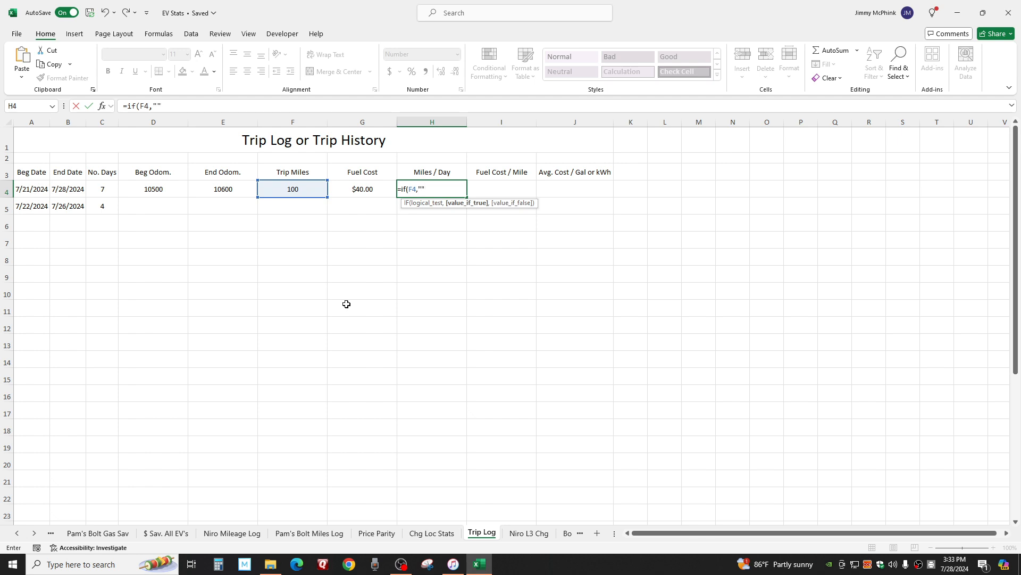
type("\"\",")
left_click(307, 187)
type("/")
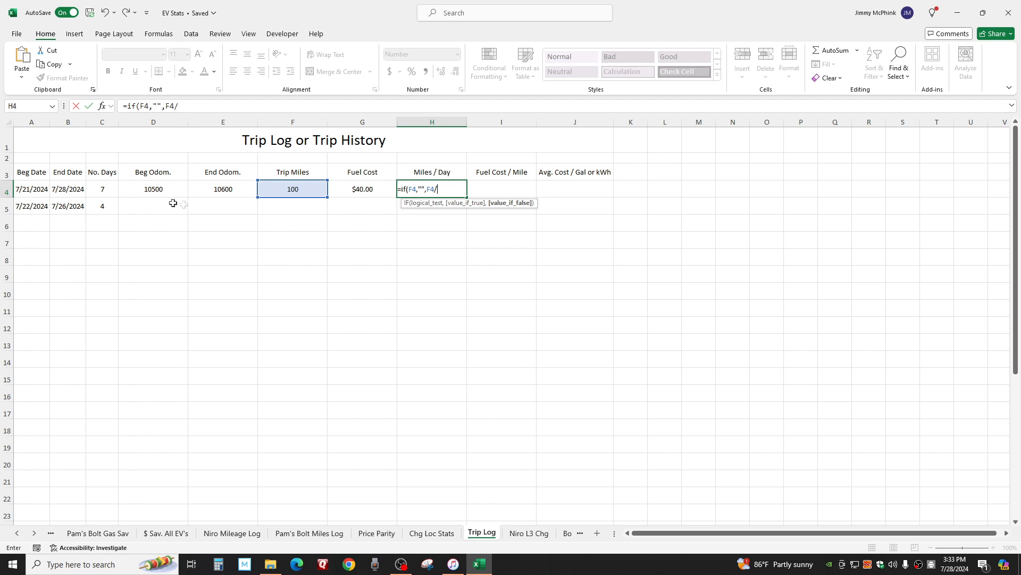
left_click(108, 190)
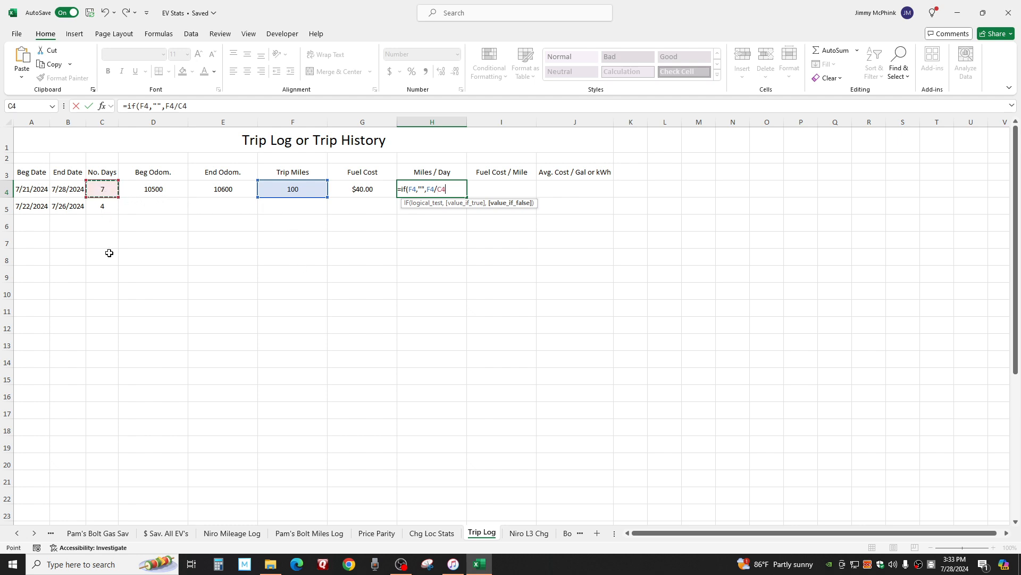
type(")")
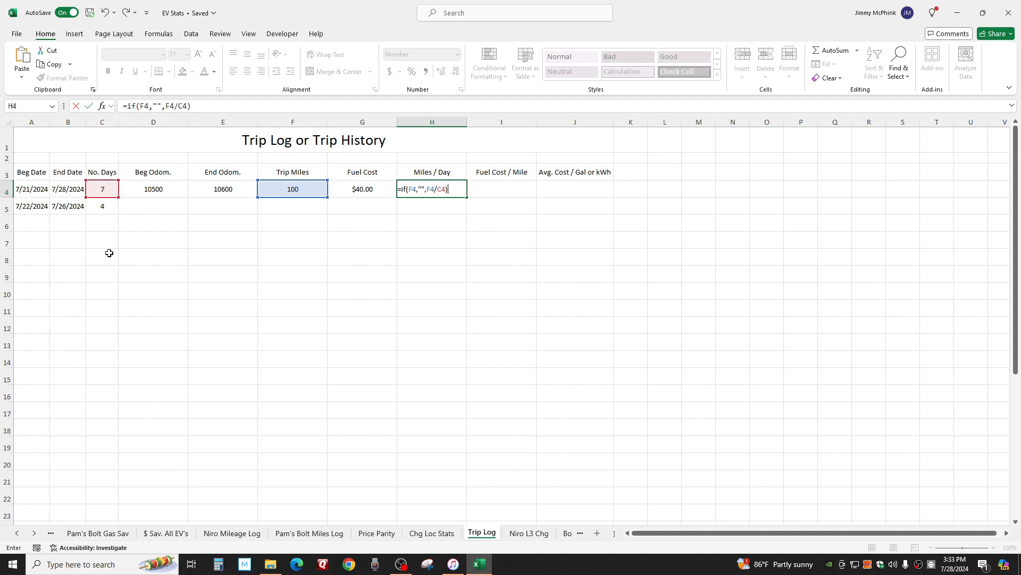
key("Return")
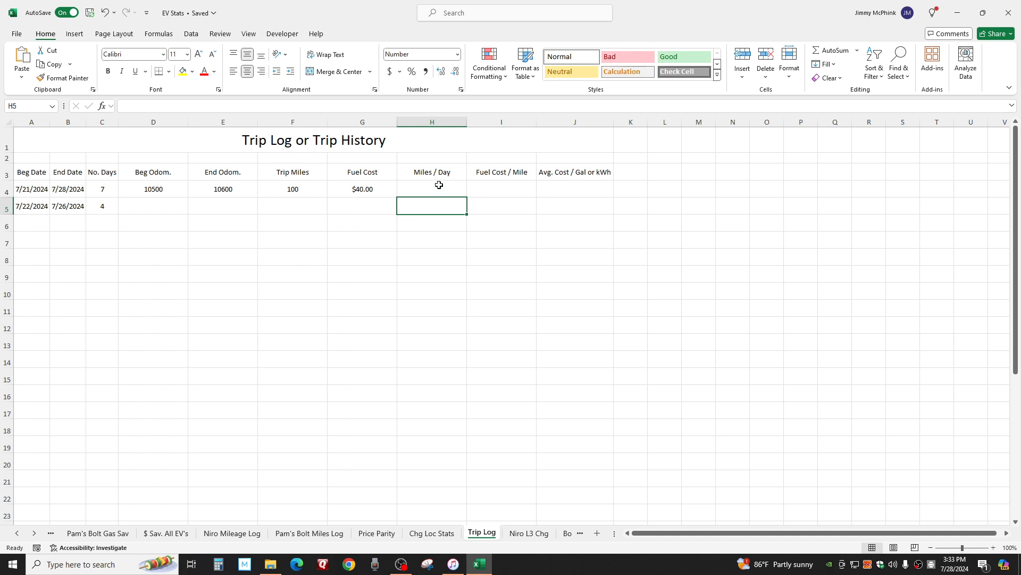
Correct the miles per day formula in cell H4 to =IF(F4=0,"",F4/C4)
left_click(439, 185)
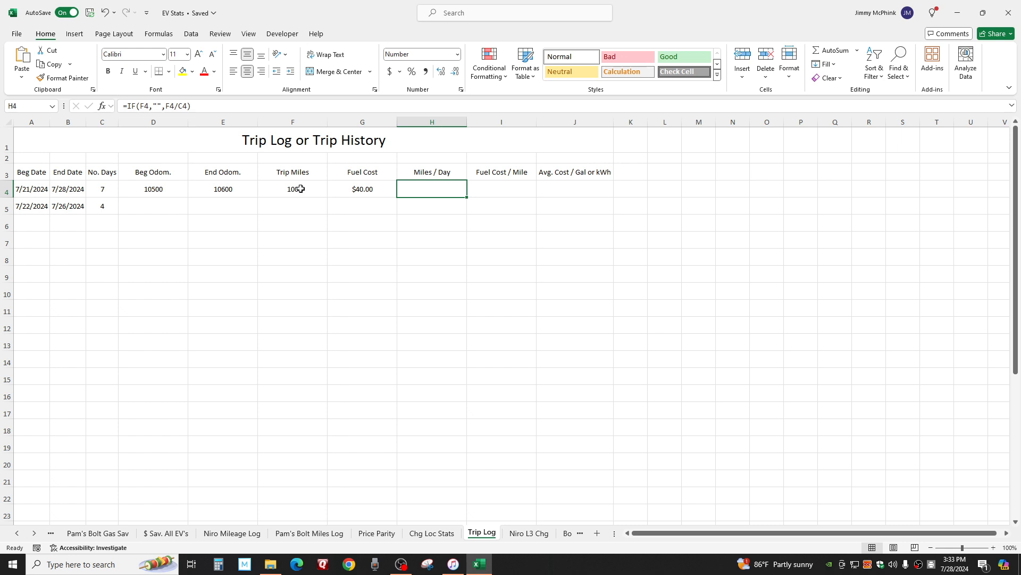
left_click(152, 105)
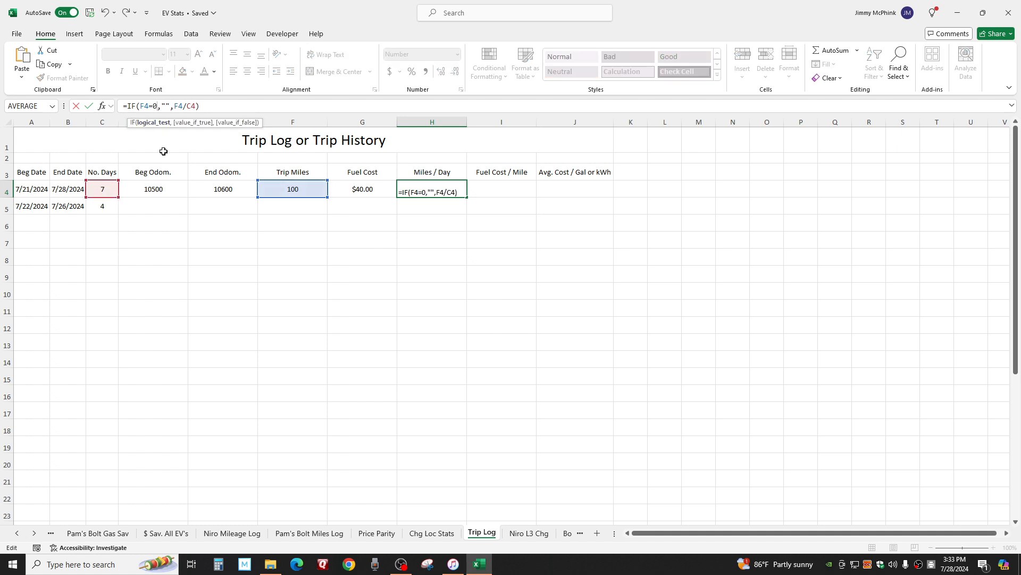
key("Return")
left_click(454, 188)
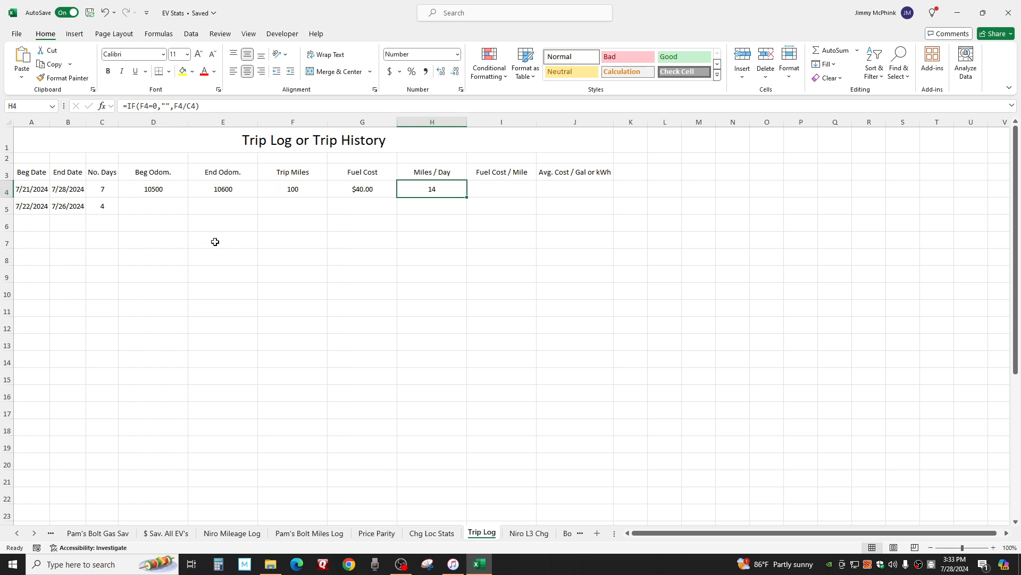
Enter the second trip's beginning odometer reading 10660 in D5 and ending reading 11000 in E5
left_click(144, 205)
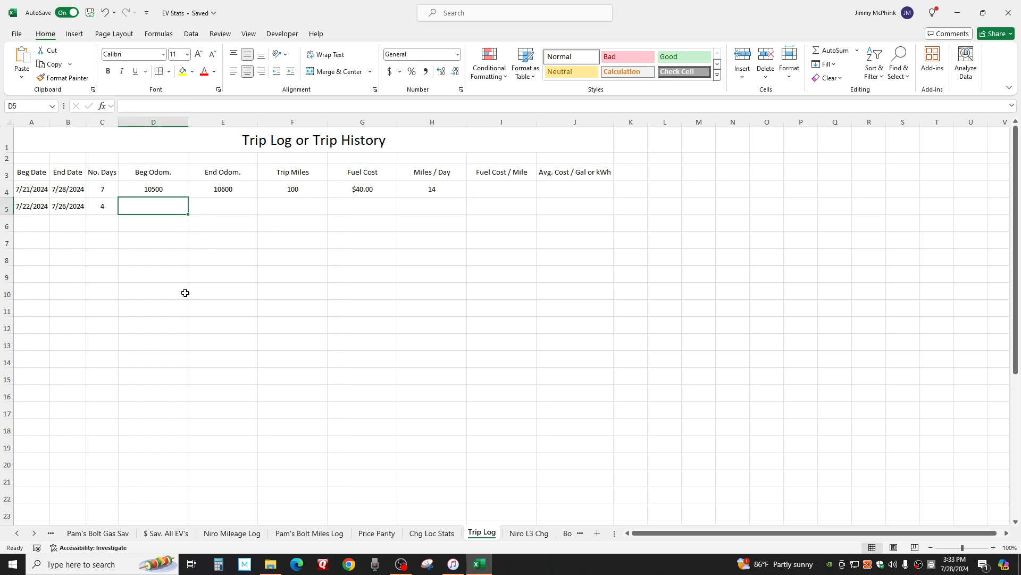
type("10660")
key("Tab")
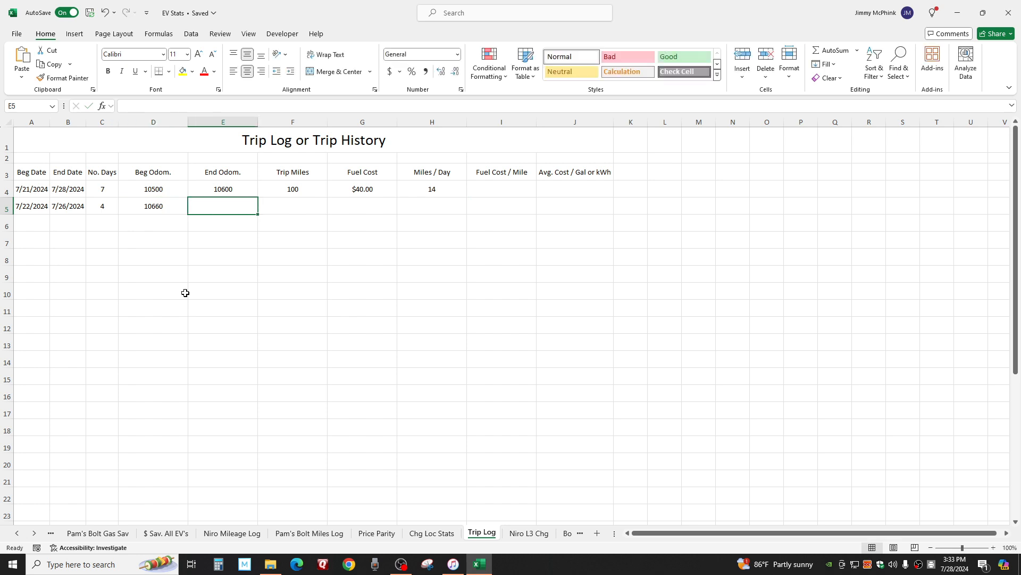
type("11000")
key("Tab")
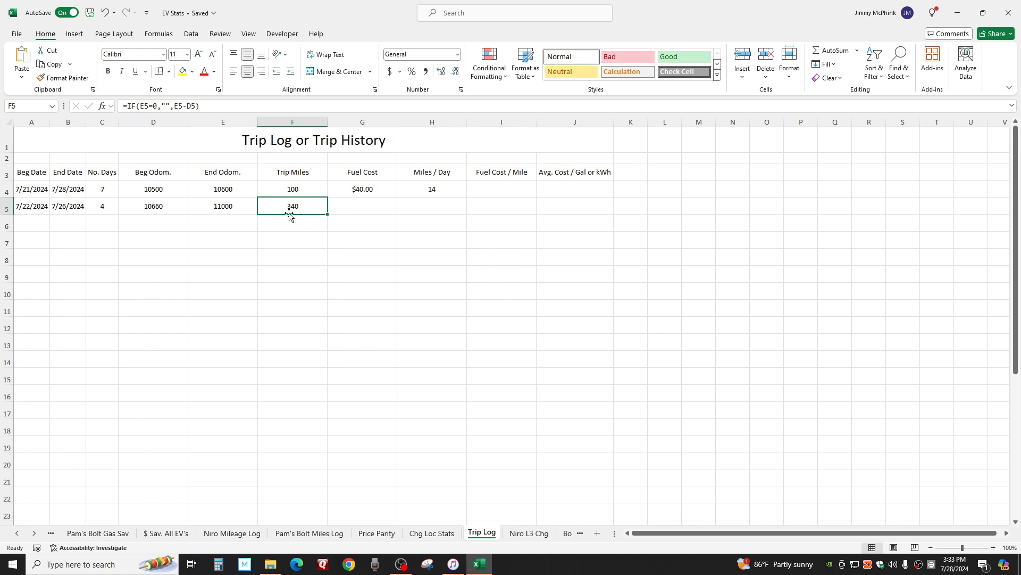
Enter a fuel cost of 82.45 in cell G5 for the second trip and select that cell again
left_click(386, 213)
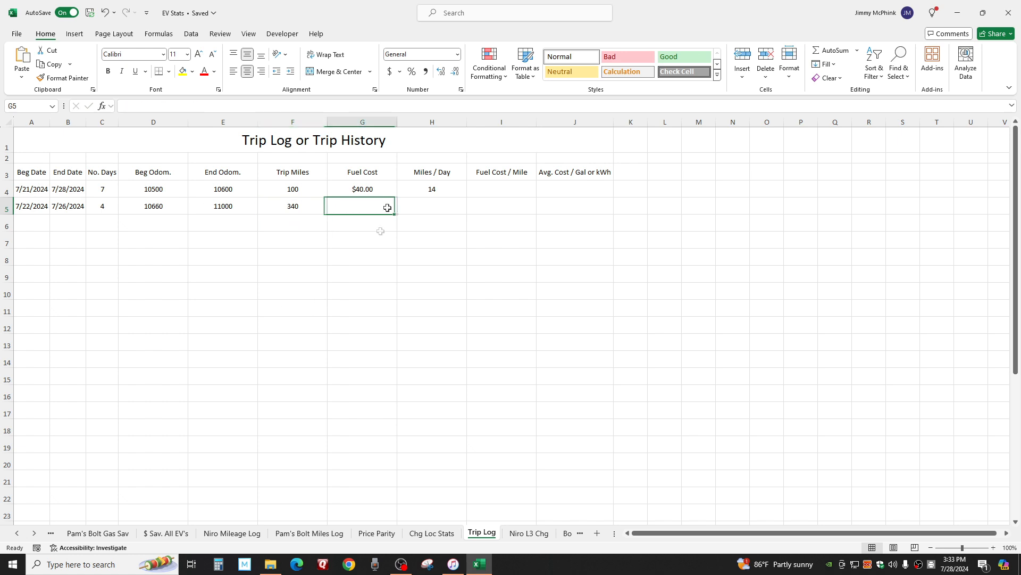
type("8")
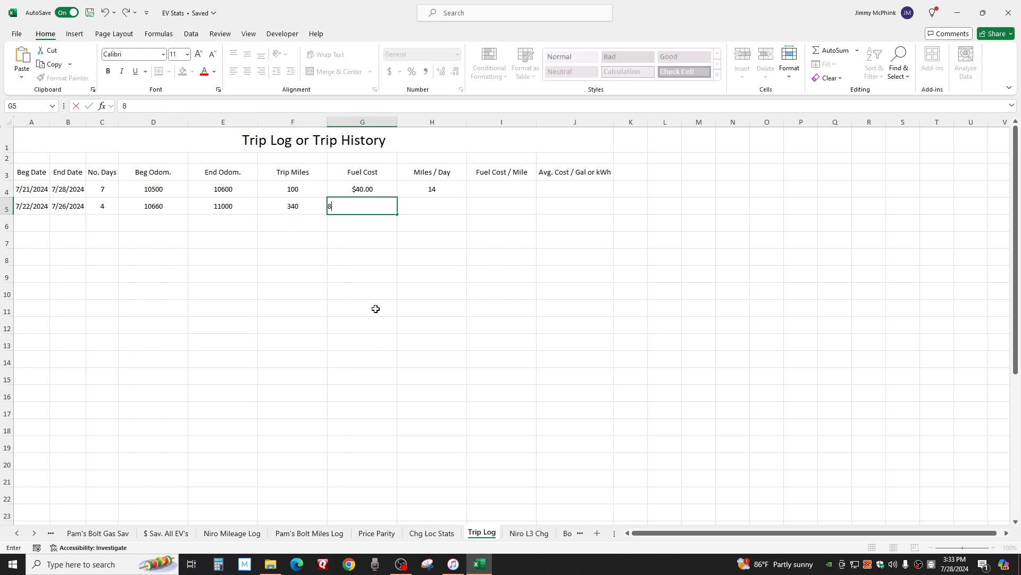
type("2.45")
key("Return")
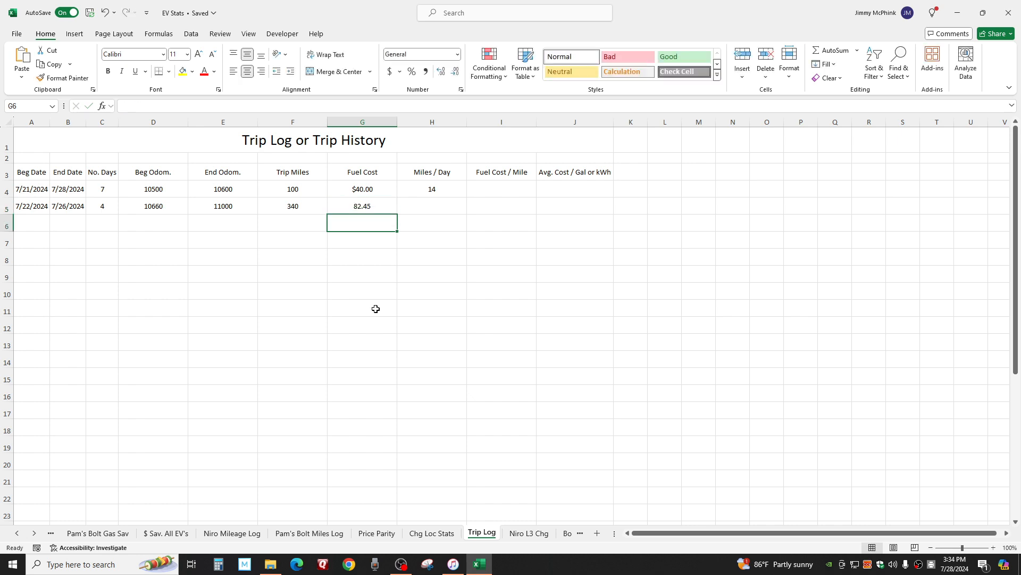
left_click(371, 205)
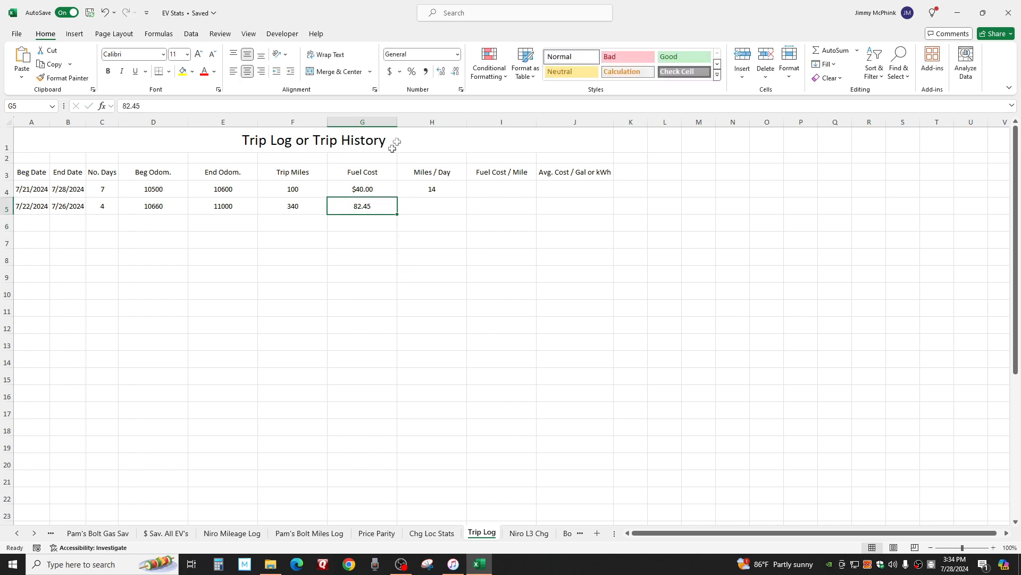
Apply the Currency number format to the second trip's fuel cost in cell G5
left_click(390, 71)
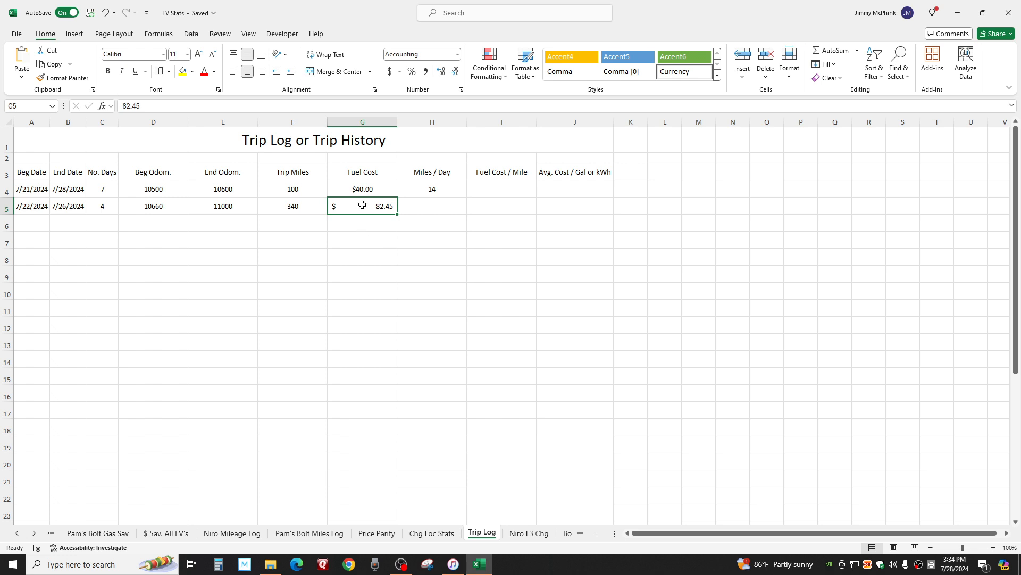
left_click(457, 54)
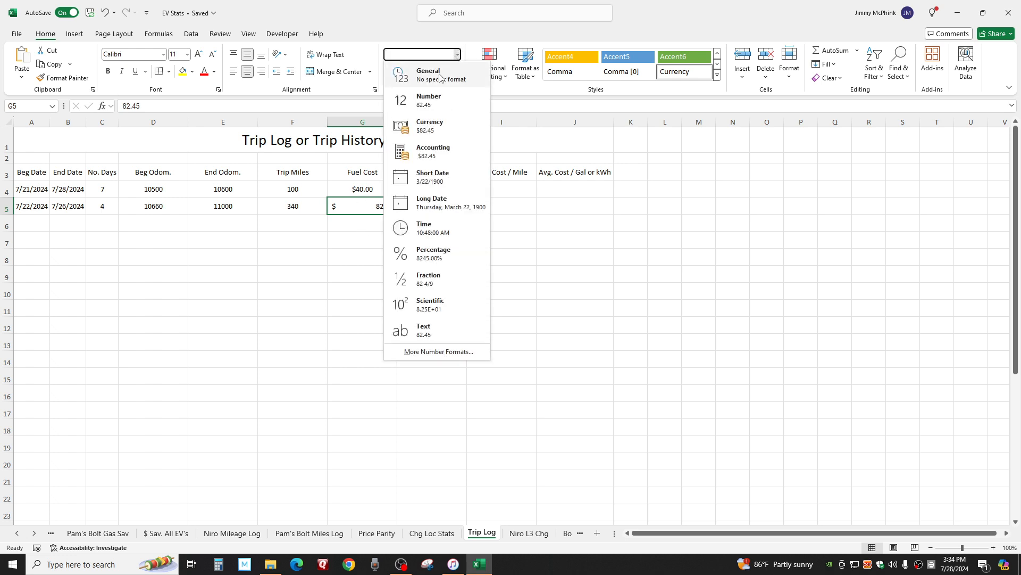
left_click(430, 126)
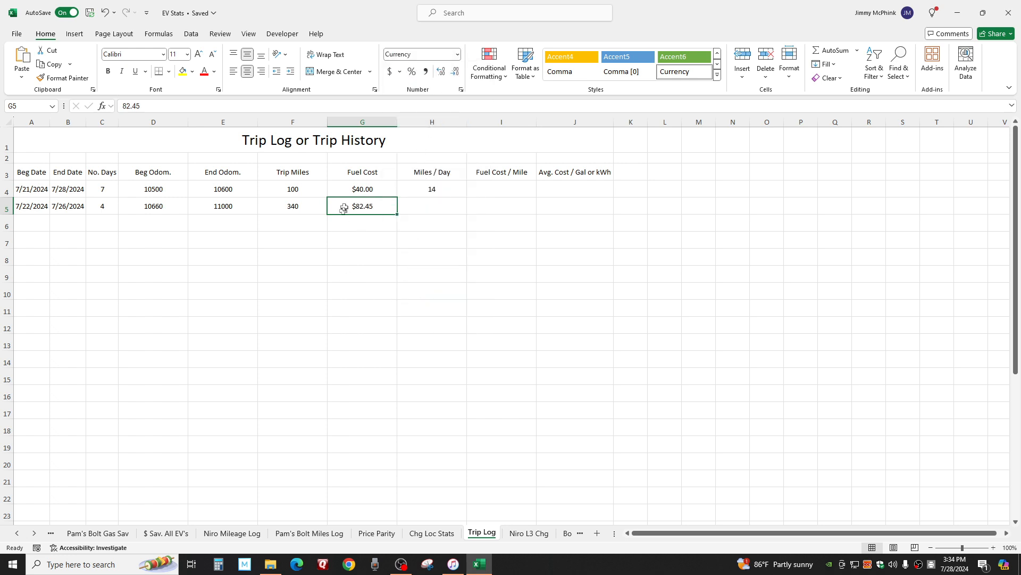
Fill cell G5 down through G35 to carry its currency format, and clear the copied values from G6:G35
left_click_drag(399, 214, 380, 502)
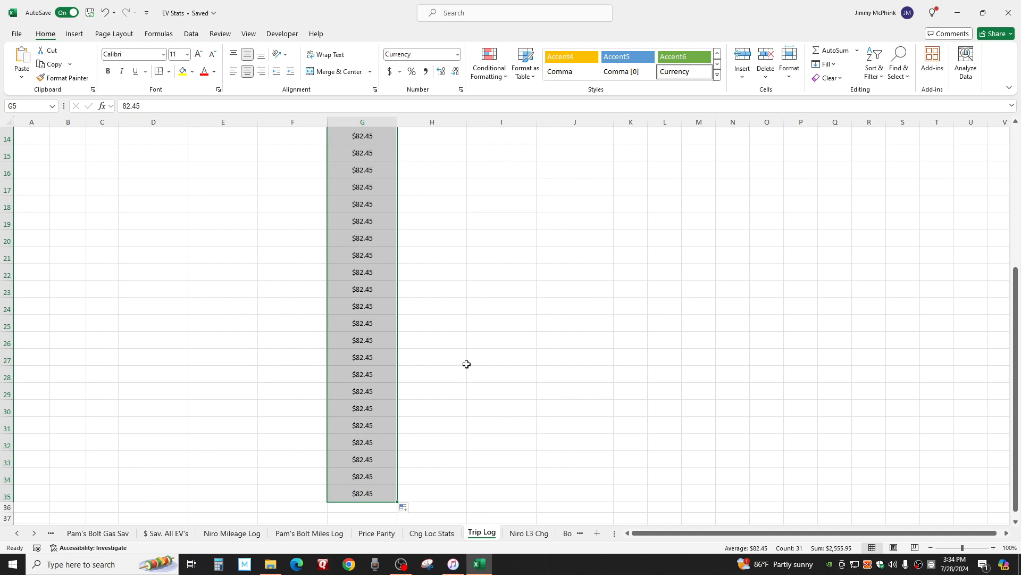
scroll(467, 361, "up", 3)
scroll(466, 361, "up", 1)
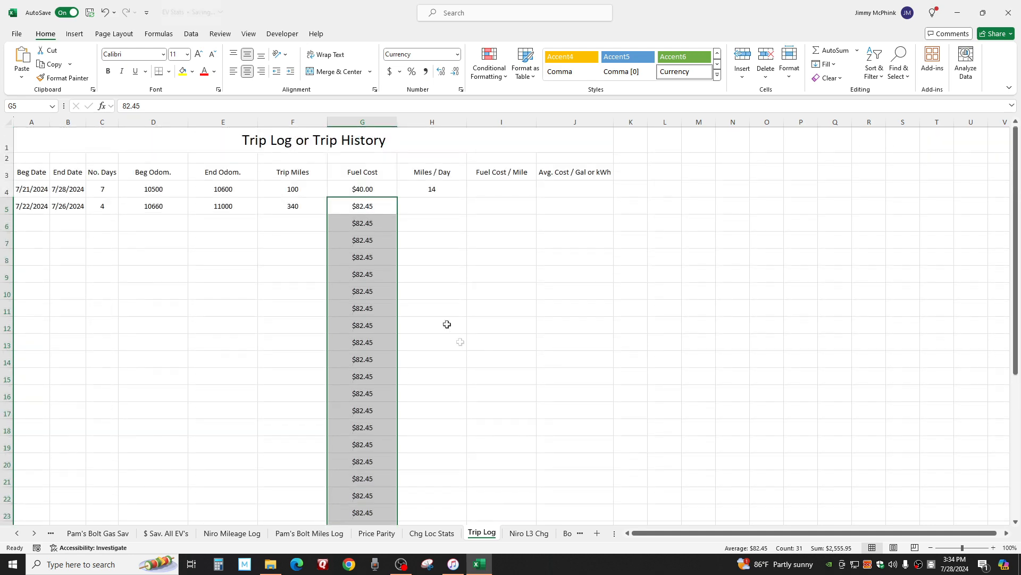
left_click(355, 222)
left_click_drag(355, 222, 353, 490)
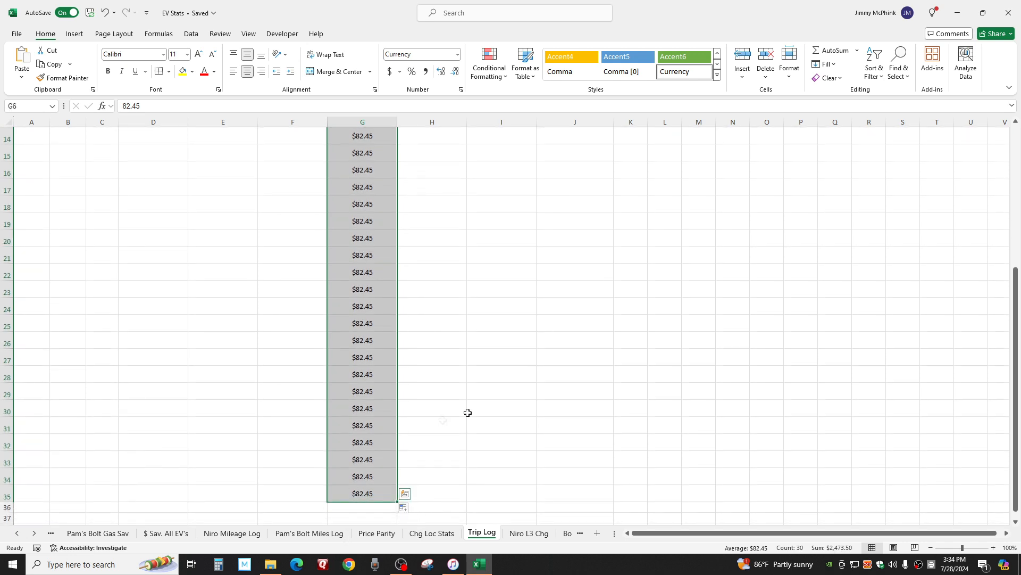
key("ctrl+z")
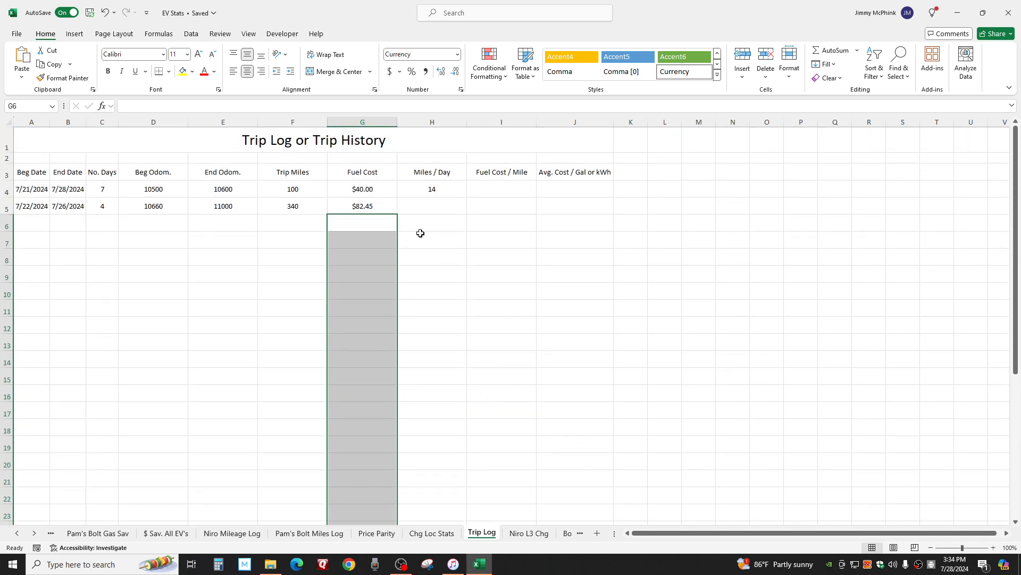
Copy the miles per day formula from cell H4 into H5
left_click(421, 202)
left_click(426, 189)
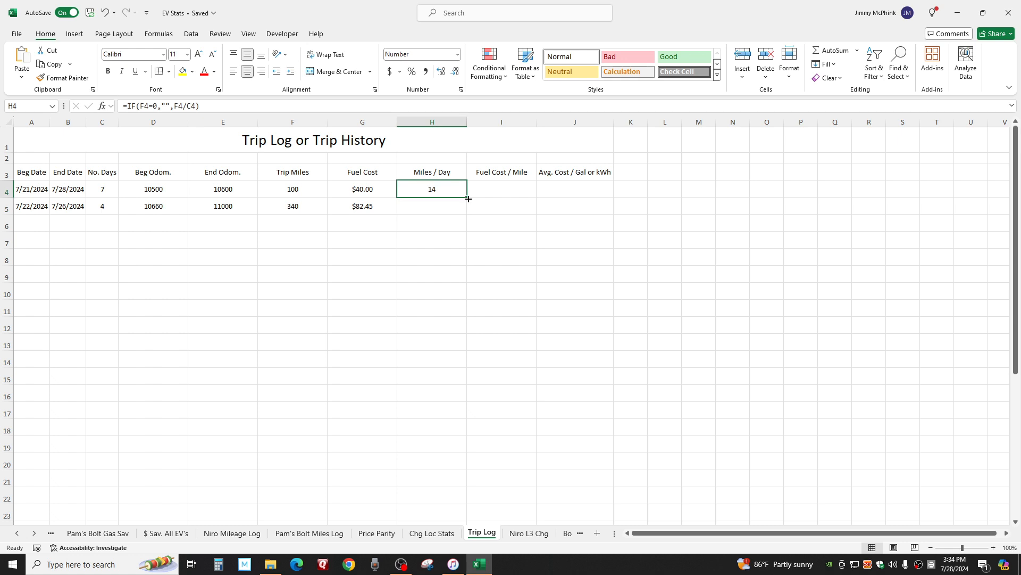
left_click_drag(466, 195, 461, 210)
left_click(451, 294)
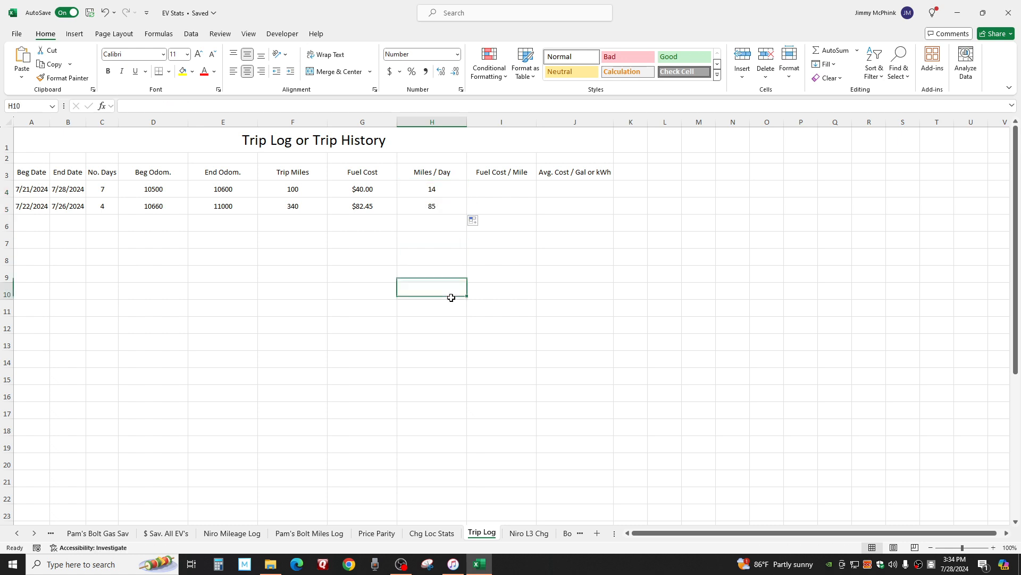
Fill the miles per day formula from cell H5 down through H35
left_click(428, 206)
left_click_drag(467, 214, 447, 503)
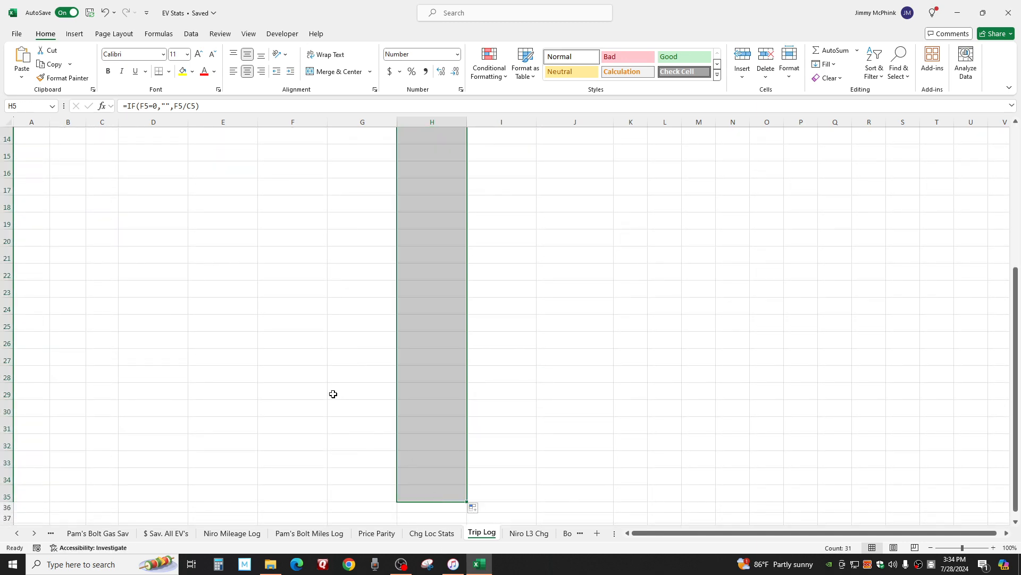
left_click(333, 394)
scroll(323, 313, "up", 4)
scroll(322, 313, "up", 1)
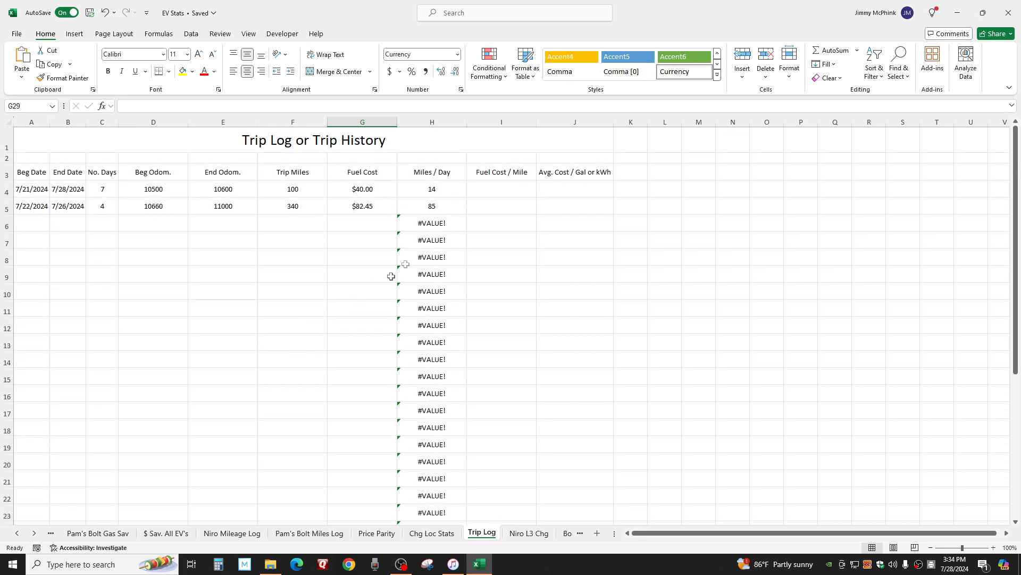
Consult the help on the error in cell H6, and clear the filled formulas from H6 down through row 35
left_click(425, 223)
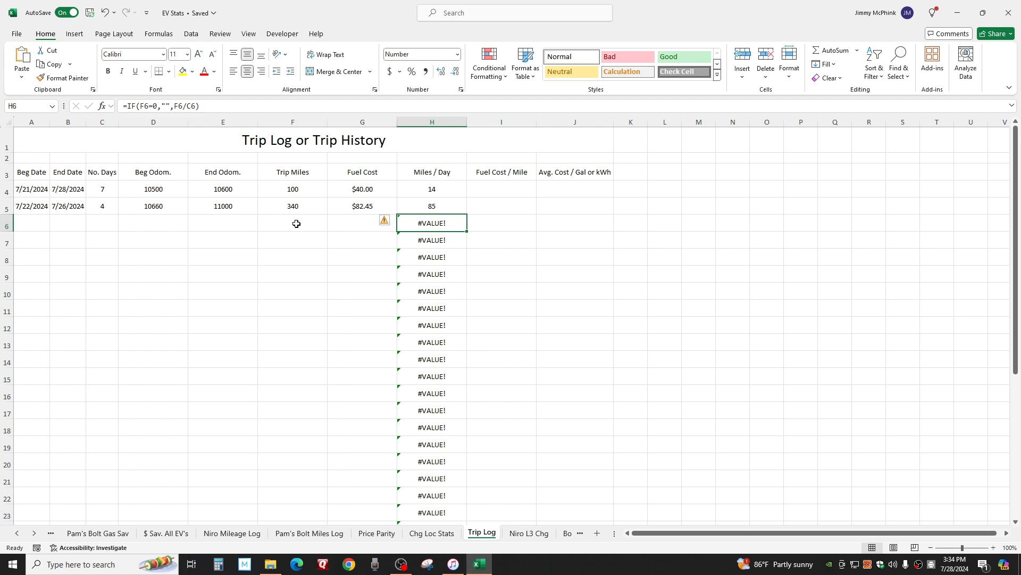
left_click(391, 221)
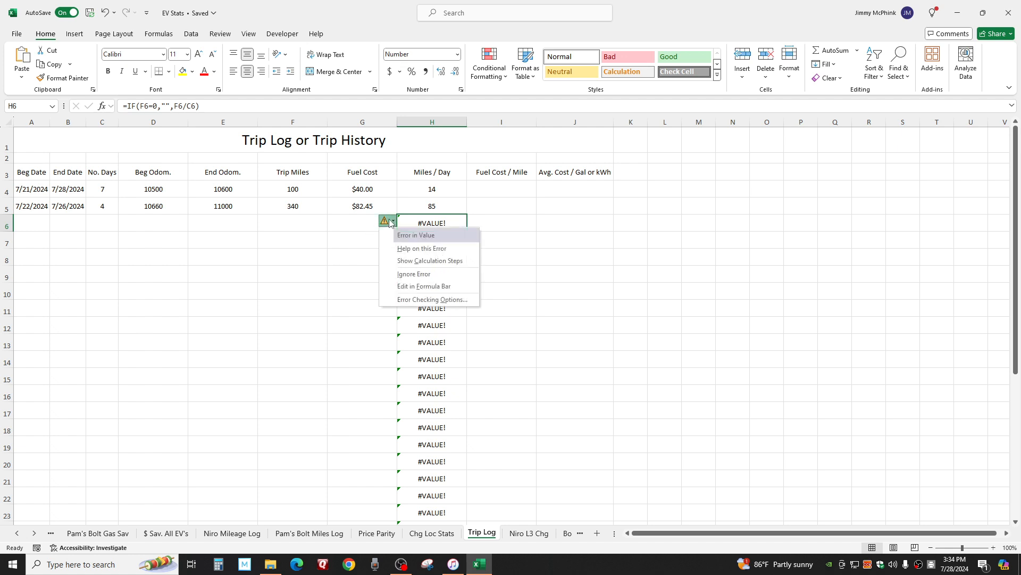
left_click(414, 249)
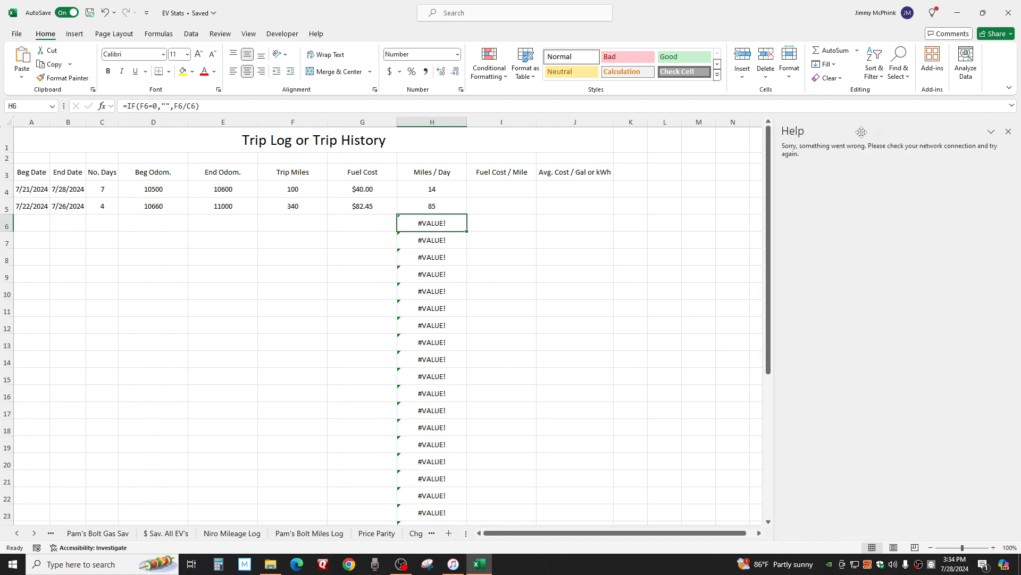
left_click(1009, 131)
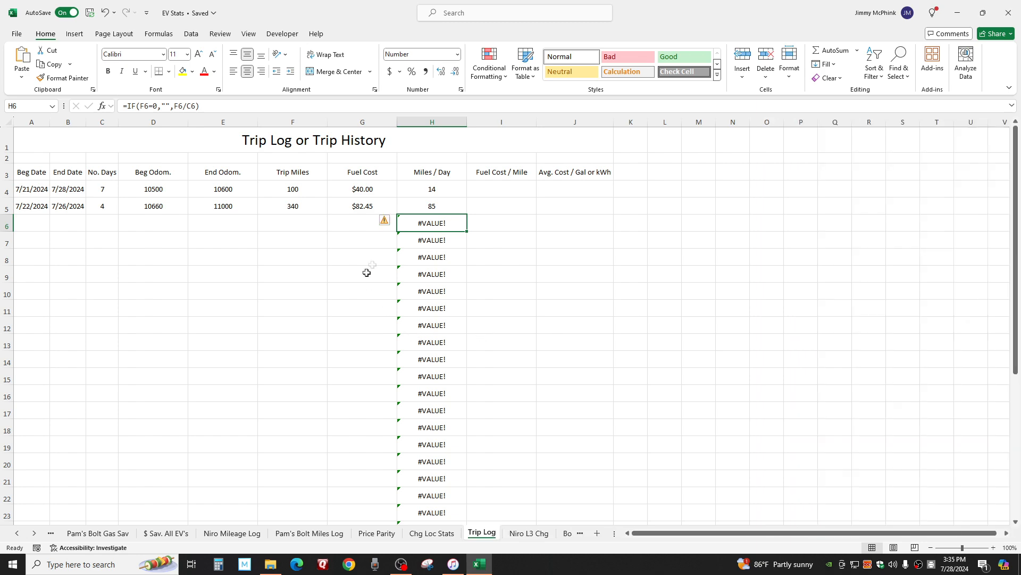
left_click(313, 267)
left_click_drag(443, 223, 432, 505)
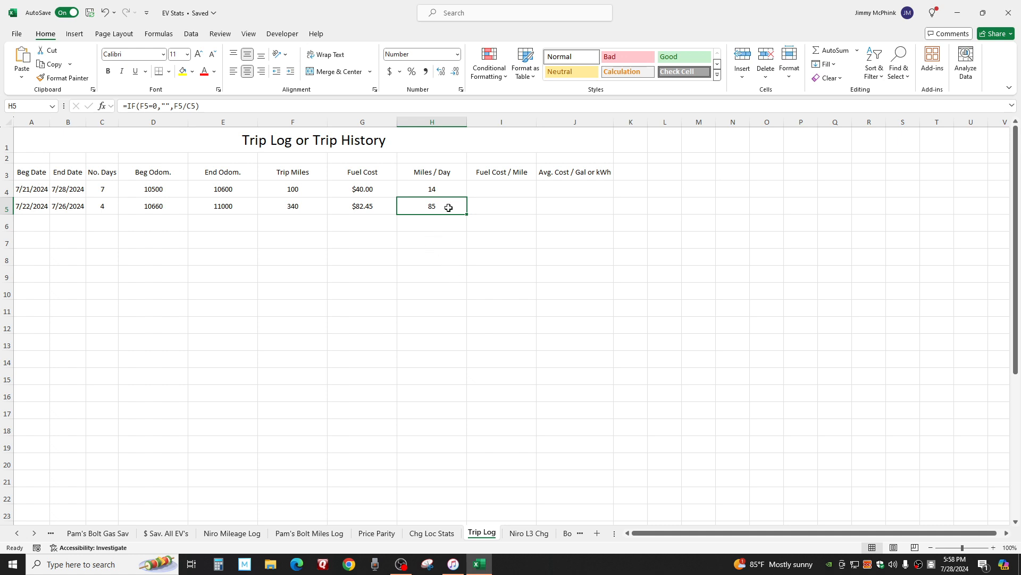
Try extending the H5 formula into H6 only, check that cell's error, and clear H6
left_click_drag(467, 216, 465, 231)
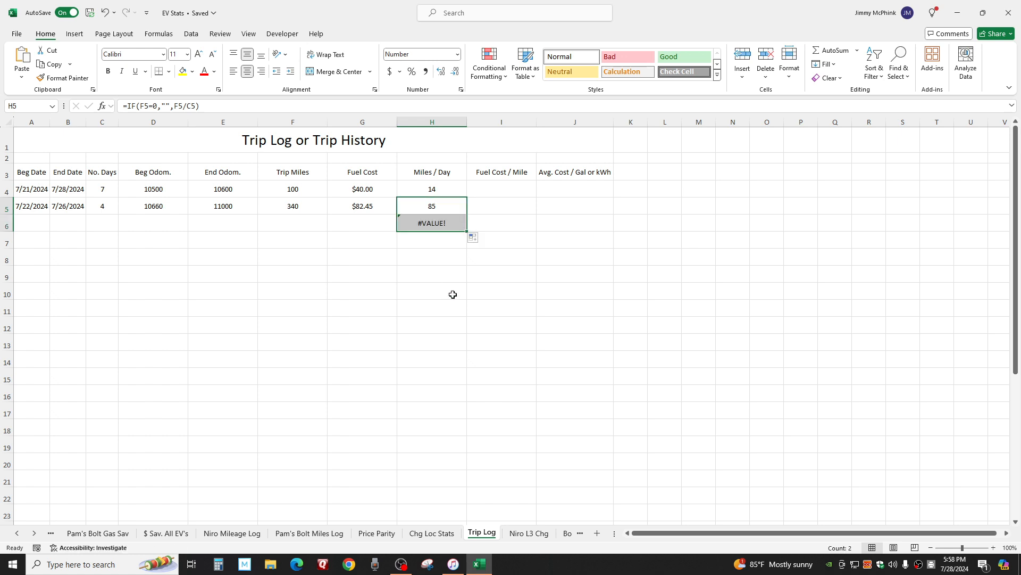
left_click(440, 272)
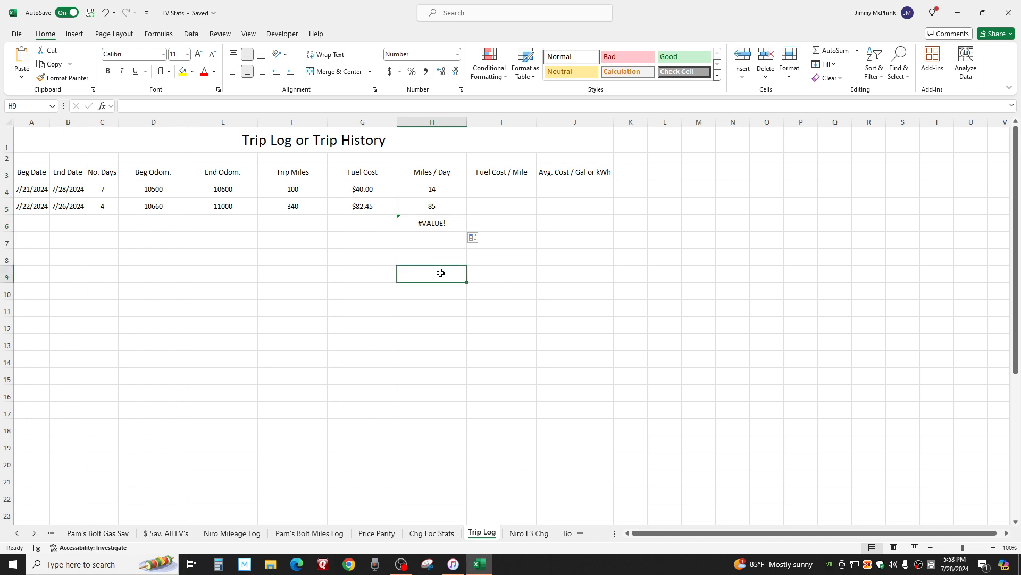
left_click(423, 226)
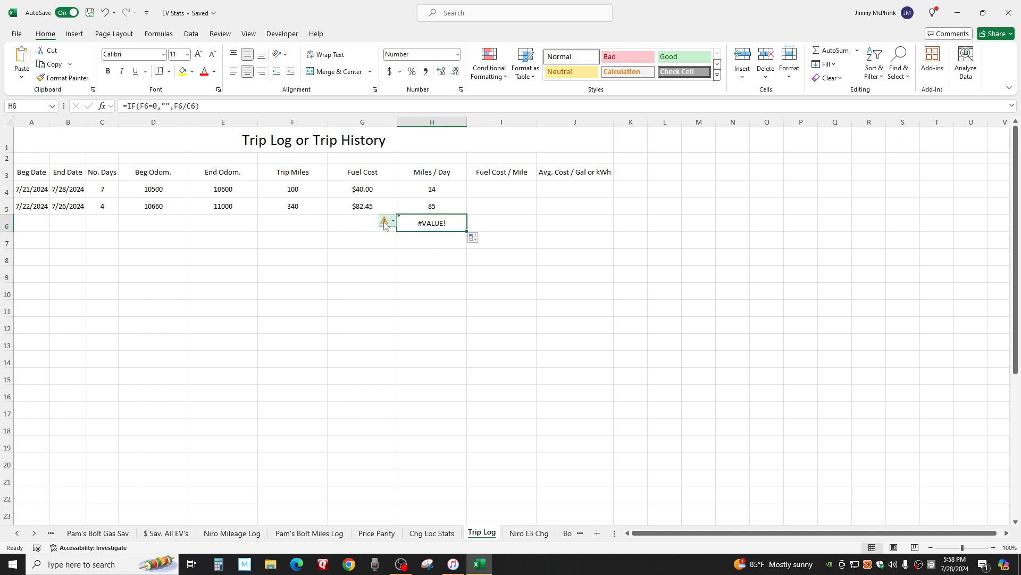
mouse_move(386, 224)
key("Delete")
Change the miles per day formula in cell H5 to =IF(A5=0,"",F5/C5) so it tests the beginning date
left_click(436, 204)
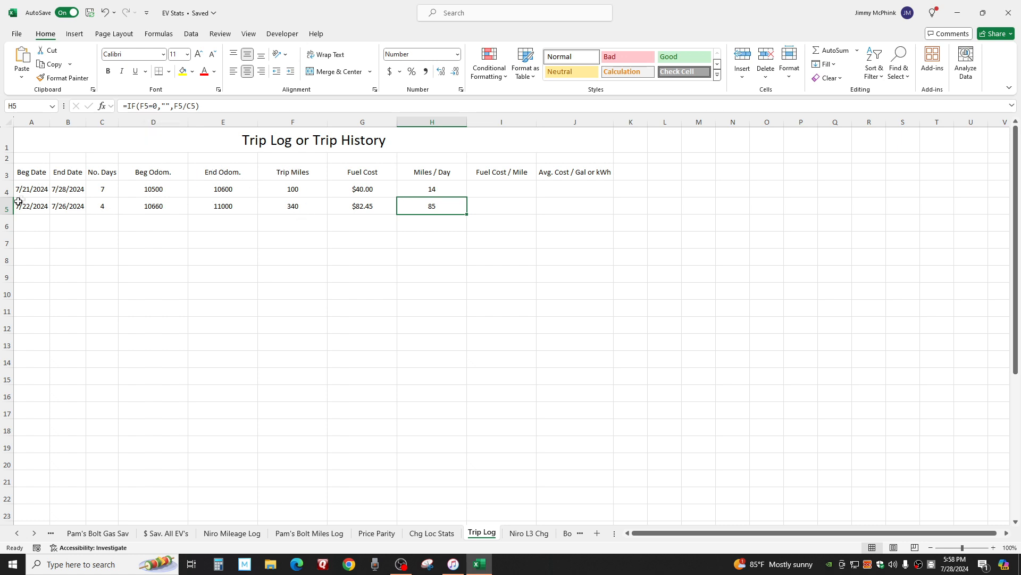
left_click(145, 107)
type("a")
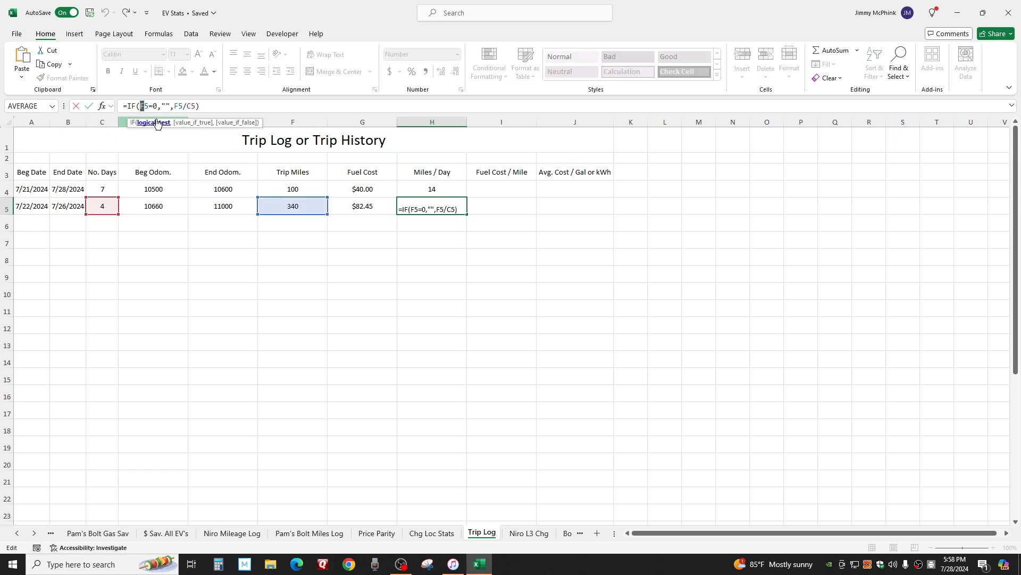
key("Return")
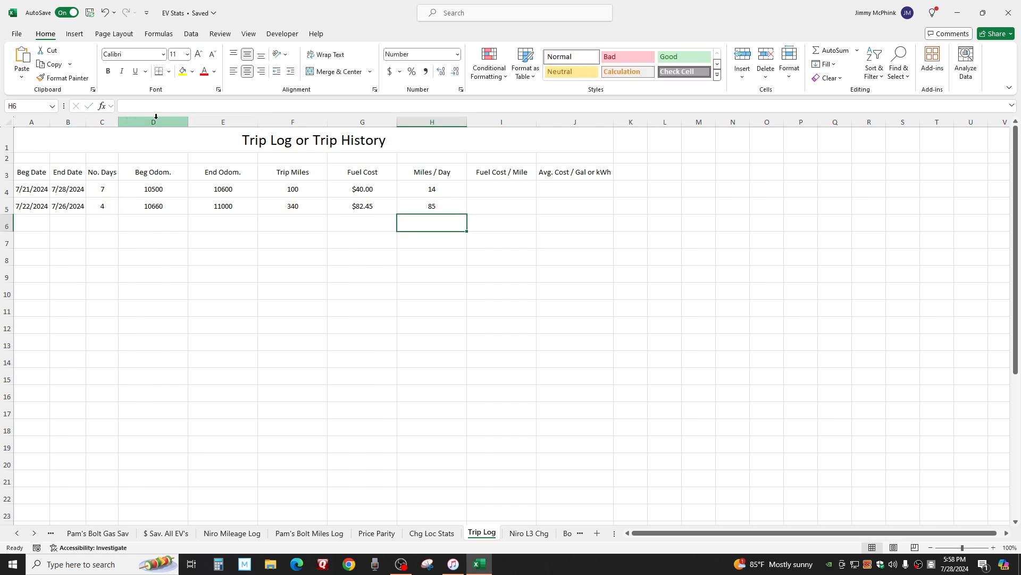
Copy the revised miles per day formula from cell H5 into H6
left_click(452, 201)
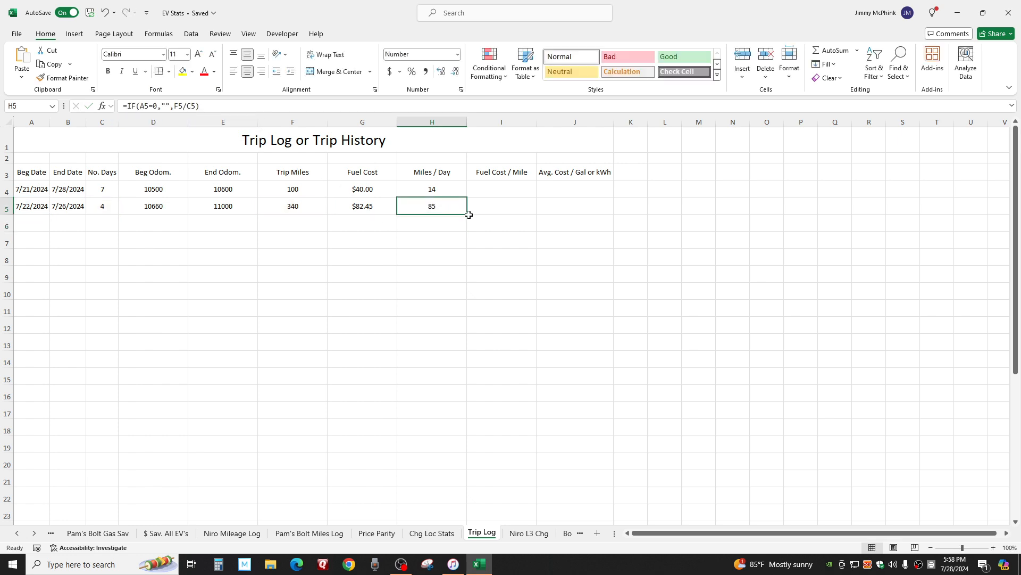
left_click_drag(468, 215, 468, 233)
left_click(420, 324)
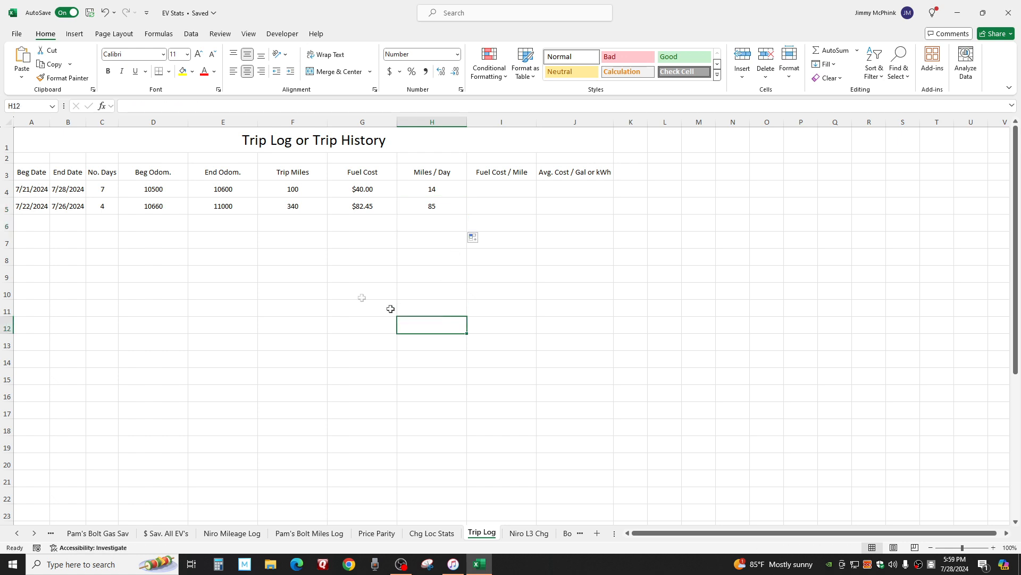
Enter the third trip's beginning date 8/1 in A6 and end date 8/8 in B6
left_click(30, 224)
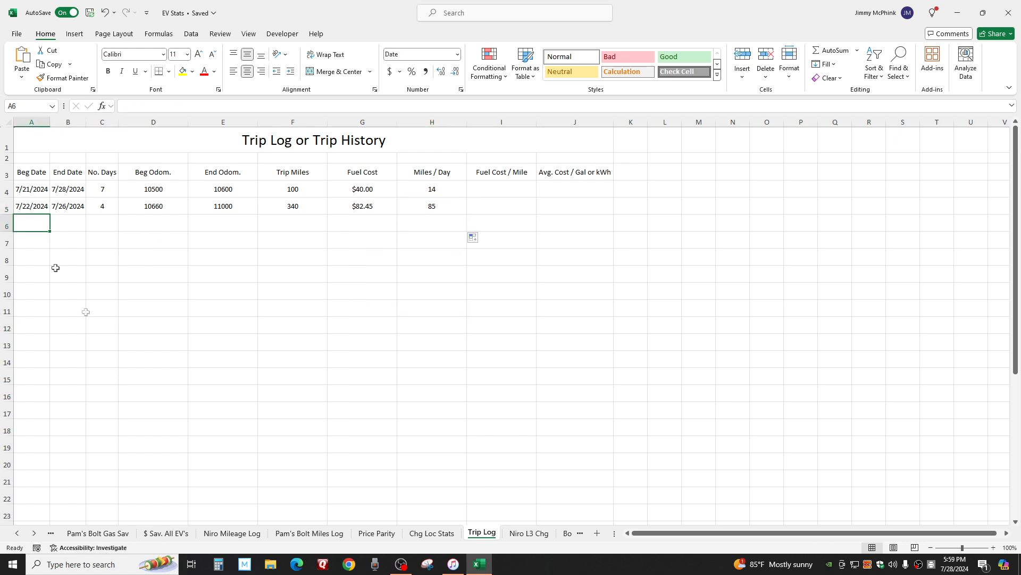
type("8/1")
key("Tab")
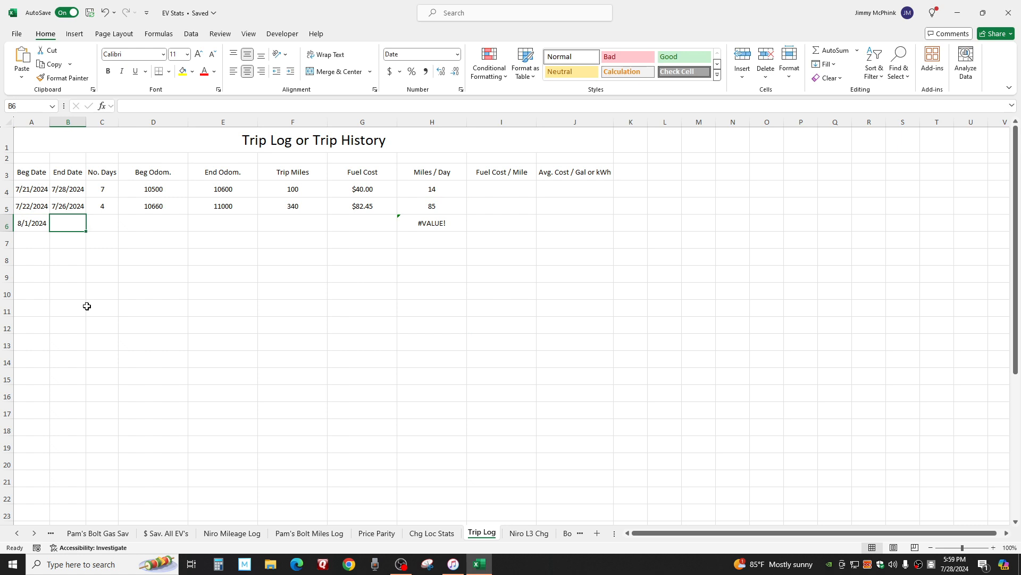
type("8/8")
key("Tab")
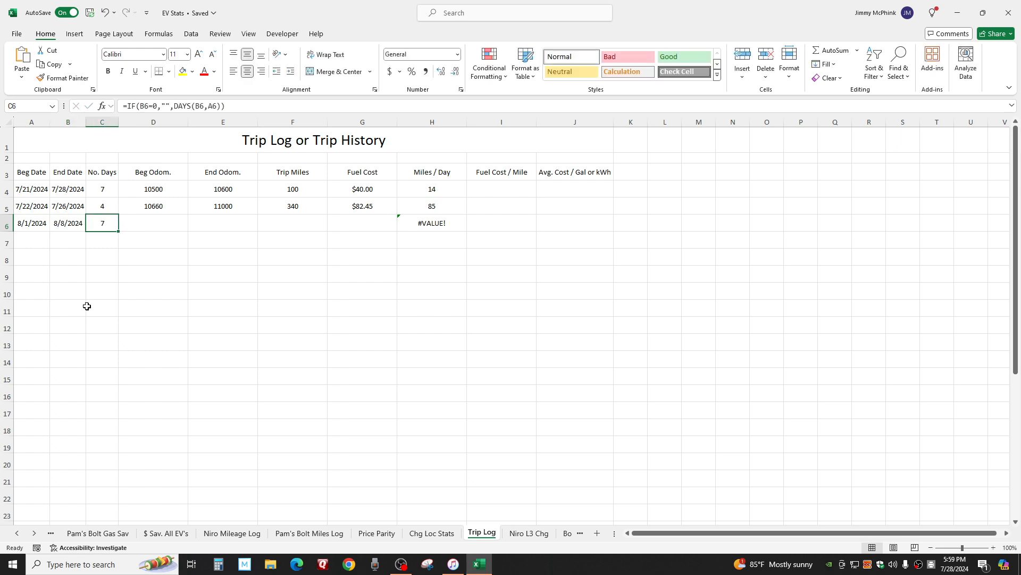
Enter the third trip's beginning odometer reading 12000 in D6 and ending reading 12500 in E6
key("Tab")
type("12000")
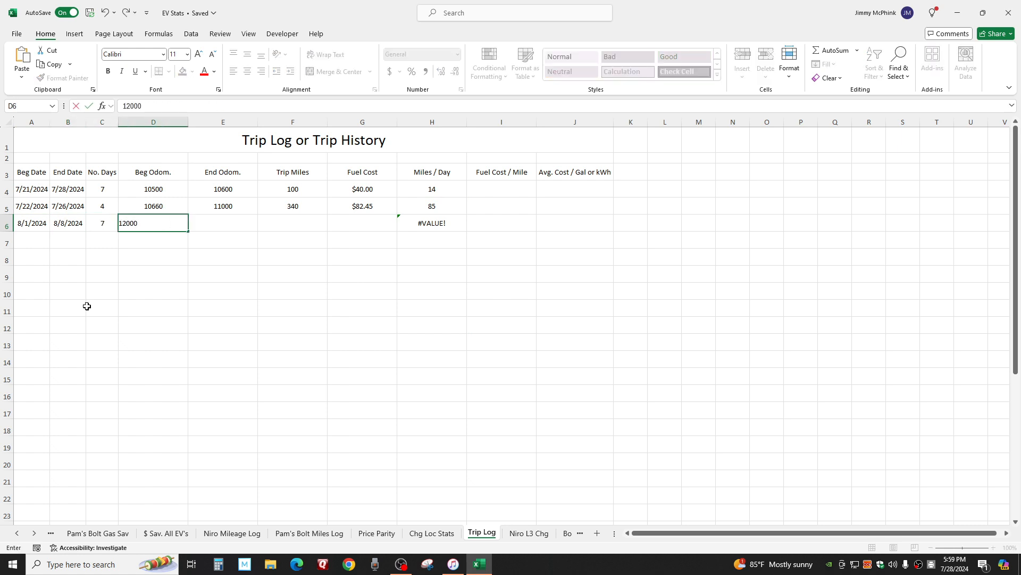
key("Tab")
type("12500")
key("Tab")
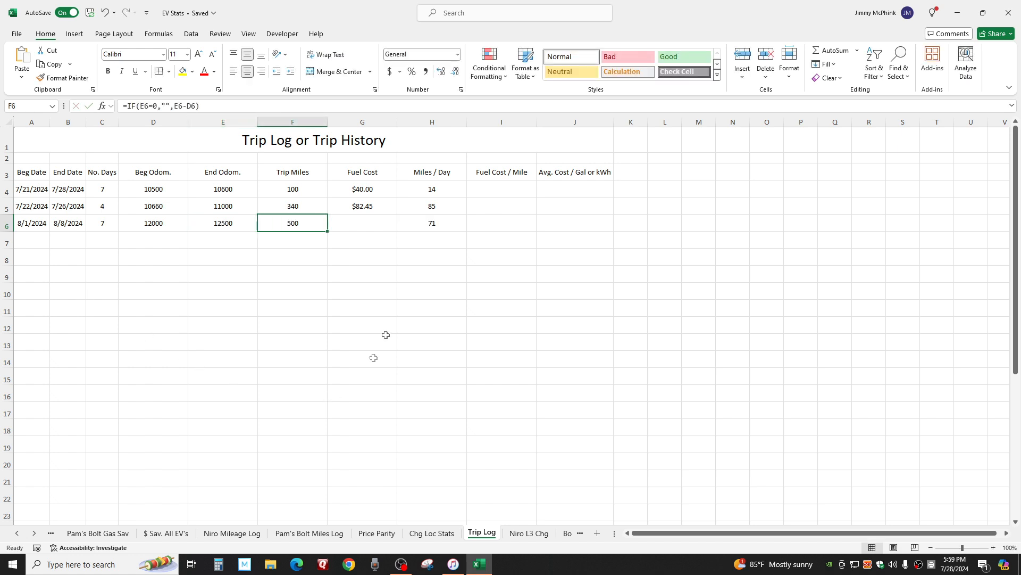
Fill the revised miles per day formula from cell H6 down through H35
left_click(435, 223)
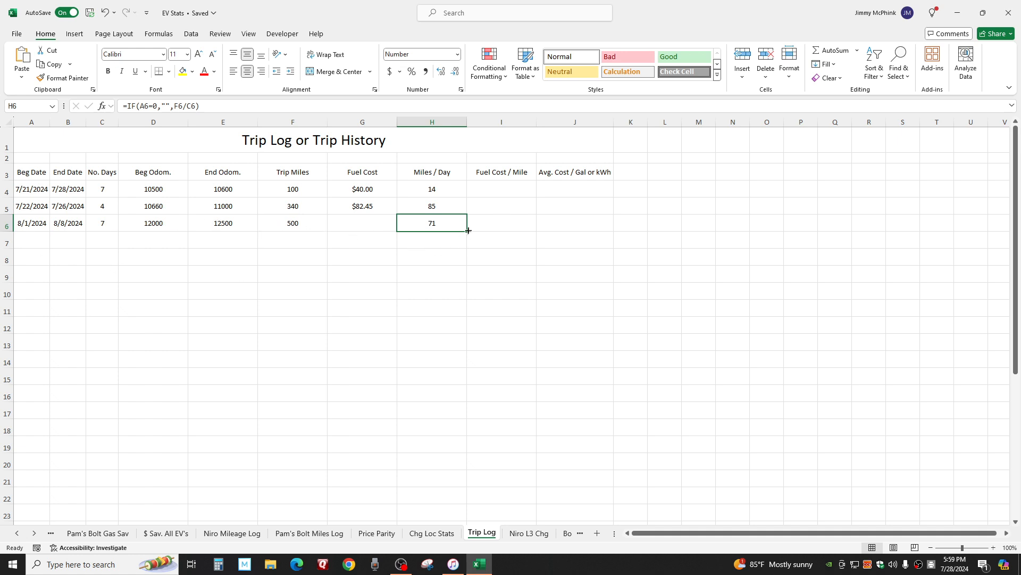
left_click_drag(468, 230, 462, 497)
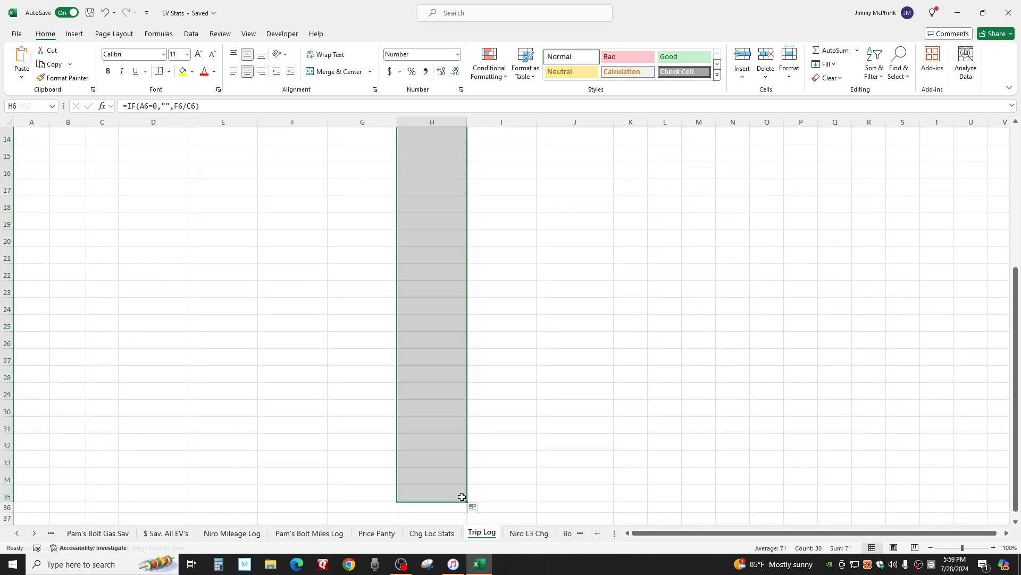
left_click(506, 437)
scroll(330, 354, "up", 3)
scroll(330, 354, "up", 1)
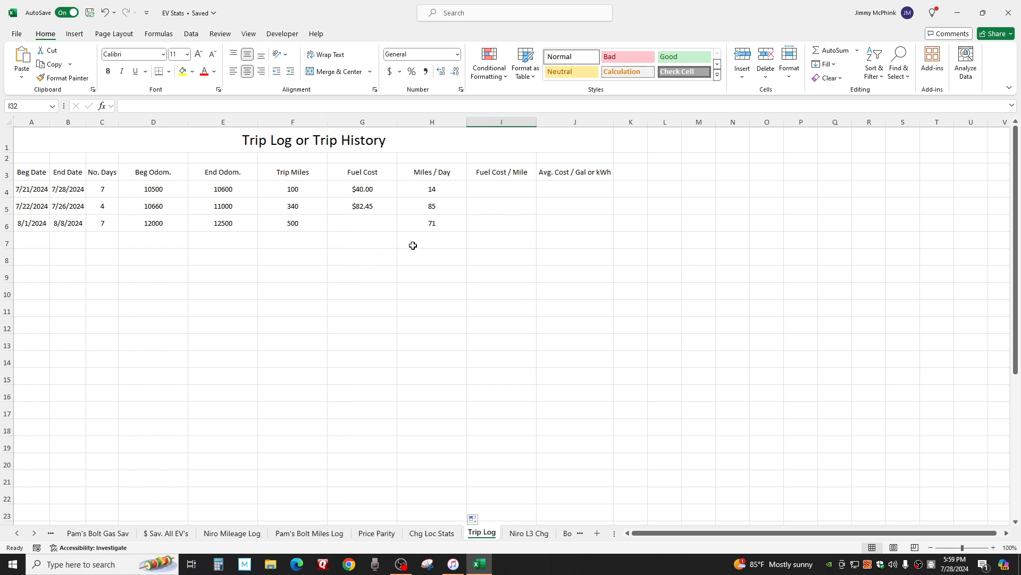
Enter a fuel cost of 54.5 in cell G6 for the third trip
left_click(372, 222)
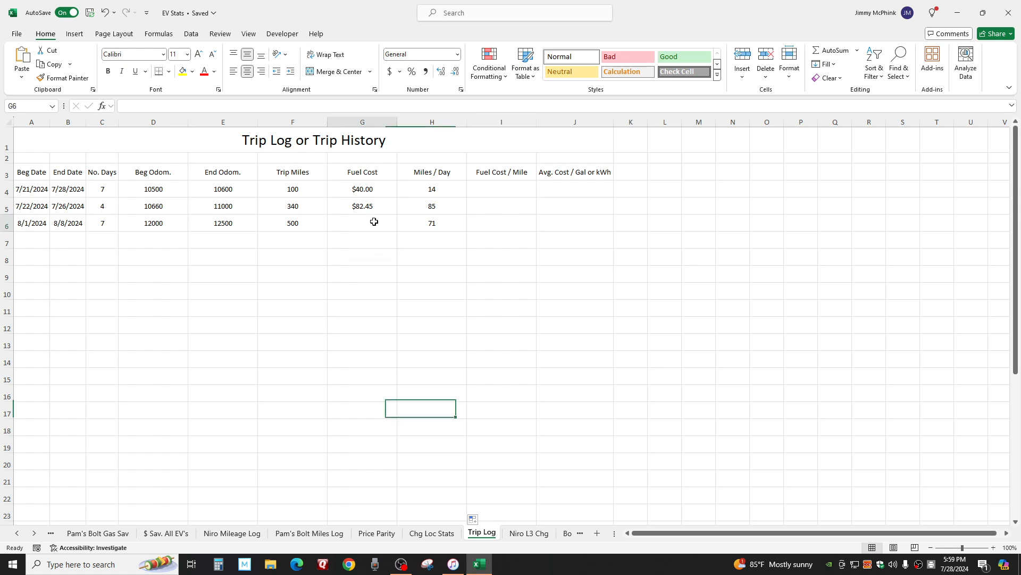
type("5")
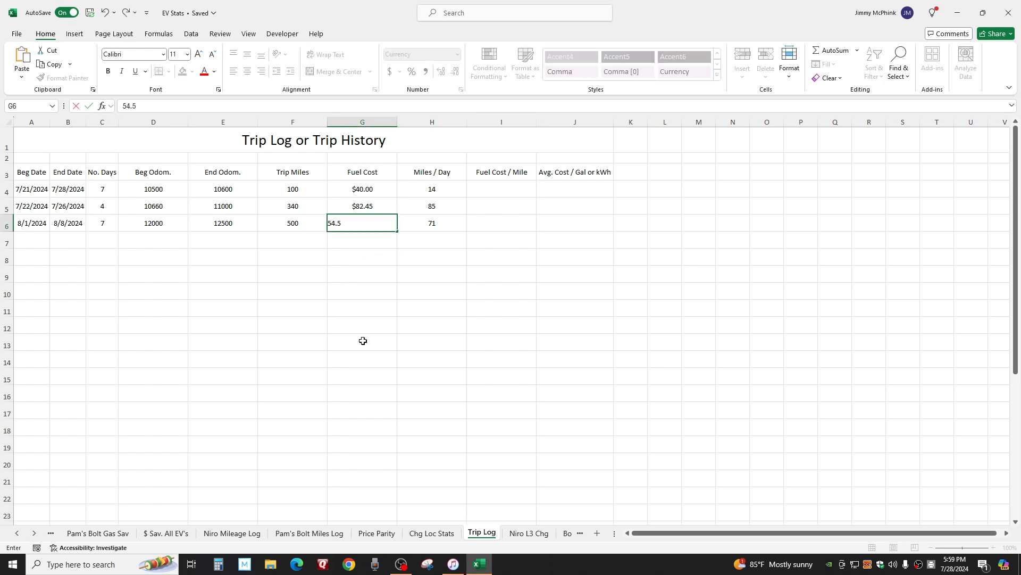
type("4.5")
key("Return")
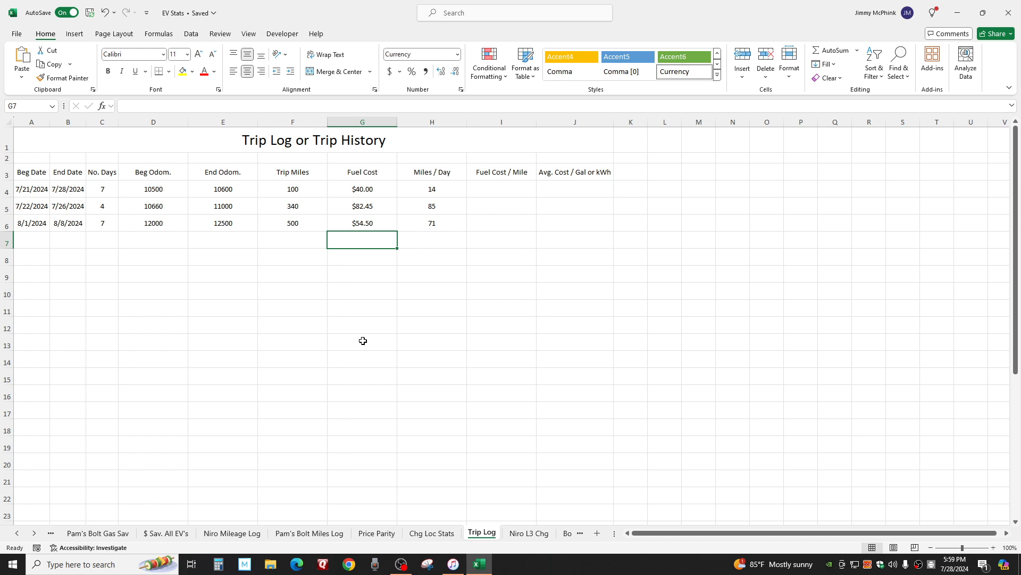
Enter the formula =IF(A4=0,"",G4/F4) in cell I4 for the first trip's fuel cost per mile
left_click(509, 189)
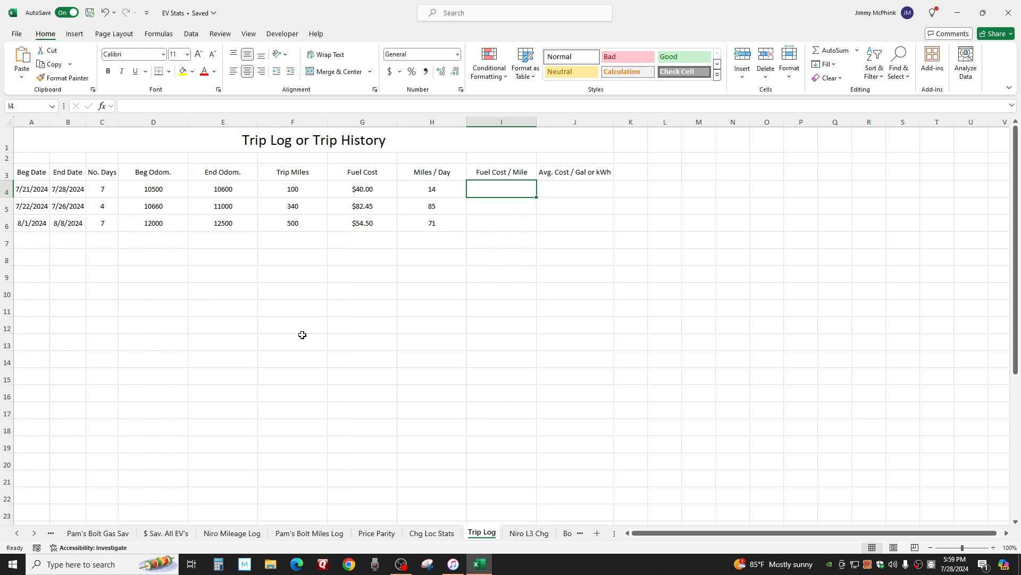
type("=")
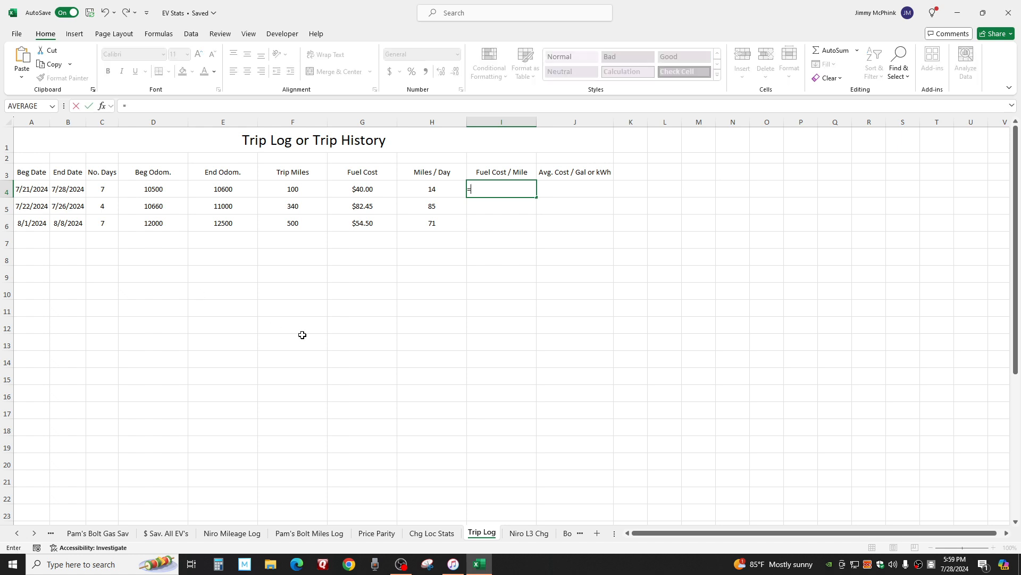
type("if(")
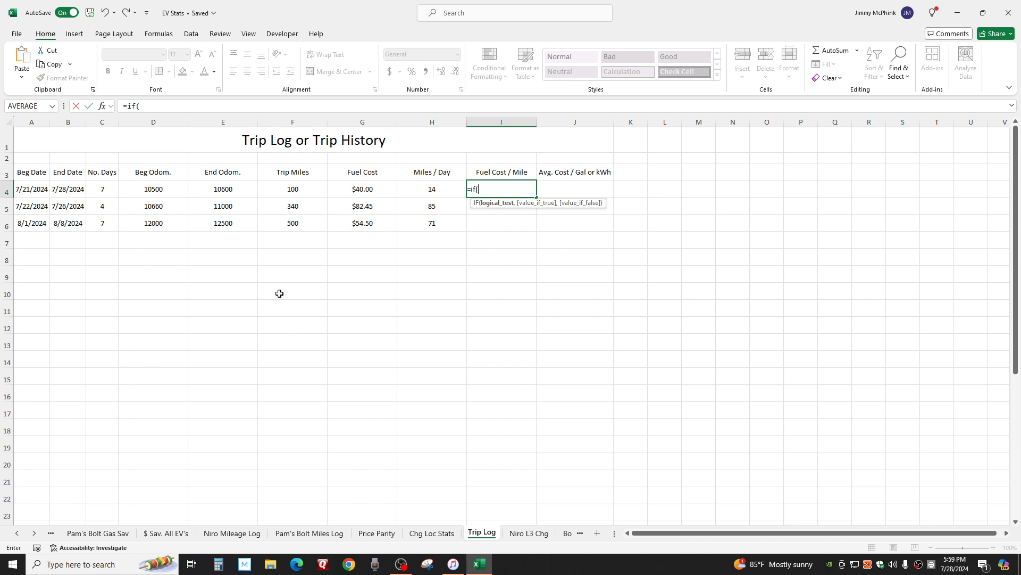
left_click(41, 194)
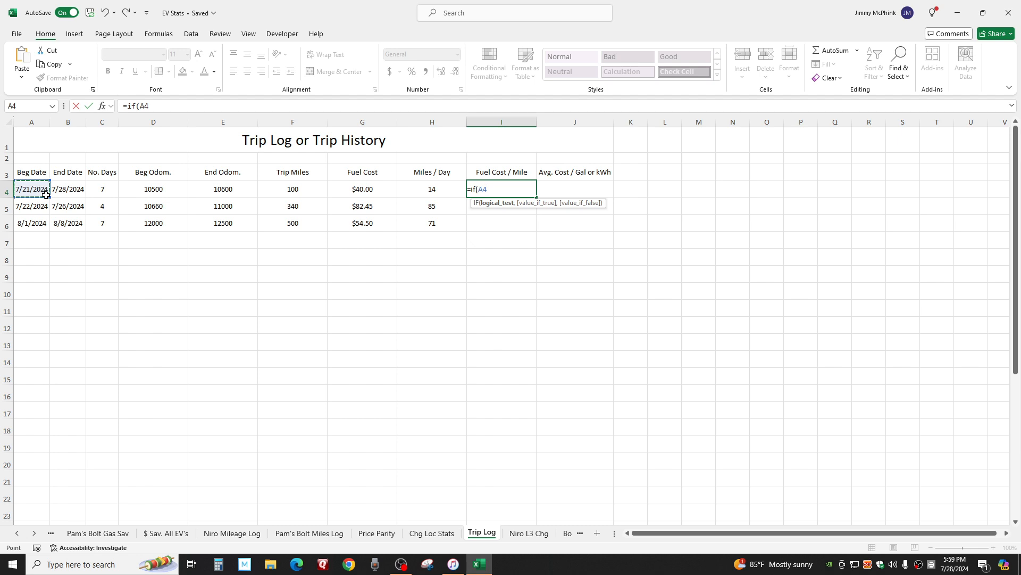
type("=0,")
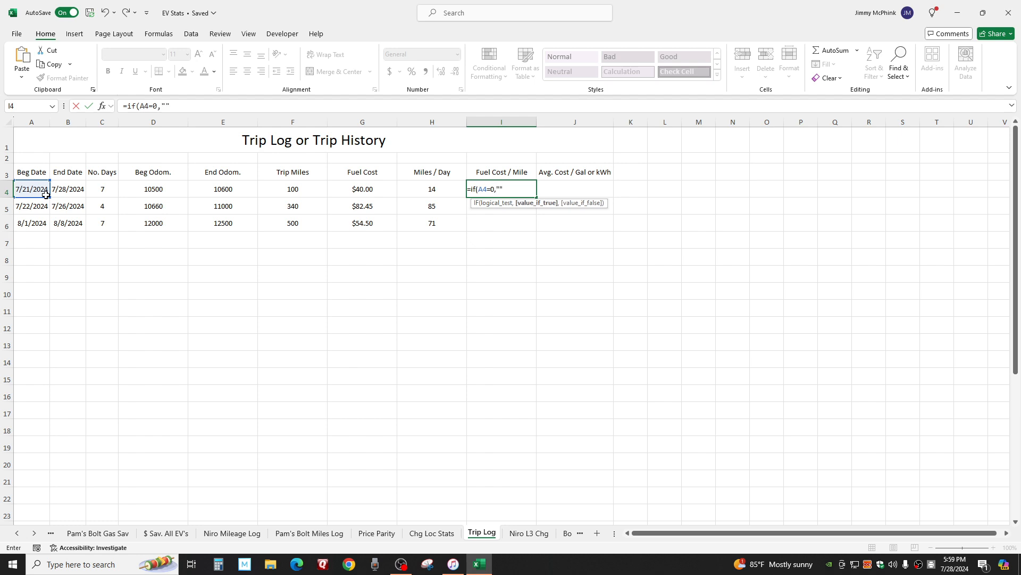
type("\"\",")
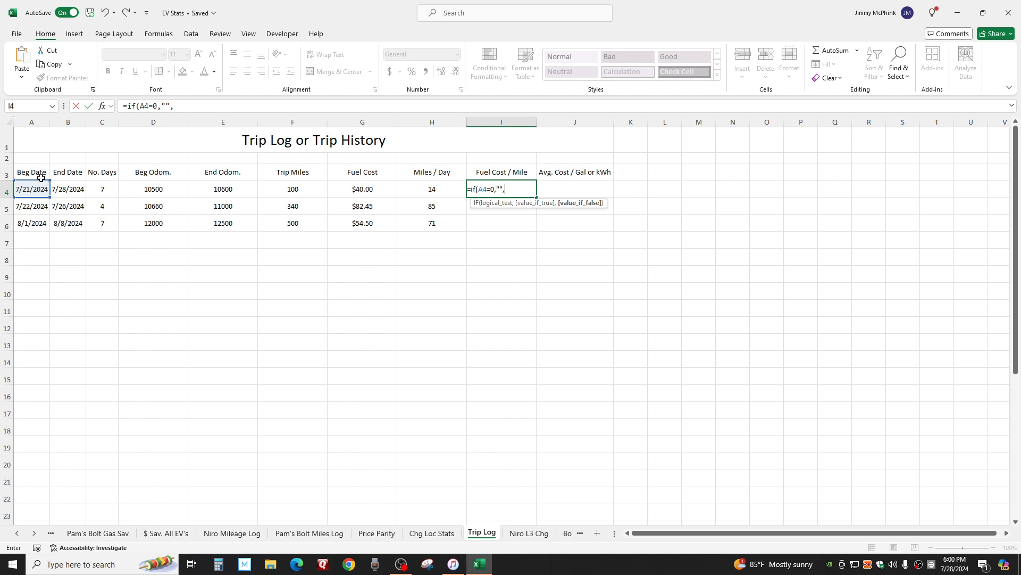
left_click(362, 191)
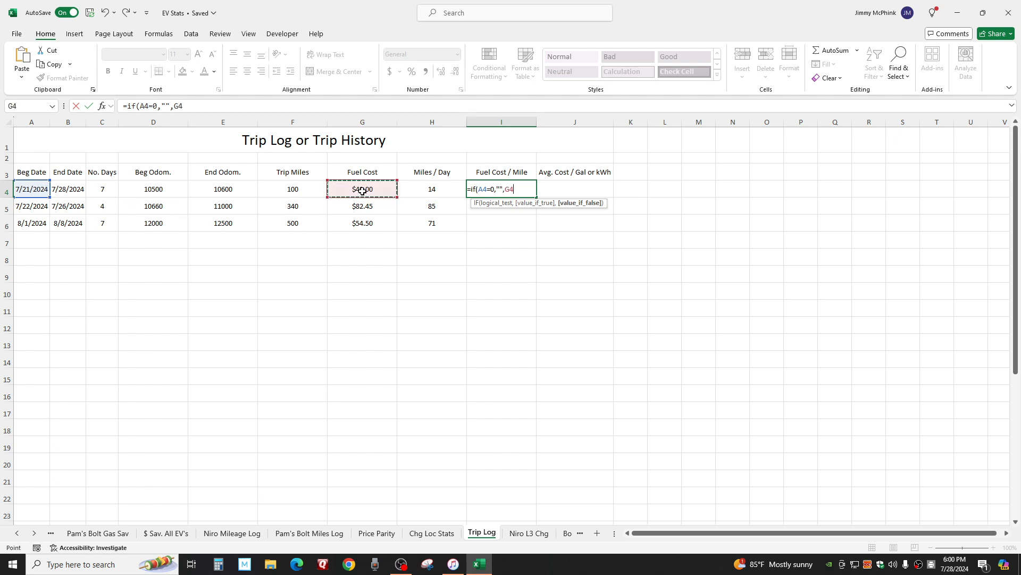
type("/")
left_click(278, 187)
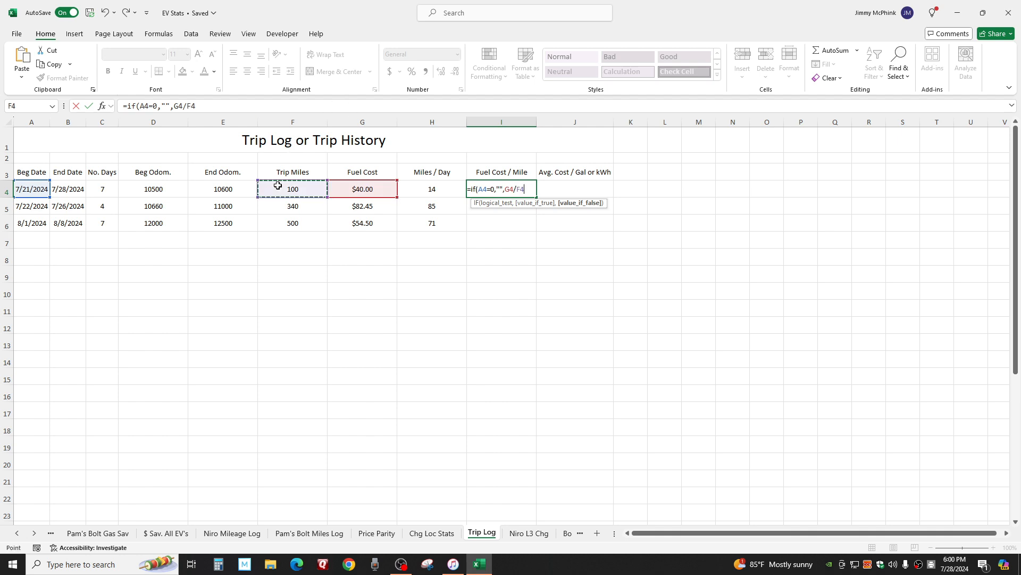
type(")")
key("Return")
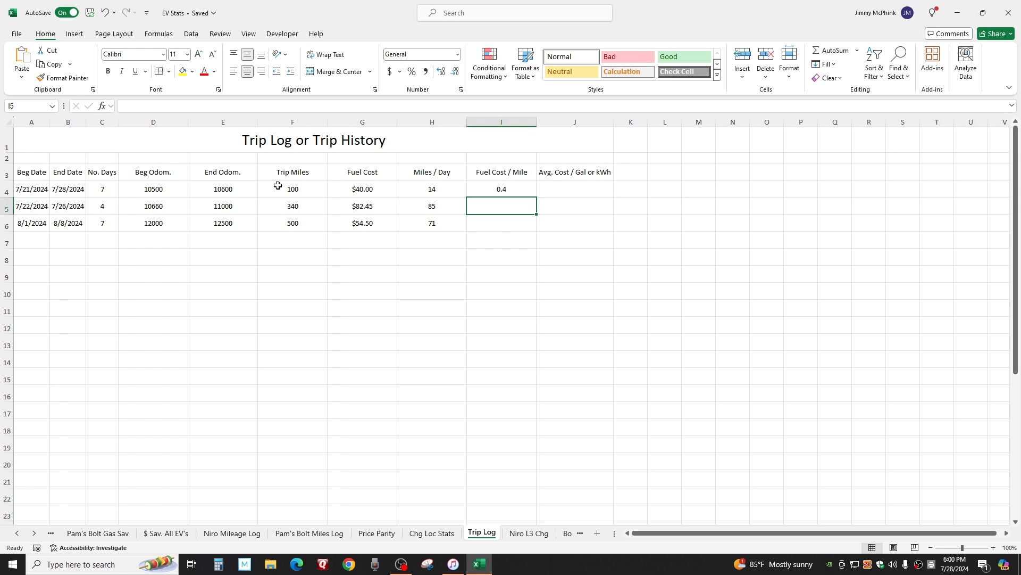
Apply the Accounting dollar format to cell I4 and fill its formula down through I35
left_click(508, 189)
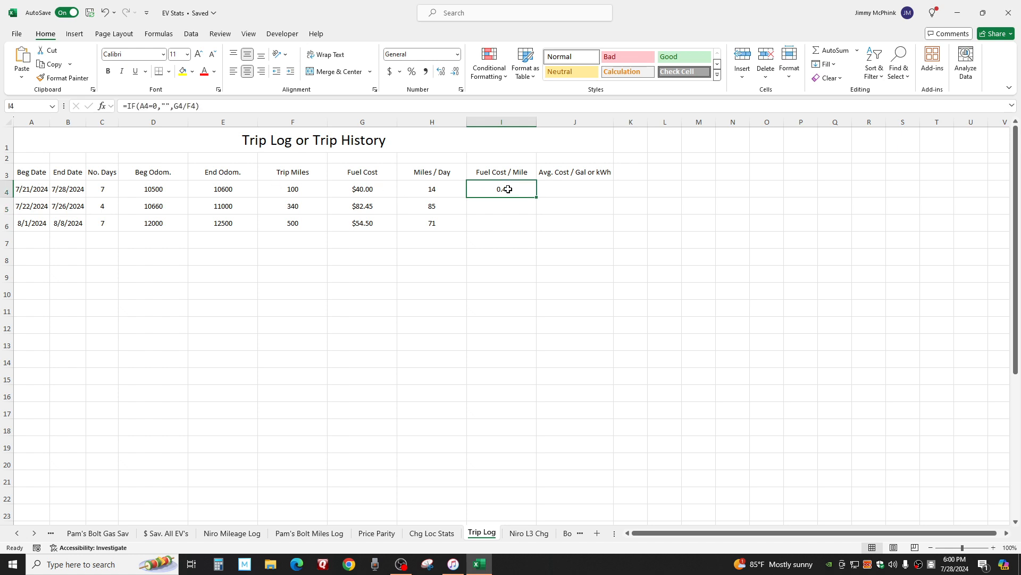
left_click(390, 71)
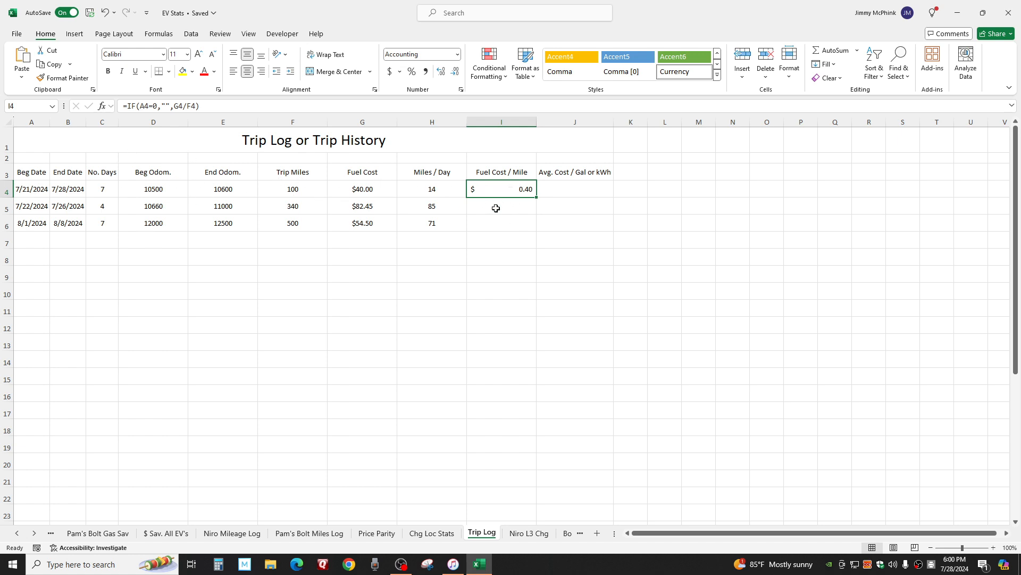
left_click_drag(537, 198, 531, 511)
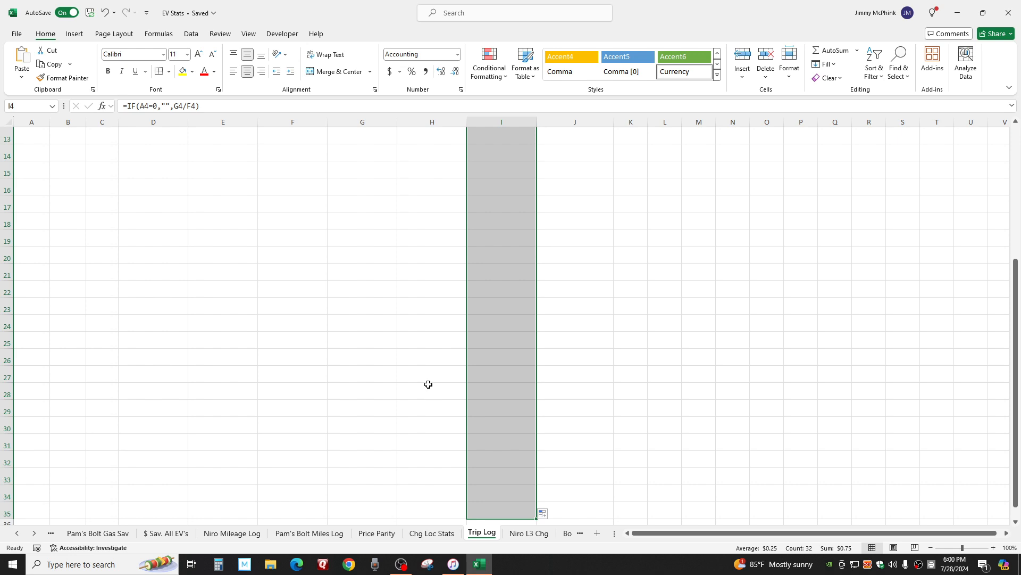
left_click(429, 391)
scroll(425, 351, "up", 3)
scroll(426, 345, "up", 1)
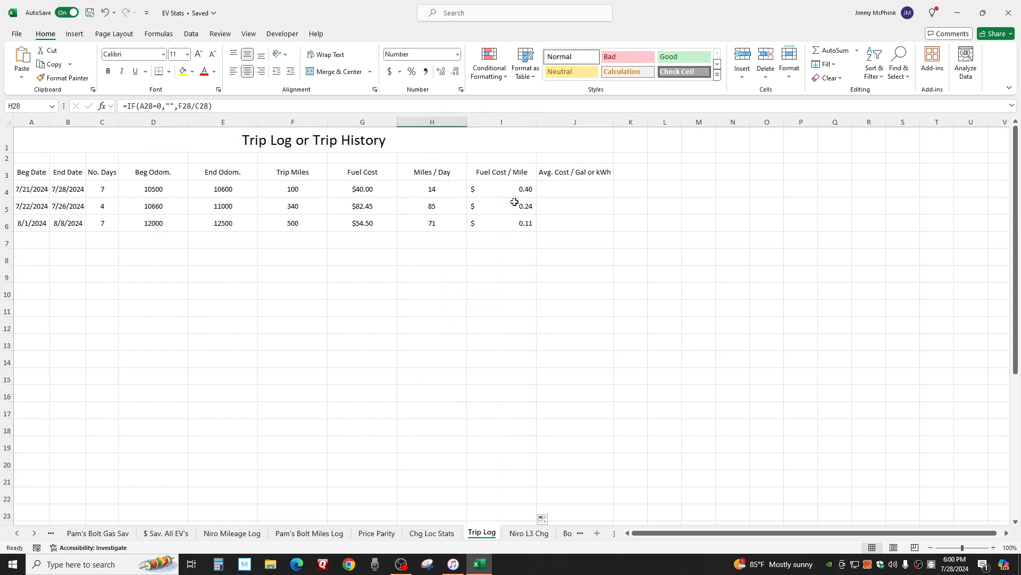
Insert an entire new column in front of the Fuel Cost column
left_click(587, 187)
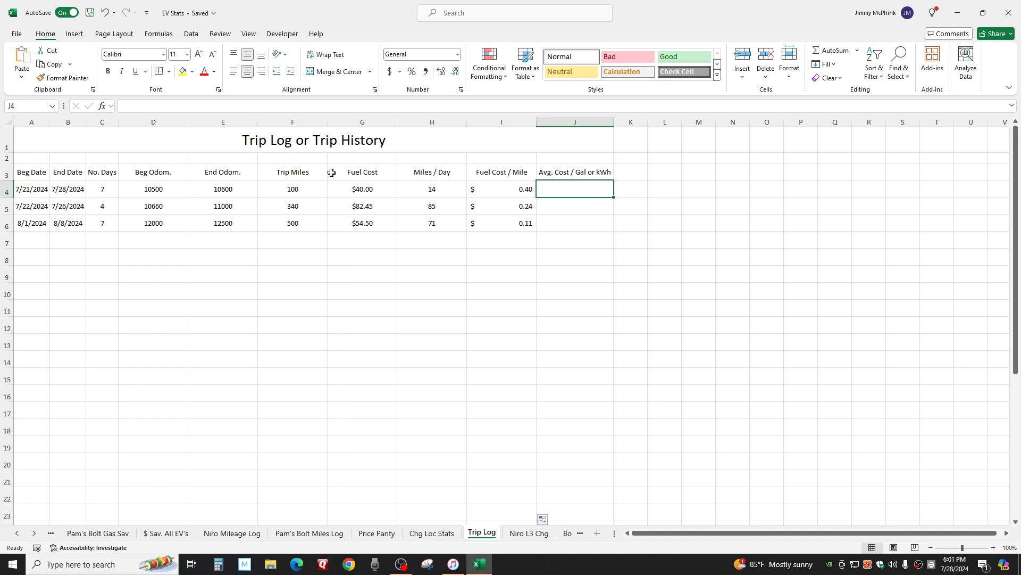
left_click(331, 173)
right_click(332, 173)
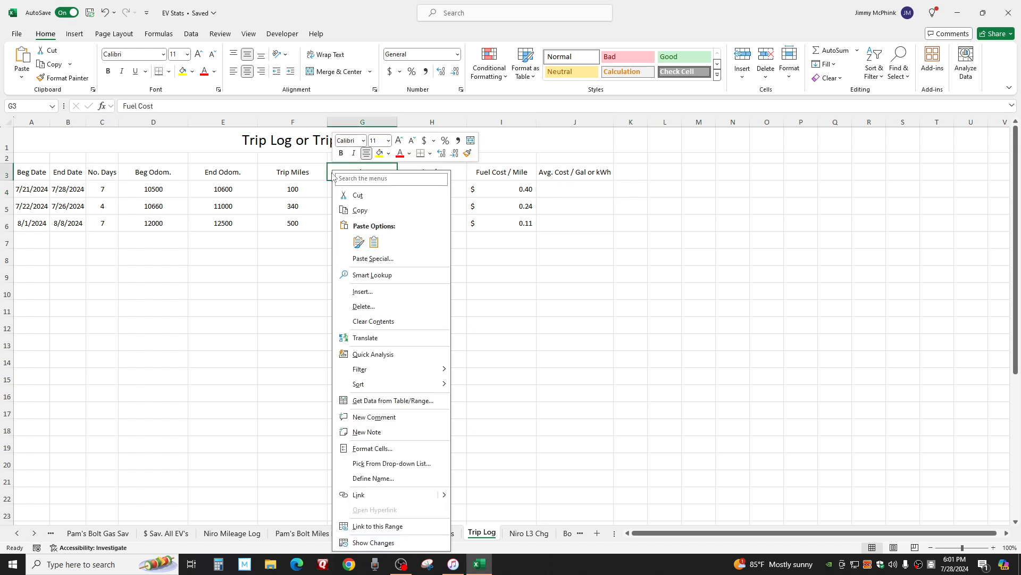
left_click(371, 292)
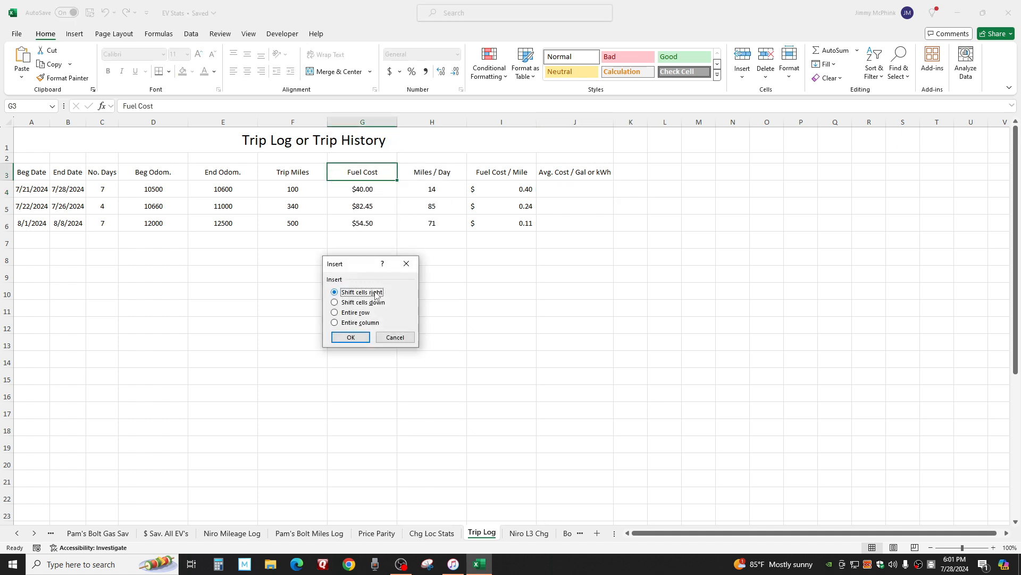
left_click(334, 323)
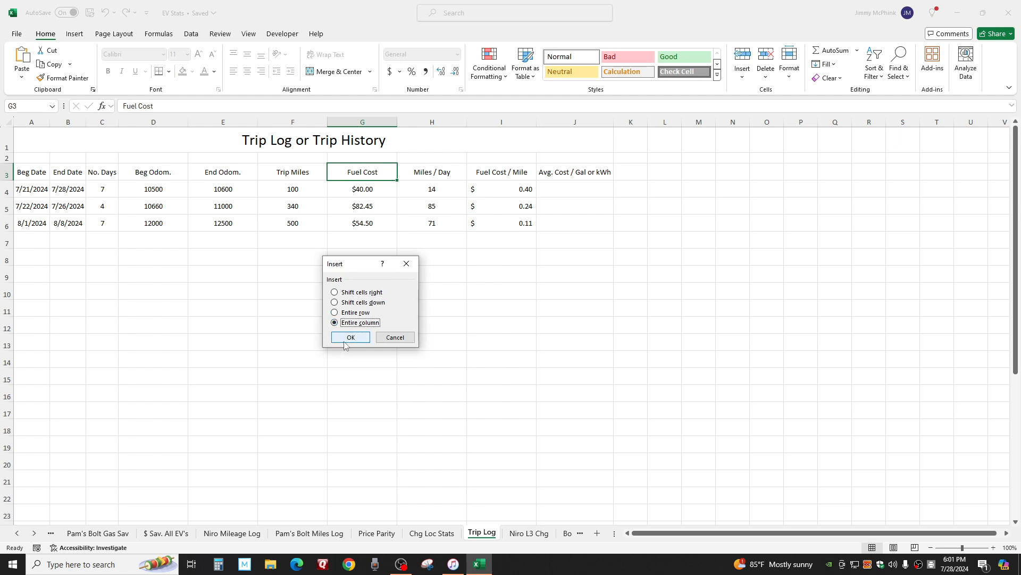
left_click(349, 338)
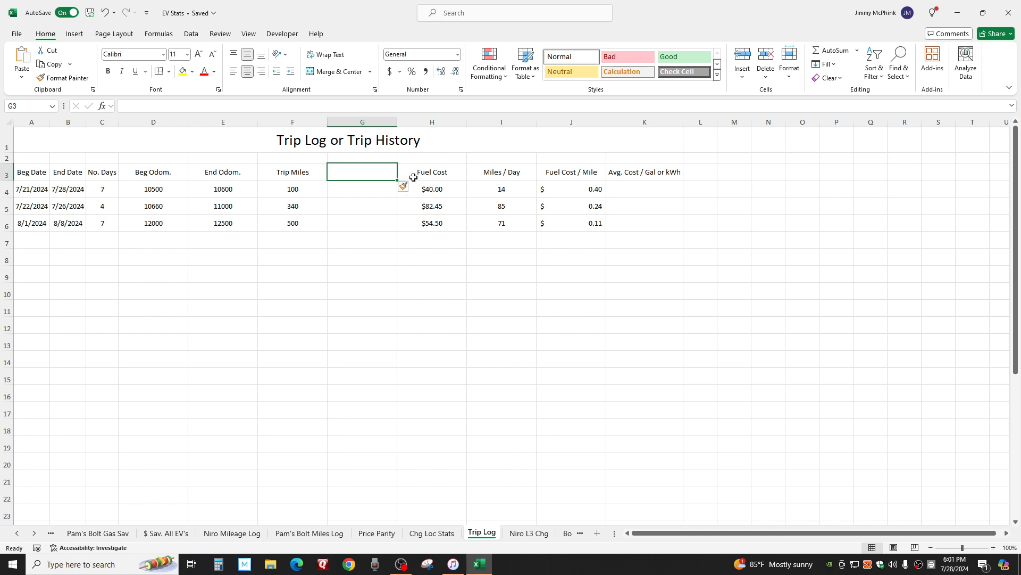
Enter the header "Gallons or kWh's" in G3 of the new column
type("G")
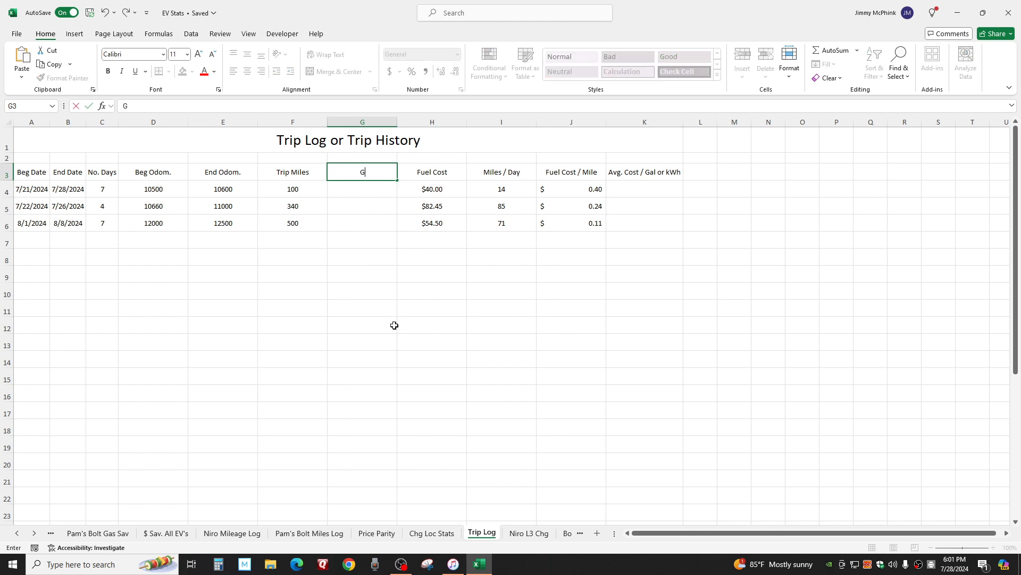
type("allons  or kWh's")
key("Return")
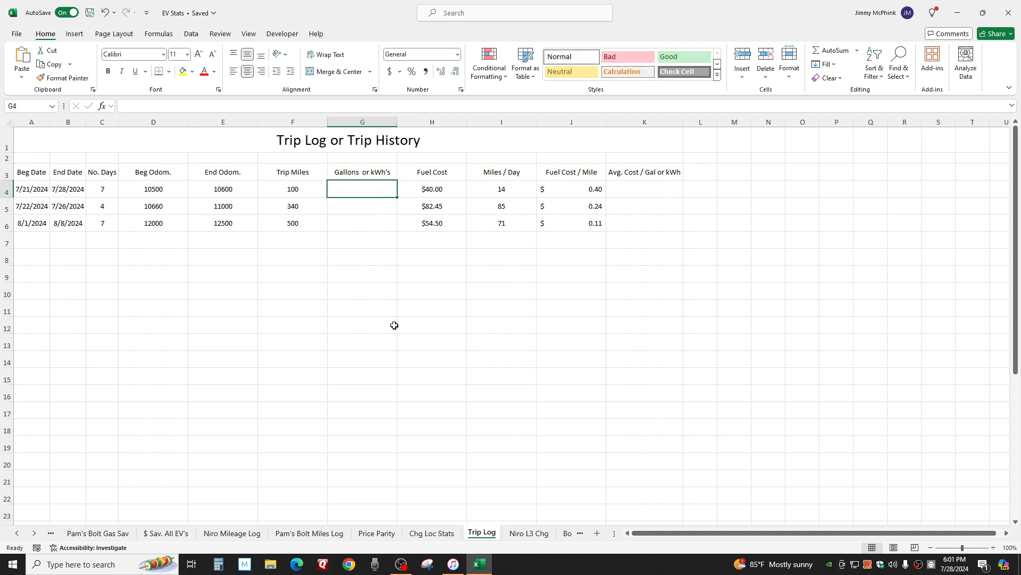
Enter 14 in cell G4 as the first trip's gallons or kWh's
type("13")
key("Return")
key("Up")
type("14")
key("Return")
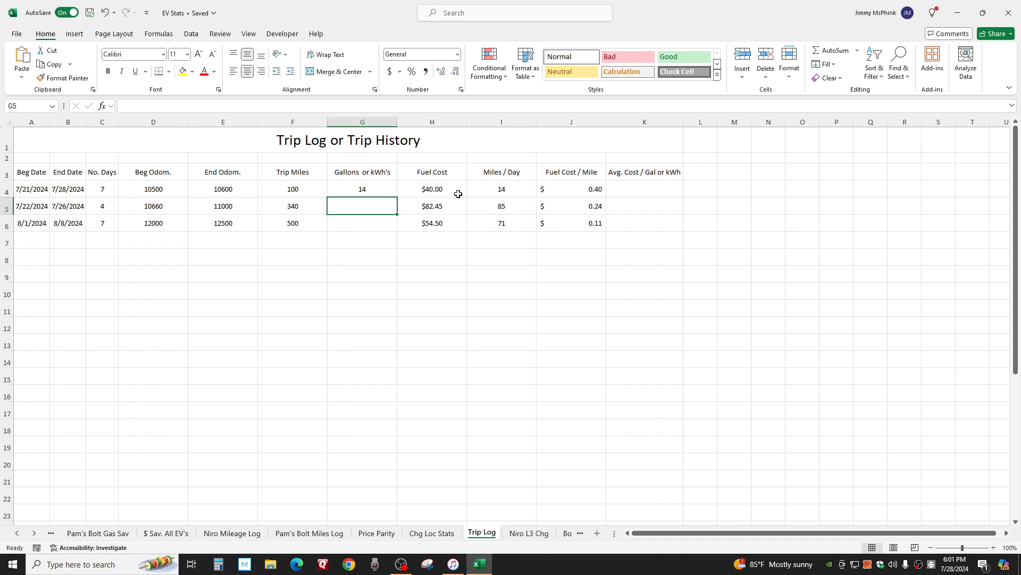
Enter the formula =IF(A4=0,"",H4/G4) in cell K4 for the first trip's average cost per gallon or kWh
left_click(646, 187)
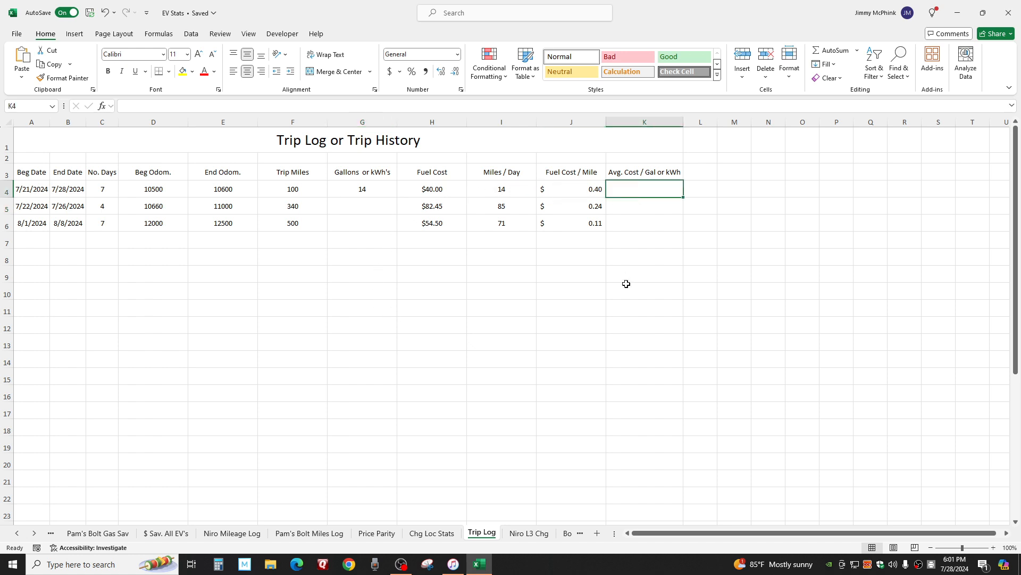
type("=if(")
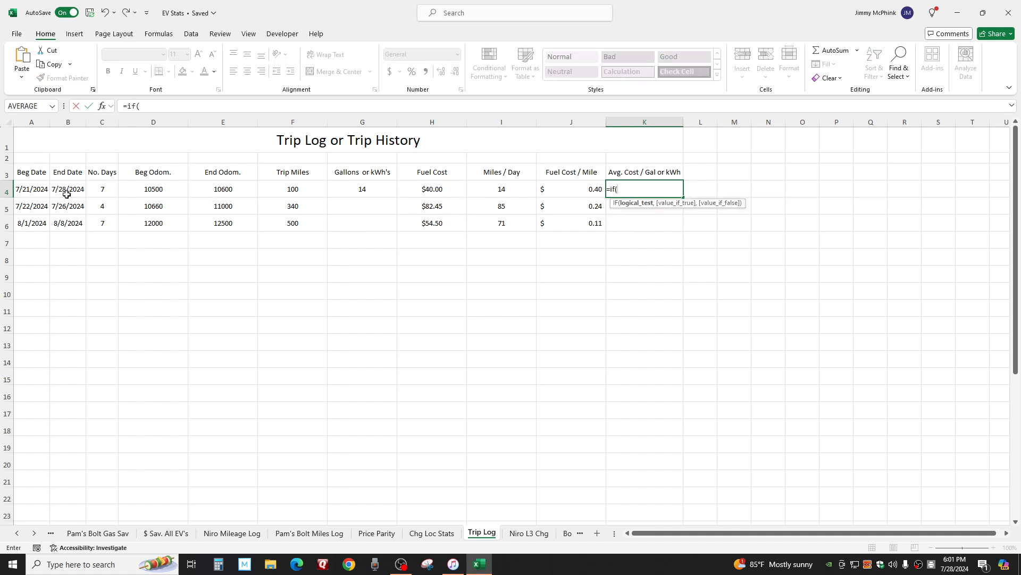
left_click(36, 188)
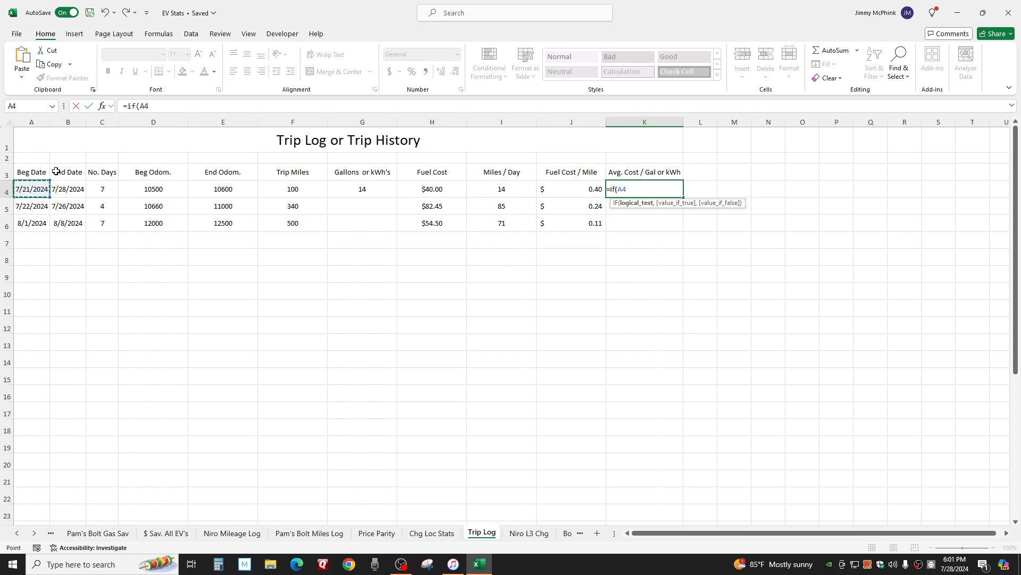
type("=0.\"\",")
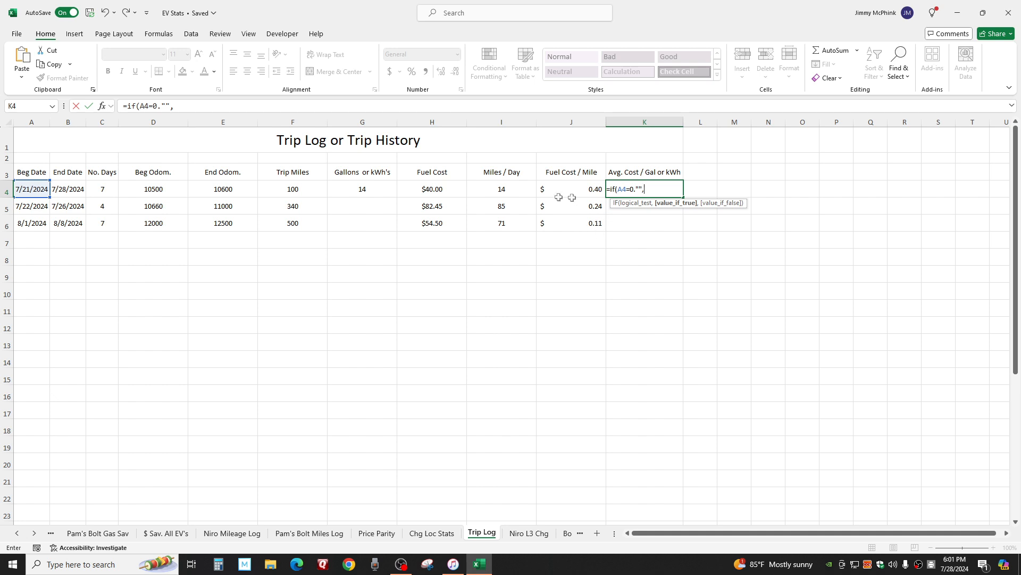
left_click(437, 185)
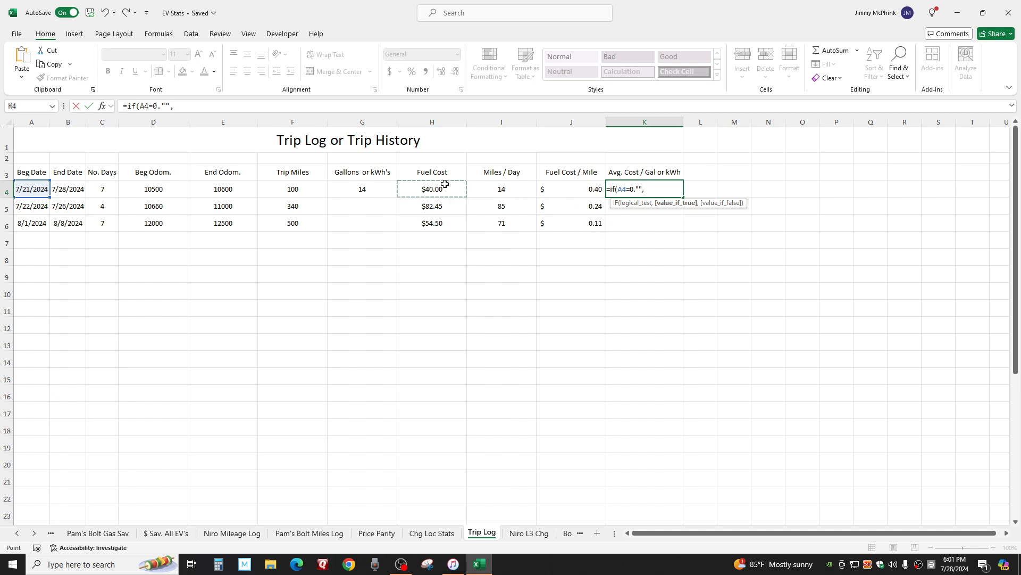
type("/")
left_click(370, 188)
type(")")
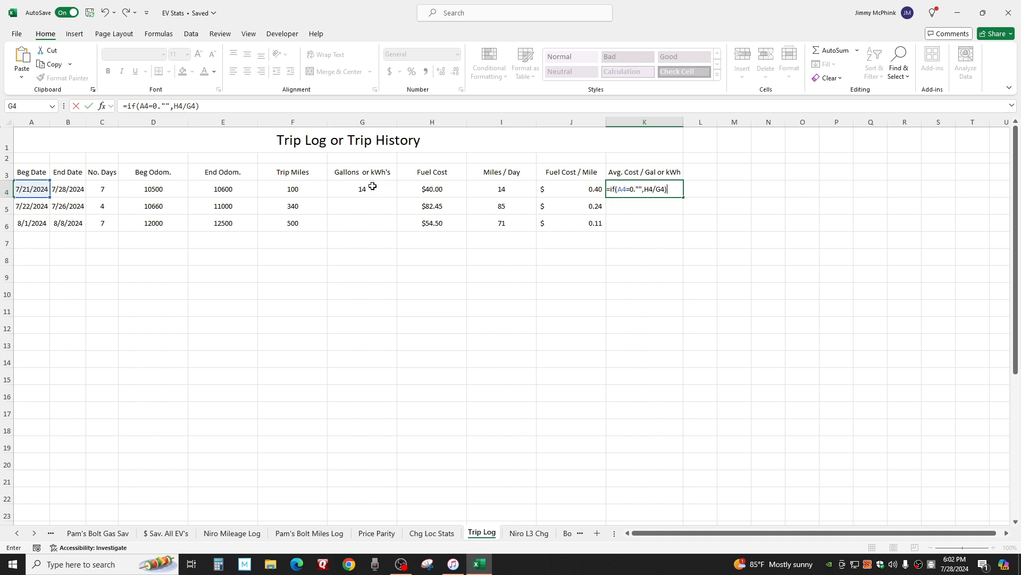
key("Return")
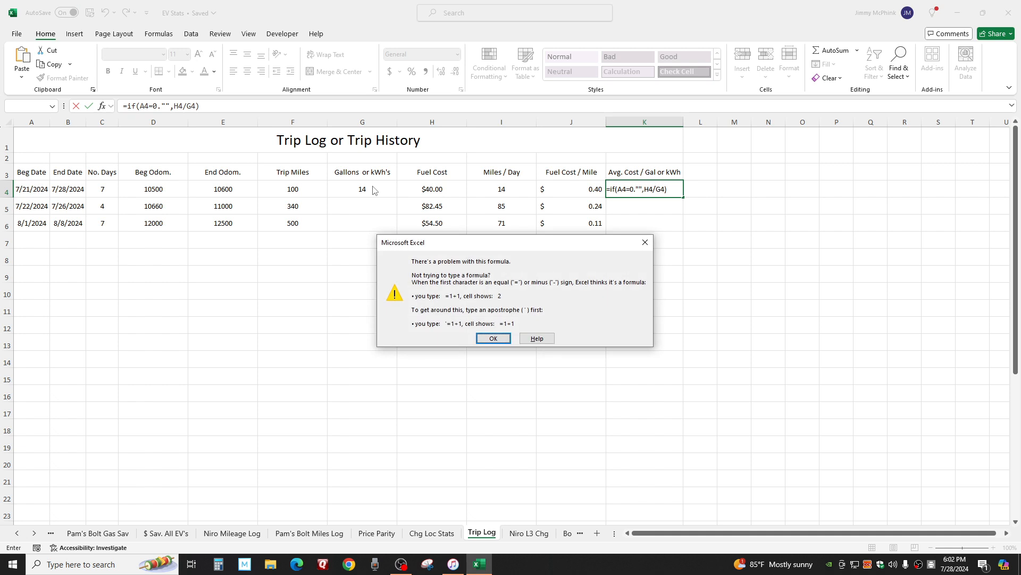
left_click(493, 338)
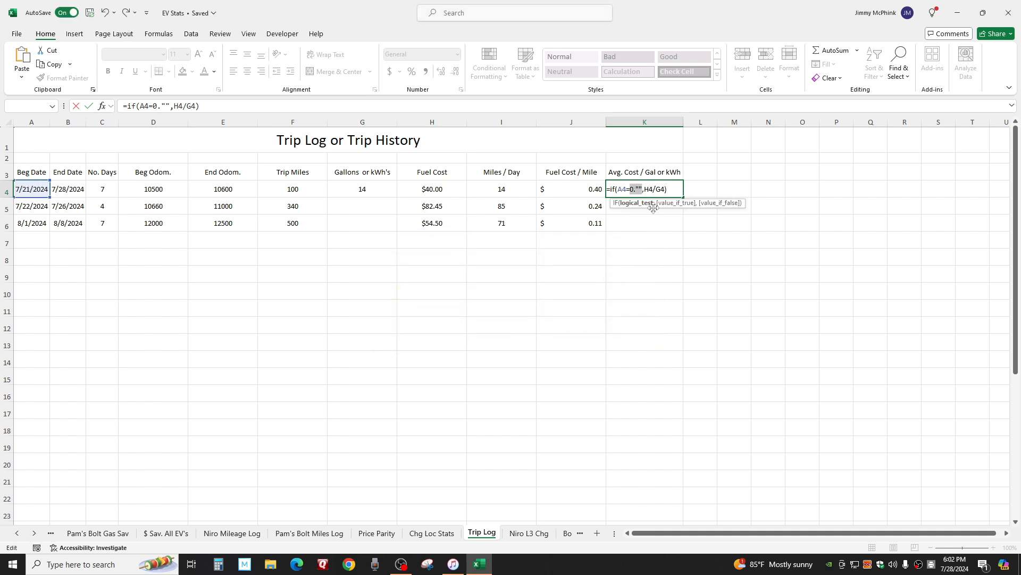
left_click(642, 188)
key("BackSpace")
type(",")
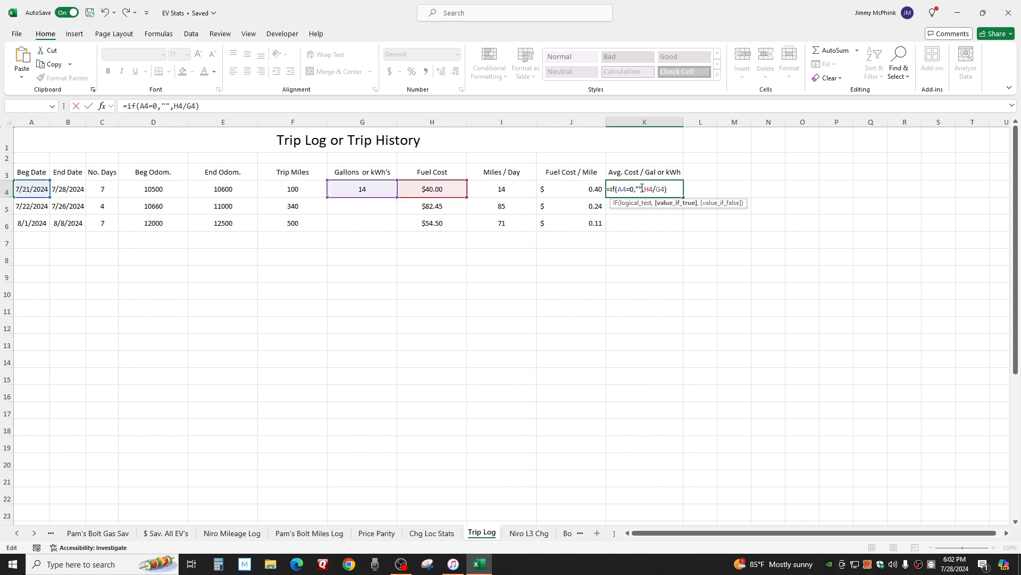
key("Return")
Format the average cost in cell K4 as Currency
left_click(641, 188)
left_click(390, 71)
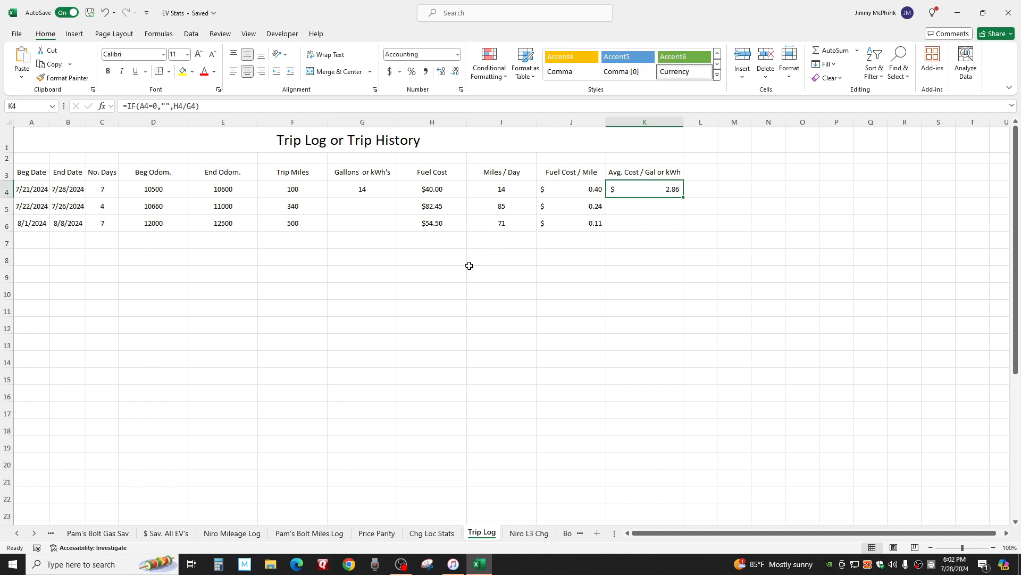
left_click(457, 54)
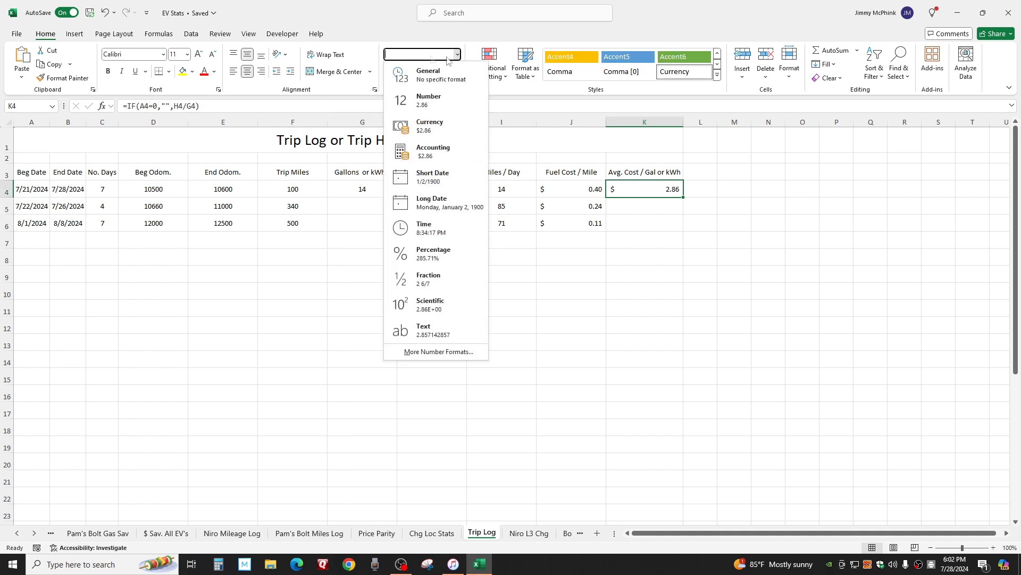
left_click(429, 129)
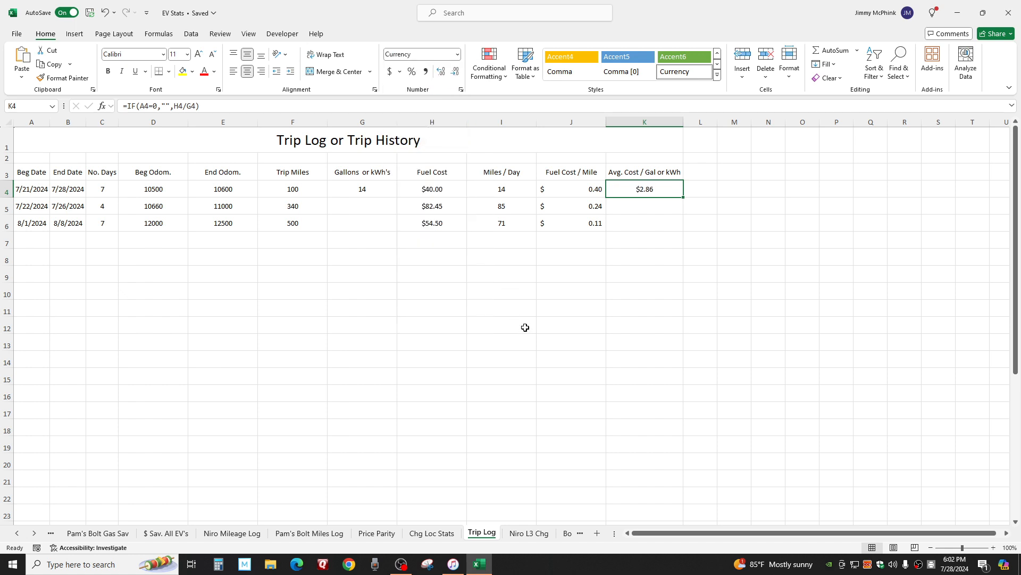
left_click(525, 327)
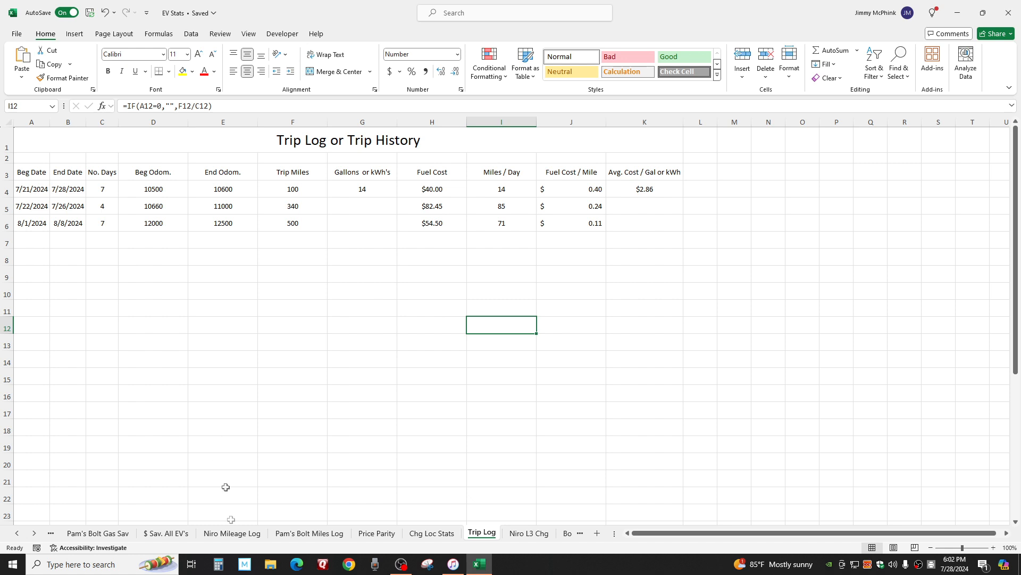
Divide 40 by 14 in the Calculator app to check the average cost in cell K4
left_click(219, 565)
type("40 ÷ 14")
key("Return")
left_click(498, 260)
left_click(643, 186)
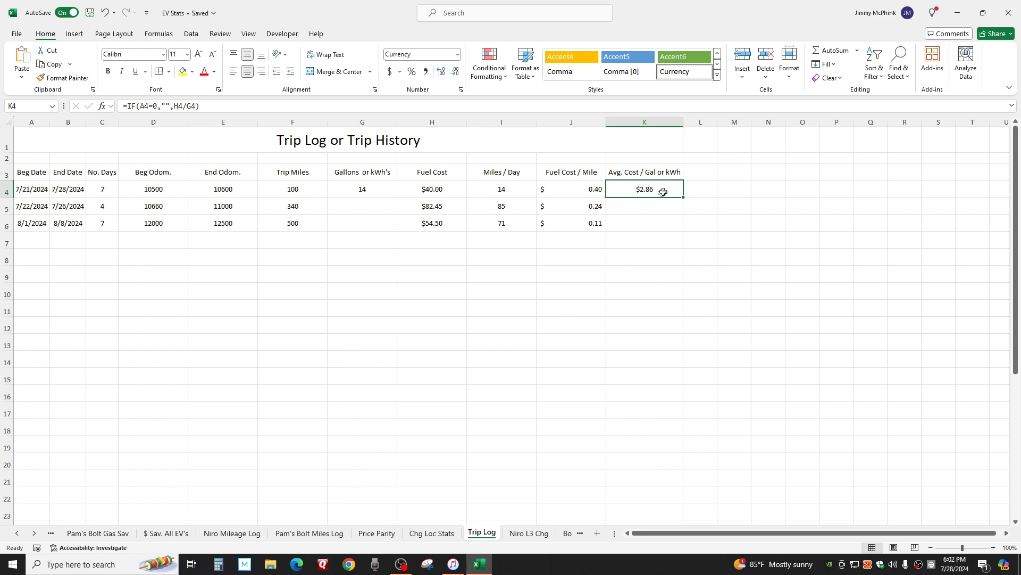
Fill the average cost formula from cell K4 down column K for the remaining trip log rows
left_click_drag(684, 198, 692, 499)
left_click(501, 375)
scroll(383, 303, "up", 5)
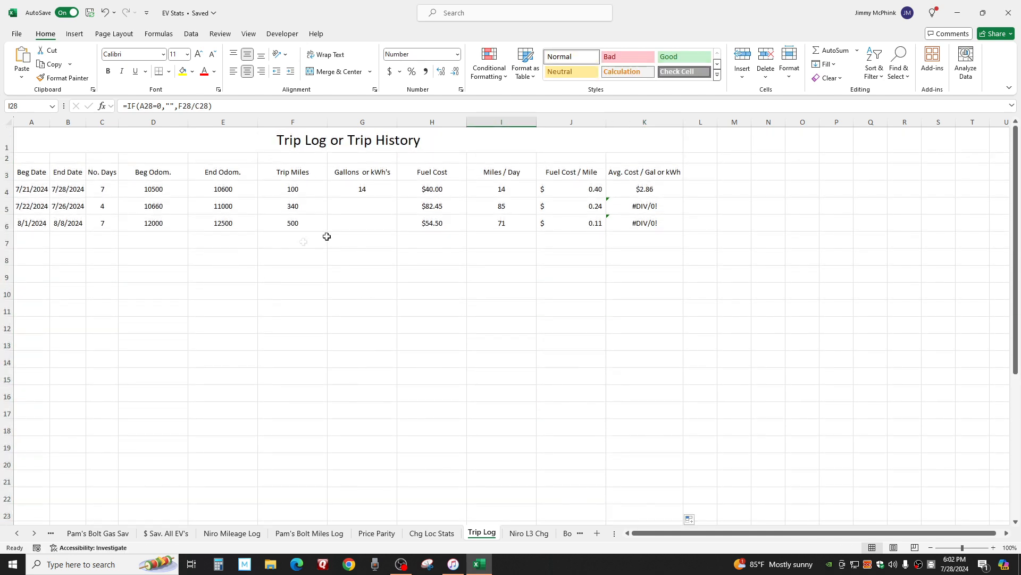
Enter 20 in cell G5 and 12 in cell G6 as the gallons or kWh's of the second and third trips
left_click(362, 207)
type("20")
key("Return")
type("12")
key("Return")
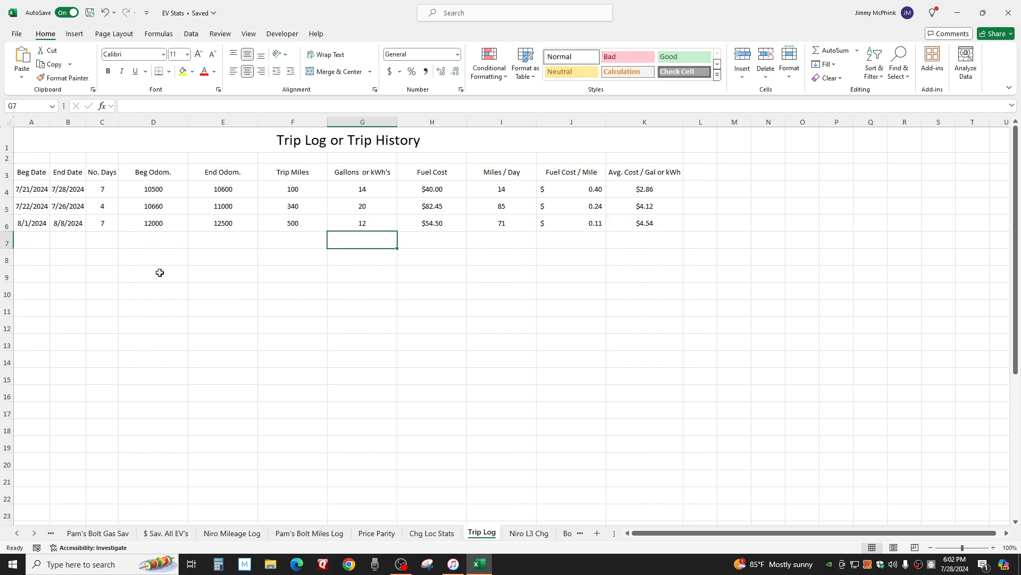
Fill the merged Trip Log or Trip History title cell with the standard orange colour
left_click(108, 144)
left_click(193, 72)
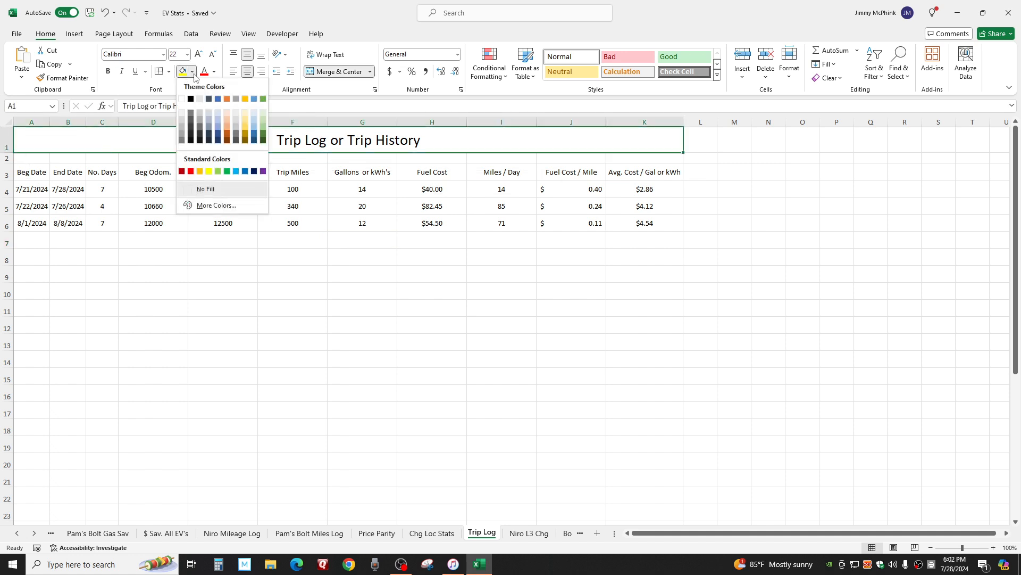
left_click(337, 145)
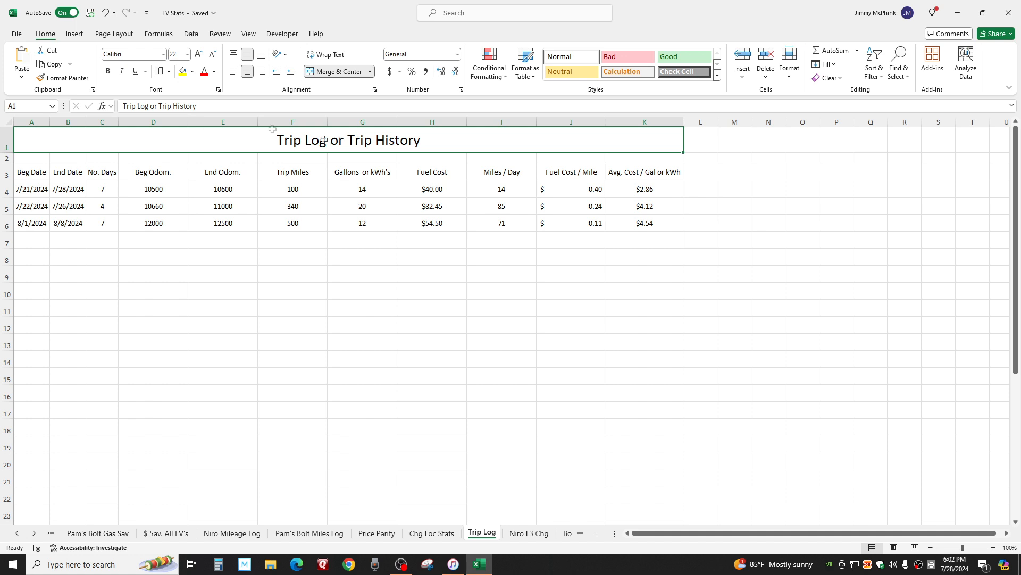
left_click(192, 71)
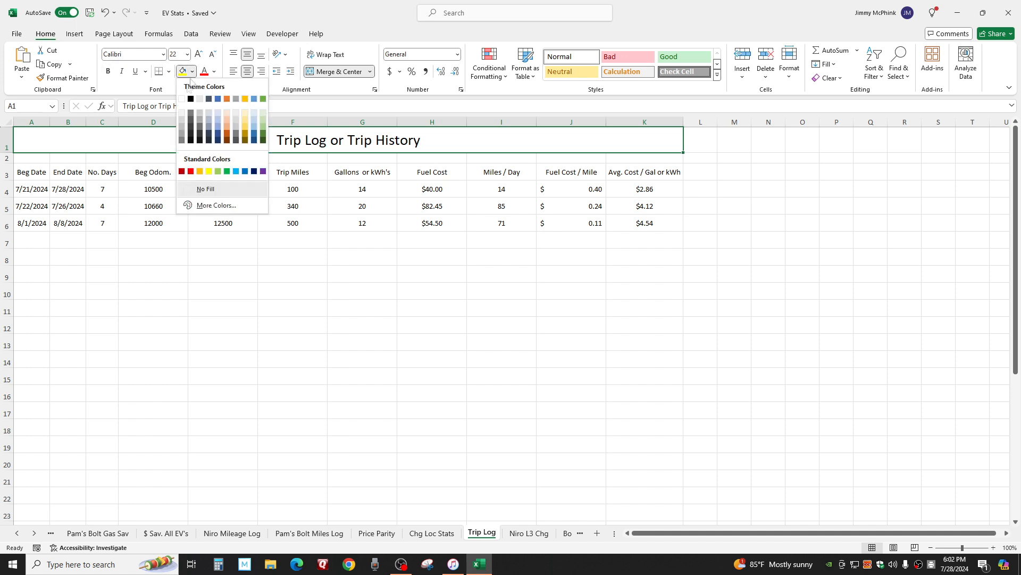
left_click(201, 171)
left_click(177, 293)
Merge cells A2 to K2 beneath the title and fill the merged cell with black
left_click(28, 155)
left_click_drag(28, 154, 646, 159)
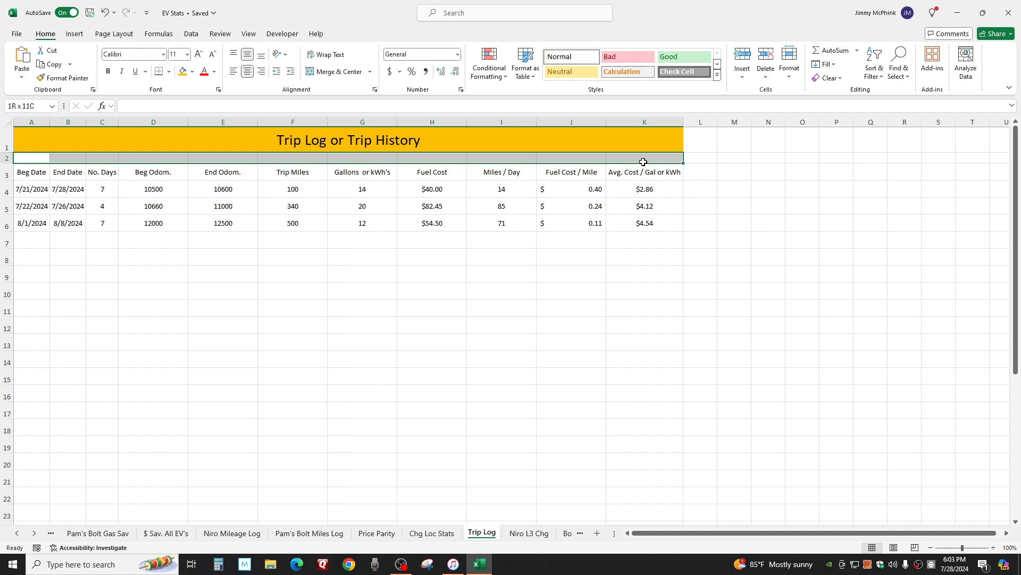
left_click(335, 71)
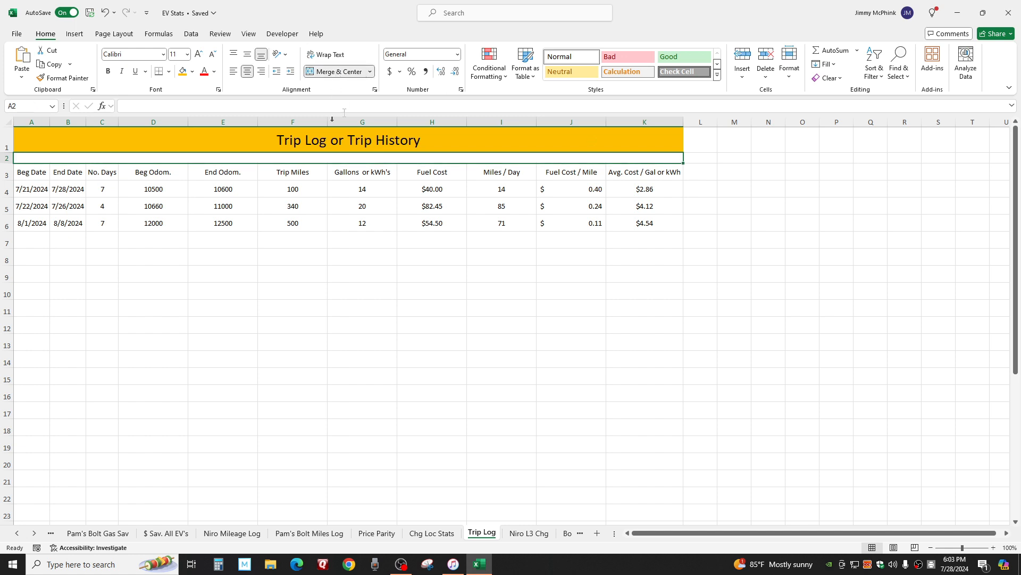
left_click(193, 72)
left_click(192, 100)
left_click(218, 307)
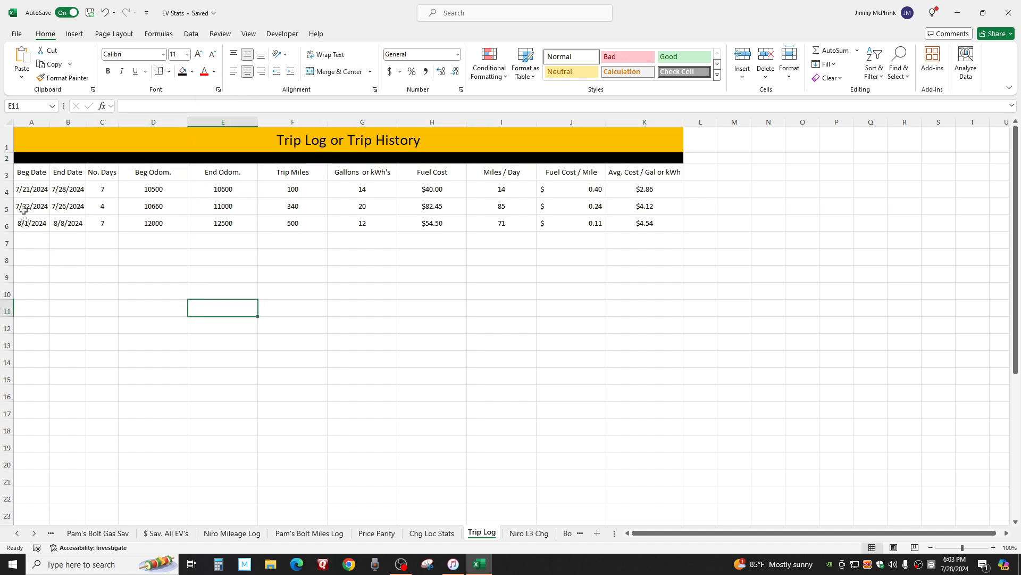
Fill the column header cells A3 to K3 with the standard orange colour
left_click(32, 173)
left_click_drag(31, 173, 654, 174)
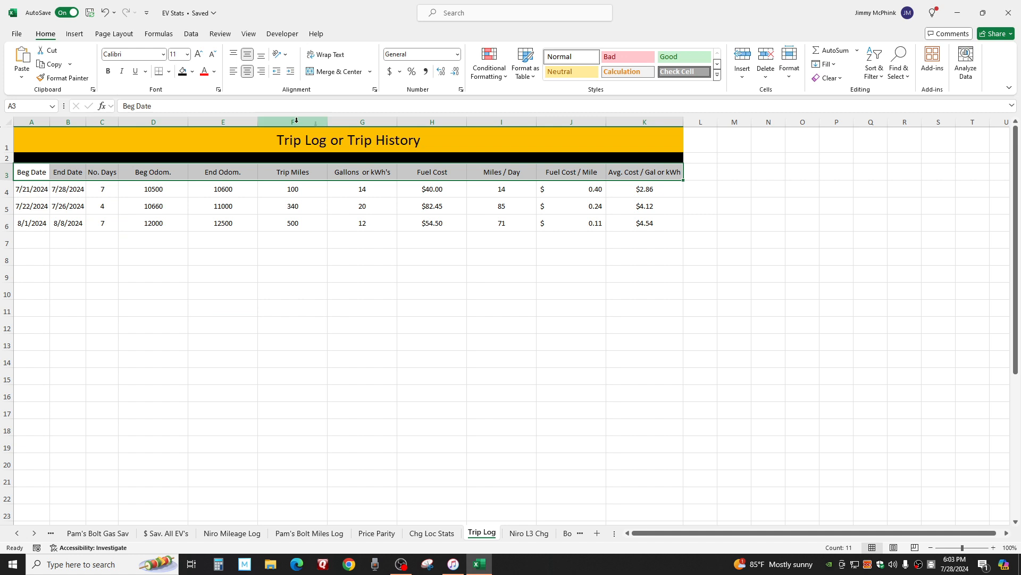
left_click(193, 72)
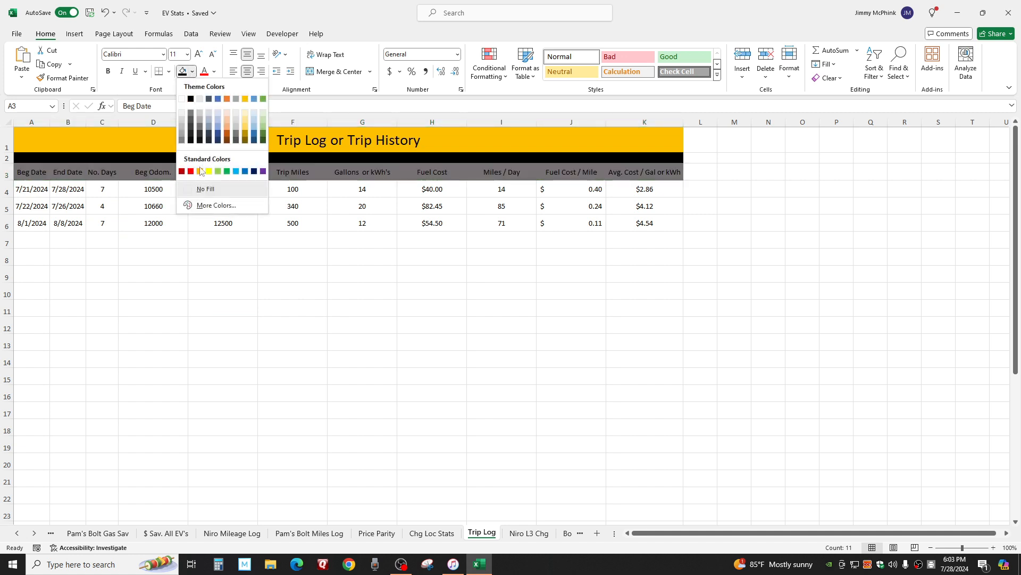
left_click(198, 171)
left_click(218, 307)
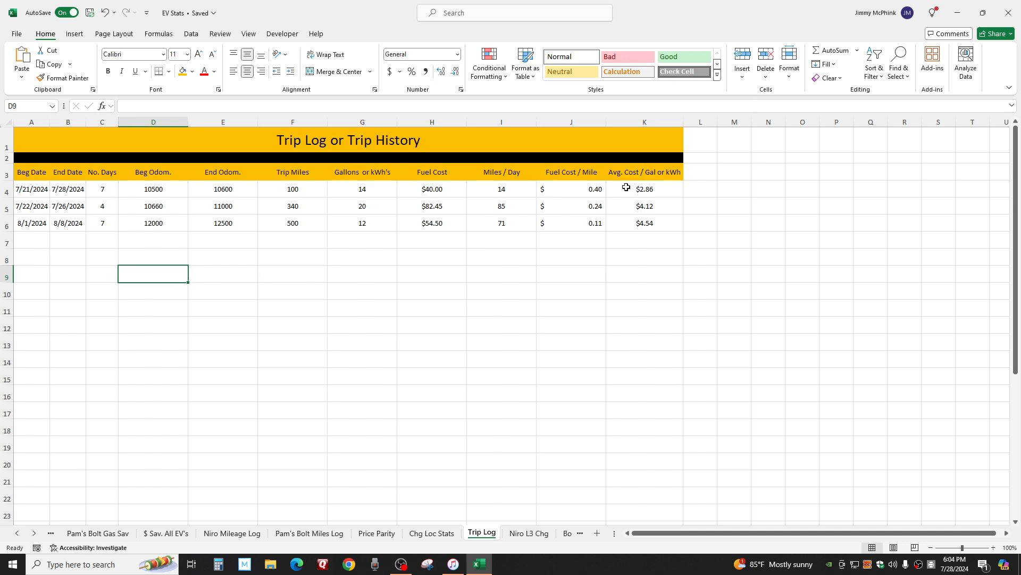
Start a Between highlight rule for the average costs from K4 to K35, with limits $3.9999 and $4.9999
left_click_drag(626, 187, 638, 472)
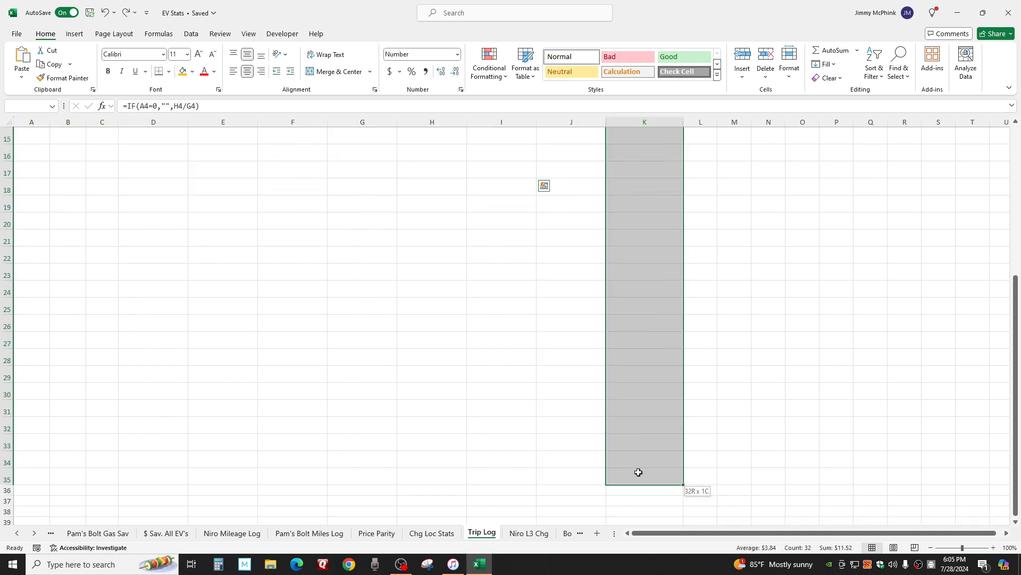
scroll(490, 316, "up", 5)
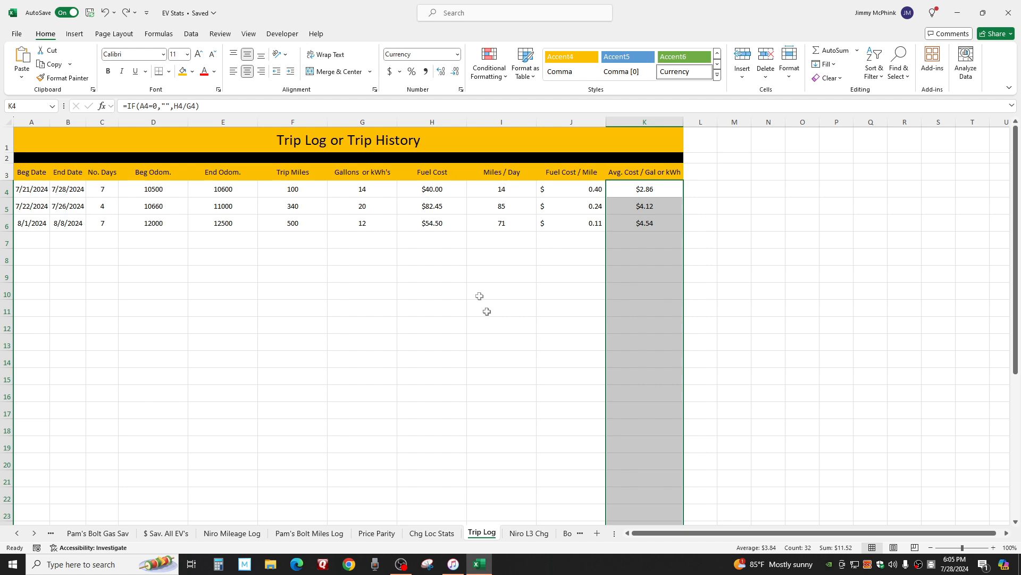
left_click(500, 79)
mouse_move(511, 97)
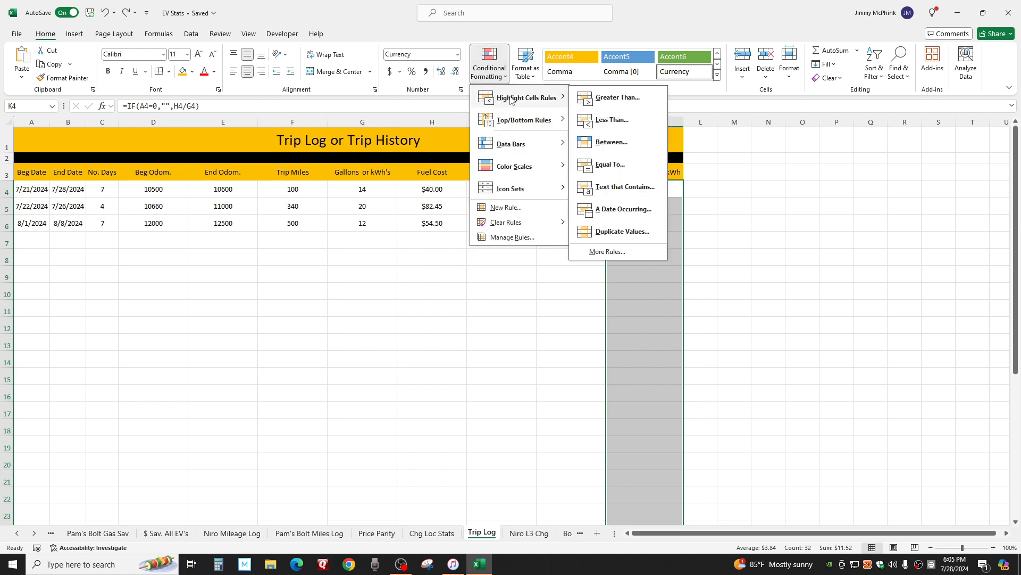
left_click(610, 144)
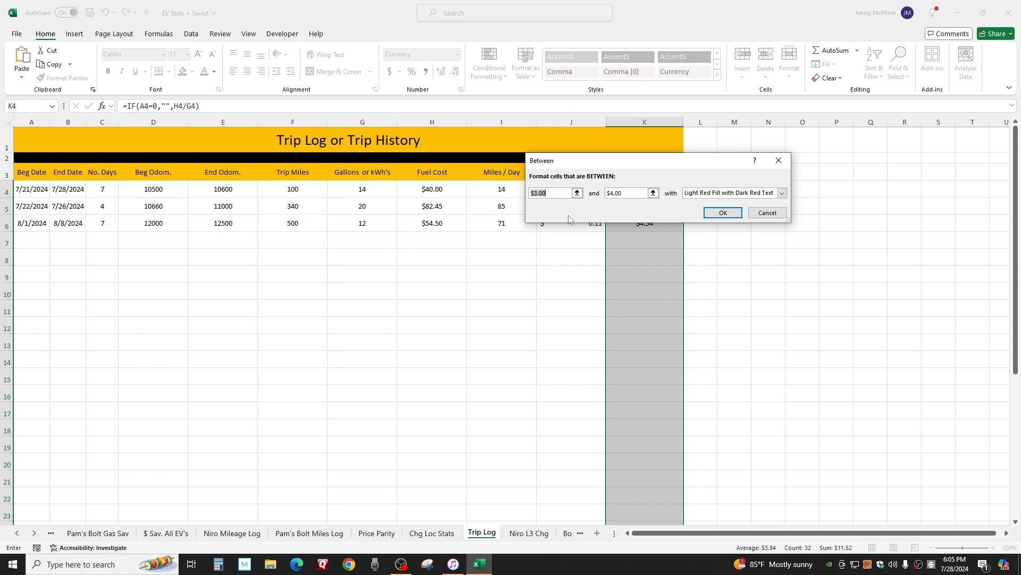
type("$3.")
left_click(629, 195)
type("$4.99")
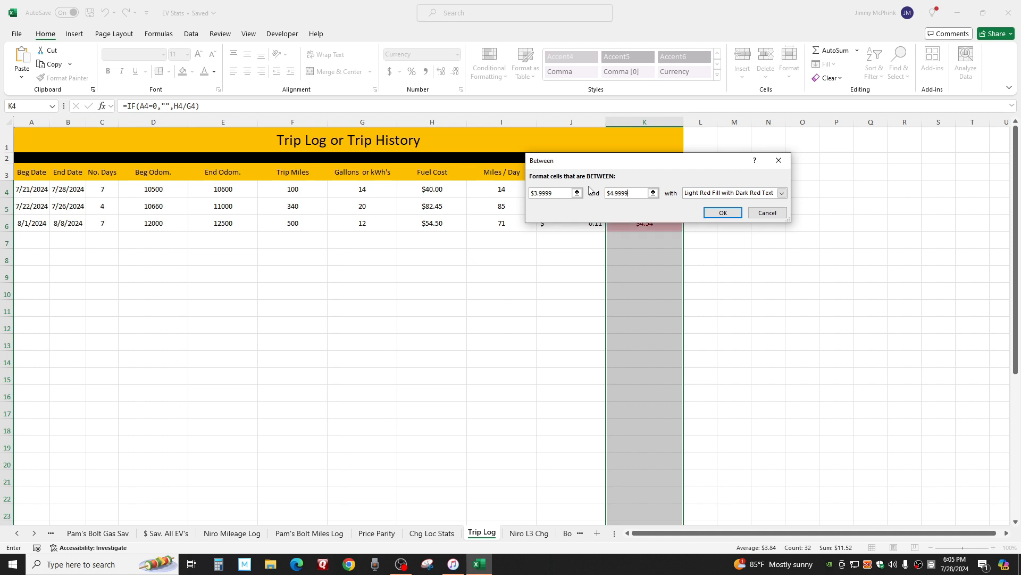
type("99")
Give the Between rule a custom format with dark red fill and white font, and apply it
left_click(782, 193)
left_click(701, 244)
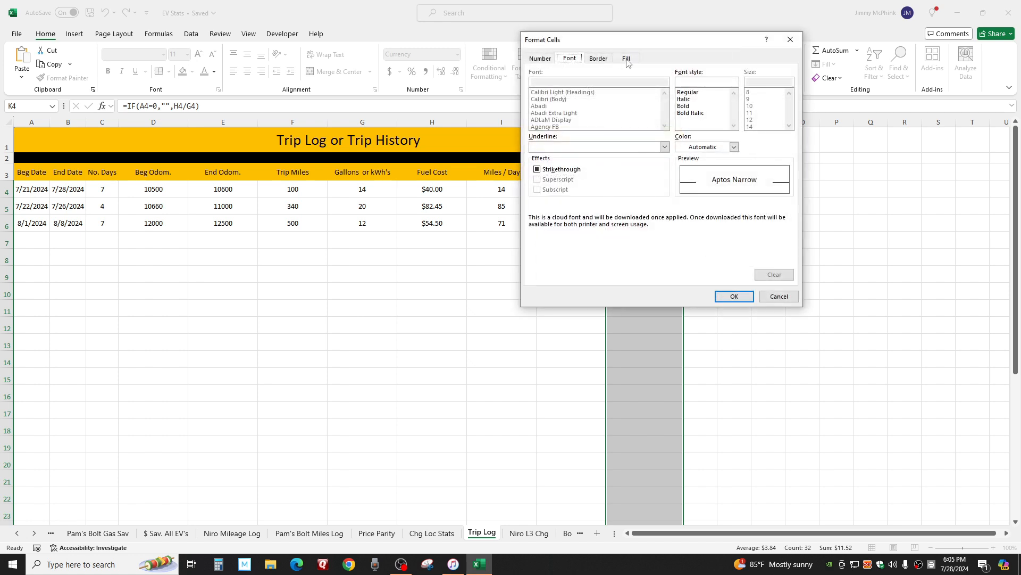
left_click(627, 58)
left_click(538, 162)
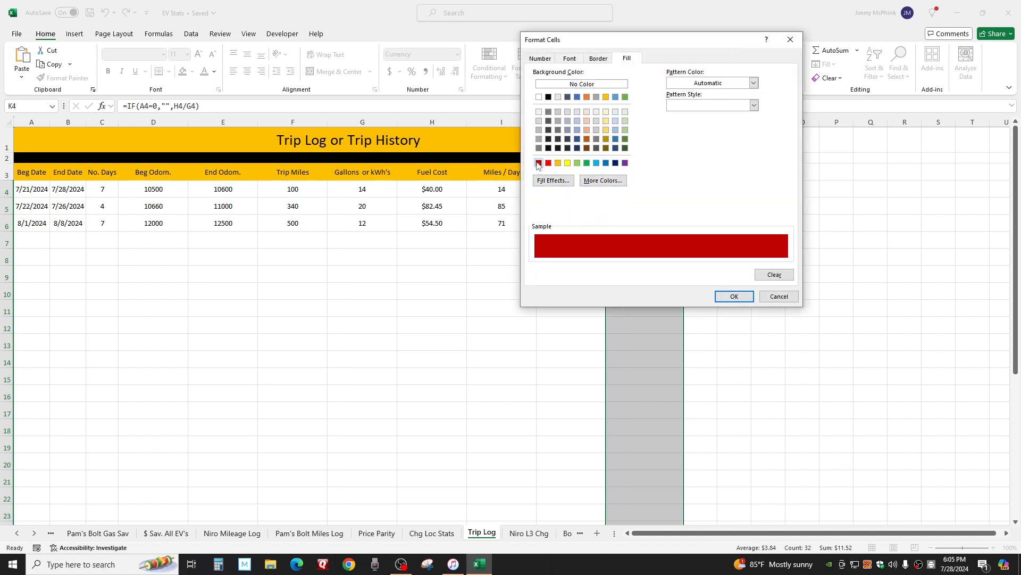
left_click(579, 62)
left_click(734, 147)
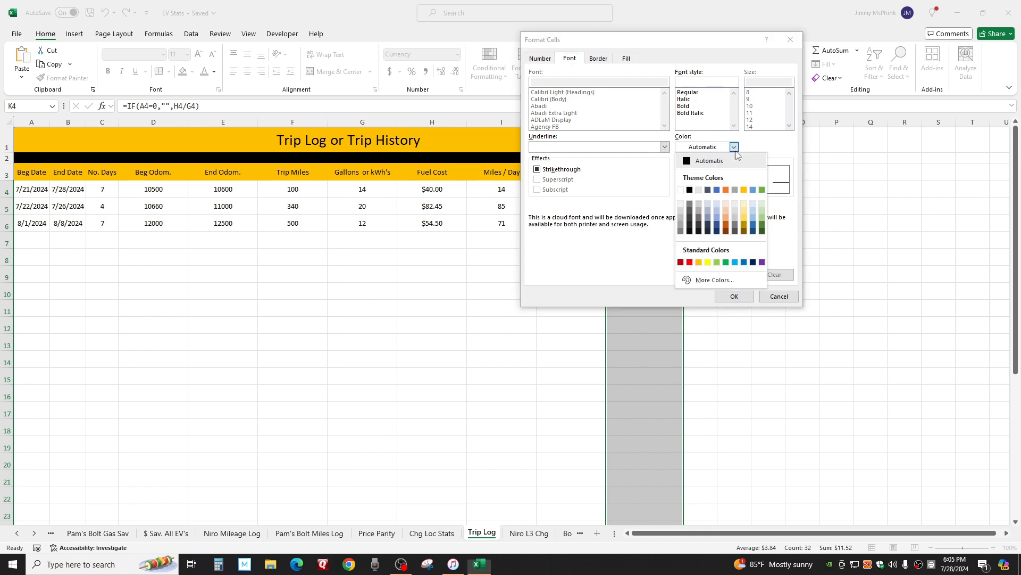
left_click(681, 189)
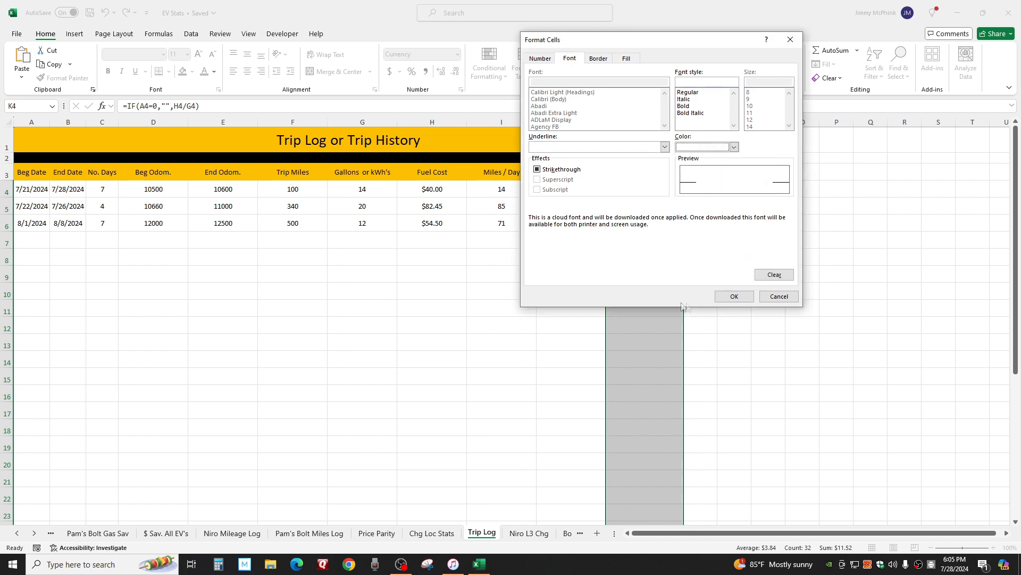
left_click(734, 296)
left_click(722, 211)
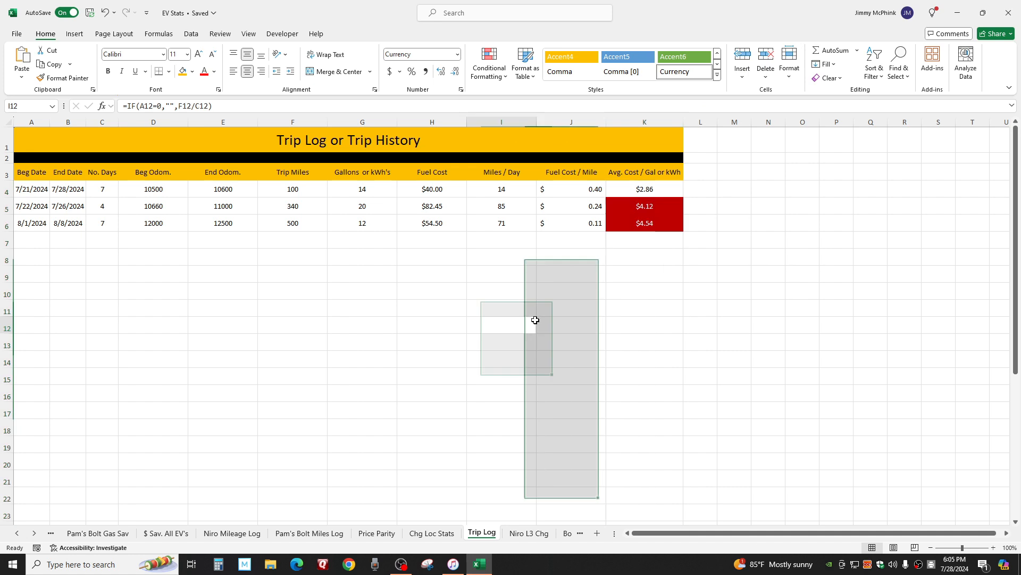
left_click(530, 322)
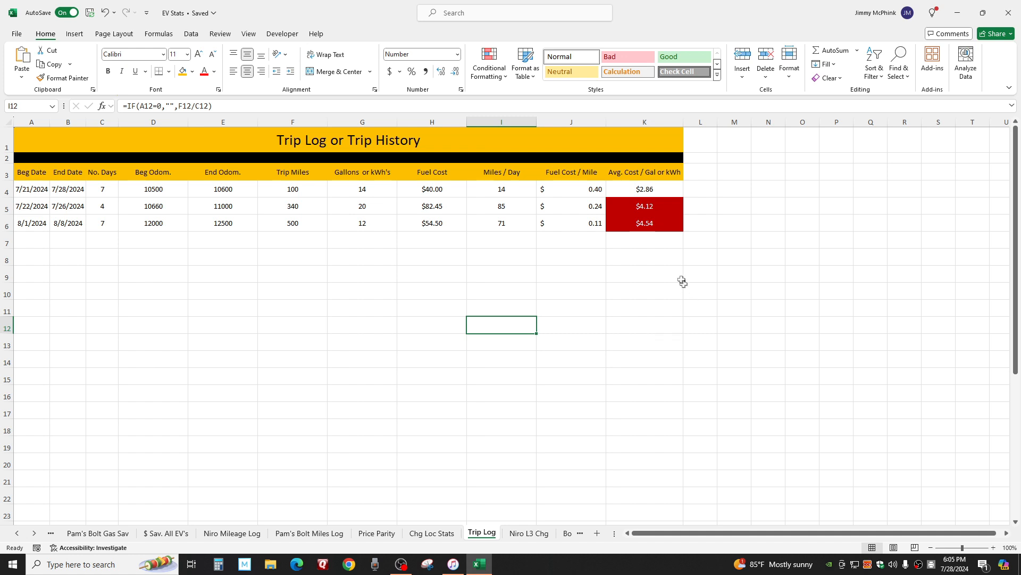
Add a Between highlight rule to cell K4 for $.01 to $2.99 using Green Fill with Dark Green Text
left_click(655, 190)
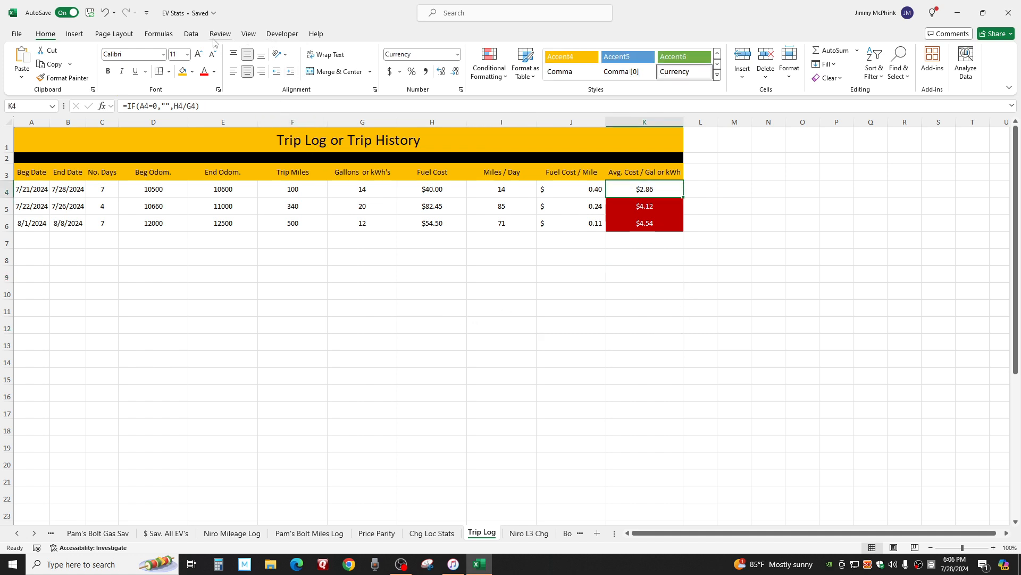
left_click(490, 77)
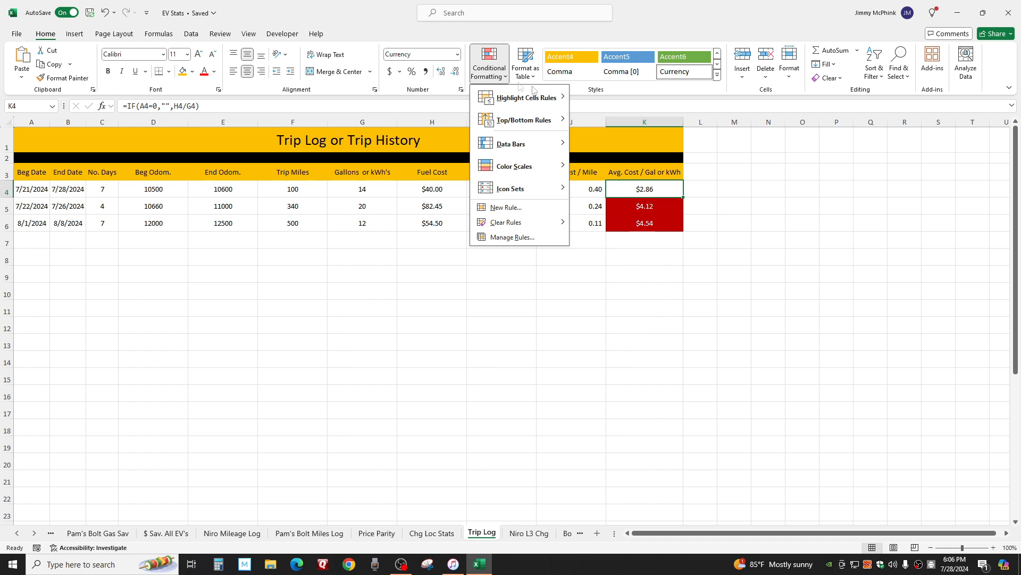
mouse_move(543, 100)
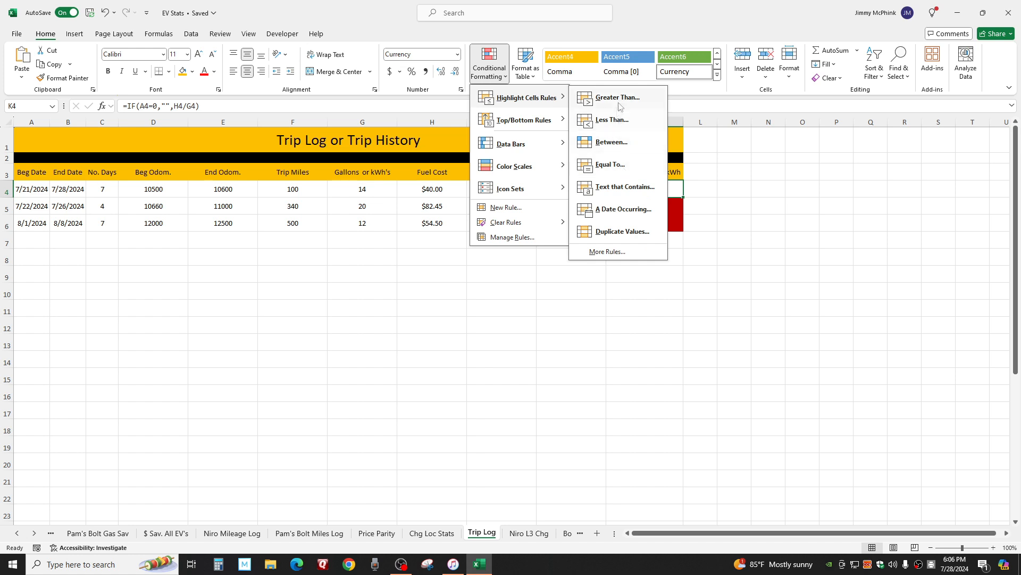
left_click(612, 141)
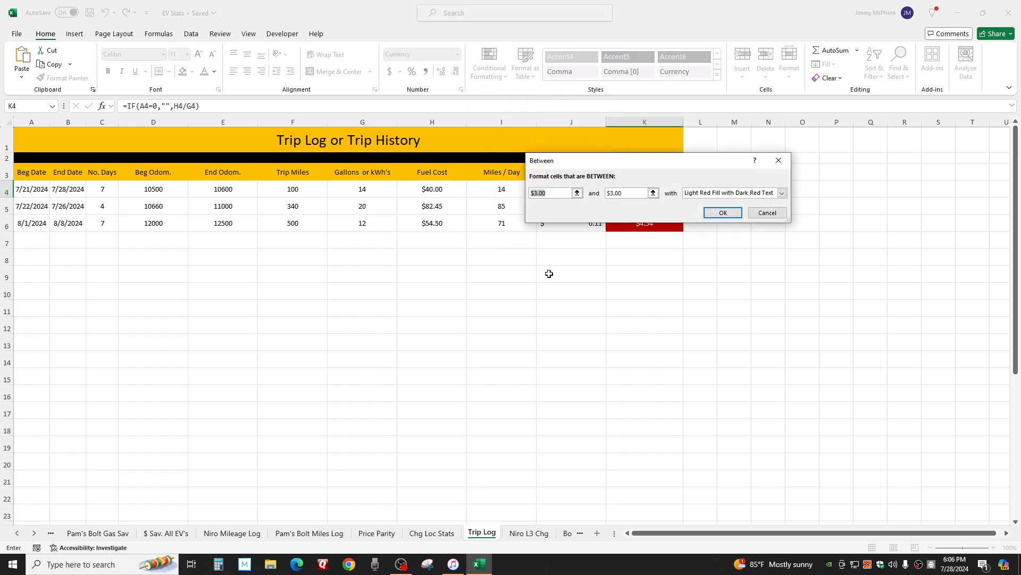
type("$")
left_click_drag(632, 197, 595, 197)
type("$2.99")
left_click(782, 193)
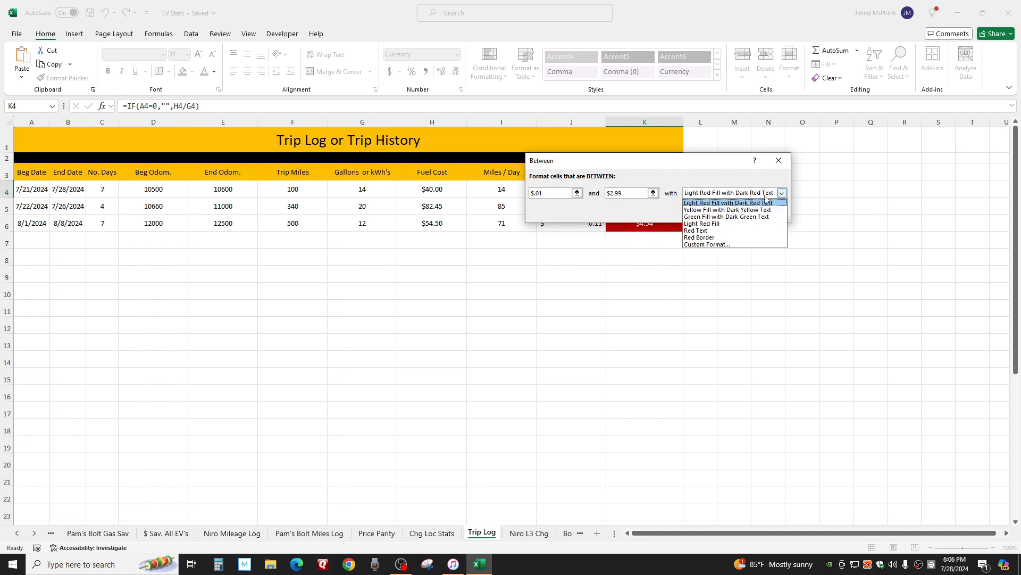
left_click(721, 217)
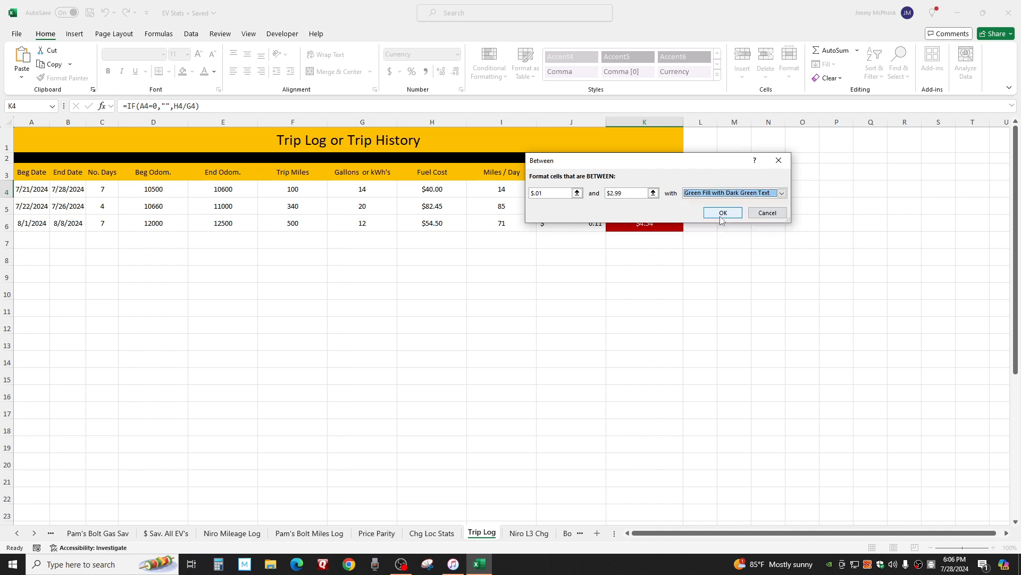
left_click(722, 213)
left_click(572, 307)
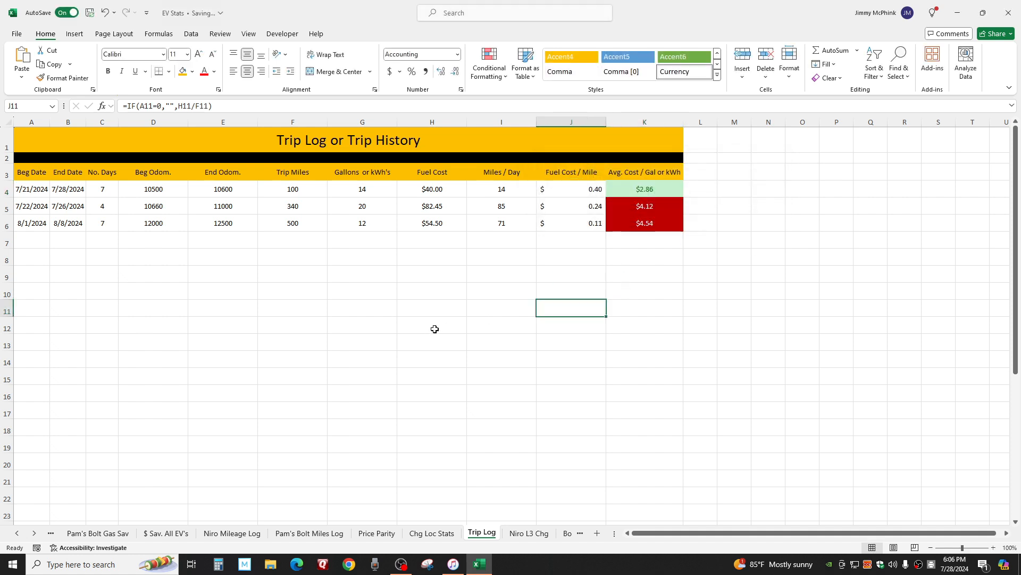
left_click(432, 359)
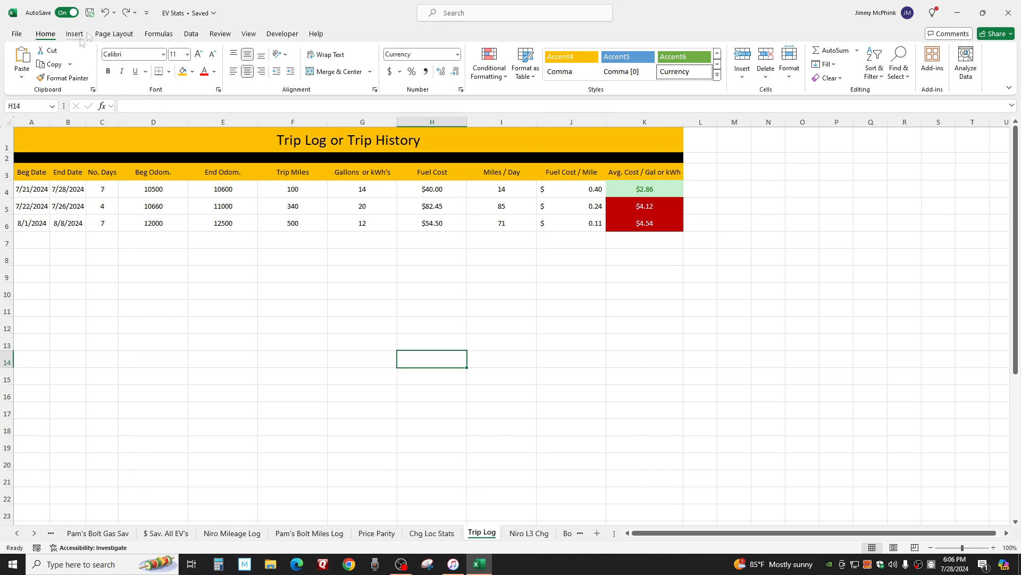
Undo both highlight rules in the average cost column, restoring the orange header fill if it is undone too
left_click(107, 14)
left_click(106, 14)
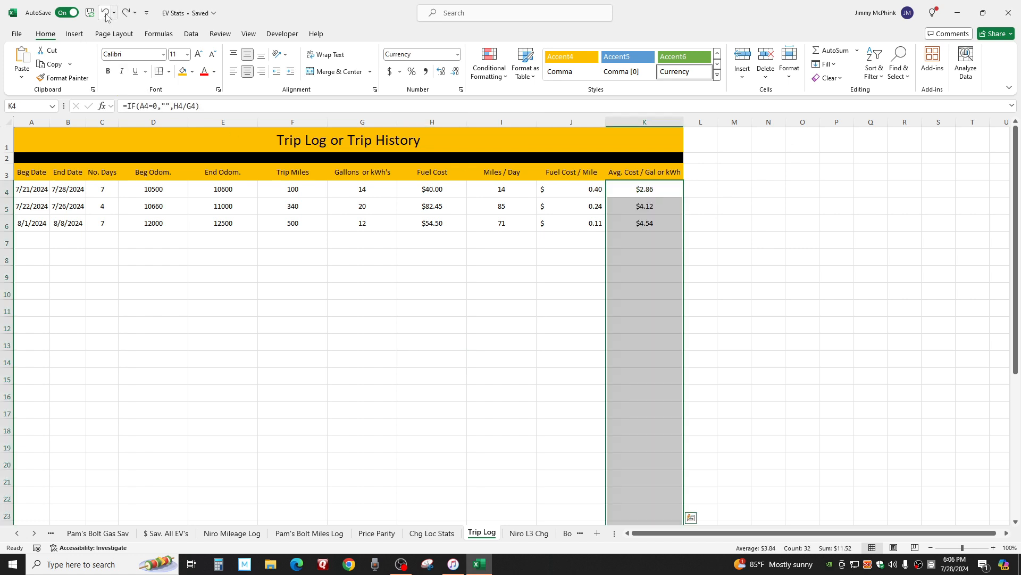
left_click(106, 15)
left_click(106, 14)
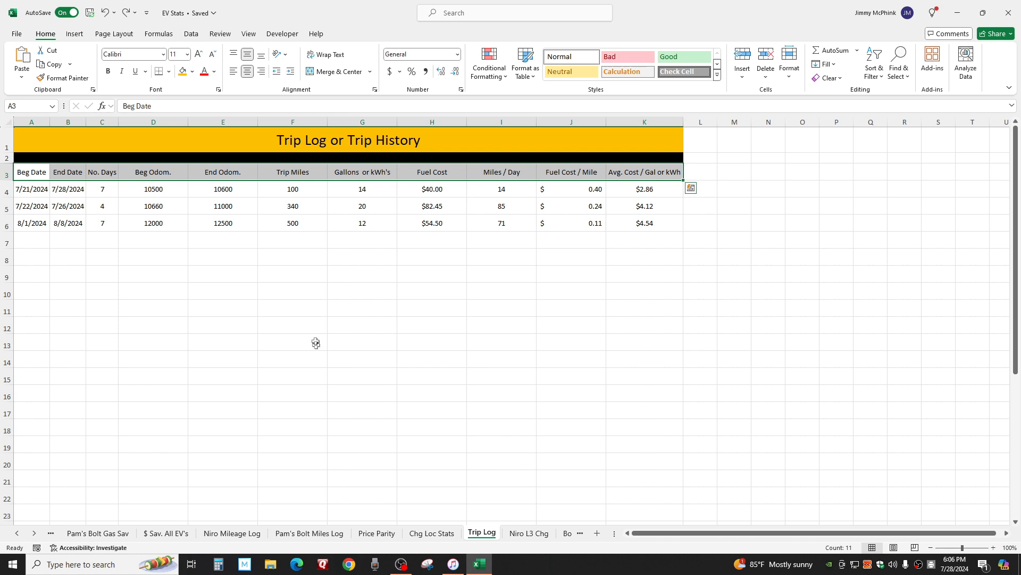
left_click(292, 324)
left_click(126, 13)
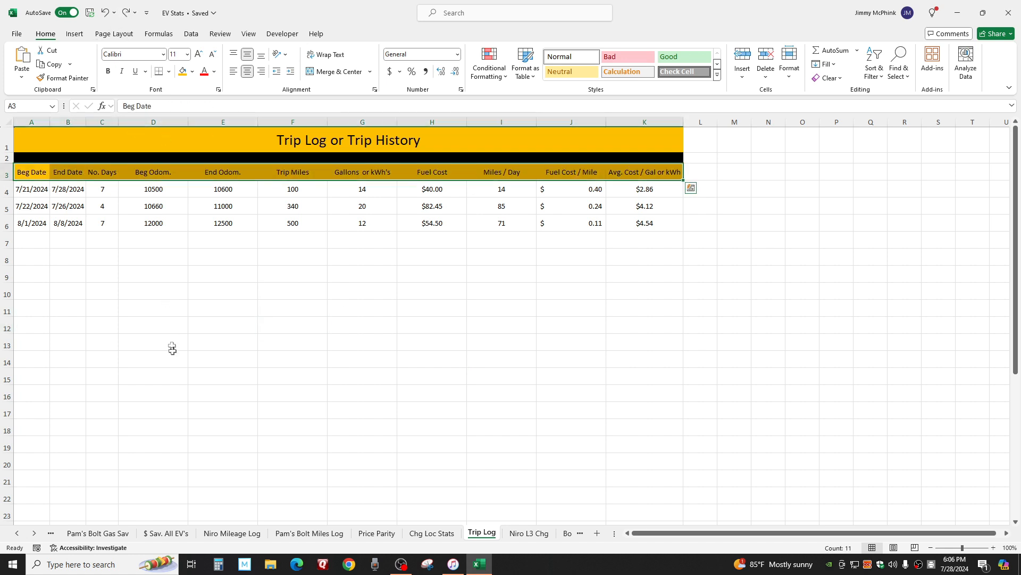
left_click(171, 342)
left_click_drag(23, 192, 720, 496)
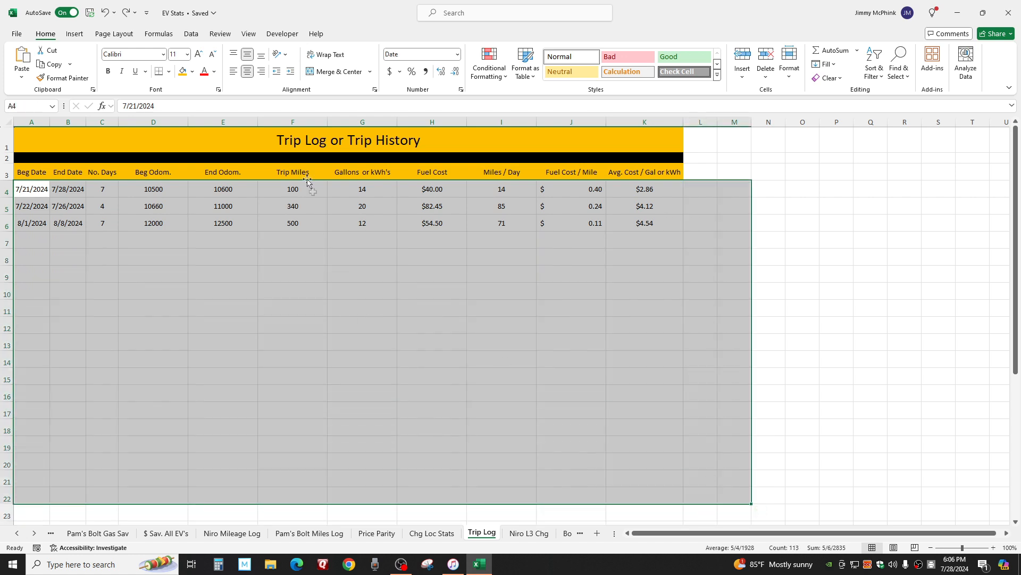
left_click(193, 74)
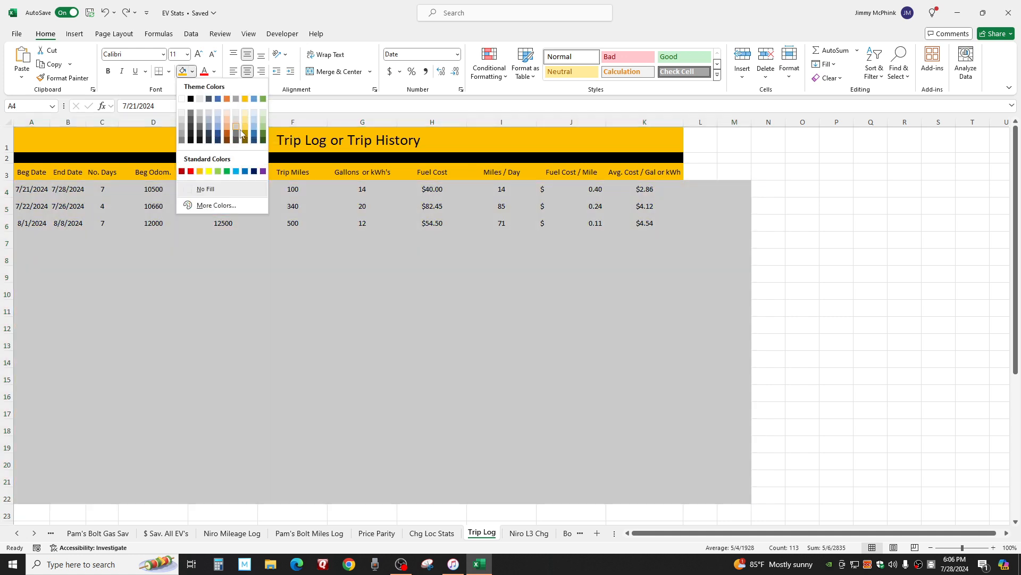
left_click(820, 301)
left_click(842, 290)
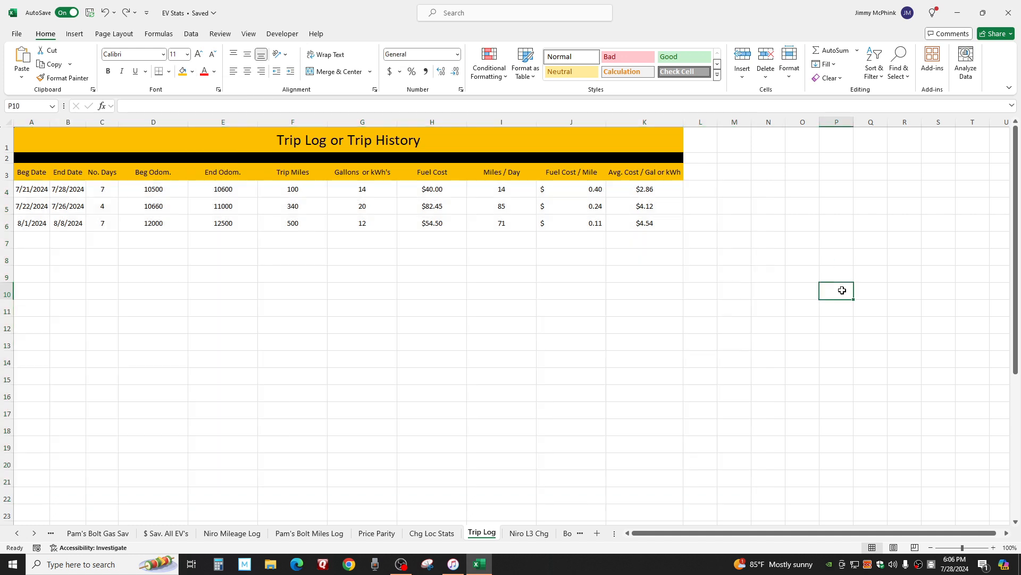
Hide the gridlines on the Trip Log sheet
left_click(244, 34)
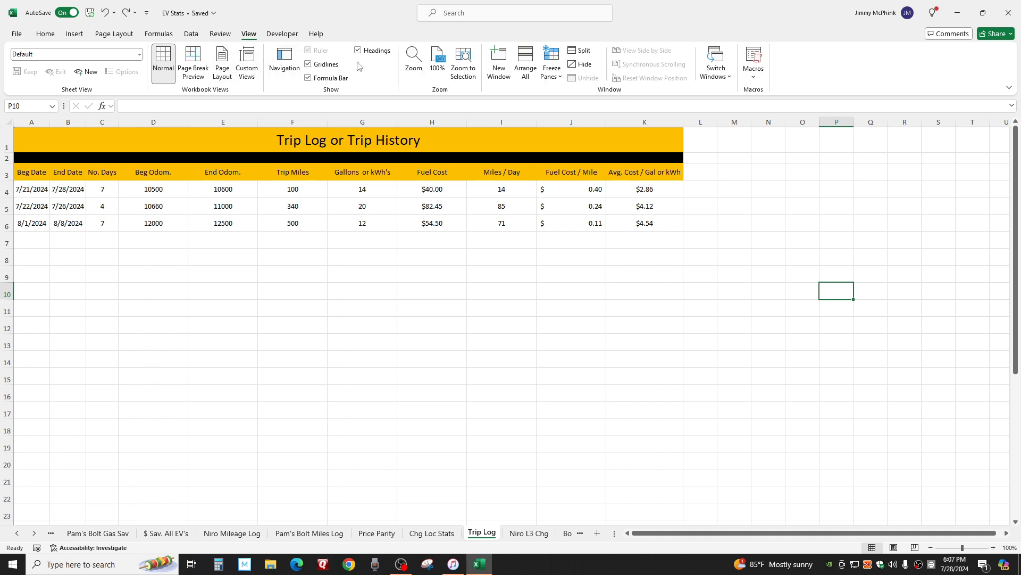
left_click(308, 64)
left_click(341, 341)
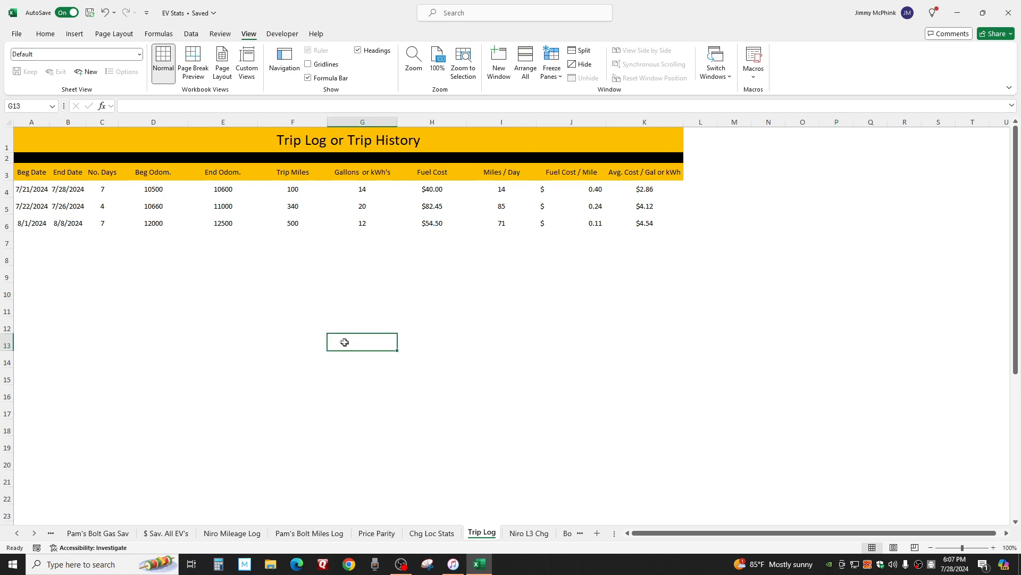
left_click(608, 309)
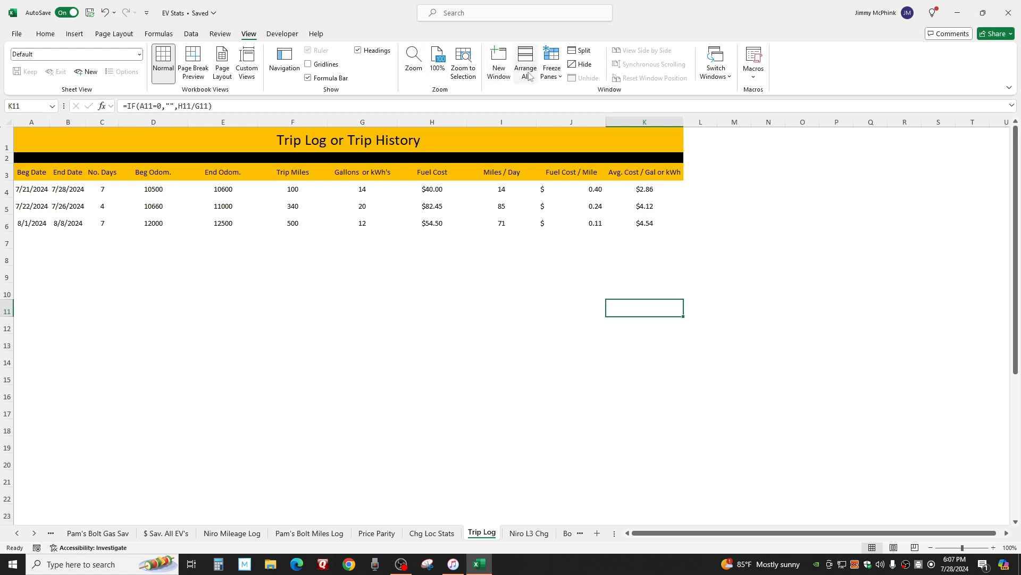
Magnify the Trip Log sheet to 200%
left_click(420, 67)
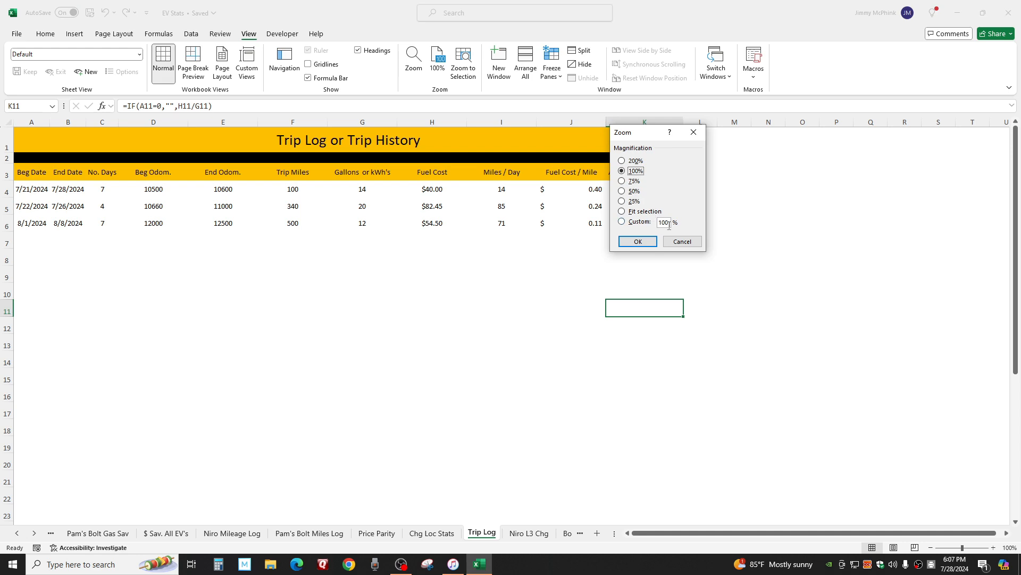
left_click(621, 161)
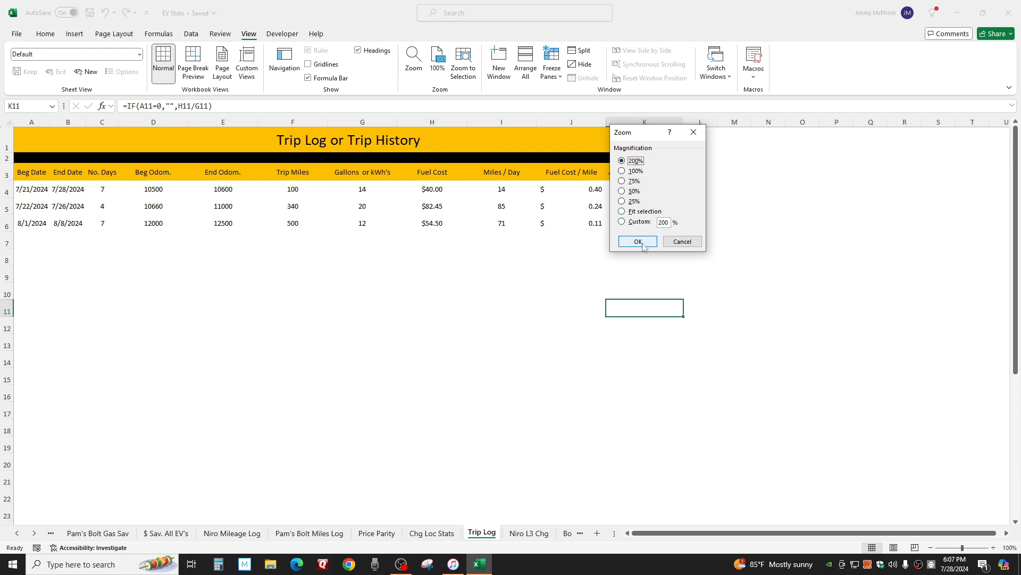
left_click(641, 242)
Set a custom zoom of 144% and bring the whole table from column A into view
left_click(414, 61)
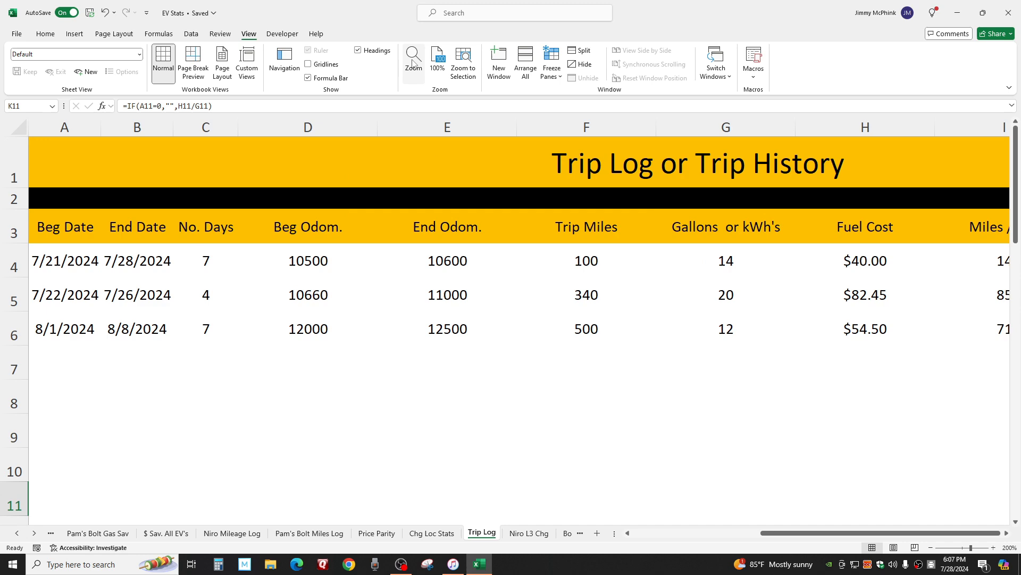
double_click(662, 222)
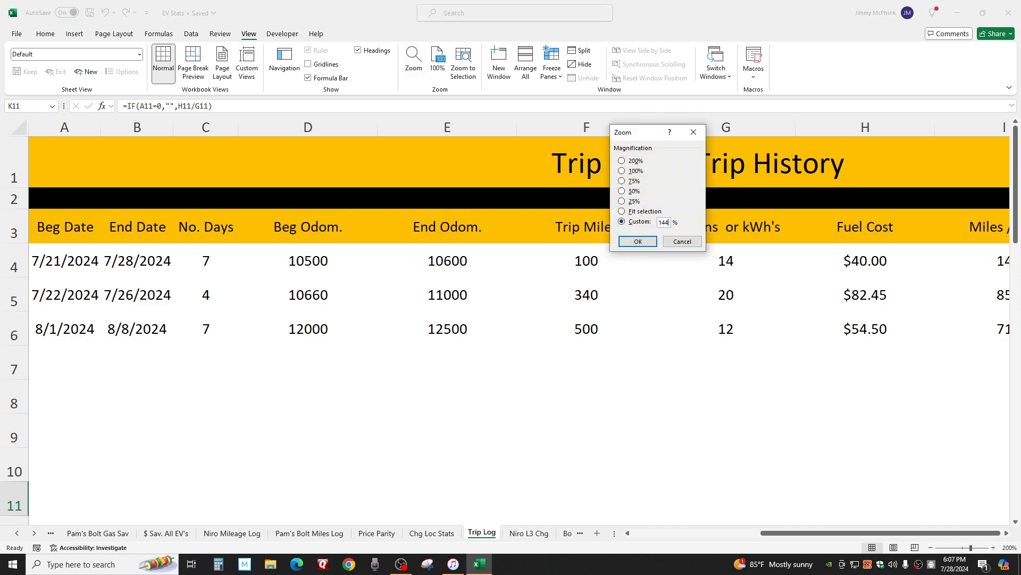
type("144")
key("Return")
left_click(705, 252)
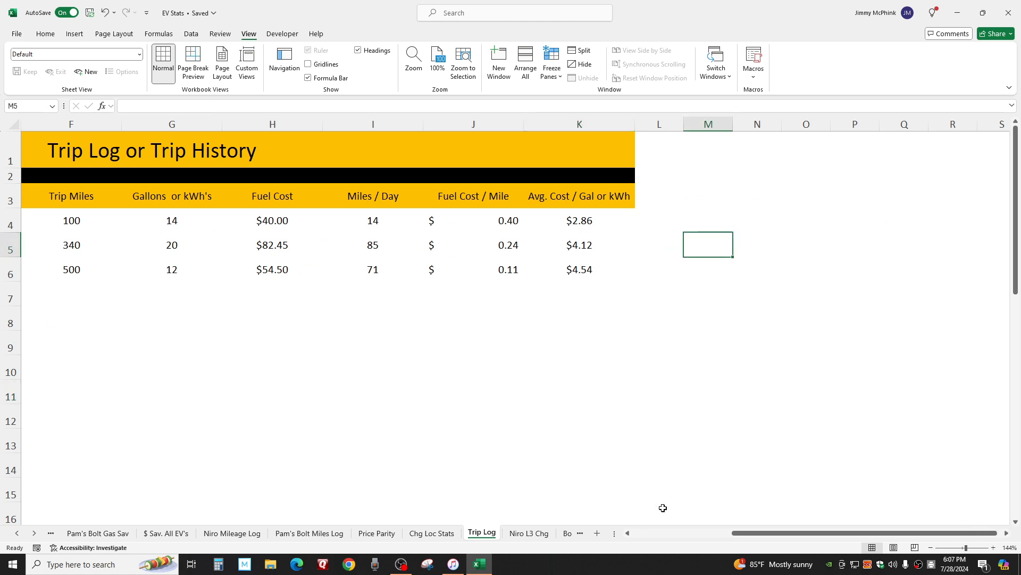
left_click_drag(780, 532, 680, 533)
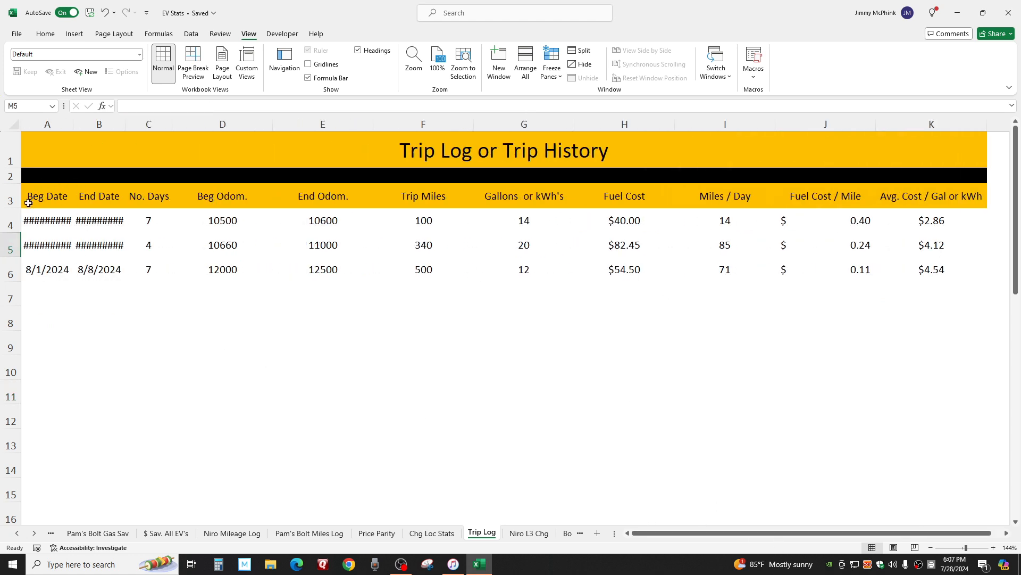
Auto-fit the Beg Date and End Date columns to their contents and return the sheet zoom to 100%
double_click(73, 123)
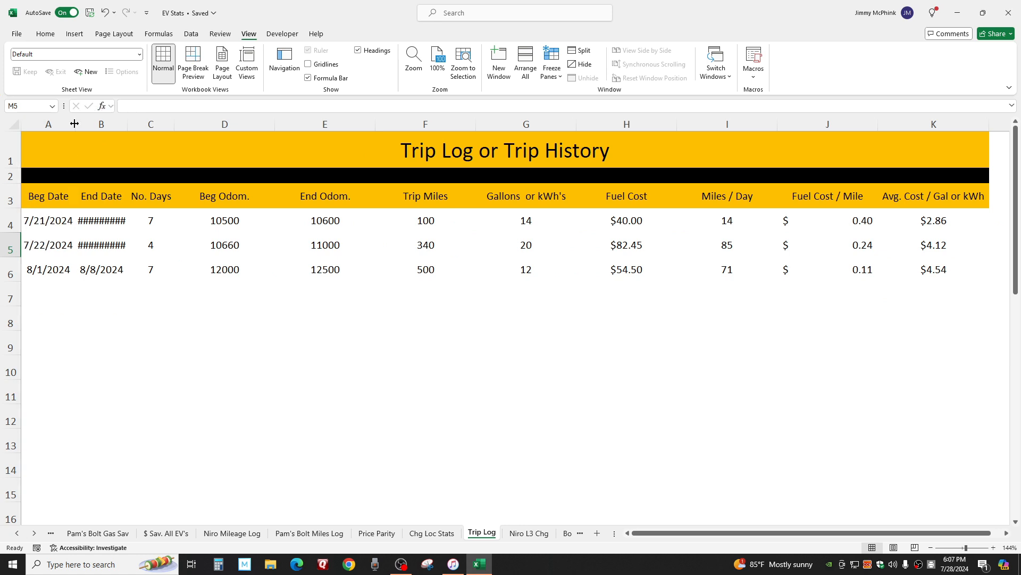
double_click(127, 124)
left_click(250, 333)
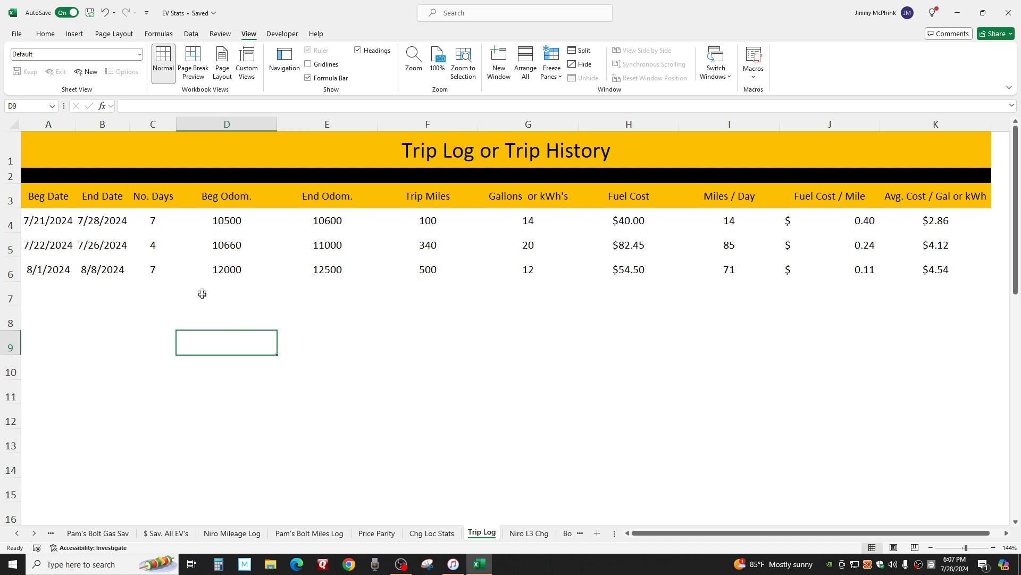
left_click(438, 59)
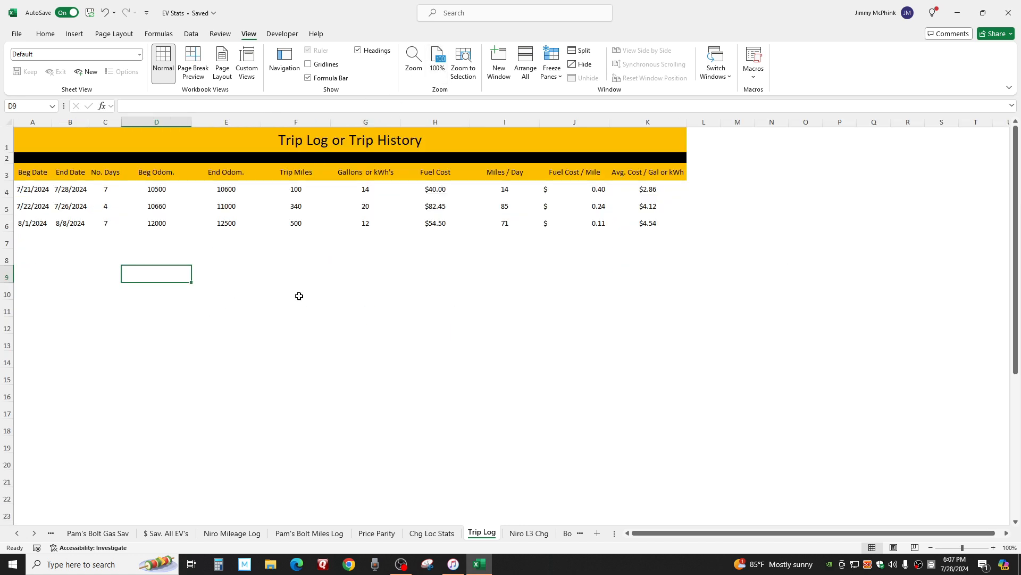
Fill the empty area beside the table, L1 to V23, with black
left_click(703, 133)
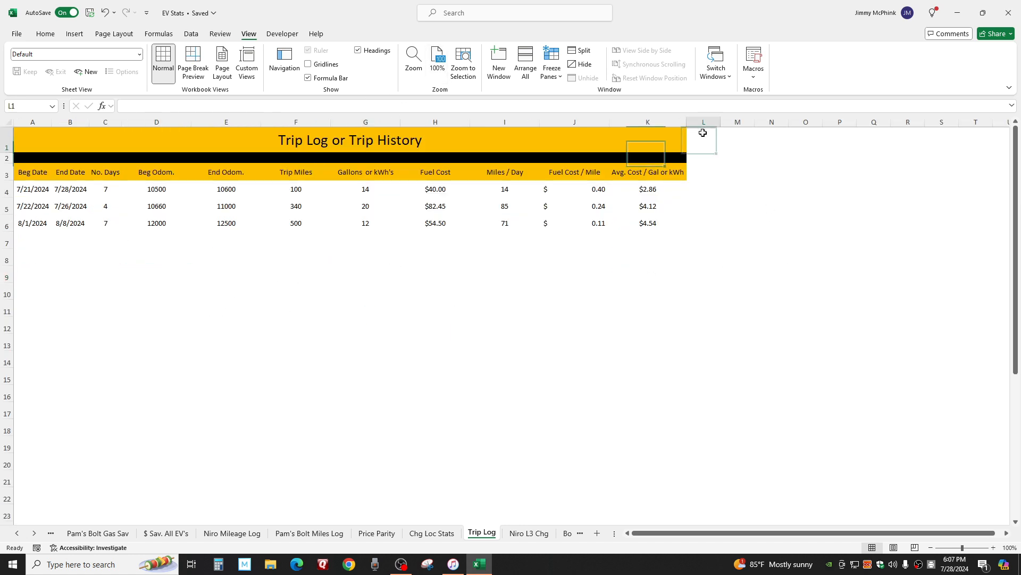
mouse_move(702, 133)
left_mouse_down()
mouse_move(994, 170)
mouse_move(995, 471)
mouse_move(1012, 506)
mouse_move(929, 509)
left_mouse_up()
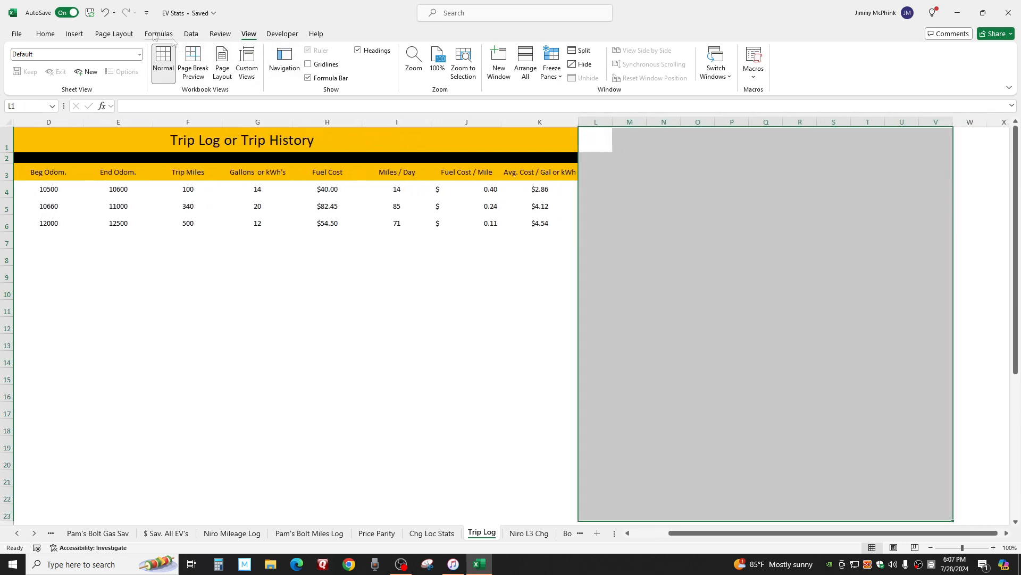
left_click(45, 34)
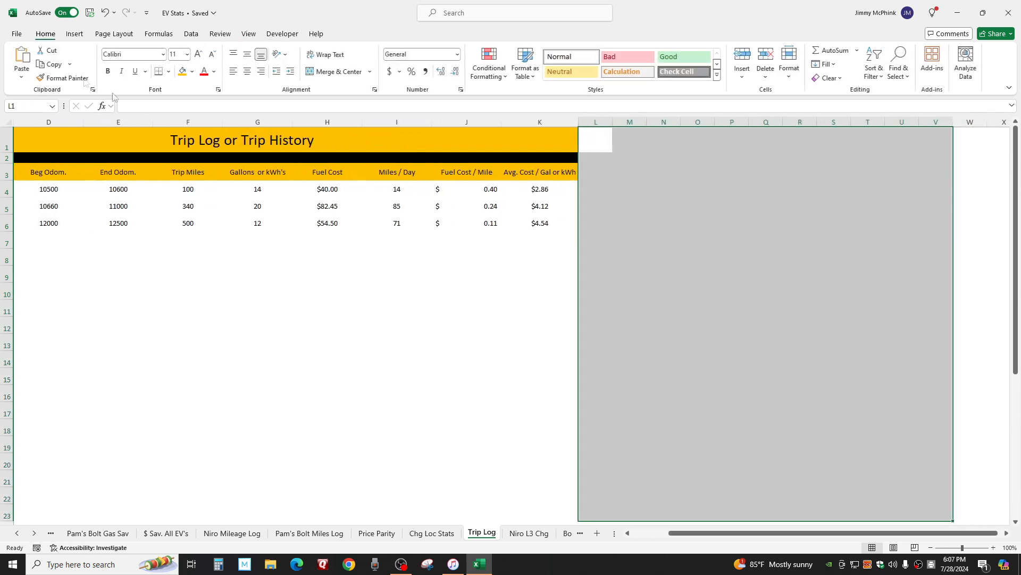
left_click(192, 72)
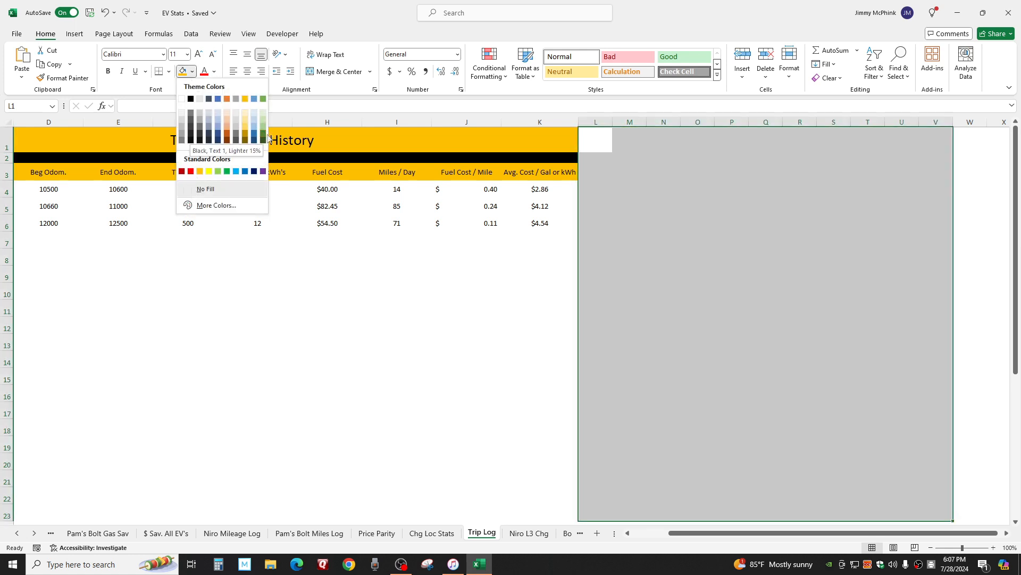
left_click(191, 98)
left_click(237, 320)
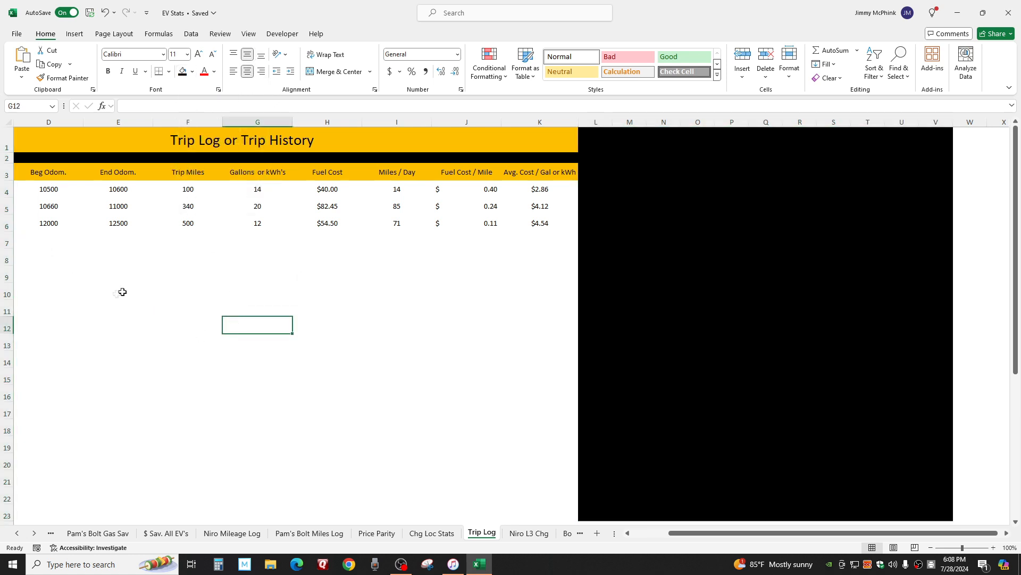
Fill the data rows from A4 to K23 with the standard Dark Blue colour
scroll(558, 458, "down", 1)
left_click_drag(697, 533, 554, 506)
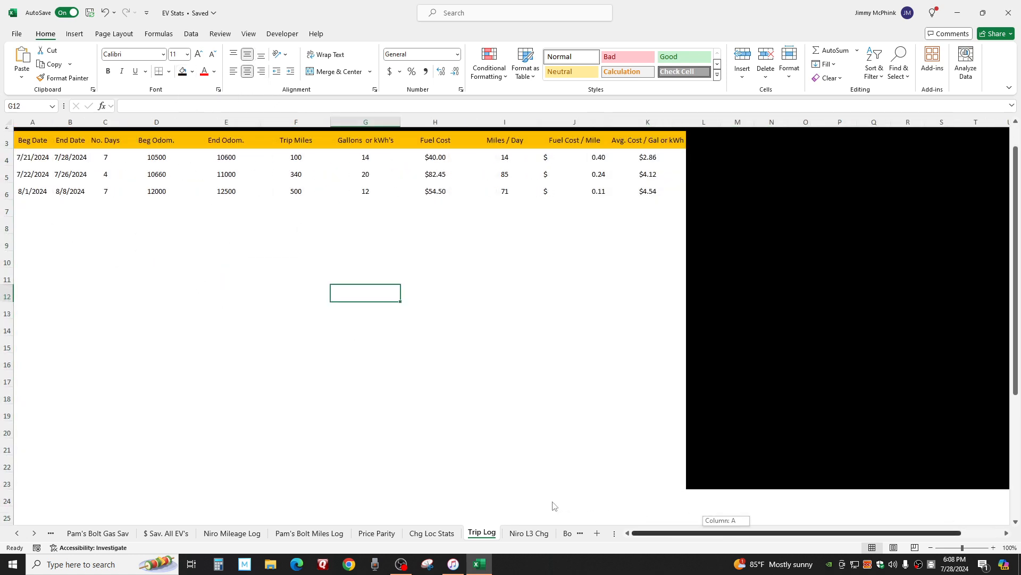
scroll(555, 458, "down", 1)
scroll(564, 450, "up", 2)
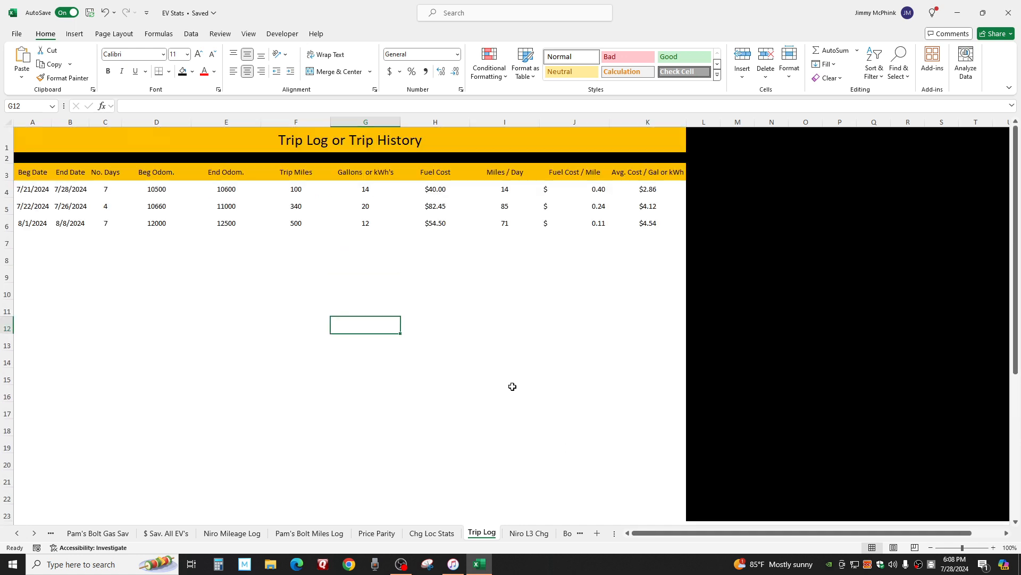
left_click_drag(19, 187, 659, 448)
left_click(192, 72)
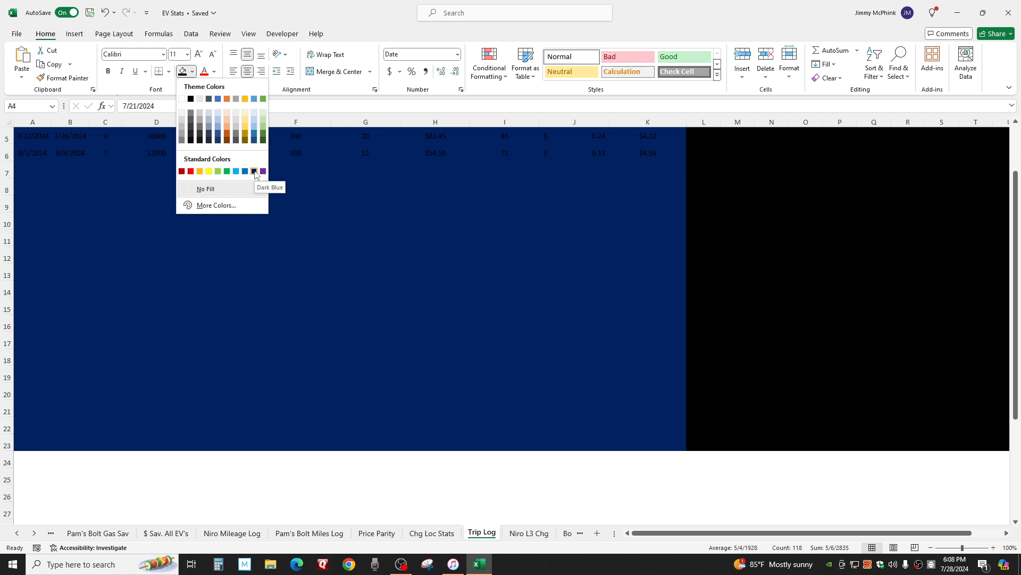
left_click(253, 171)
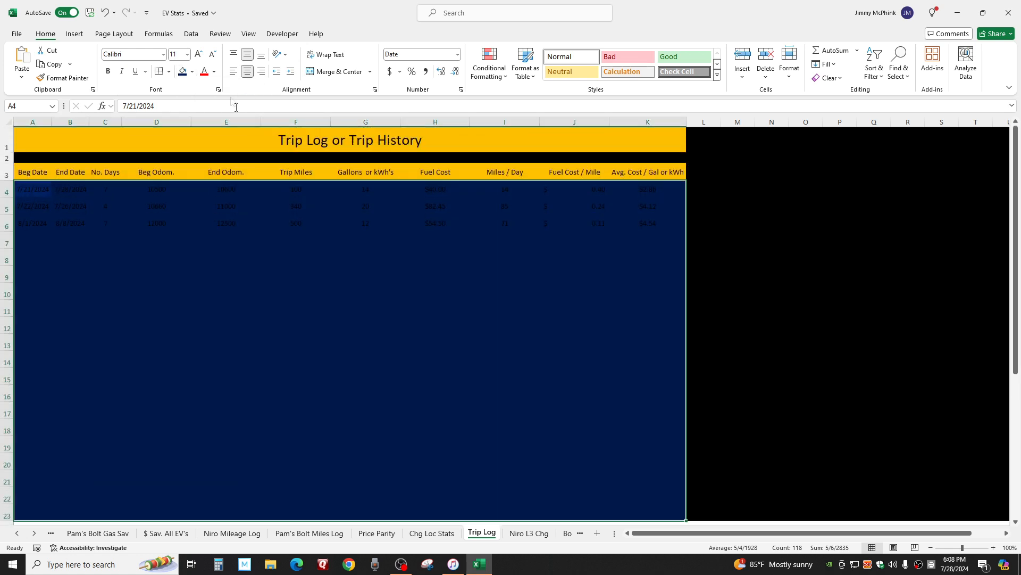
Change the font colour of the dark blue data rows to white
left_click(214, 72)
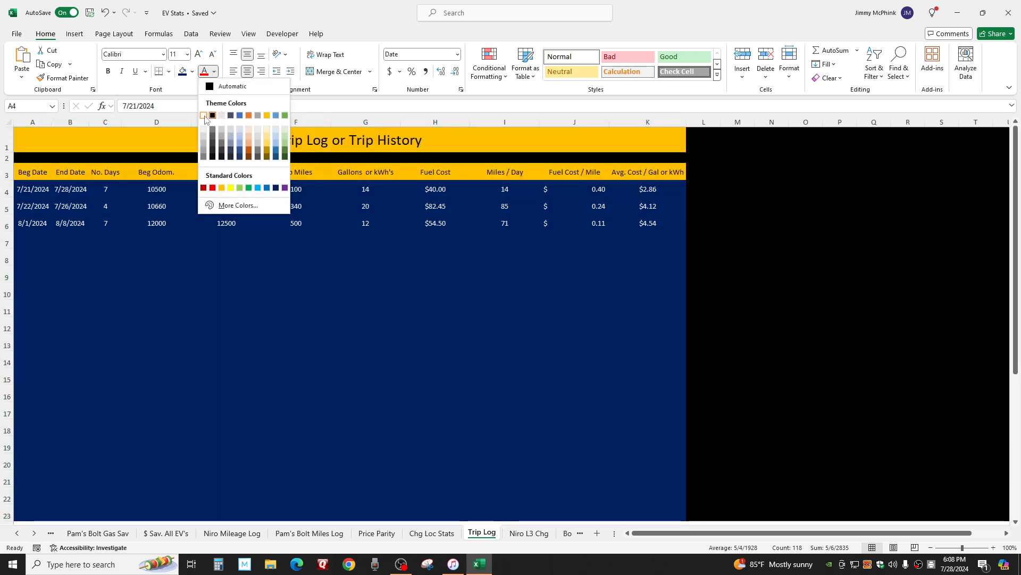
left_click(204, 116)
left_click(250, 322)
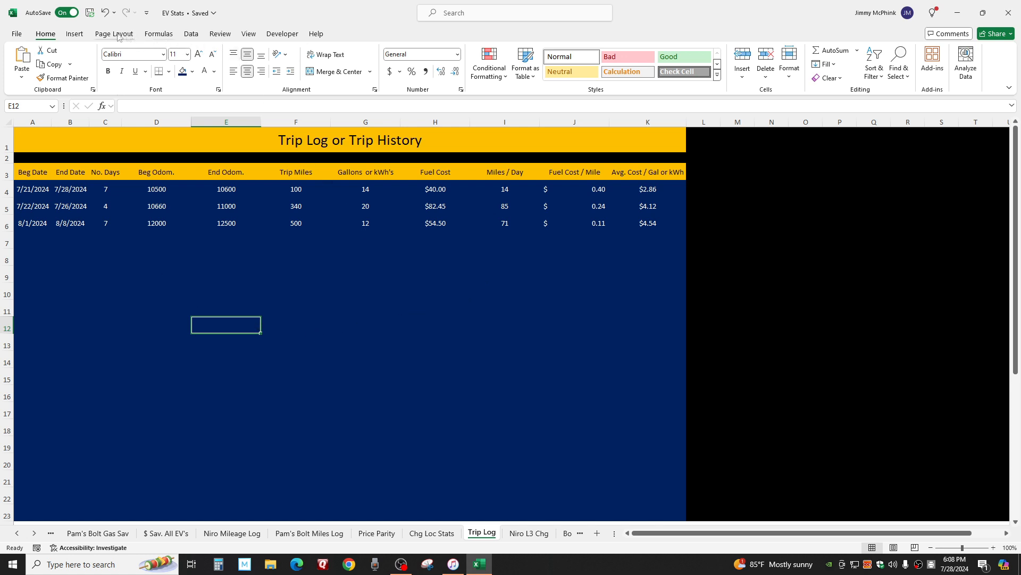
Insert the picture Bayird Photo on Facebook 01 over the cells from this device's 2020 Nissan Leaf folder
left_click(77, 36)
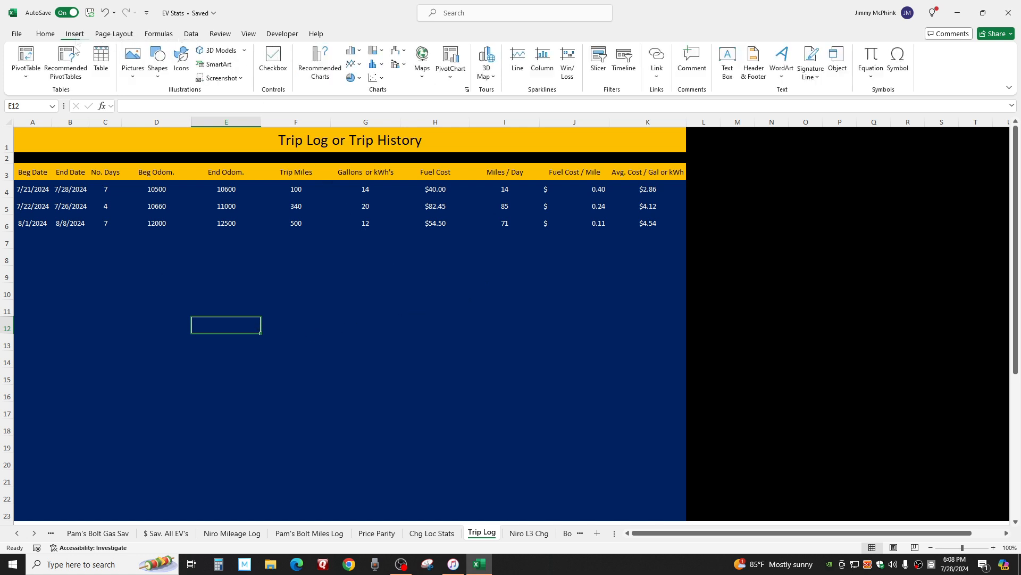
left_click(135, 62)
mouse_move(175, 93)
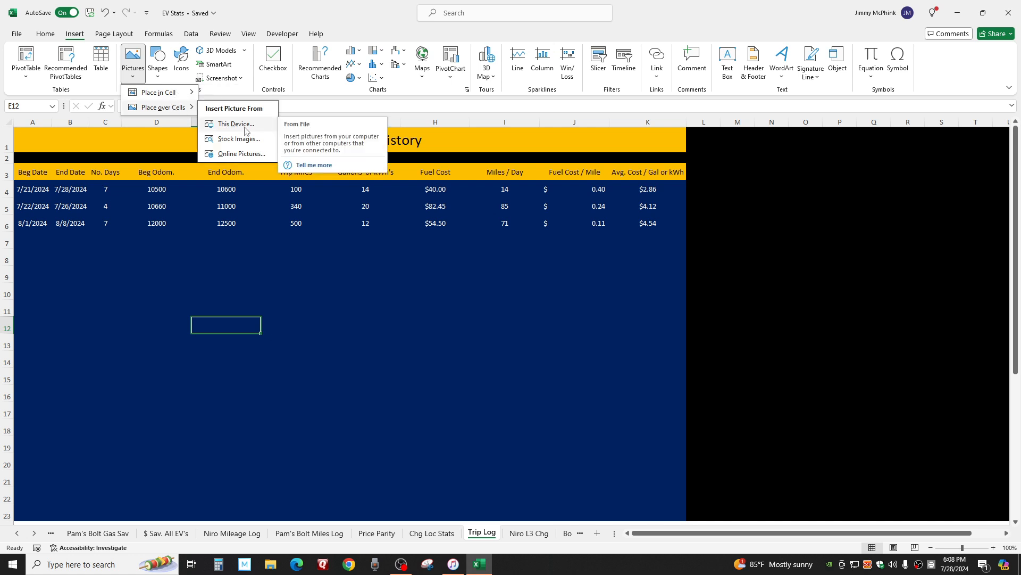
left_click(242, 124)
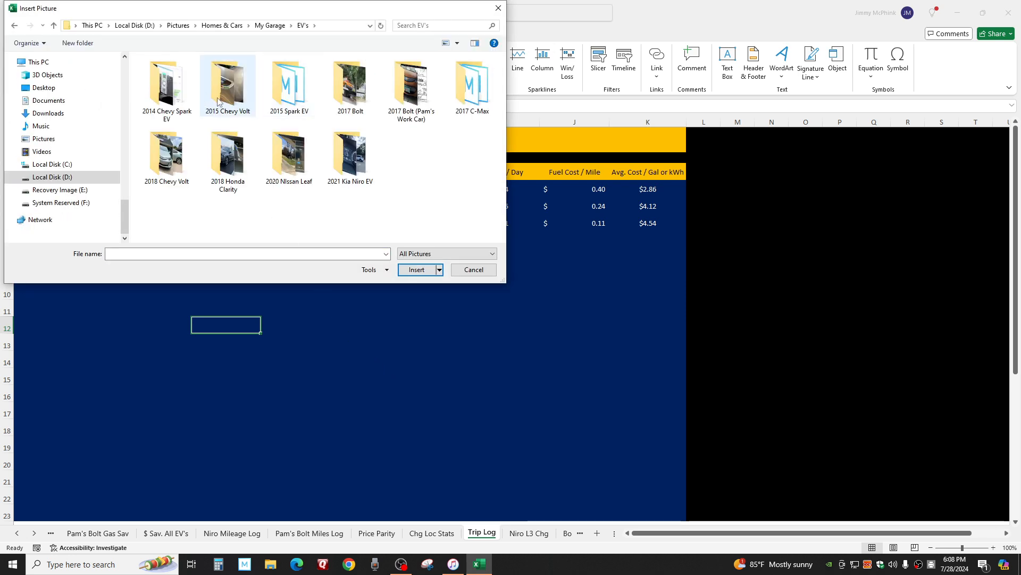
left_click(300, 171)
double_click(300, 172)
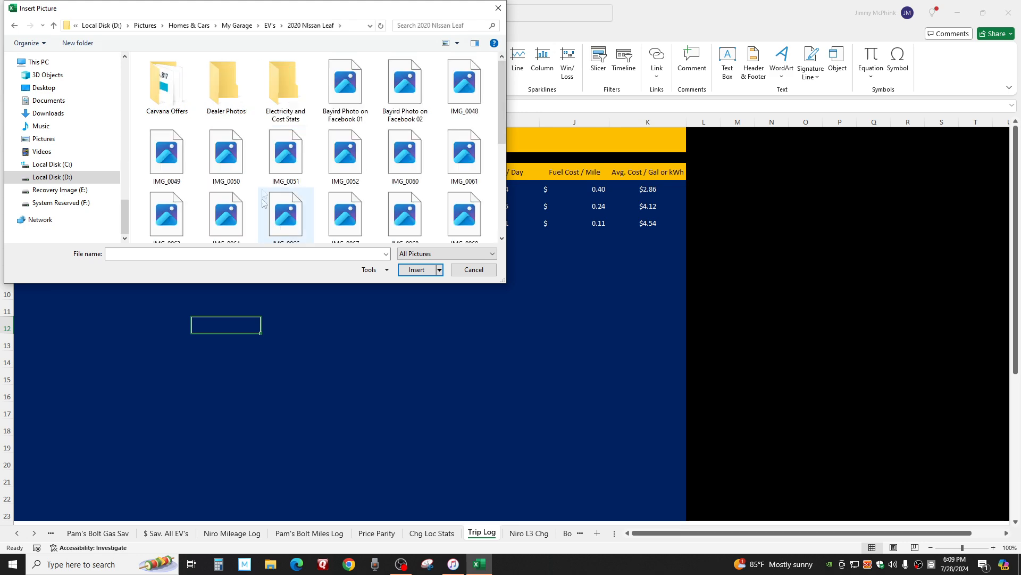
double_click(345, 81)
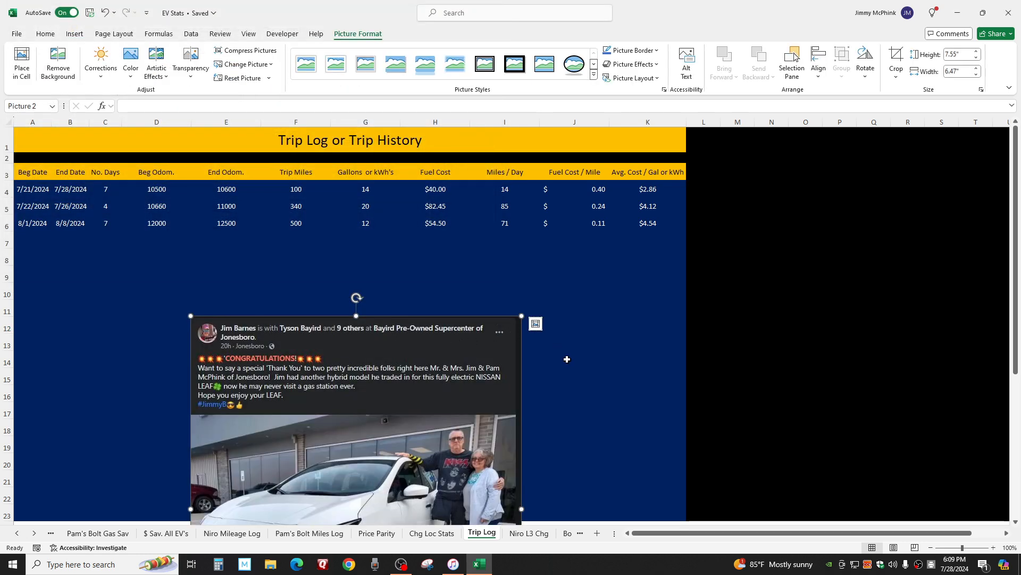
Shrink the inserted picture and place it under the trip entries, from about F9 to I23
left_click(567, 359)
scroll(569, 365, "down", 3)
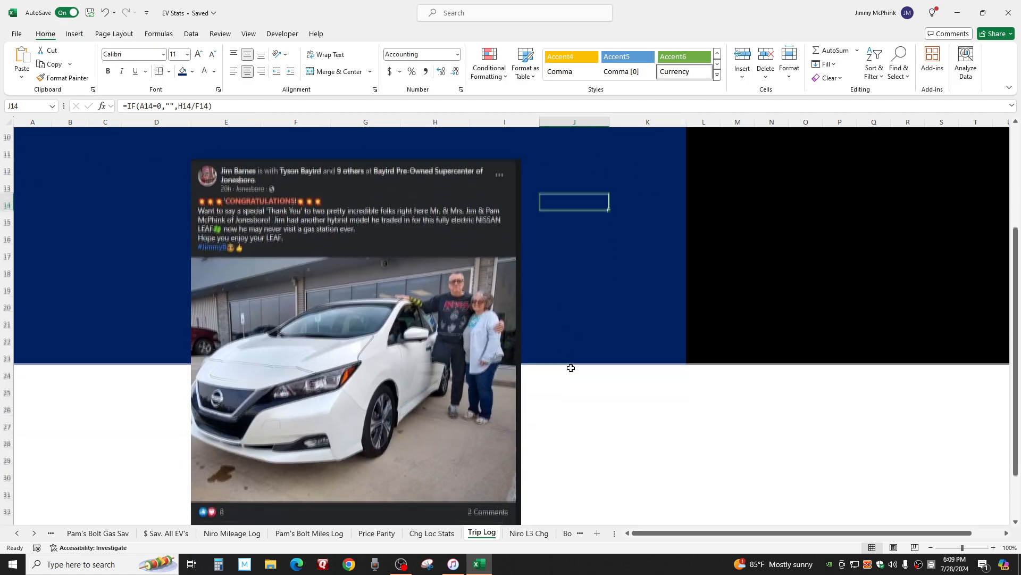
left_click(461, 378)
left_click_drag(520, 158, 392, 307)
left_click_drag(303, 407, 392, 232)
scroll(566, 311, "up", 3)
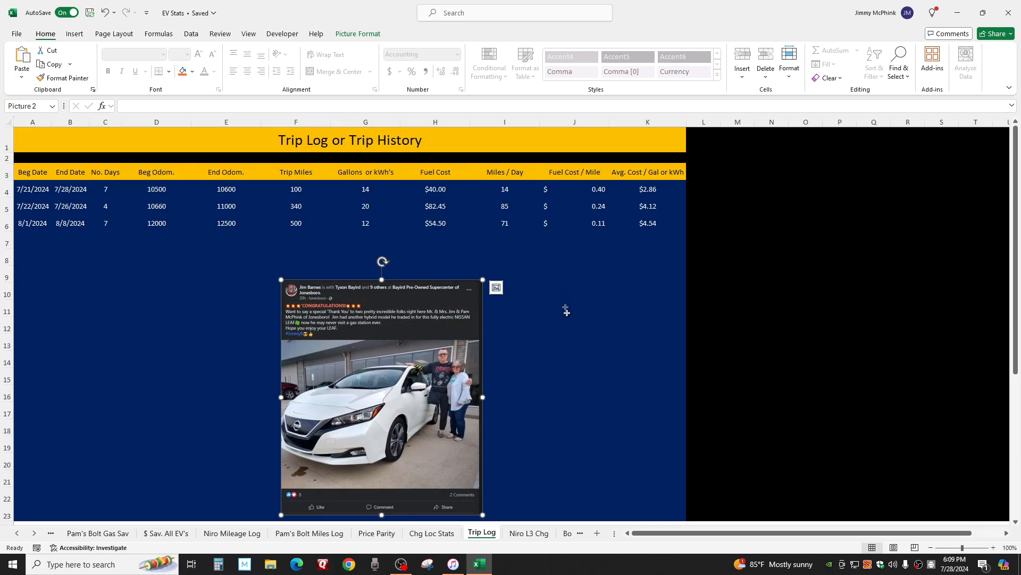
left_click(550, 338)
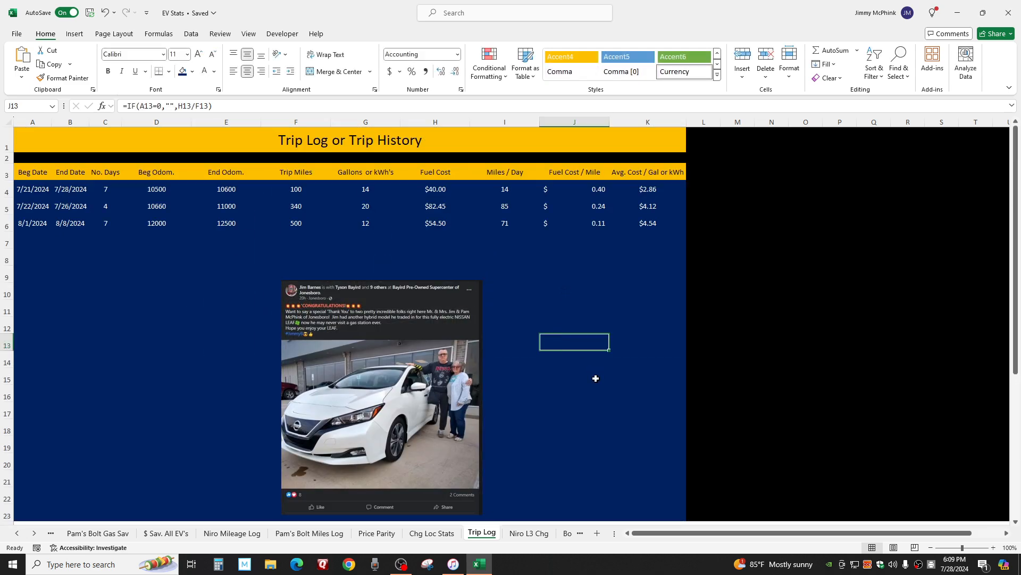